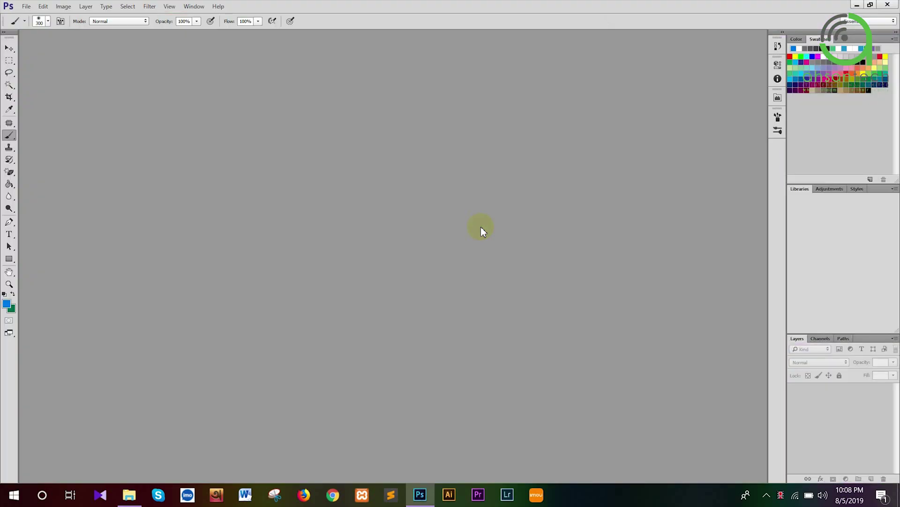
# Switch Photoshop's interface to the dark grey Color Theme in Interface preferences
pyautogui.click(43, 6)
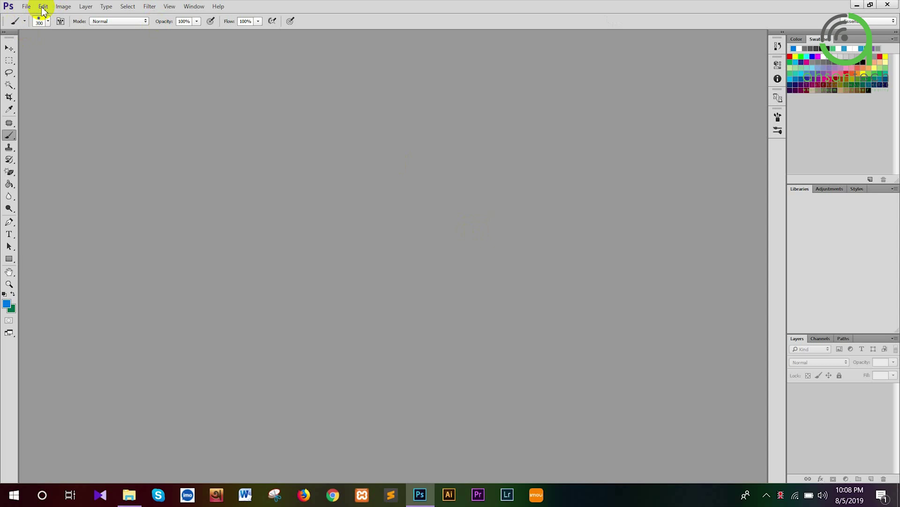
pyautogui.click(42, 7)
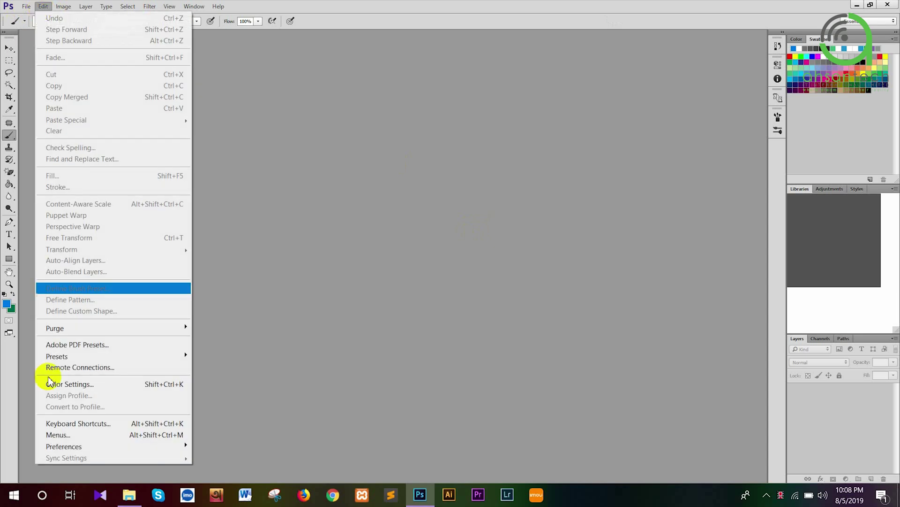
pyautogui.click(61, 446)
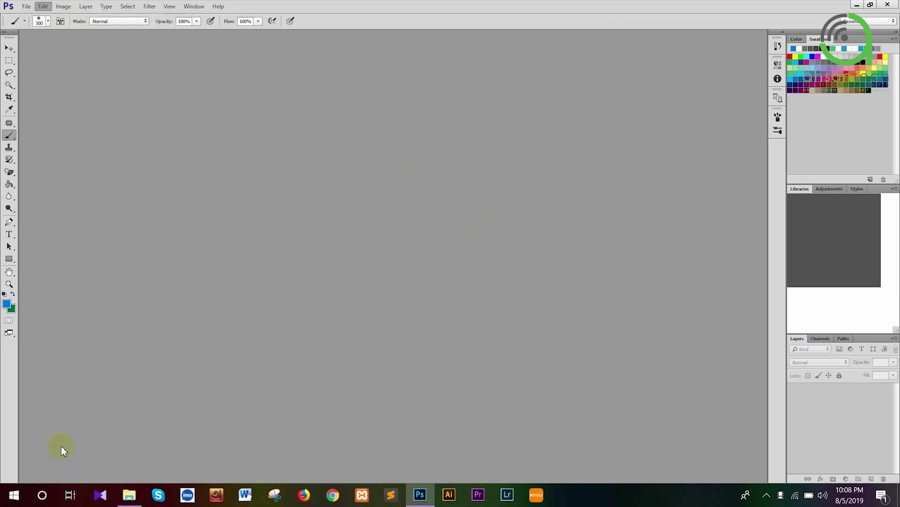
pyautogui.click(42, 7)
pyautogui.moveTo(110, 446)
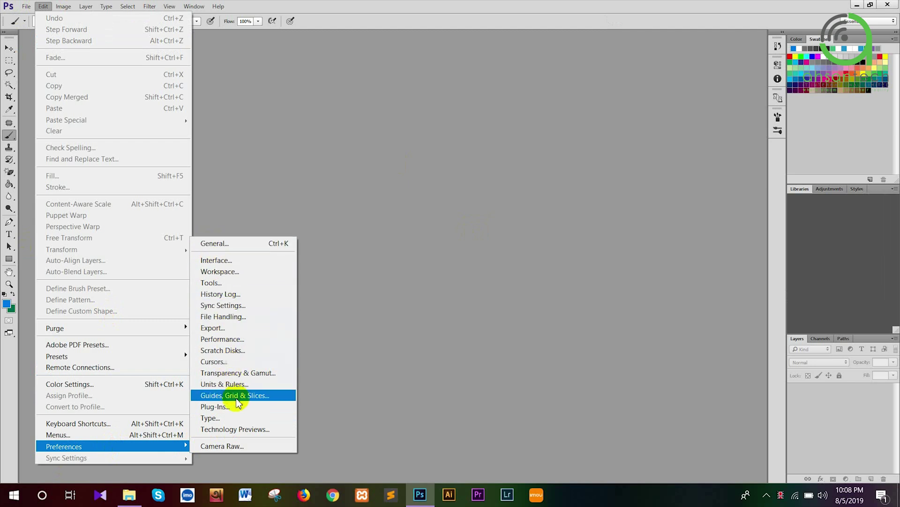
pyautogui.click(253, 263)
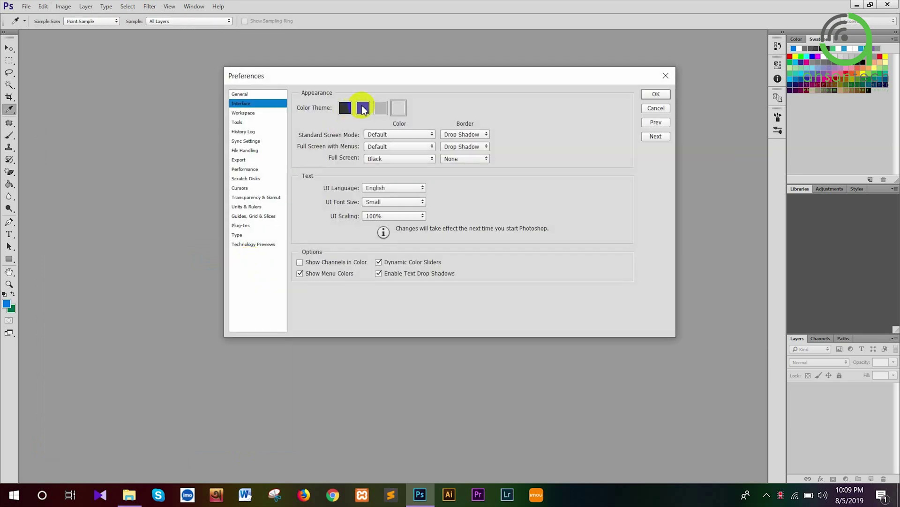
pyautogui.click(362, 108)
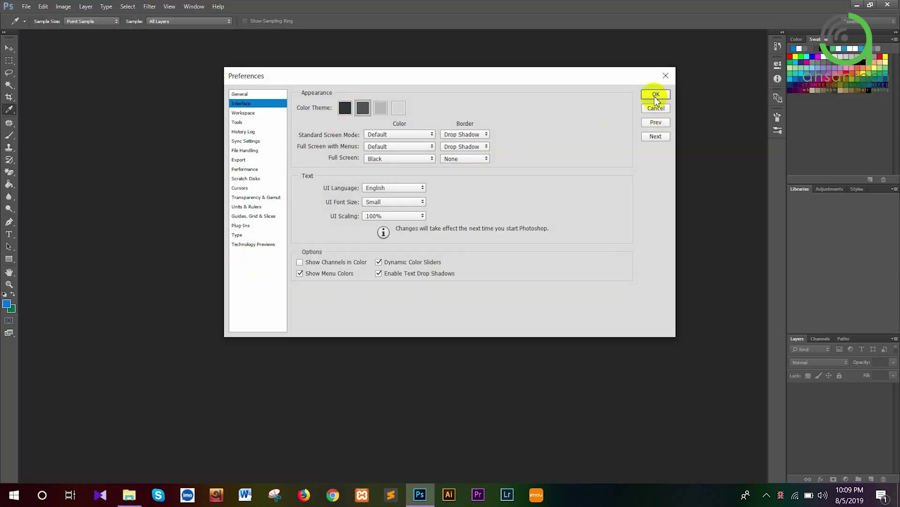
pyautogui.click(654, 94)
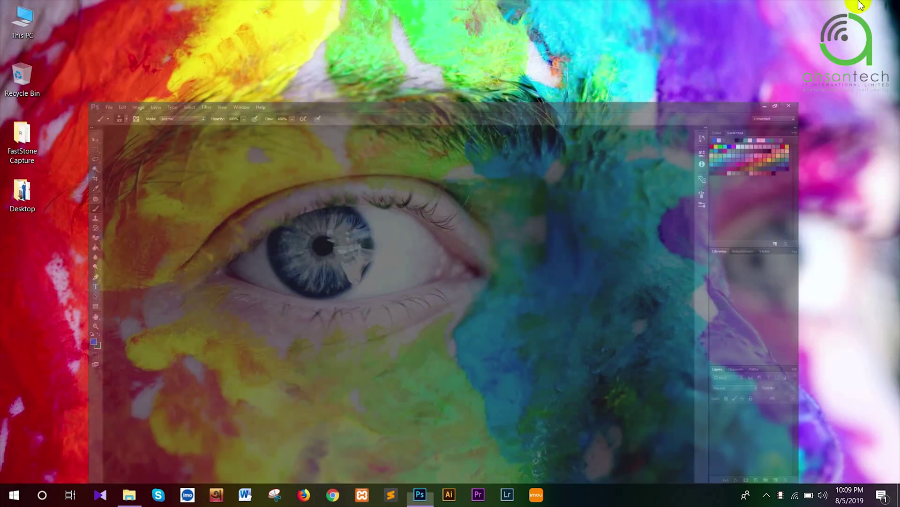
# Minimize Photoshop and browse This PC to Graphics Design (G:) > AHSAN TECH IT > Business Card Task
pyautogui.click(857, 5)
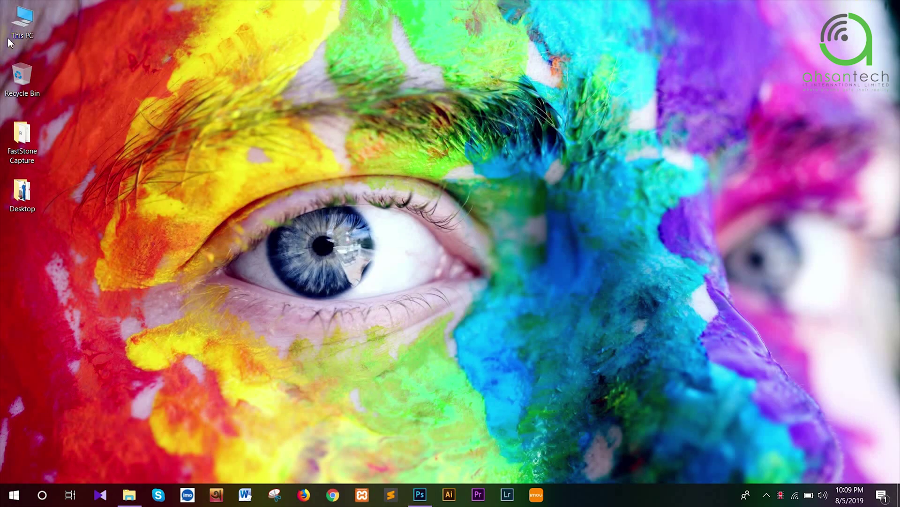
pyautogui.doubleClick(17, 20)
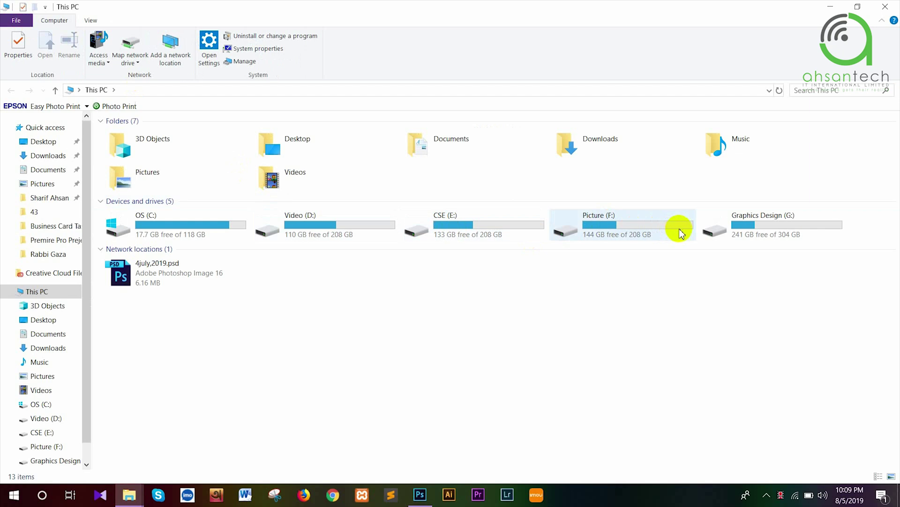
pyautogui.doubleClick(725, 227)
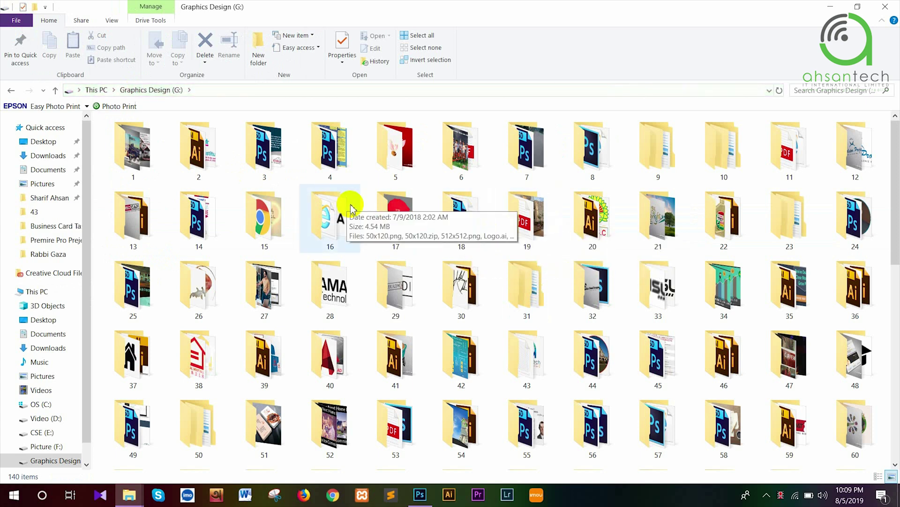
pyautogui.click(637, 373)
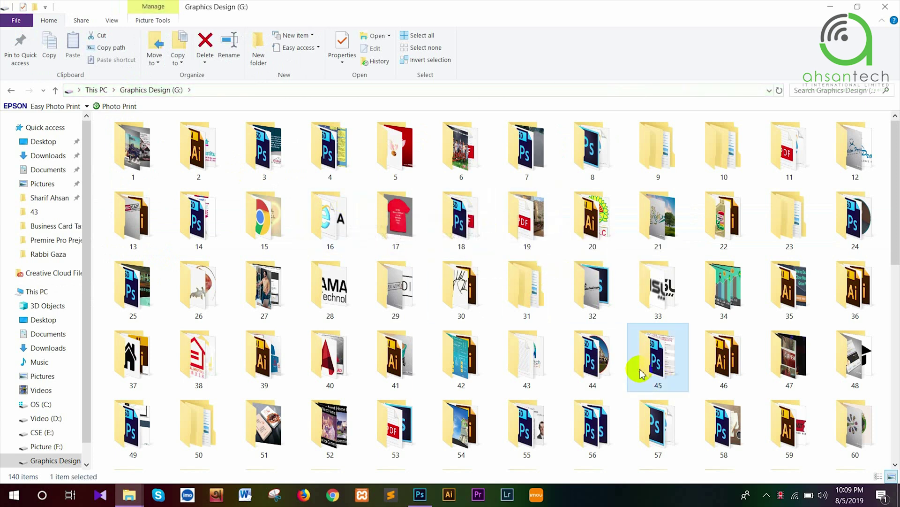
pyautogui.scroll(-8, 638, 373)
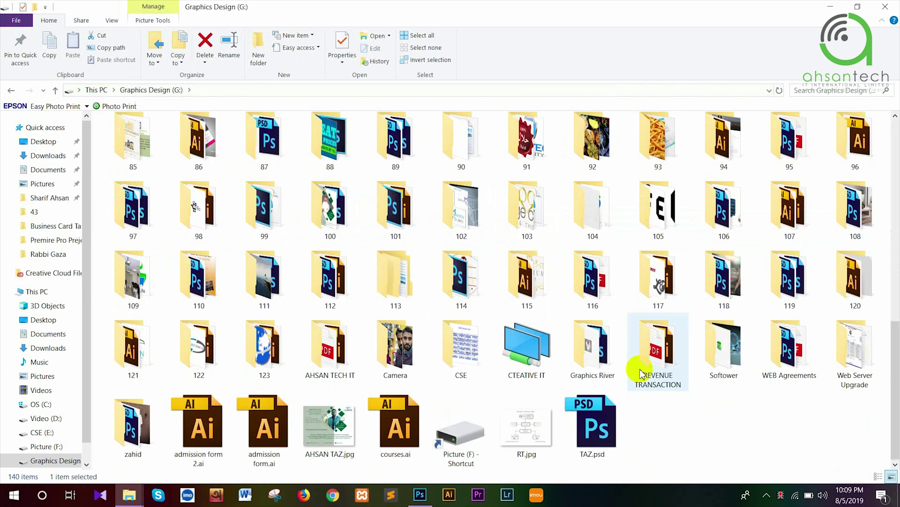
pyautogui.doubleClick(347, 351)
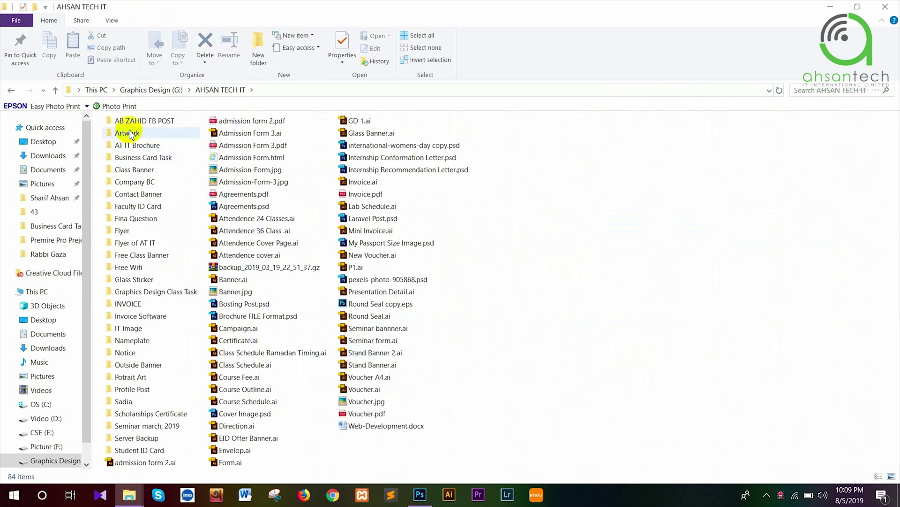
pyautogui.click(143, 162)
pyautogui.doubleClick(143, 162)
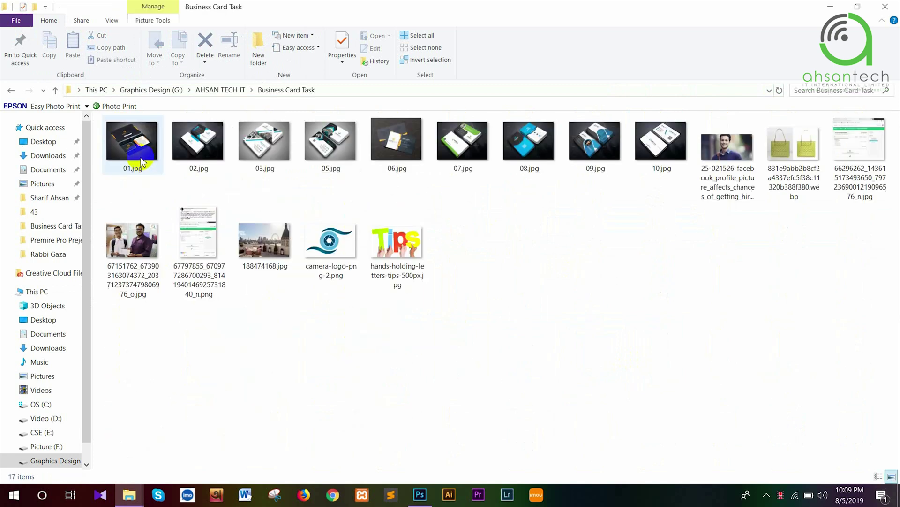
pyautogui.click(143, 161)
pyautogui.doubleClick(144, 161)
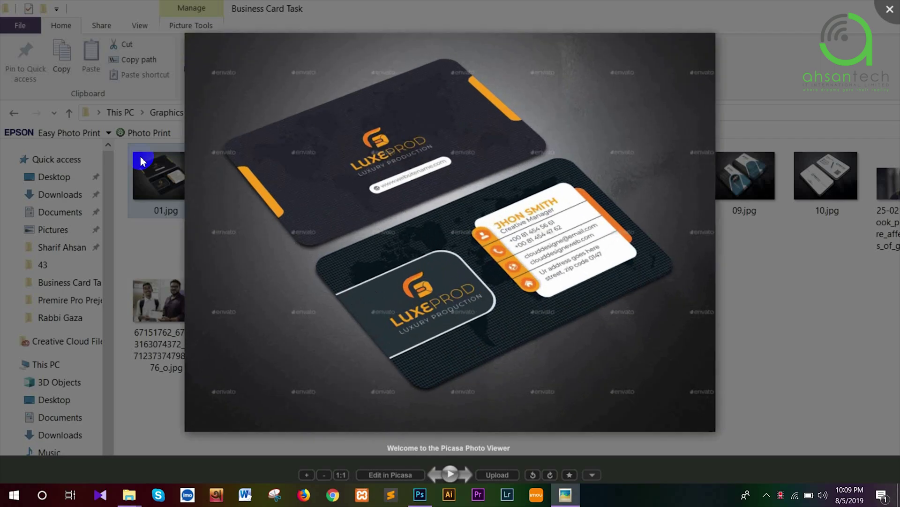
pyautogui.press('Right')
pyautogui.press('Right')
pyautogui.press('Right')
pyautogui.press('Right')
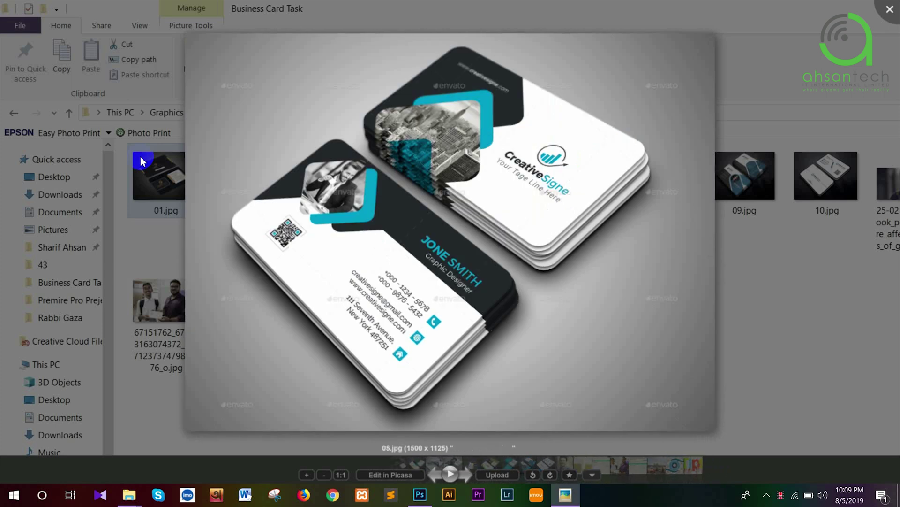
pyautogui.press('Right')
pyautogui.press('Right')
pyautogui.press('Right')
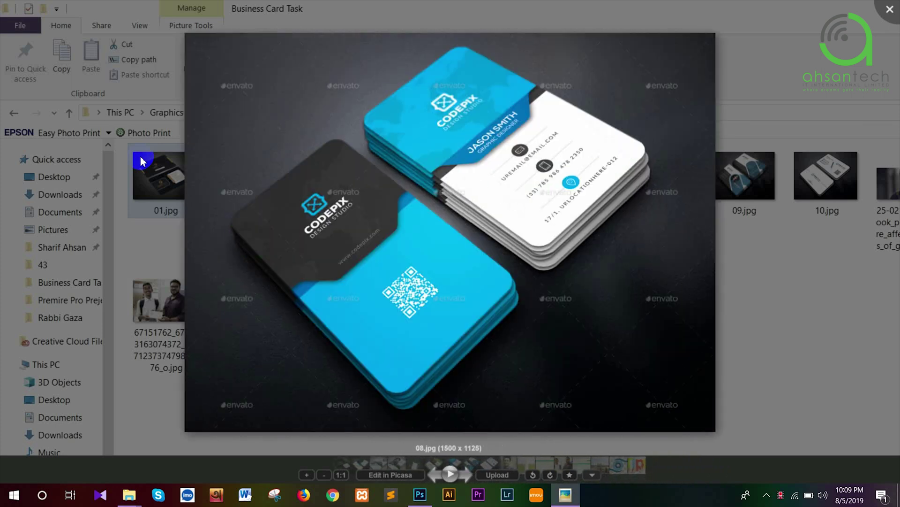
pyautogui.press('Right')
pyautogui.press('Right')
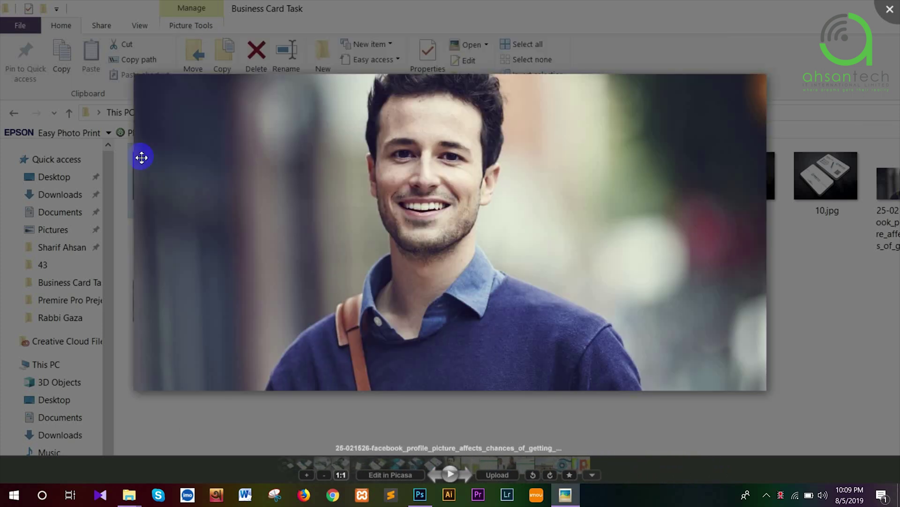
pyautogui.press('Left')
pyautogui.press('Left')
pyautogui.press('Left')
pyautogui.press('Right')
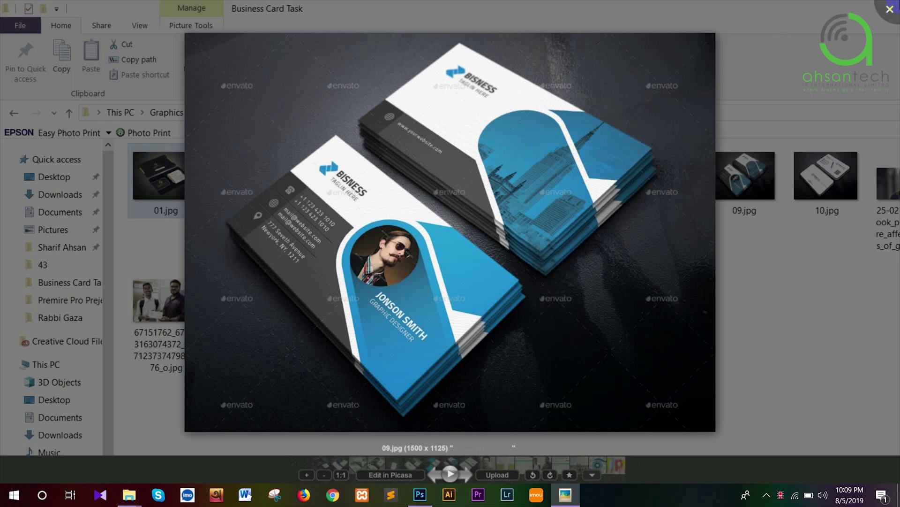
pyautogui.click(890, 9)
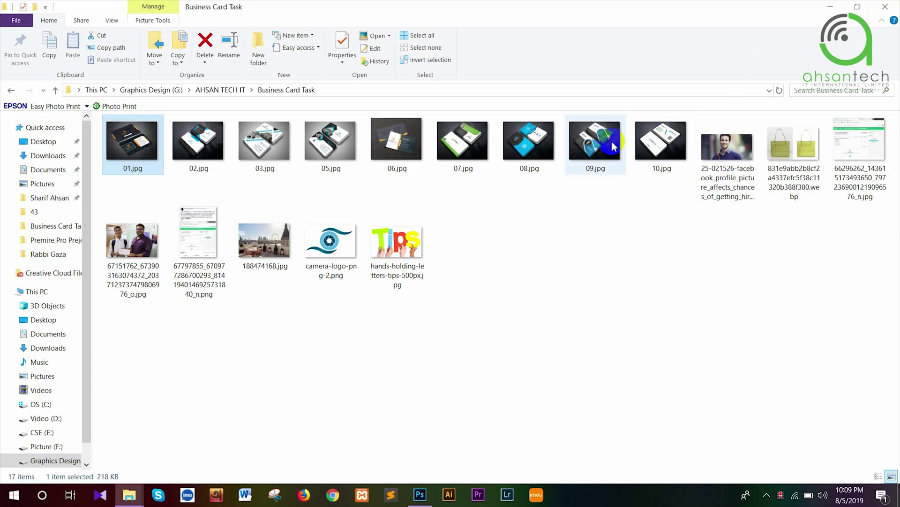
# Bring 09.jpg into Photoshop and create a 3.25 × 1.75 in, 300 ppi CMYK document named Front Part
pyautogui.moveTo(605, 141); pyautogui.dragTo(359, 88)
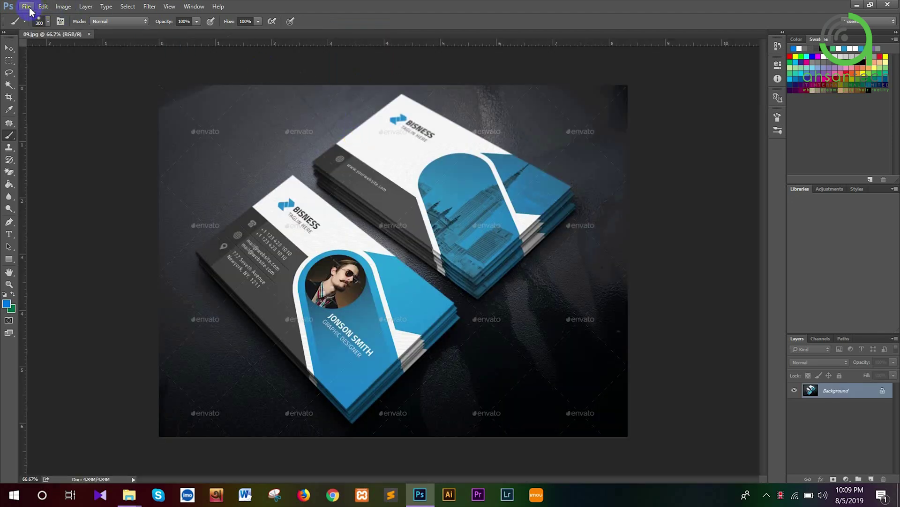
pyautogui.click(30, 9)
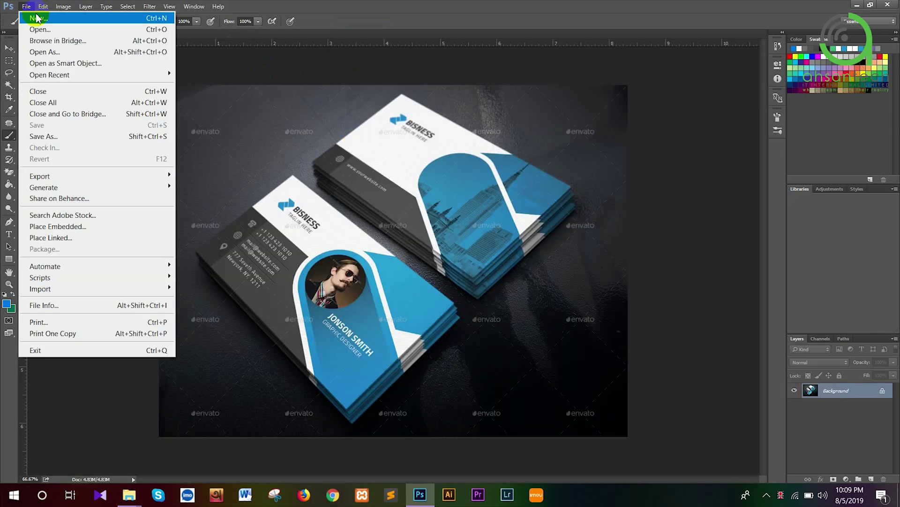
pyautogui.click(36, 17)
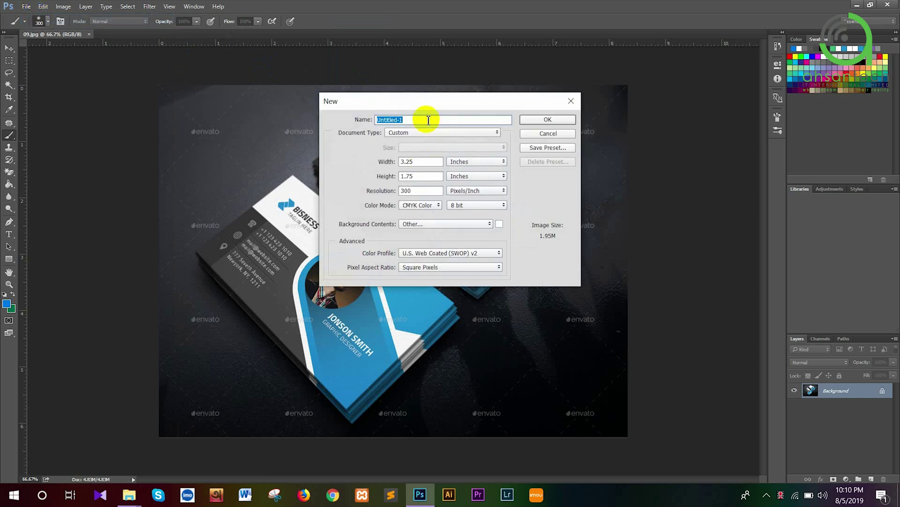
pyautogui.write('Front Part')
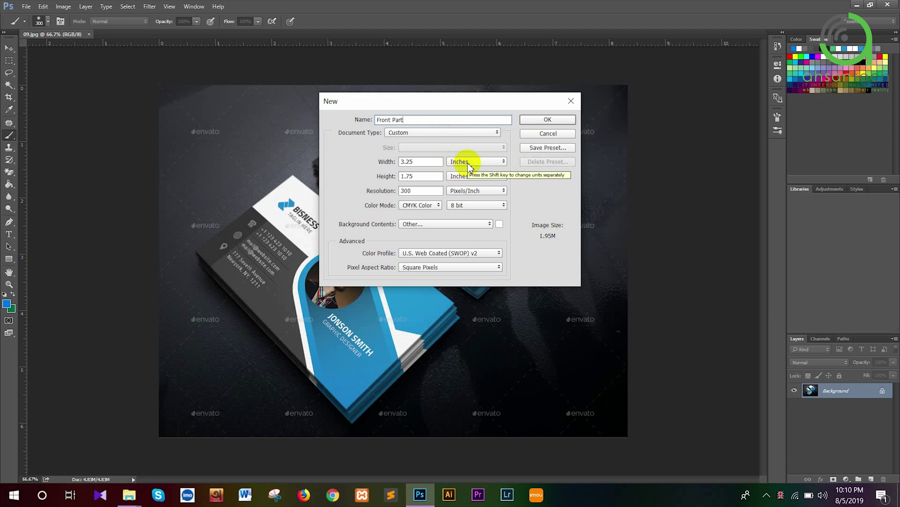
pyautogui.doubleClick(402, 161)
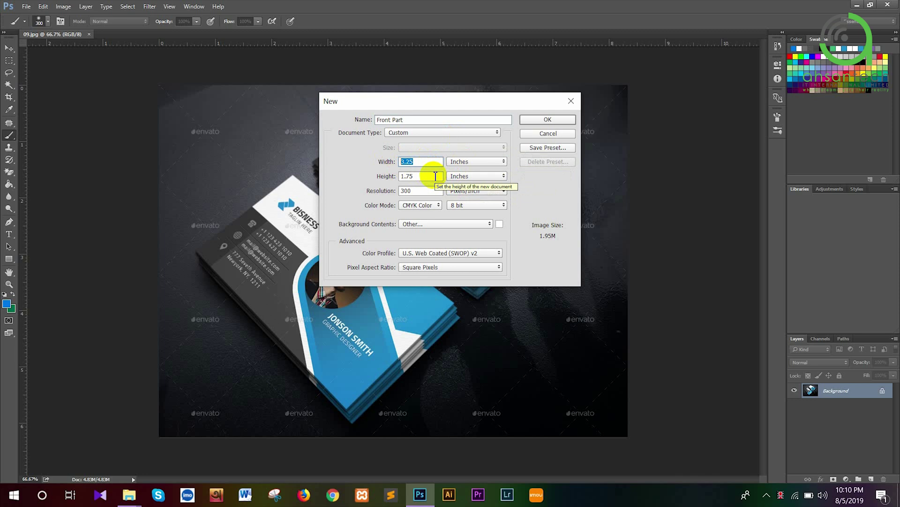
pyautogui.click(439, 191)
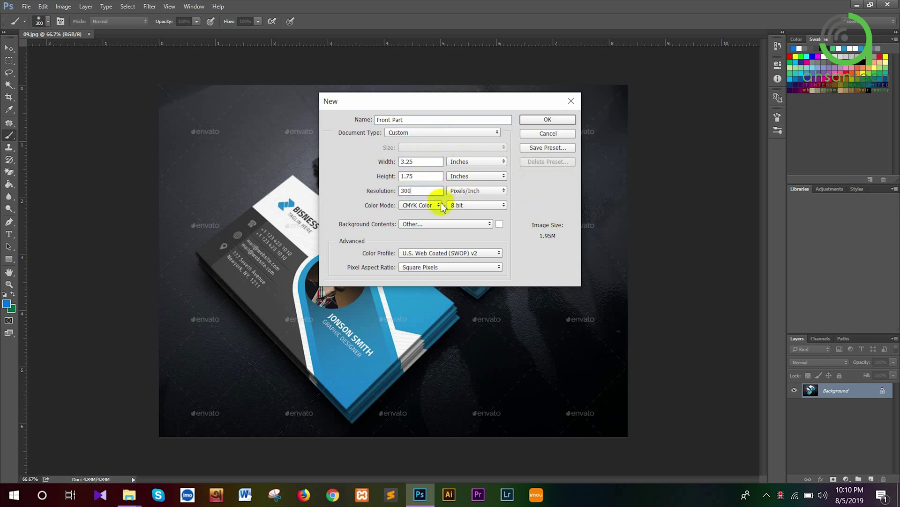
pyautogui.click(531, 121)
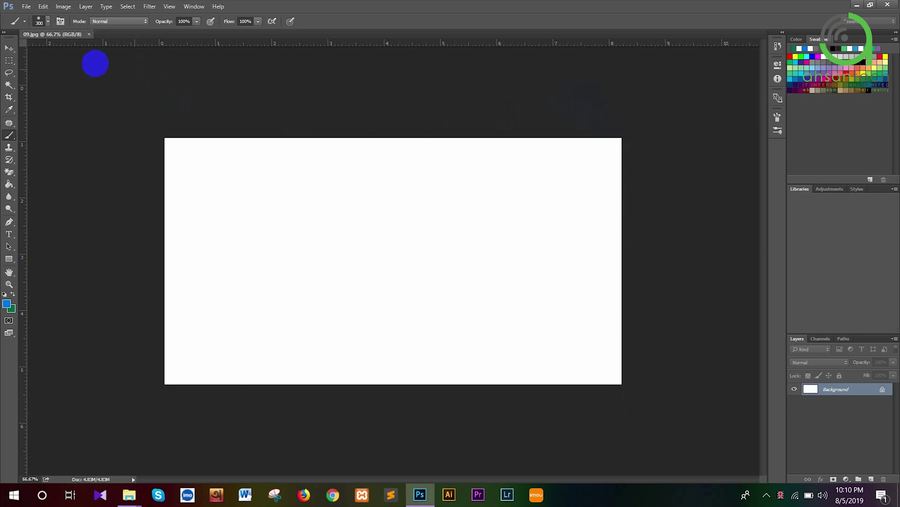
# Drag ruler guides onto the top, bottom, left and right edges of the 3.25 × 1.75 in canvas
pyautogui.click(9, 47)
pyautogui.moveTo(189, 43); pyautogui.dragTo(254, 143)
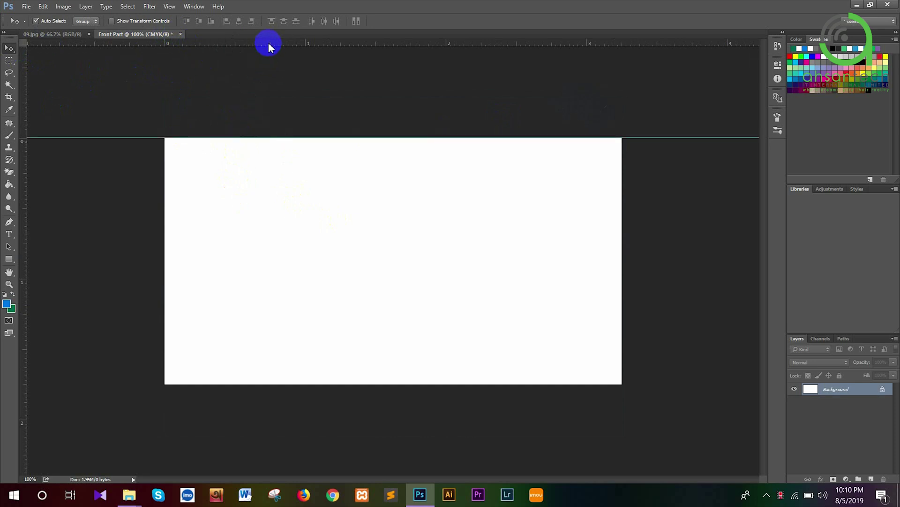
pyautogui.moveTo(268, 44); pyautogui.dragTo(302, 383)
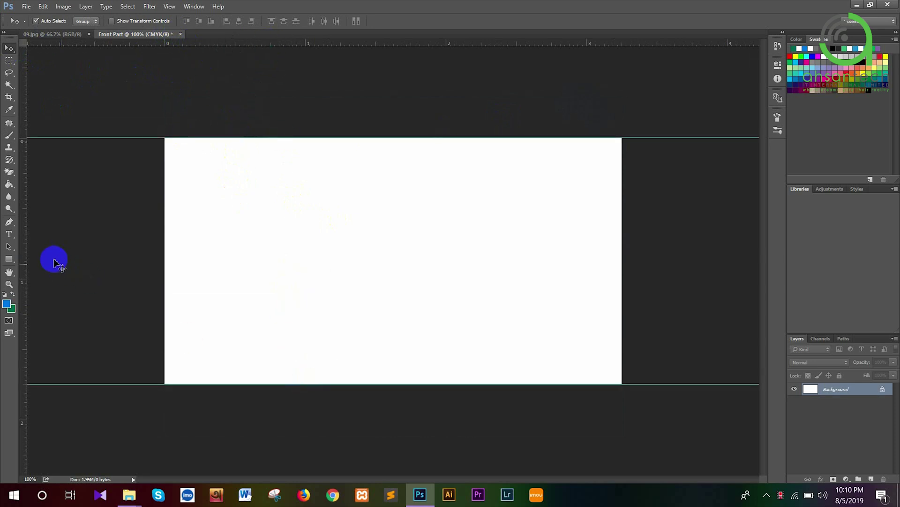
pyautogui.moveTo(28, 244); pyautogui.dragTo(164, 266)
pyautogui.moveTo(33, 195); pyautogui.dragTo(622, 239)
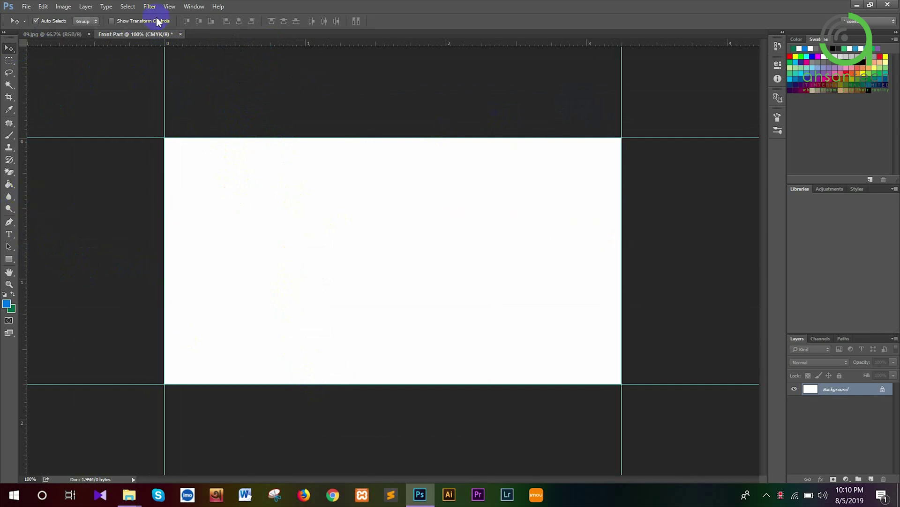
pyautogui.click(64, 7)
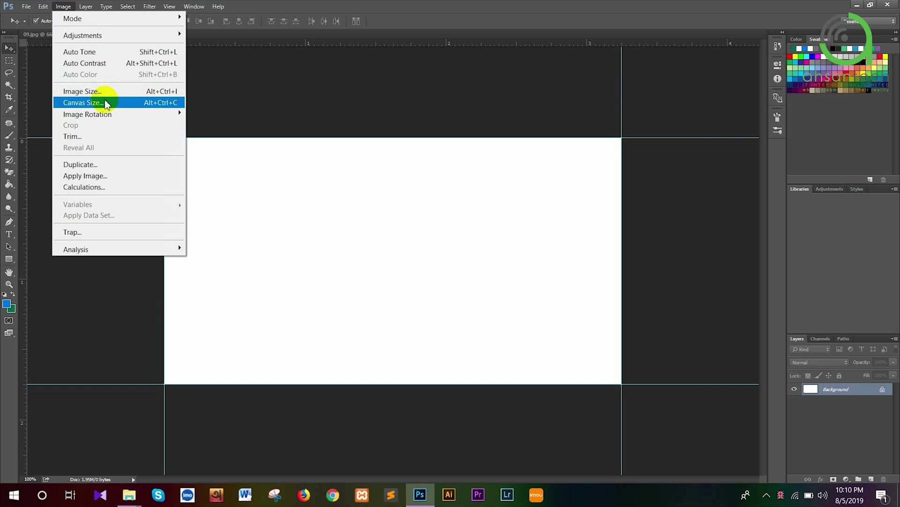
# Resize the canvas to 3.5 × 2 inches in Canvas Size
pyautogui.click(106, 104)
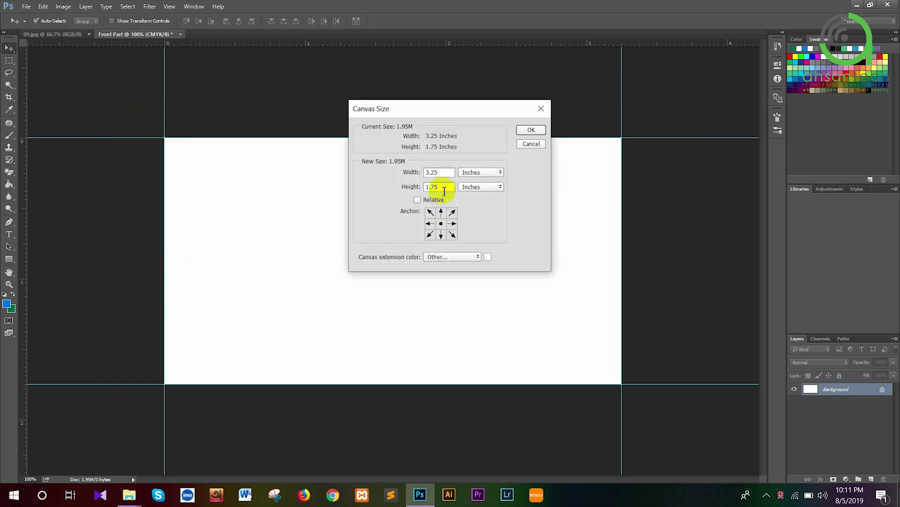
pyautogui.click(449, 172)
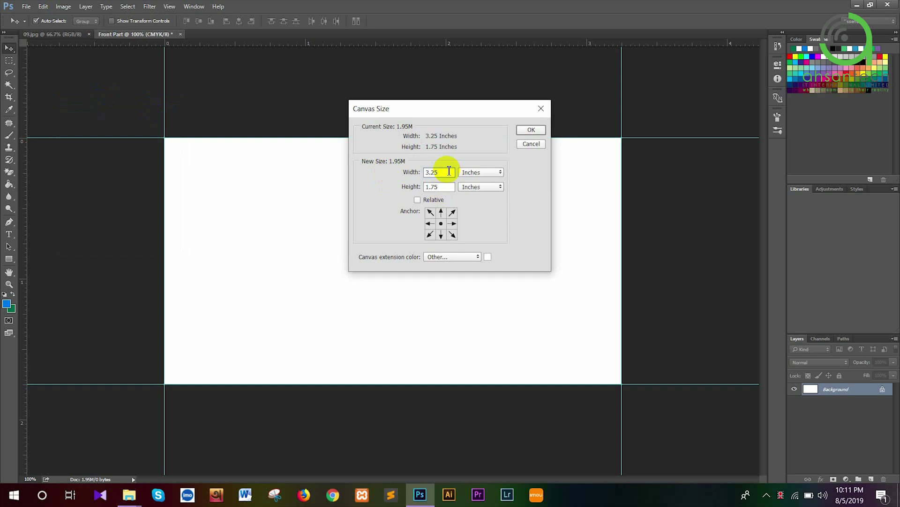
pyautogui.press('BackSpace')
pyautogui.press('BackSpace')
pyautogui.write('5')
pyautogui.doubleClick(440, 186)
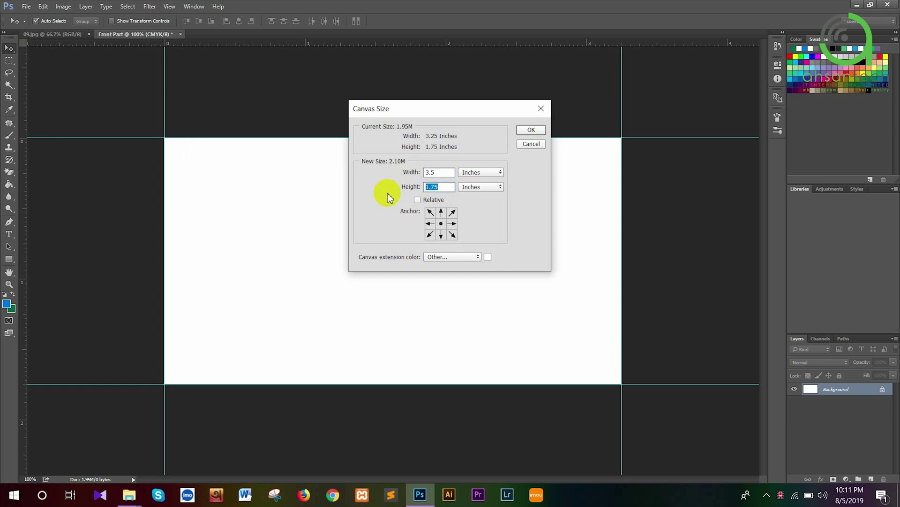
pyautogui.write('2')
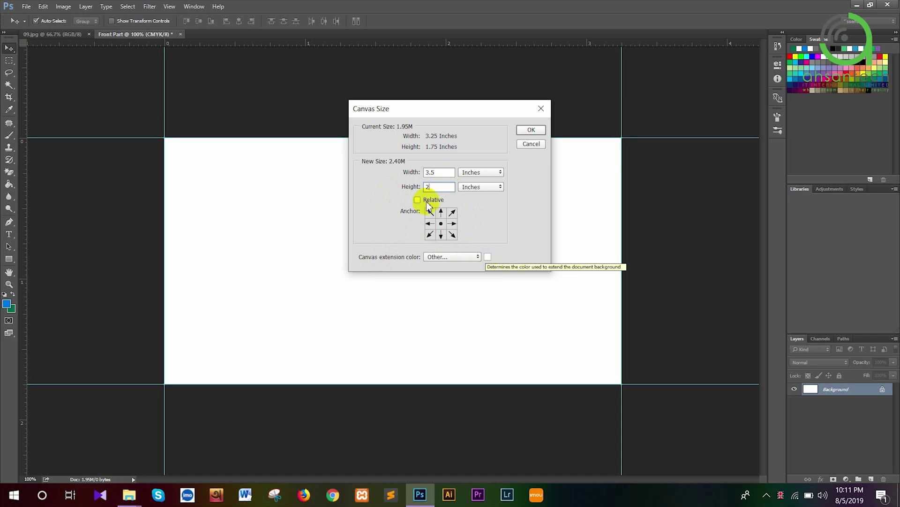
pyautogui.click(527, 130)
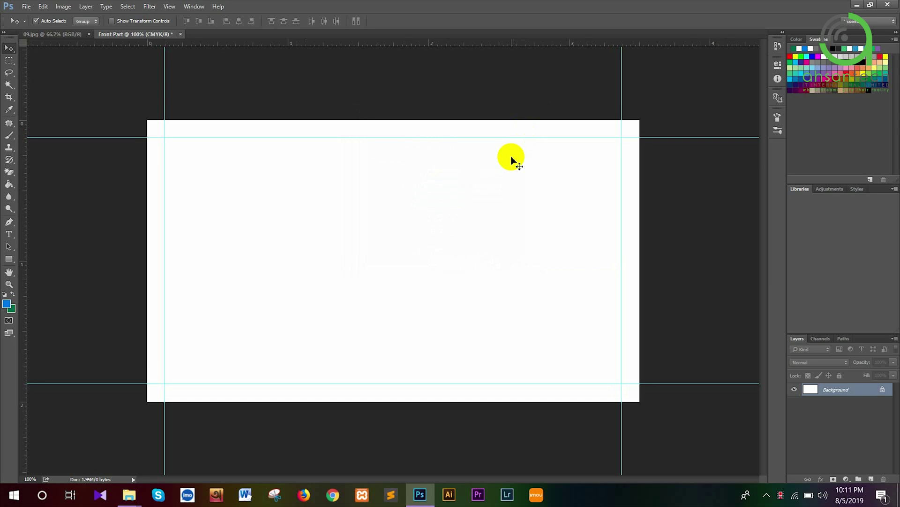
# Place new guides along the edges of the enlarged 3.5 × 2 inch canvas
pyautogui.moveTo(77, 43); pyautogui.dragTo(105, 120)
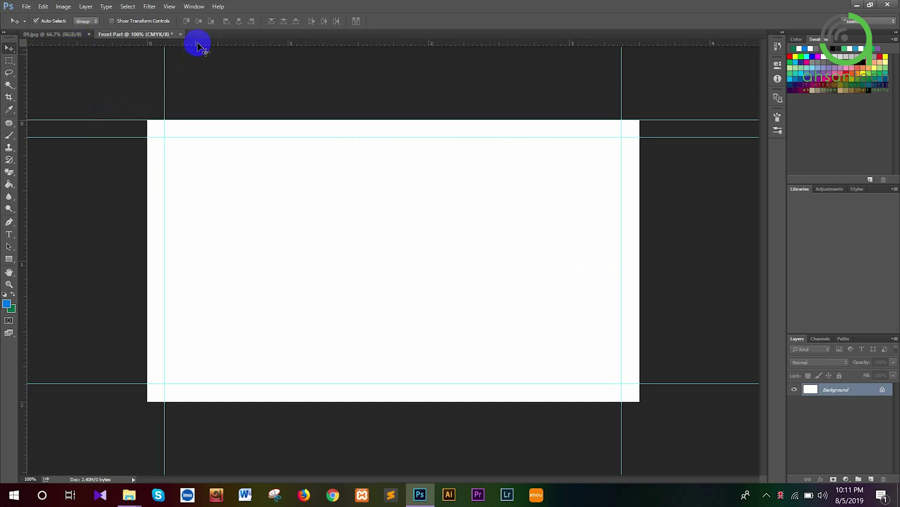
pyautogui.moveTo(197, 43); pyautogui.dragTo(267, 400)
pyautogui.moveTo(25, 245); pyautogui.dragTo(638, 305)
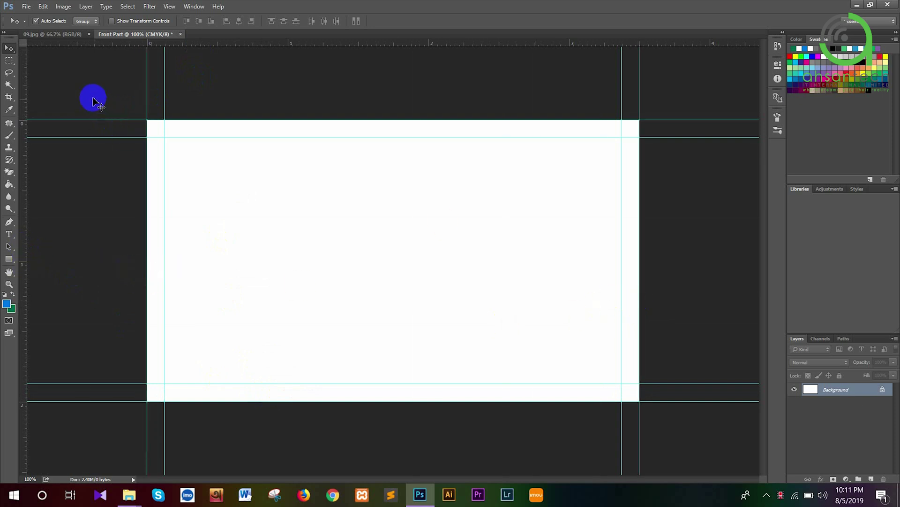
# Enlarge the canvas to 3.75 × 2.25 inches in Canvas Size
pyautogui.click(63, 8)
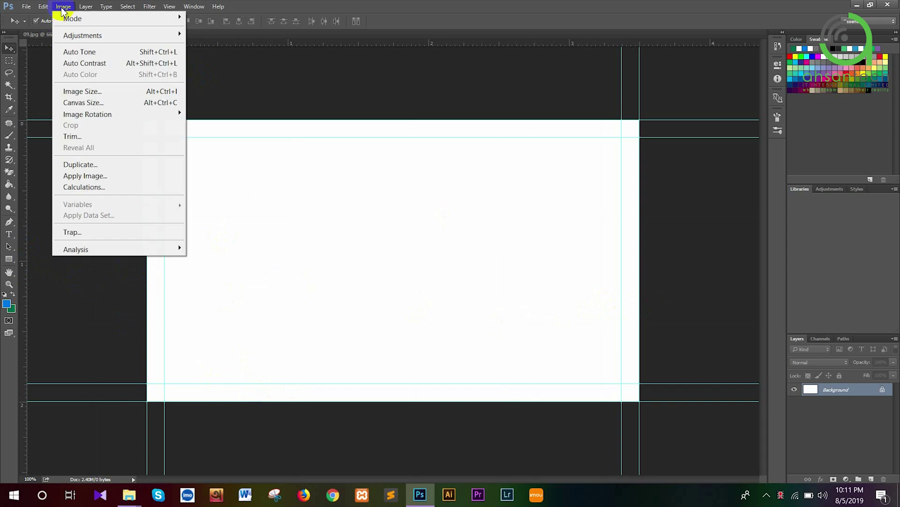
pyautogui.click(84, 103)
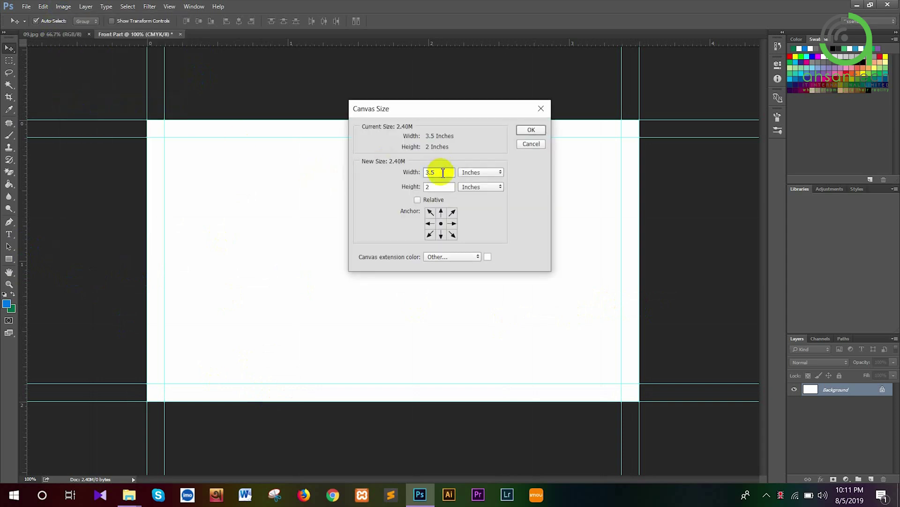
pyautogui.press('BackSpace')
pyautogui.write('75')
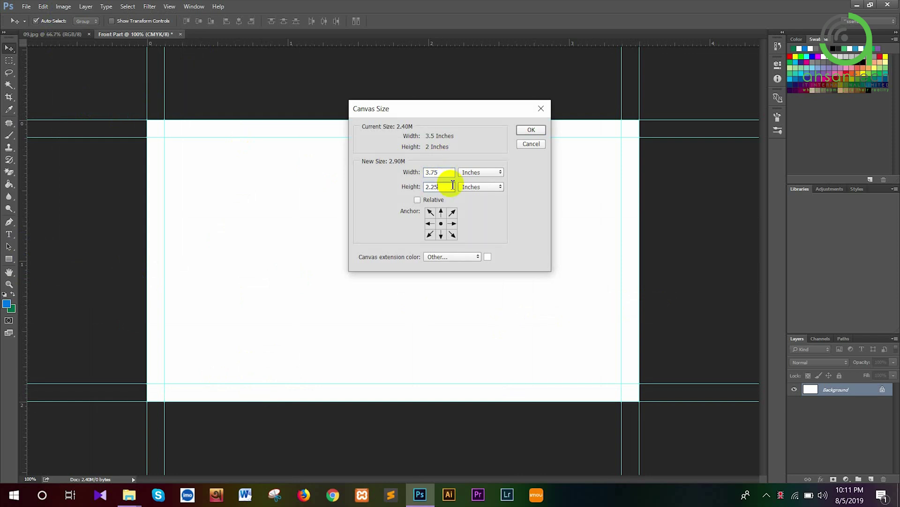
pyautogui.click(535, 131)
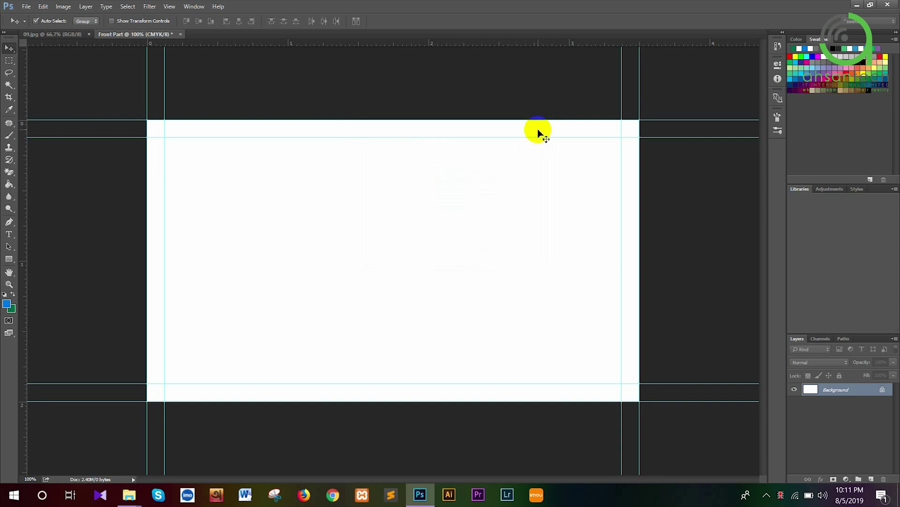
# Place guides along the top, bottom, left and right edges of the 3.75 × 2.25 inch canvas
pyautogui.moveTo(247, 44); pyautogui.dragTo(250, 101)
pyautogui.moveTo(246, 44); pyautogui.dragTo(328, 419)
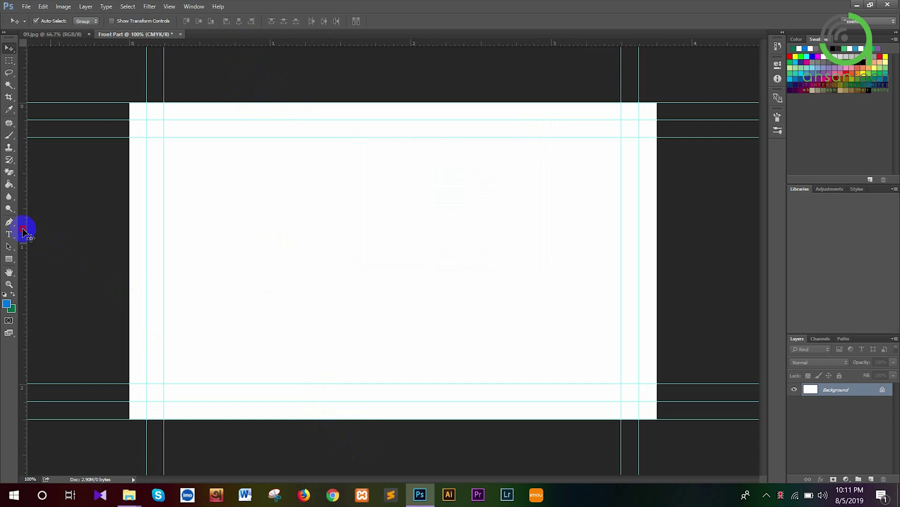
pyautogui.moveTo(124, 255); pyautogui.dragTo(129, 252)
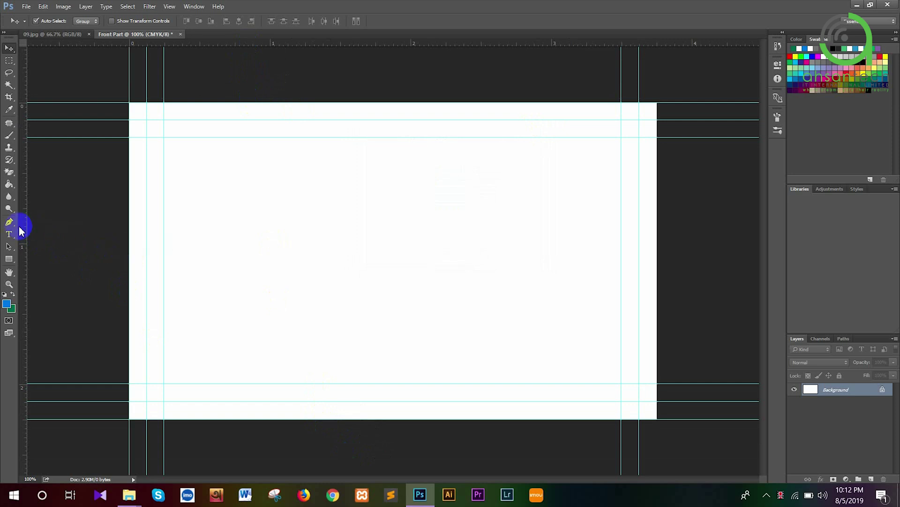
pyautogui.moveTo(22, 230); pyautogui.dragTo(657, 300)
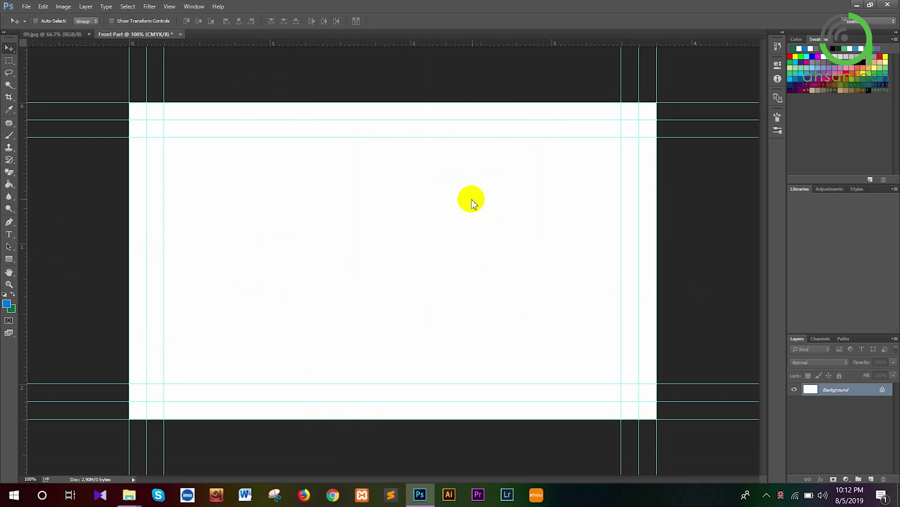
pyautogui.hotkey('ctrl', 'alt', 's')
# Create and open a new Business Card folder on the Desktop
pyautogui.click(67, 98)
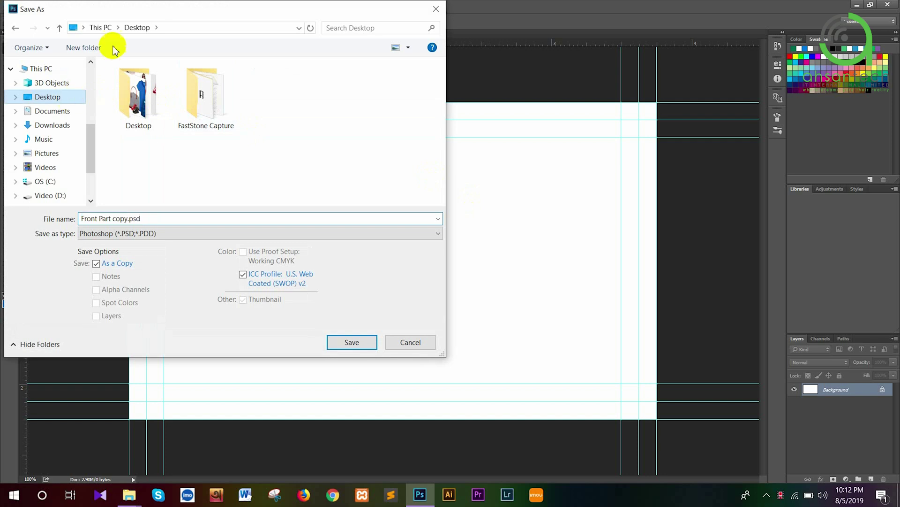
pyautogui.click(86, 48)
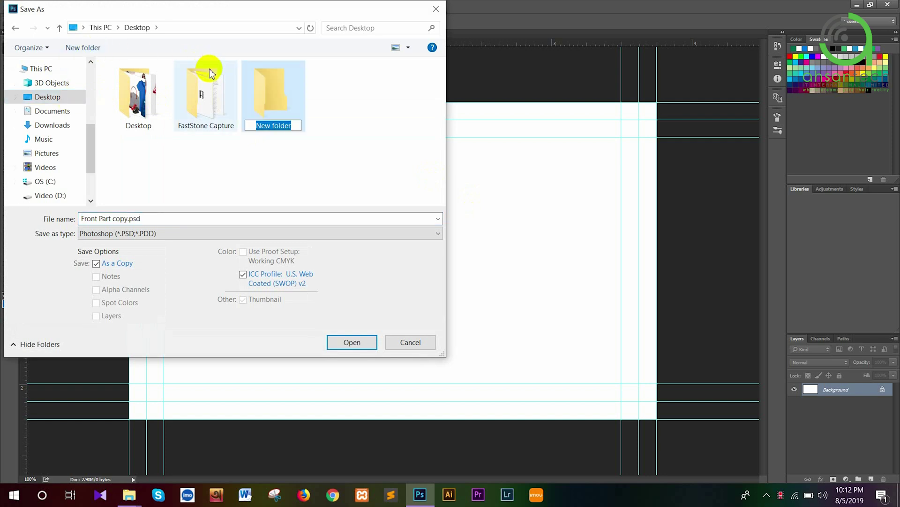
pyautogui.write('B')
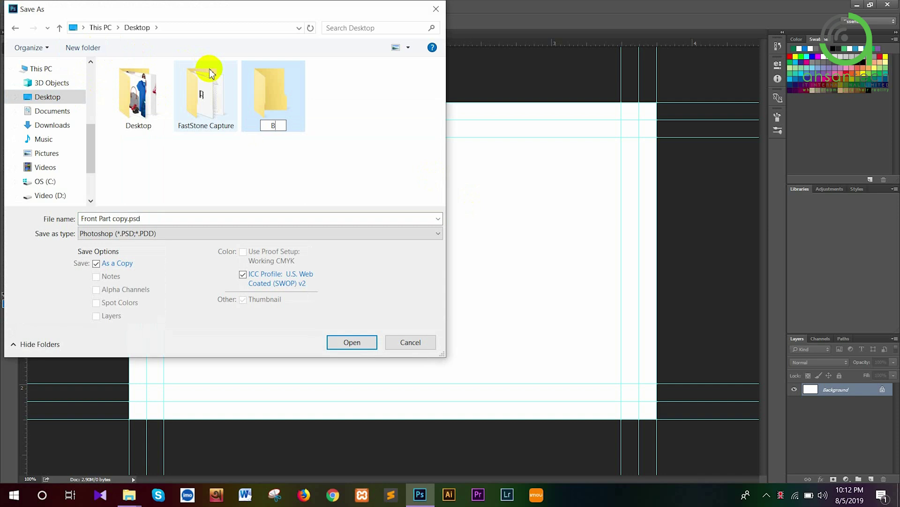
pyautogui.write('usiness')
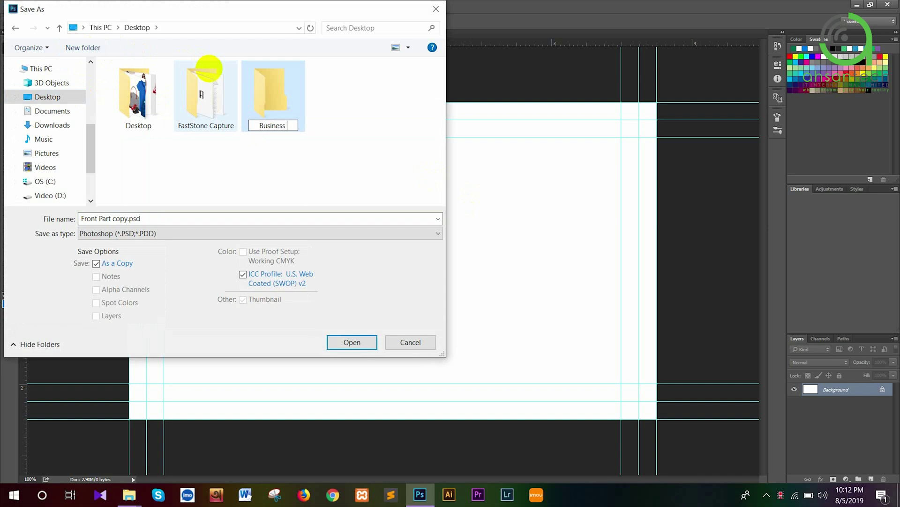
pyautogui.write(' Card Task')
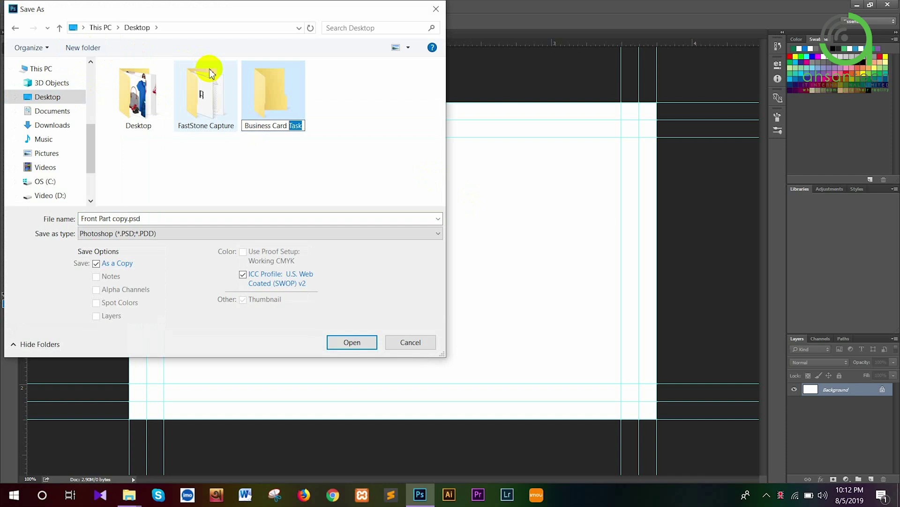
pyautogui.press('BackSpace')
pyautogui.press('BackSpace')
pyautogui.press('Return')
pyautogui.press('Return')
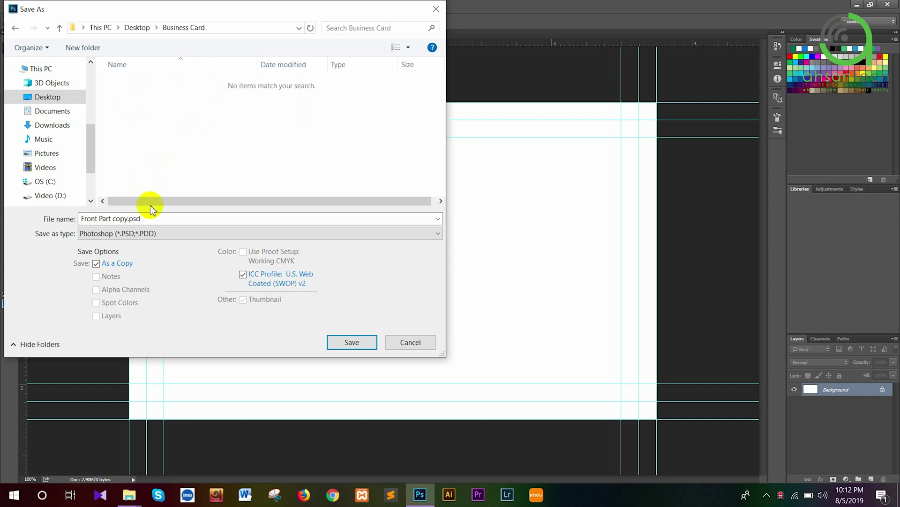
# Save the document there as Front Part.psd, dropping 'copy' from the name
pyautogui.click(154, 218)
pyautogui.click(155, 219)
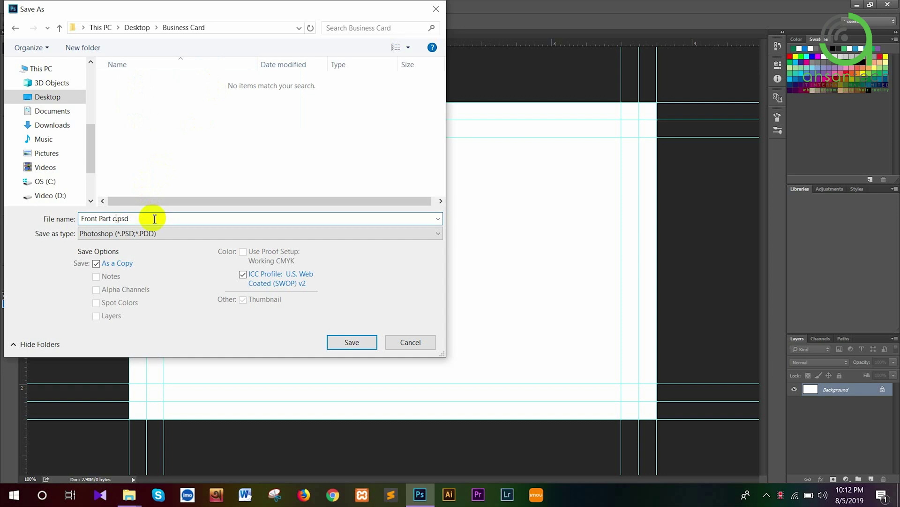
pyautogui.press('Return')
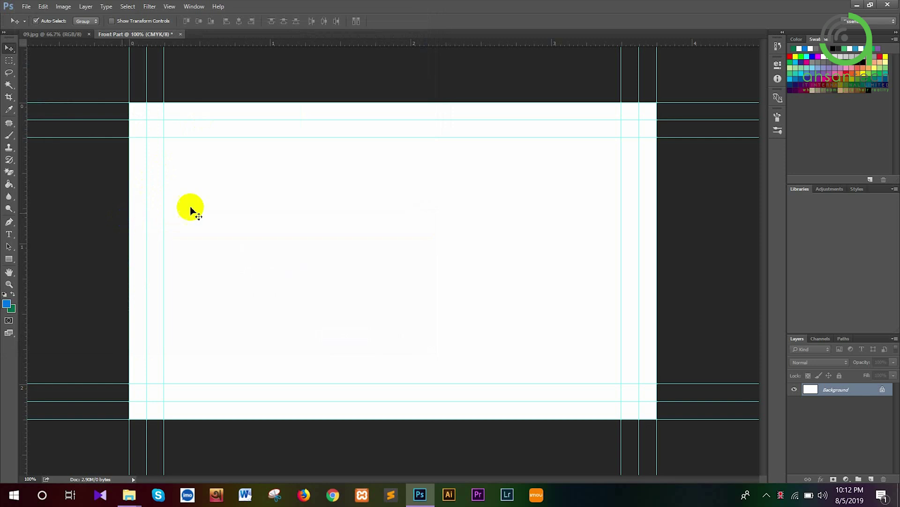
pyautogui.click(854, 5)
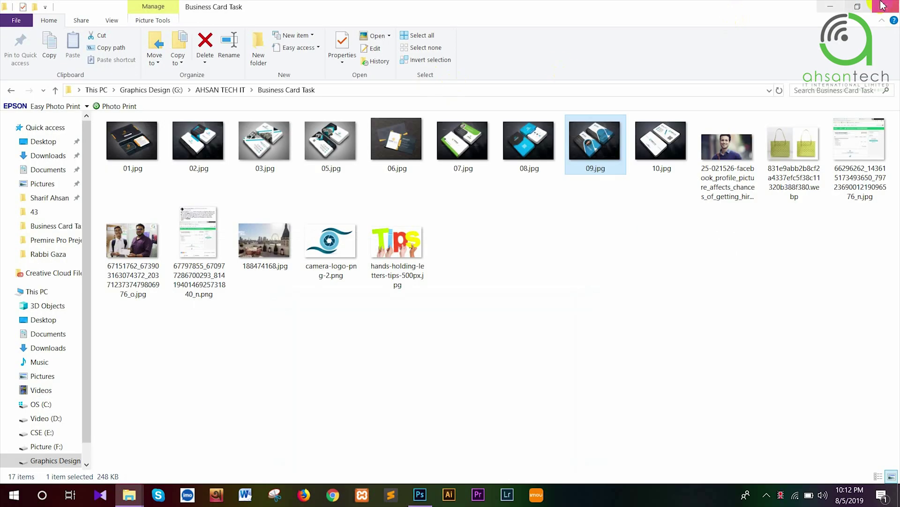
pyautogui.click(853, 5)
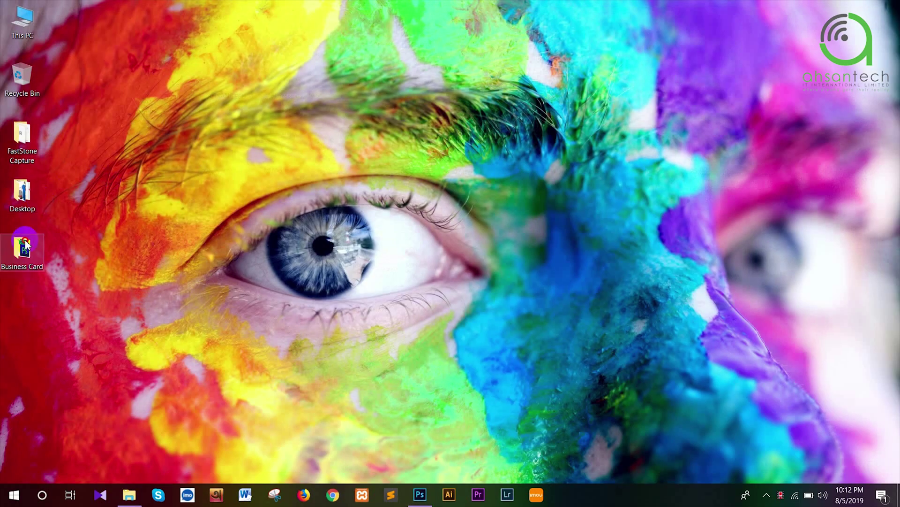
pyautogui.doubleClick(23, 246)
pyautogui.click(120, 145)
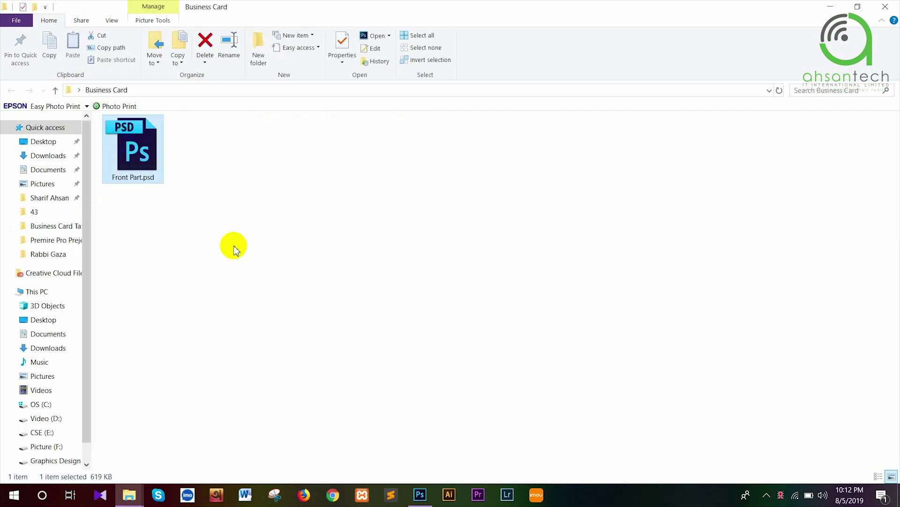
pyautogui.click(346, 304)
pyautogui.click(427, 502)
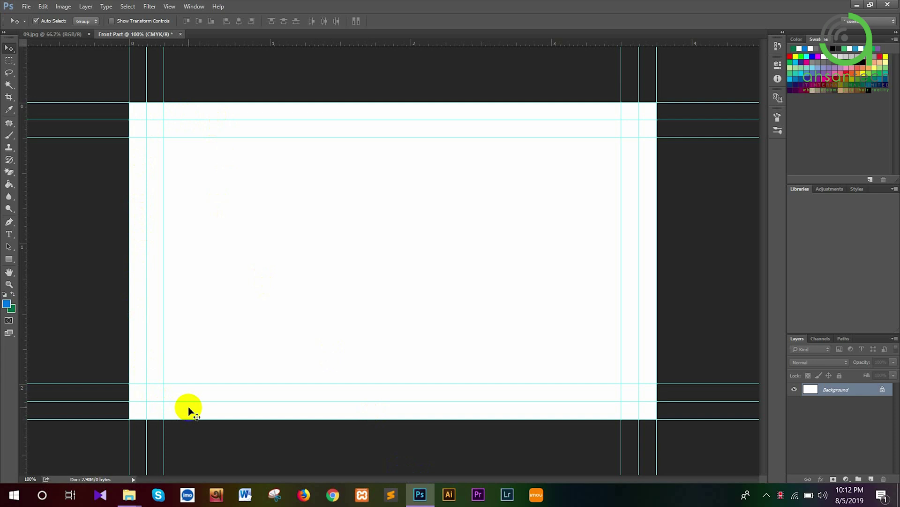
# Draw a teal-filled rectangle from the top-left to bottom-right guide corners, covering the full bleed area
pyautogui.click(13, 262)
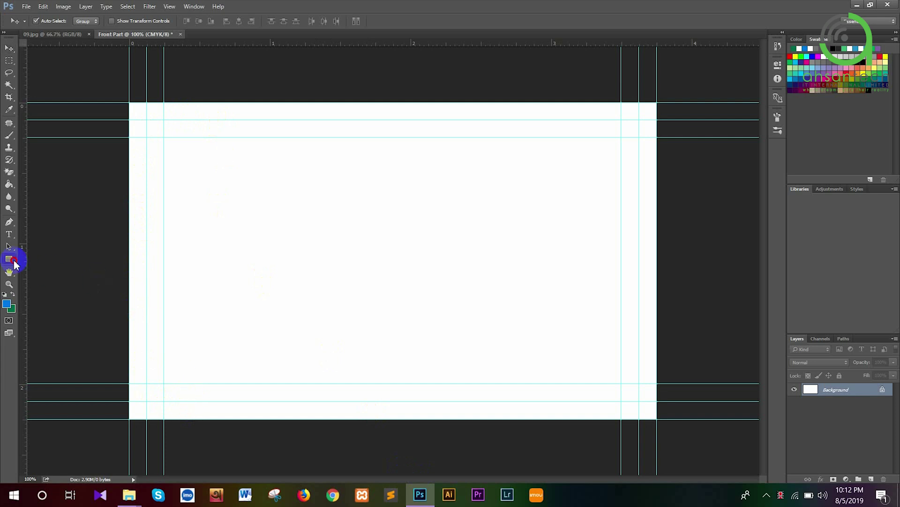
pyautogui.rightClick(14, 261)
pyautogui.click(35, 258)
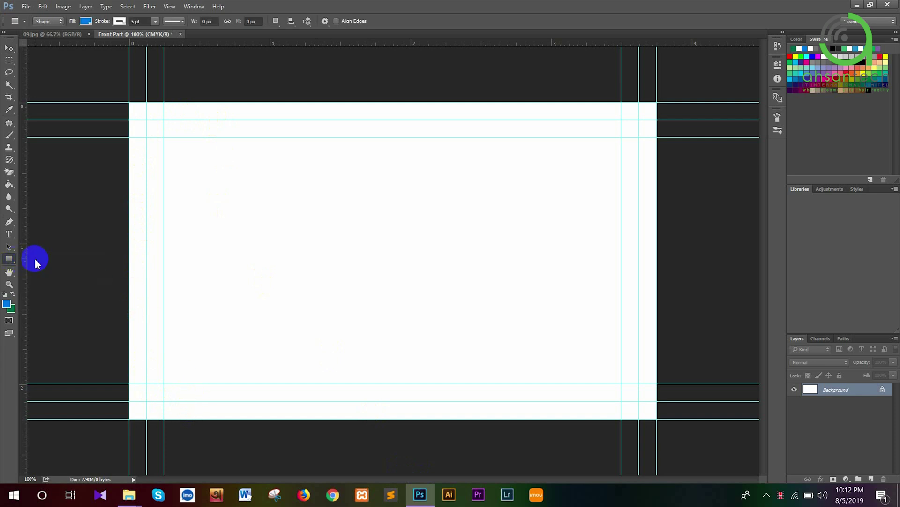
pyautogui.click(86, 21)
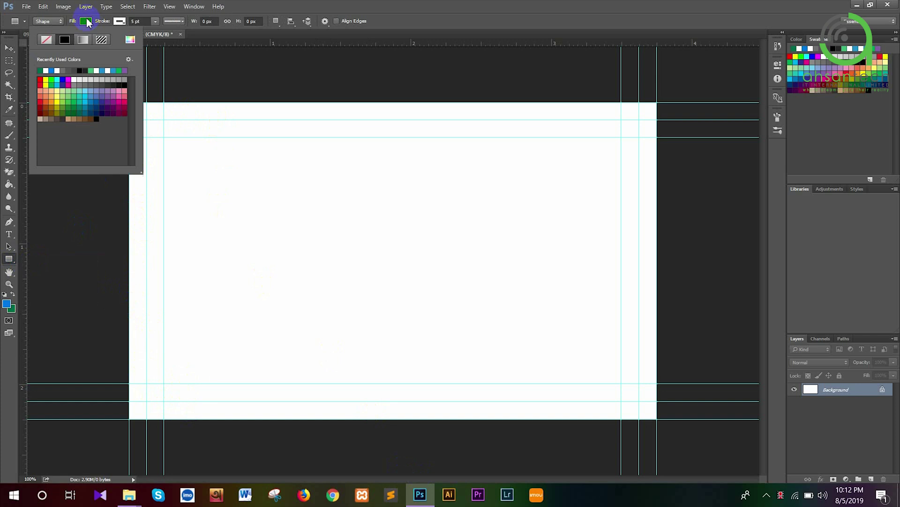
pyautogui.click(102, 71)
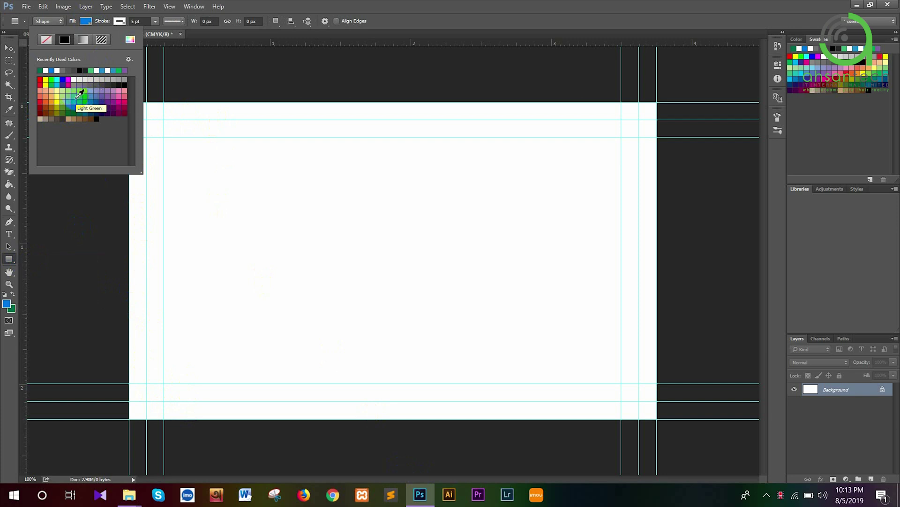
pyautogui.click(79, 97)
pyautogui.press('Return')
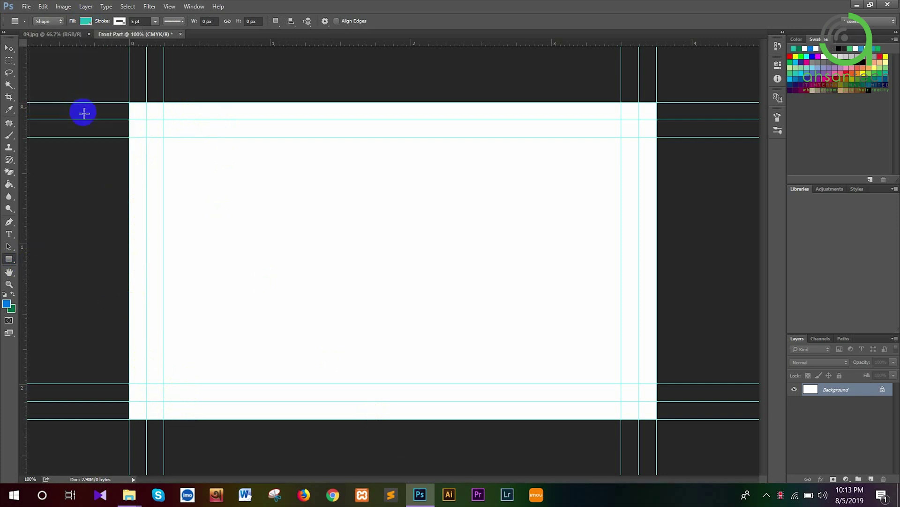
pyautogui.moveTo(130, 102); pyautogui.dragTo(656, 423)
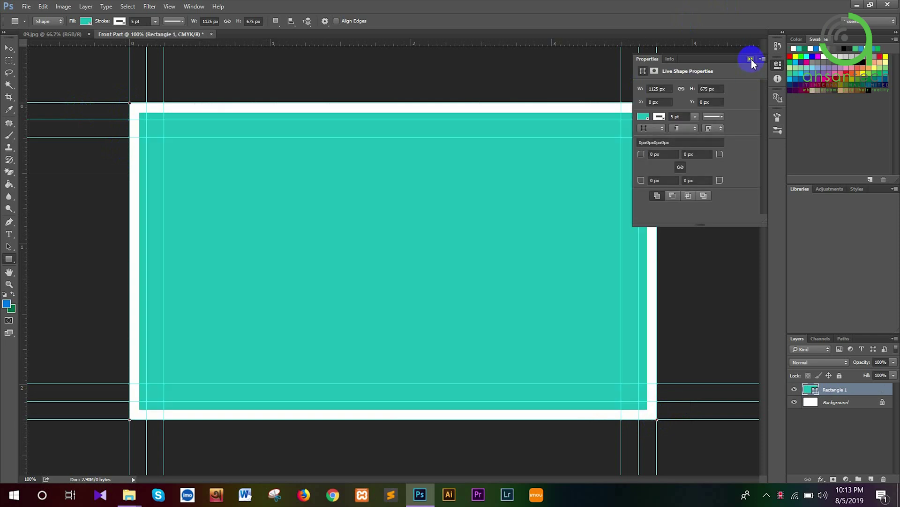
pyautogui.click(751, 59)
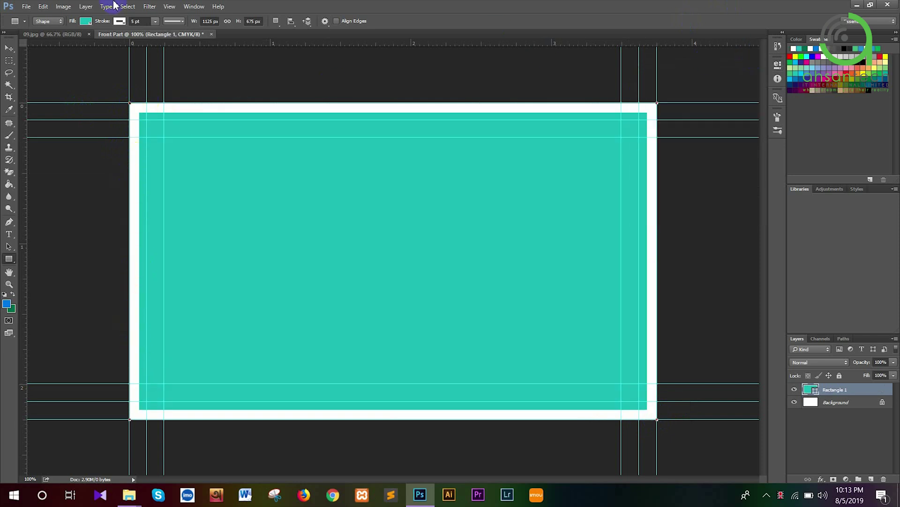
# Set the rectangle's stroke to No Color and switch path operations to Subtract Front Shape
pyautogui.click(117, 21)
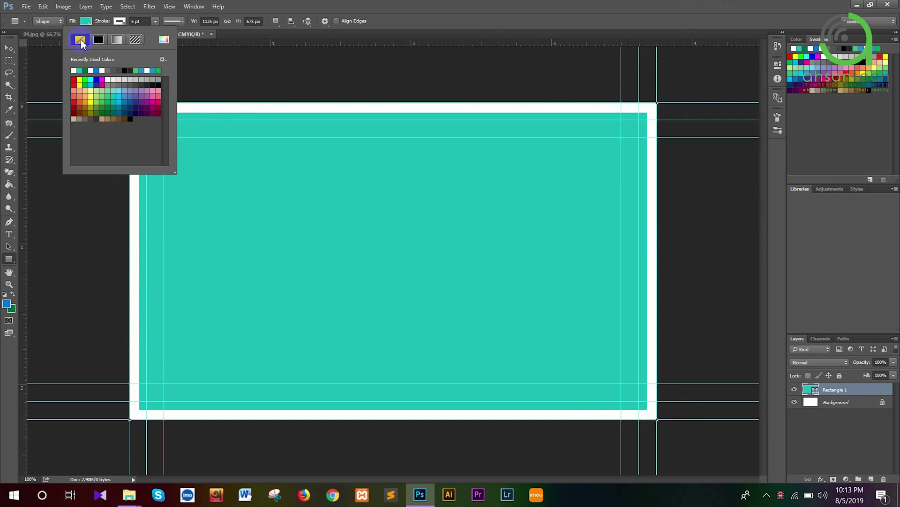
pyautogui.click(80, 41)
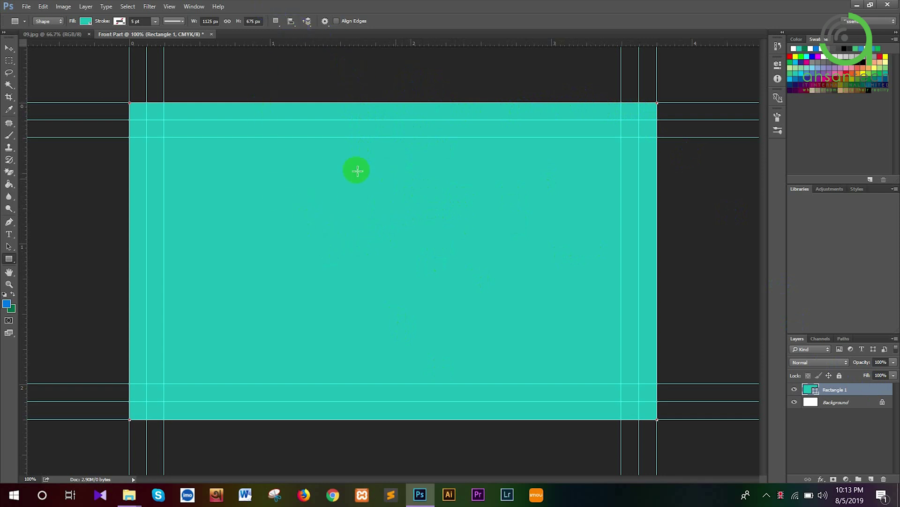
pyautogui.click(275, 21)
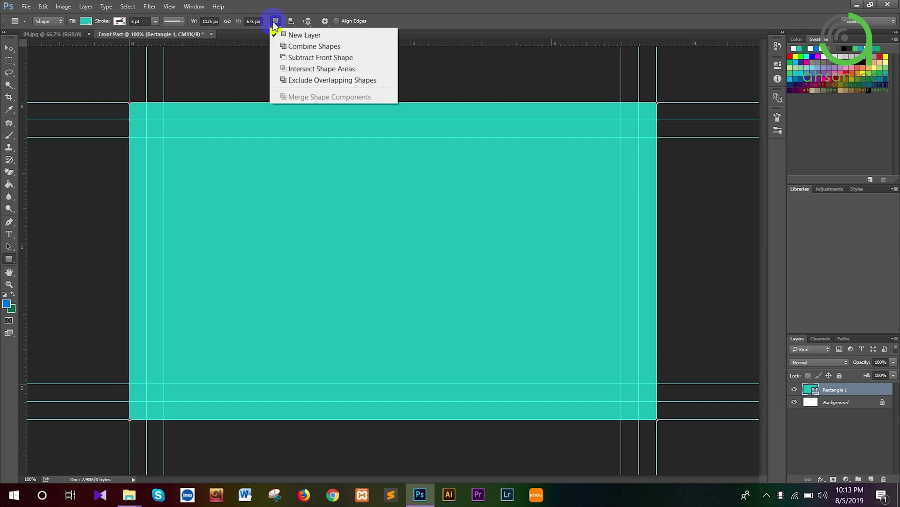
pyautogui.click(301, 57)
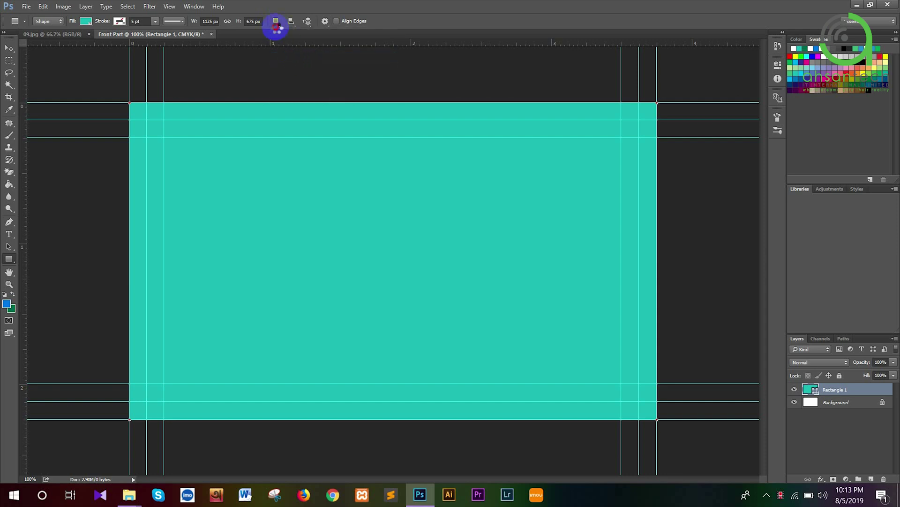
pyautogui.click(276, 21)
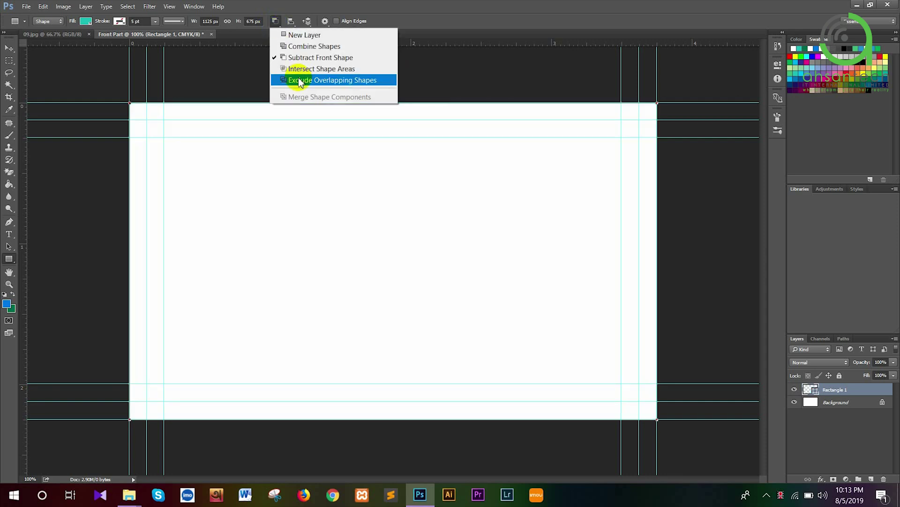
pyautogui.click(318, 108)
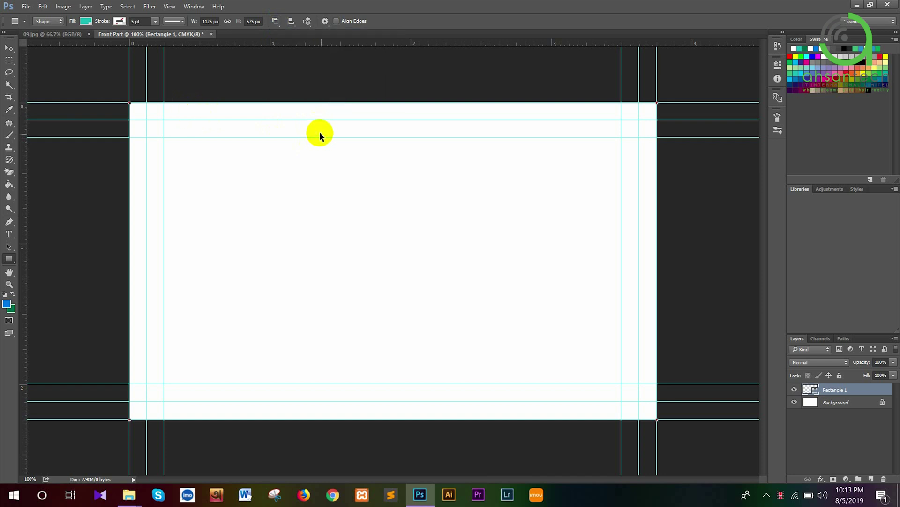
# Try cutting an inner rectangle from the teal shape, then undo back to a solid block
pyautogui.hotkey('ctrl', 'z')
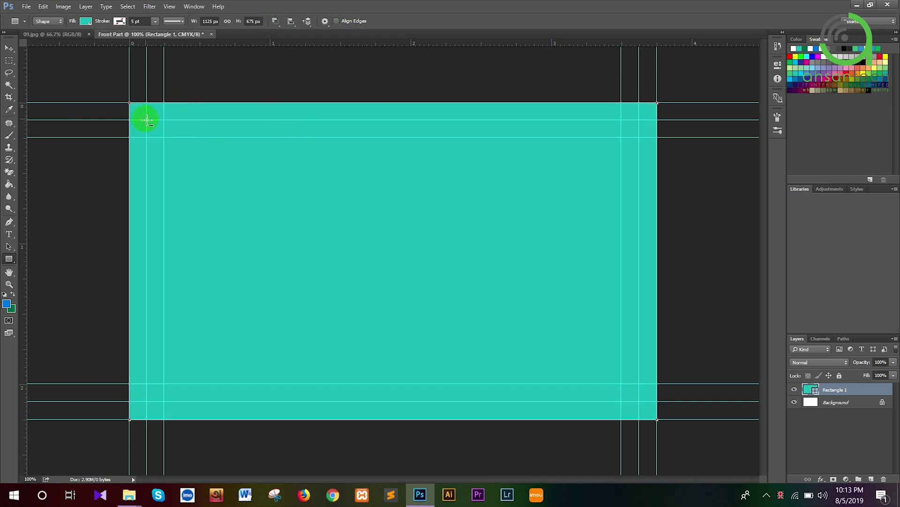
pyautogui.moveTo(147, 120); pyautogui.dragTo(641, 402)
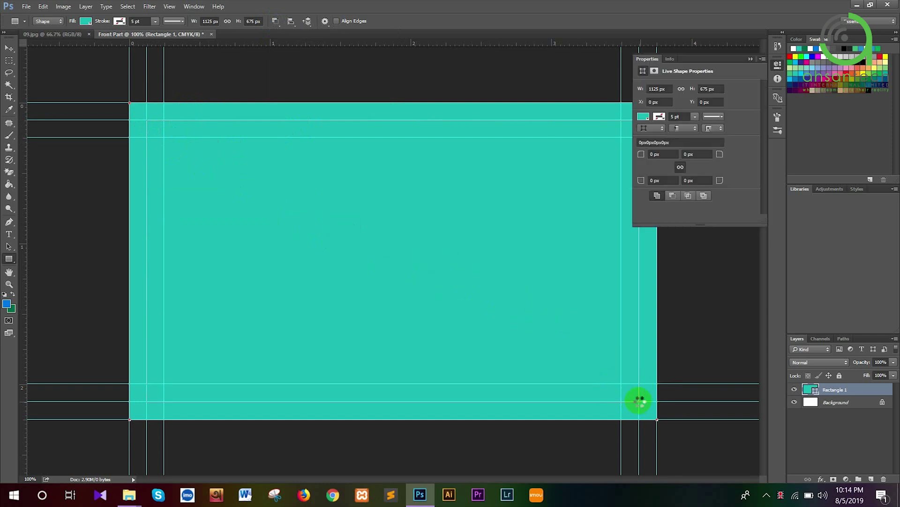
pyautogui.click(753, 58)
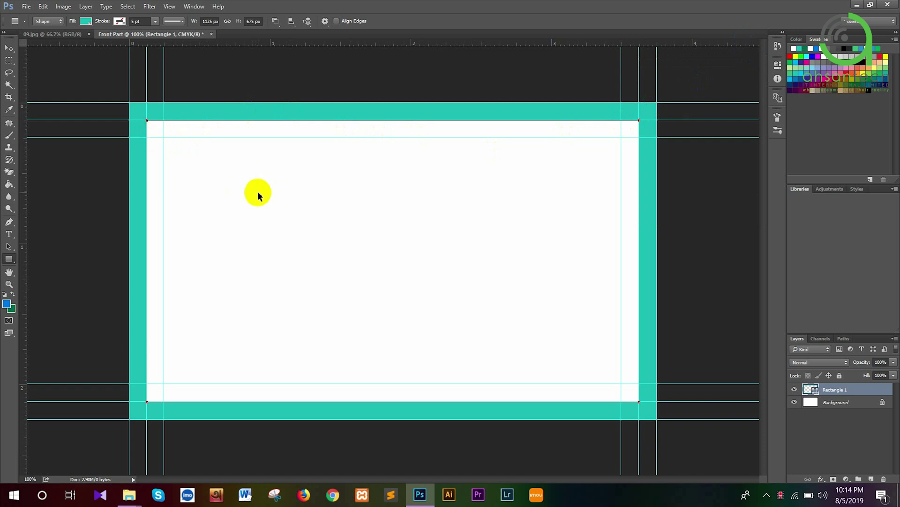
pyautogui.hotkey('ctrl', 'z')
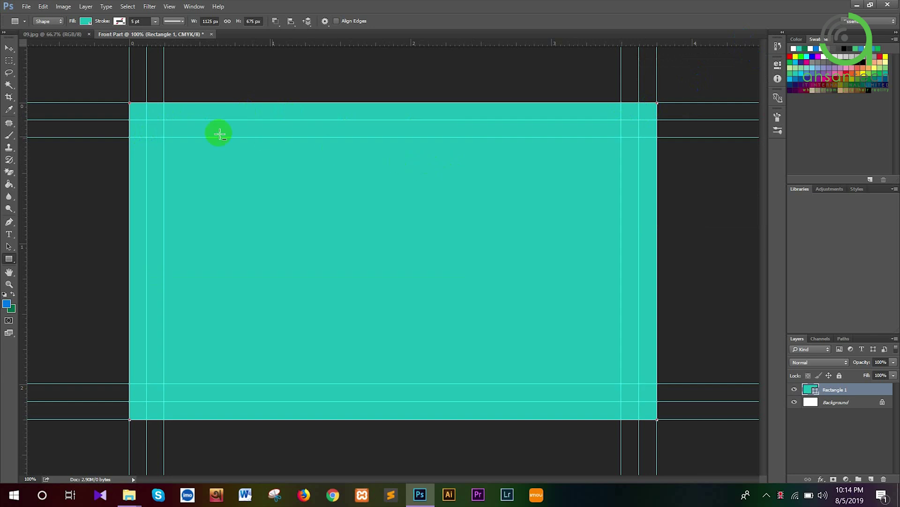
# Subtract a 45 px-radius rounded rectangle from the teal shape, leaving a teal edge frame
pyautogui.rightClick(12, 259)
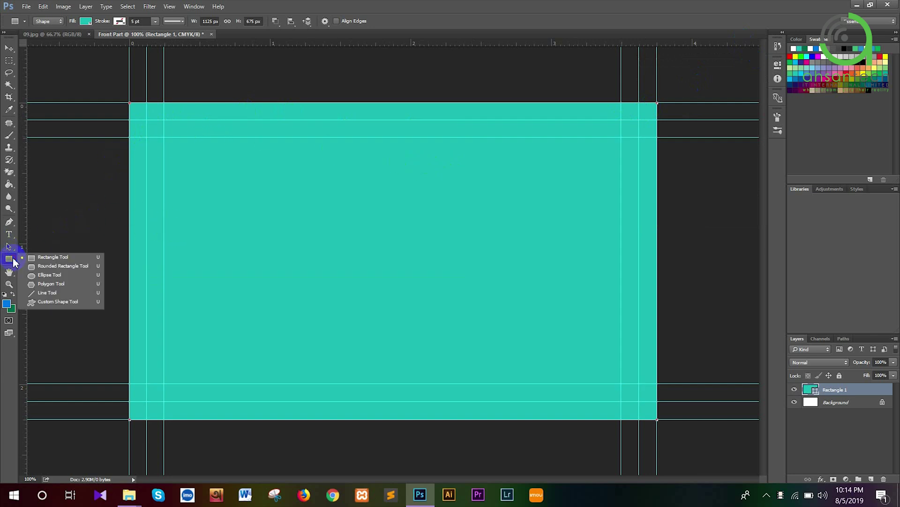
pyautogui.click(50, 266)
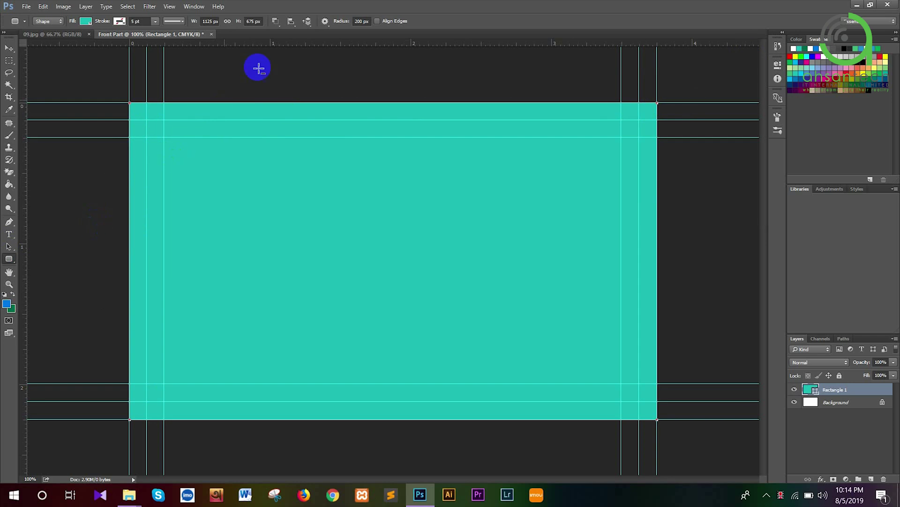
pyautogui.click(362, 21)
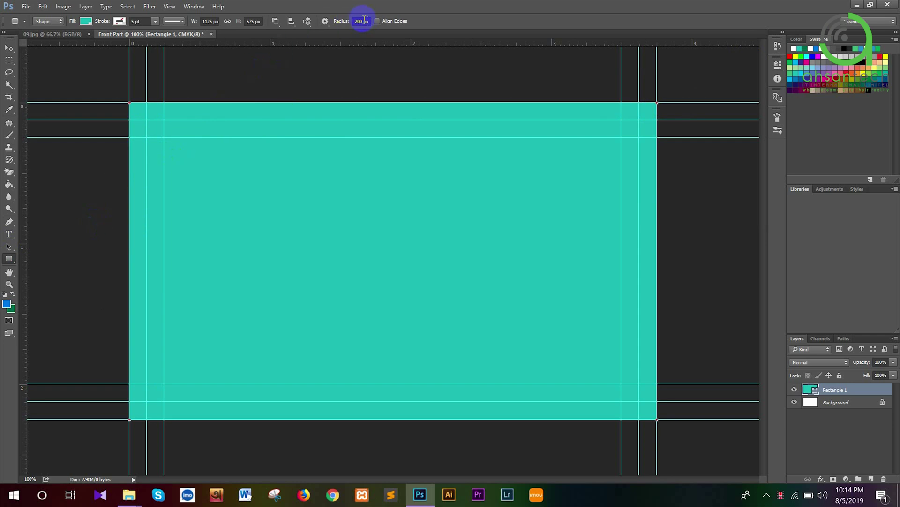
pyautogui.click(330, 20)
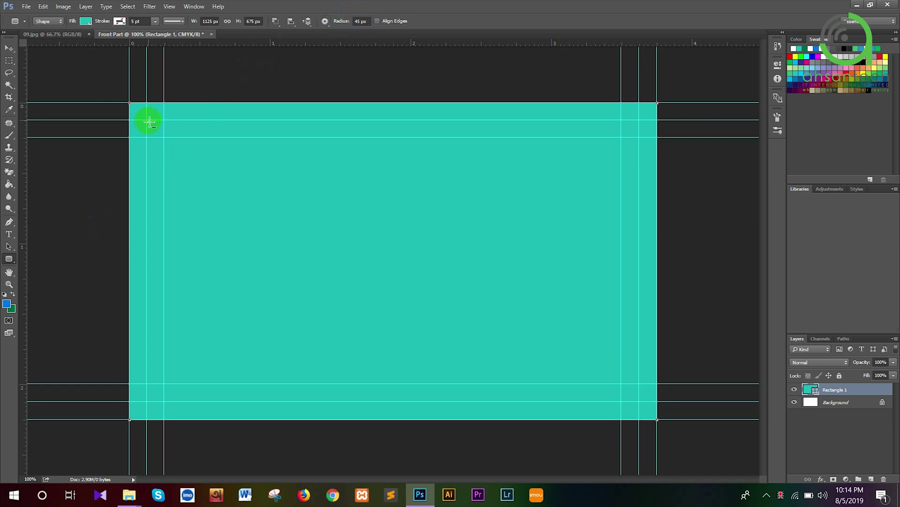
pyautogui.moveTo(149, 121); pyautogui.dragTo(637, 403)
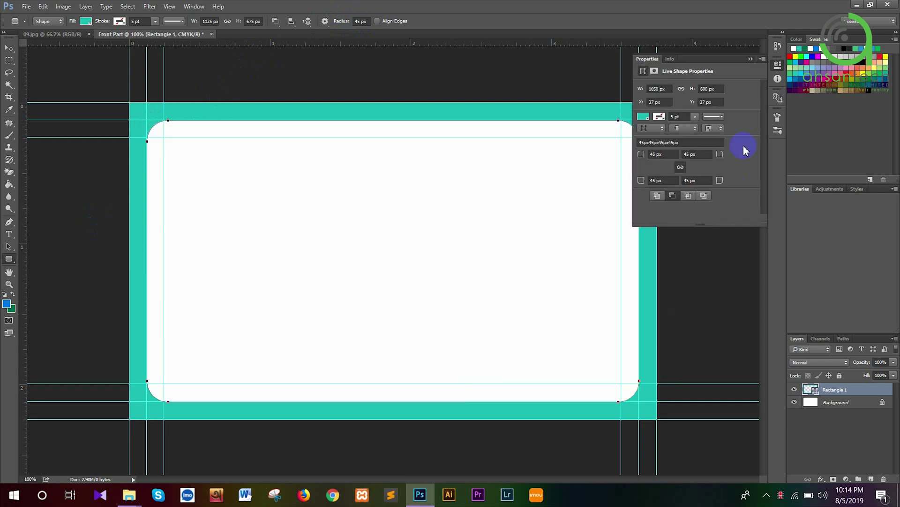
pyautogui.click(750, 60)
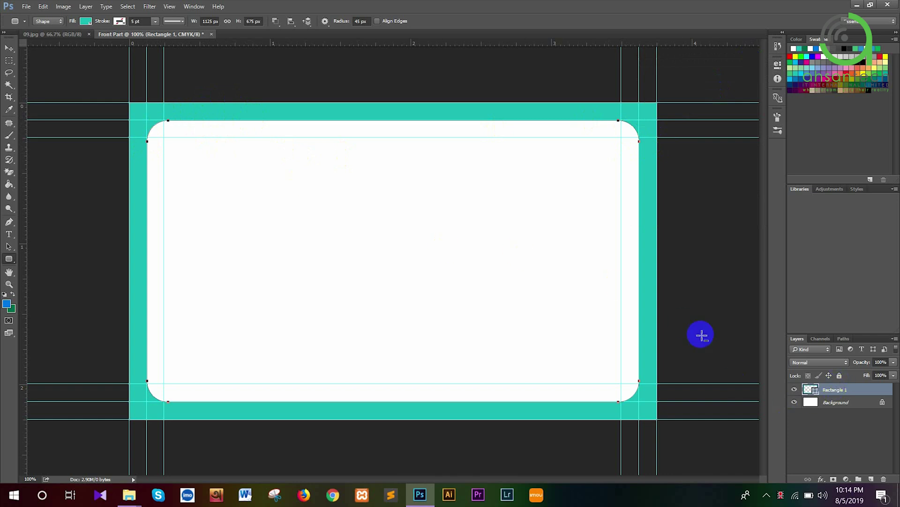
pyautogui.click(279, 21)
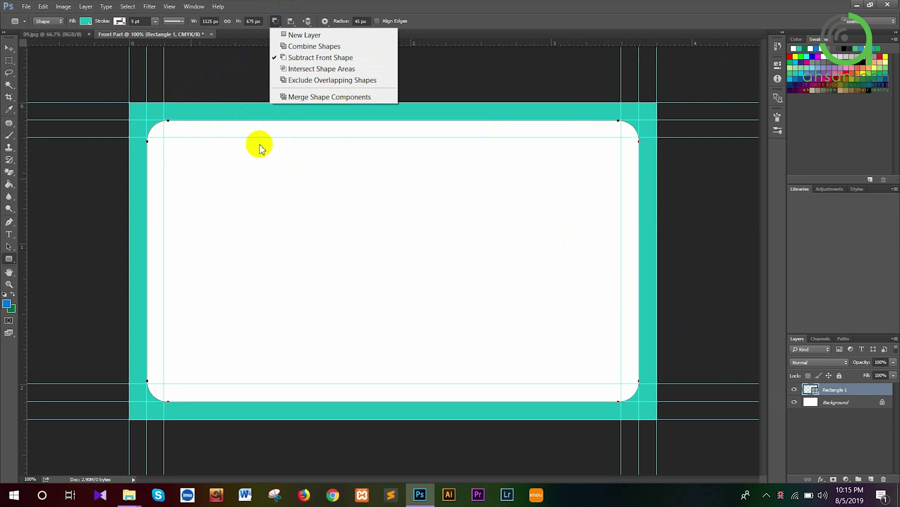
# Merge the teal frame's shape components into a single shape
pyautogui.click(313, 98)
pyautogui.click(277, 22)
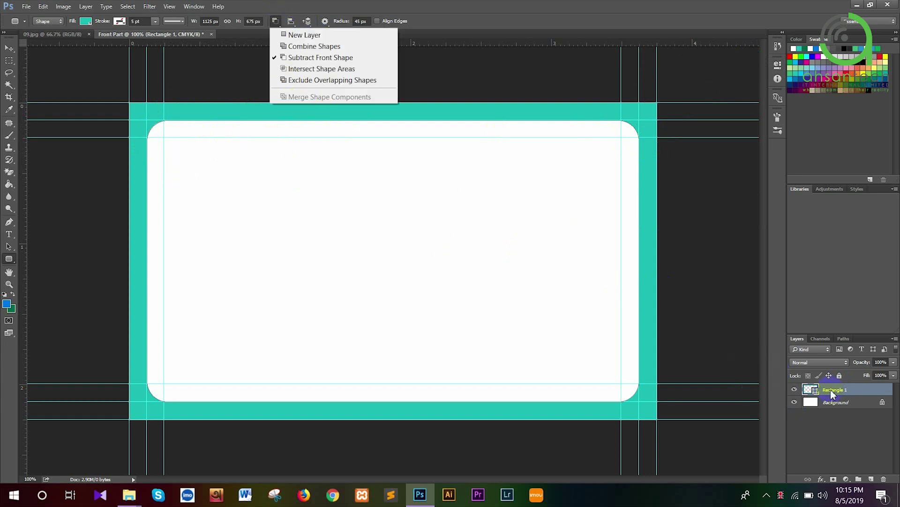
pyautogui.click(837, 404)
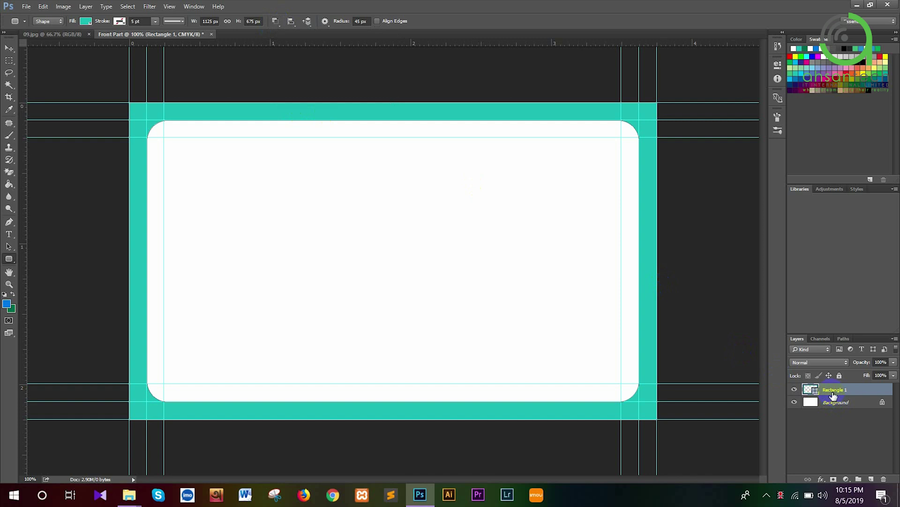
# Put the frame layer in a new group named Bleed and collapse it
pyautogui.hotkey('ctrl', 'g')
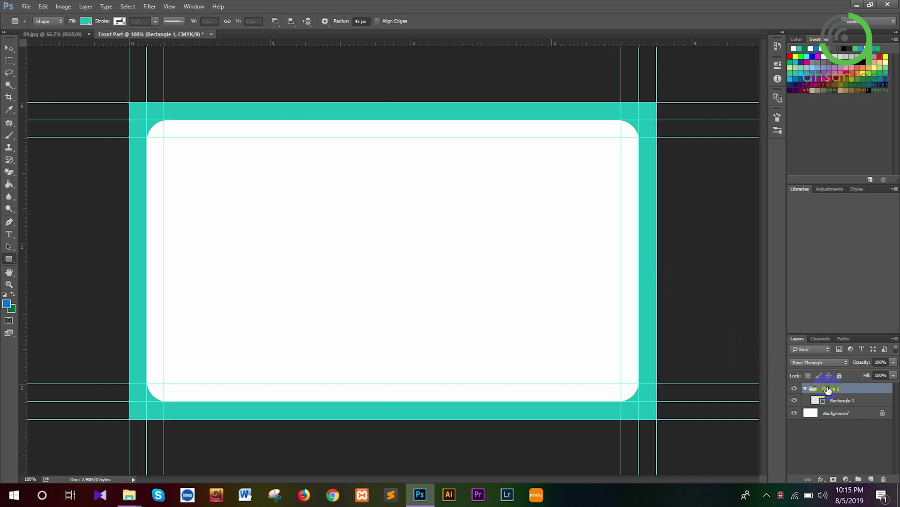
pyautogui.doubleClick(830, 389)
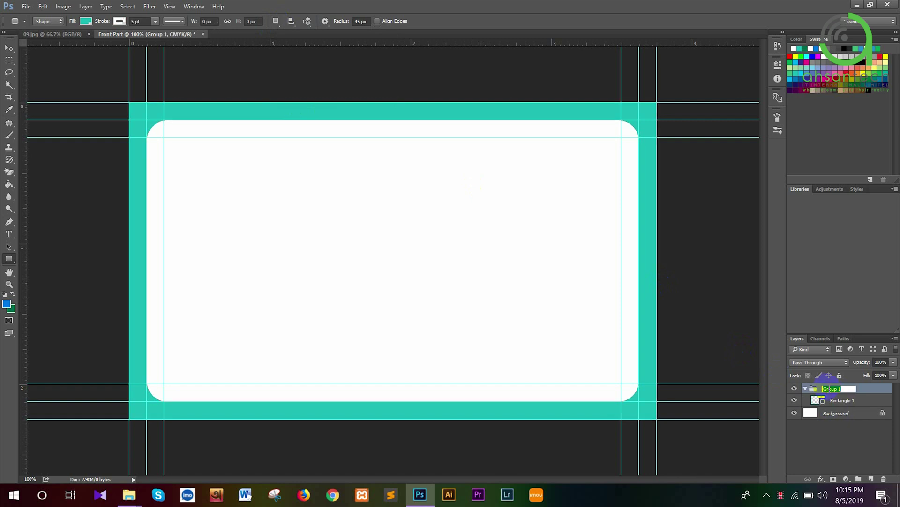
pyautogui.write('Bleed')
pyautogui.press('Return')
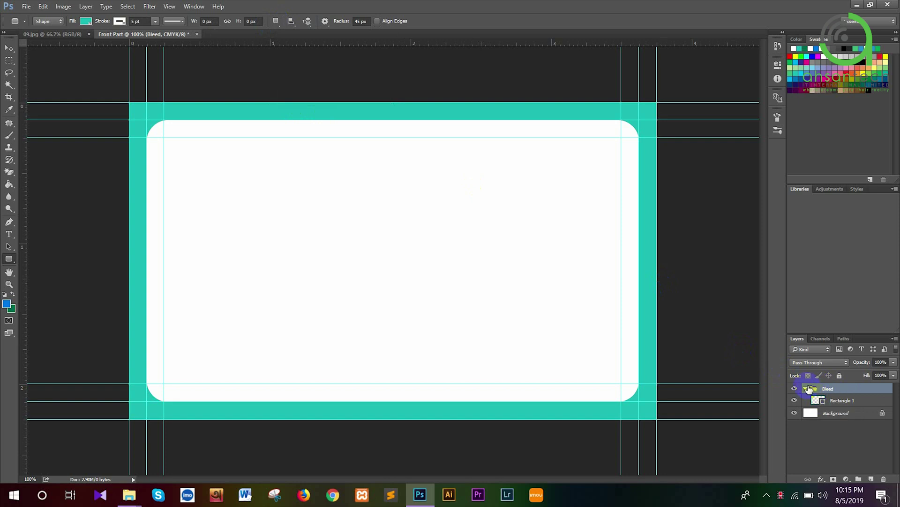
pyautogui.click(807, 389)
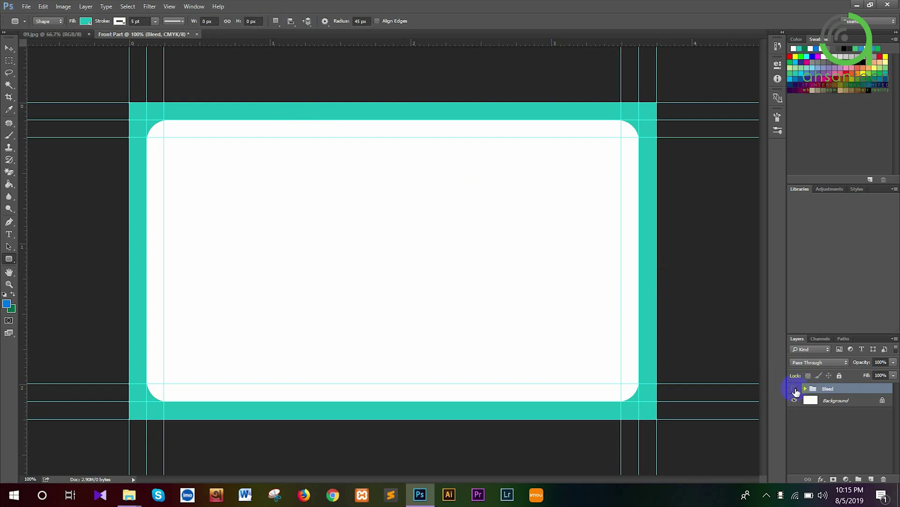
pyautogui.click(795, 388)
pyautogui.click(795, 388)
pyautogui.click(69, 35)
pyautogui.scroll(3, 328, 360)
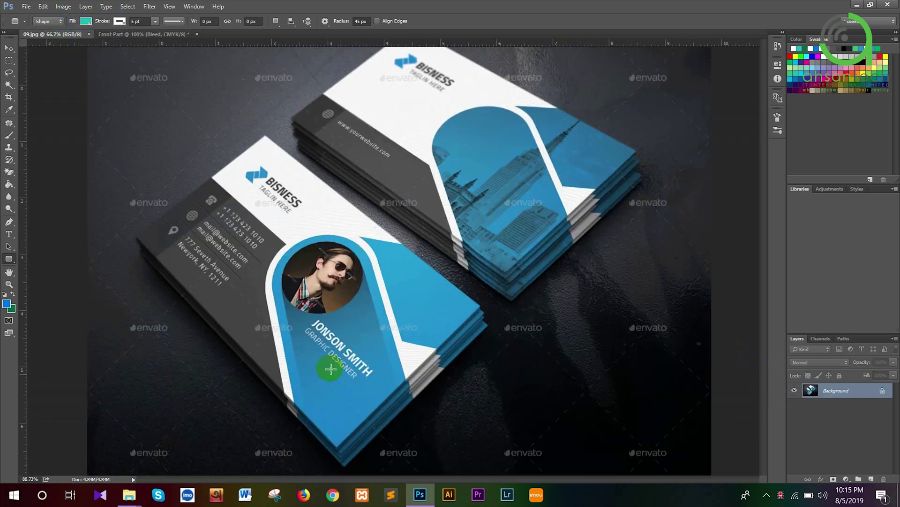
pyautogui.scroll(3, 328, 360)
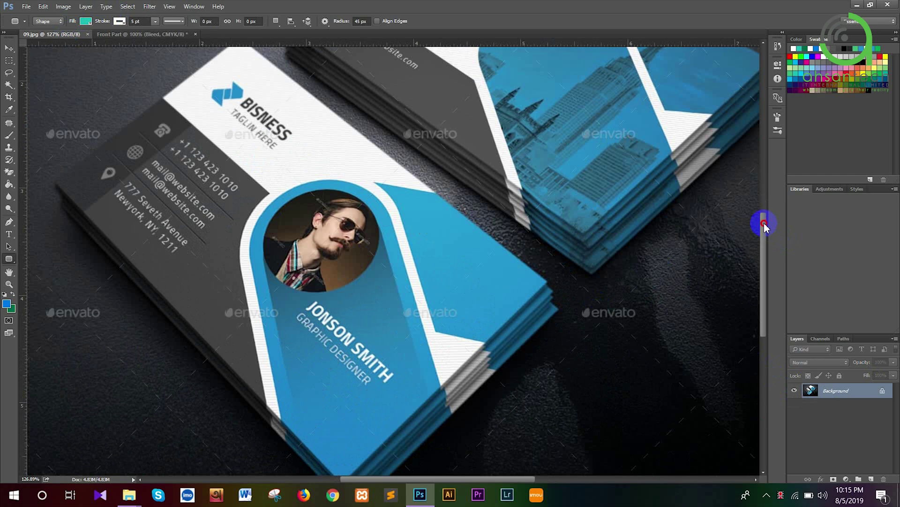
pyautogui.moveTo(764, 227); pyautogui.dragTo(764, 232)
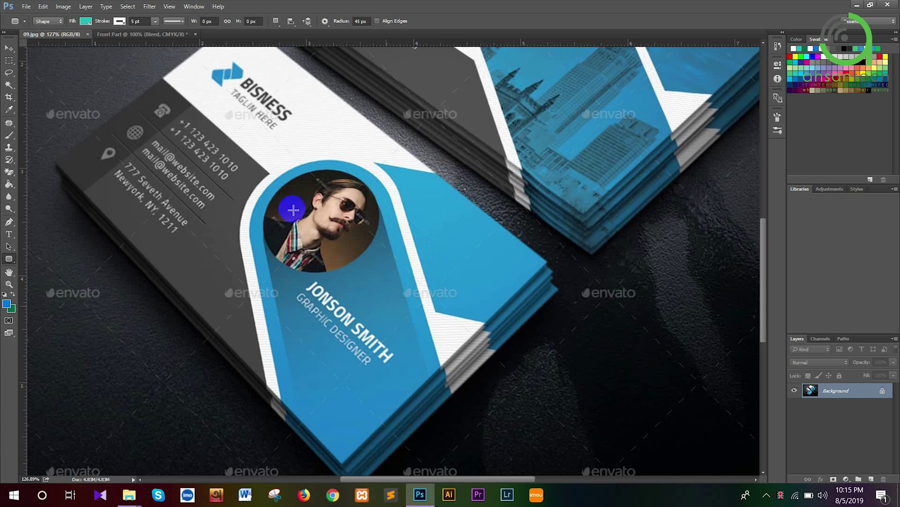
pyautogui.click(147, 34)
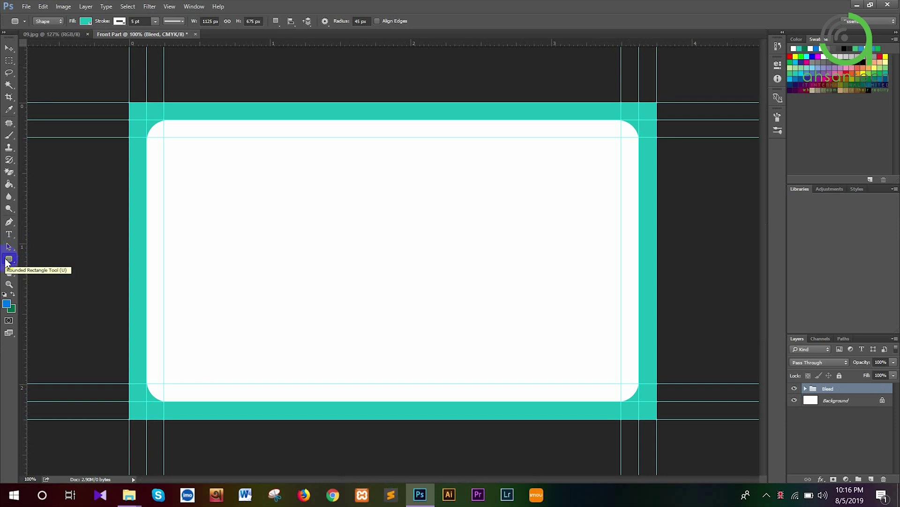
# Draw a wide 858 × 330 px rounded rectangle with a 200 px corner radius
pyautogui.click(7, 259)
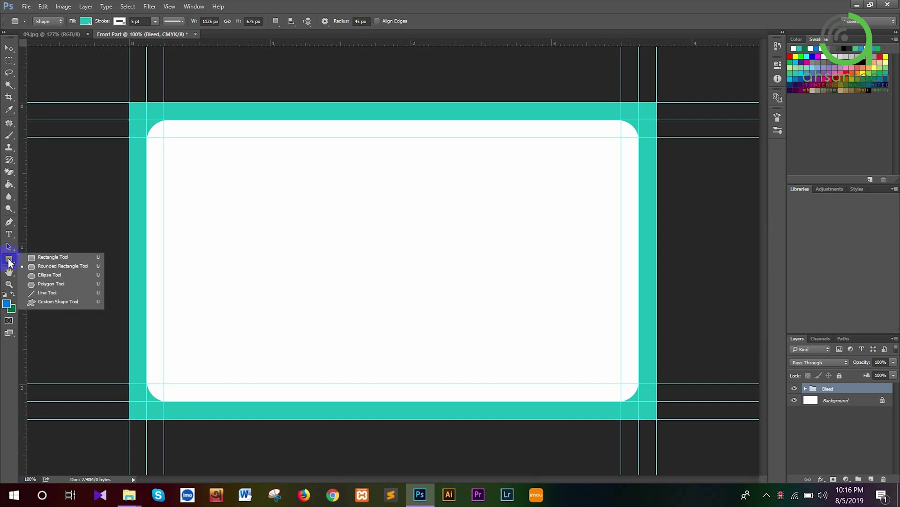
pyautogui.click(37, 267)
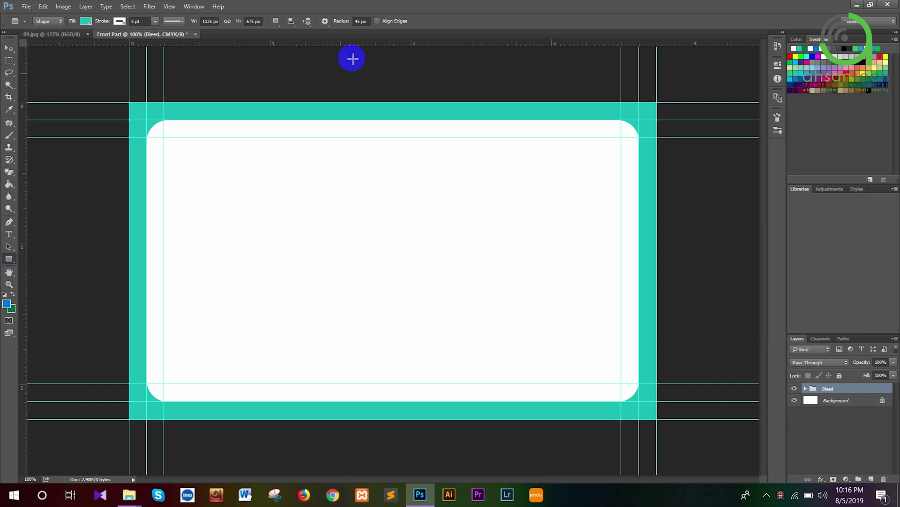
pyautogui.click(356, 21)
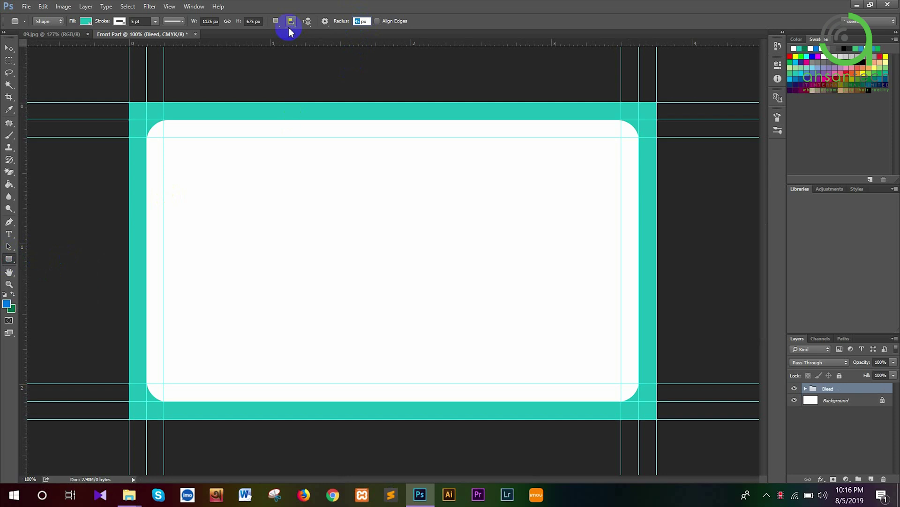
pyautogui.write('200')
pyautogui.moveTo(254, 222); pyautogui.dragTo(661, 377)
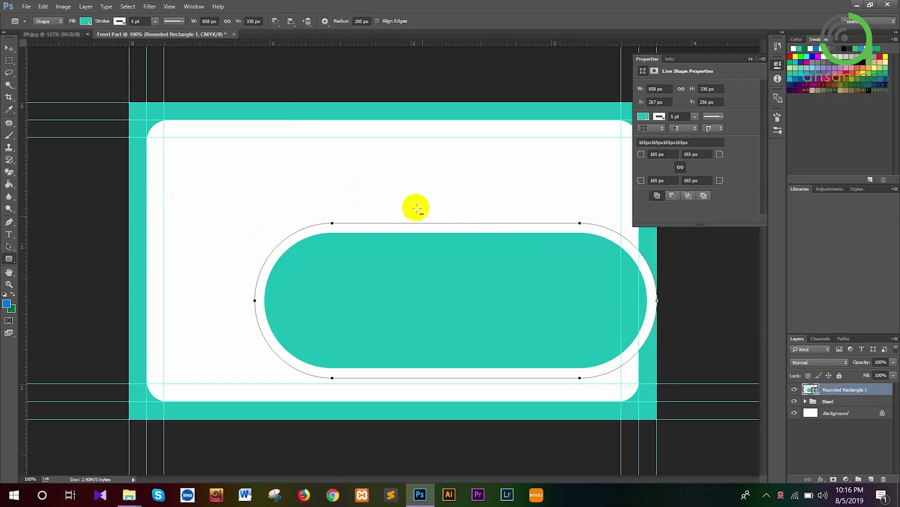
# Sample the reference card's blue as foreground and set background to dark gray 444444
pyautogui.click(71, 35)
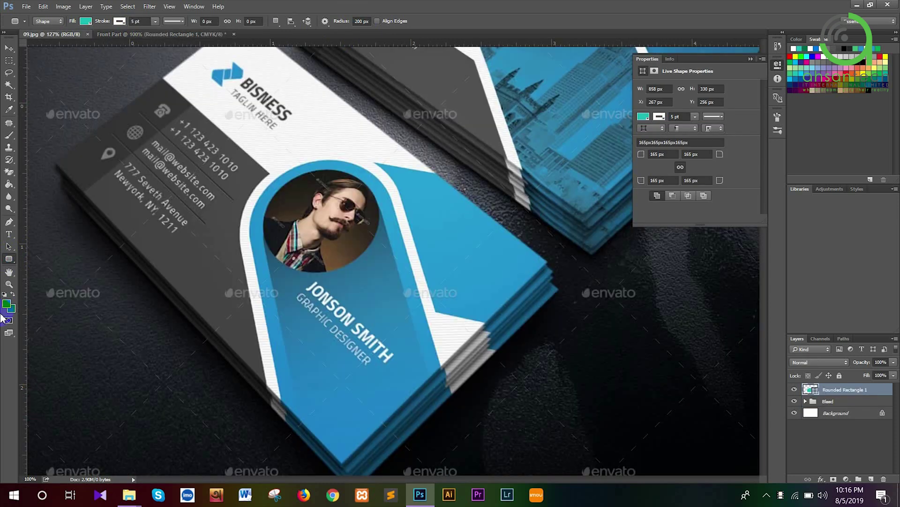
pyautogui.click(7, 305)
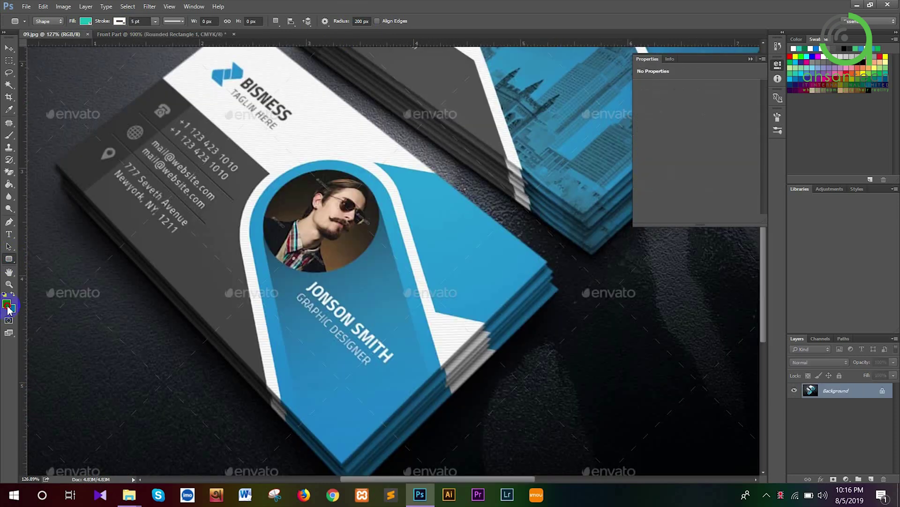
pyautogui.click(264, 220)
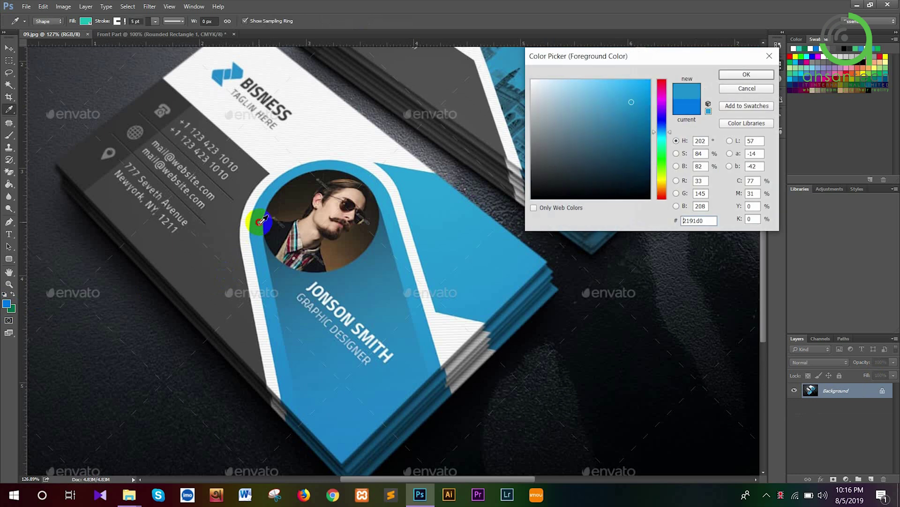
pyautogui.click(746, 75)
pyautogui.press('u')
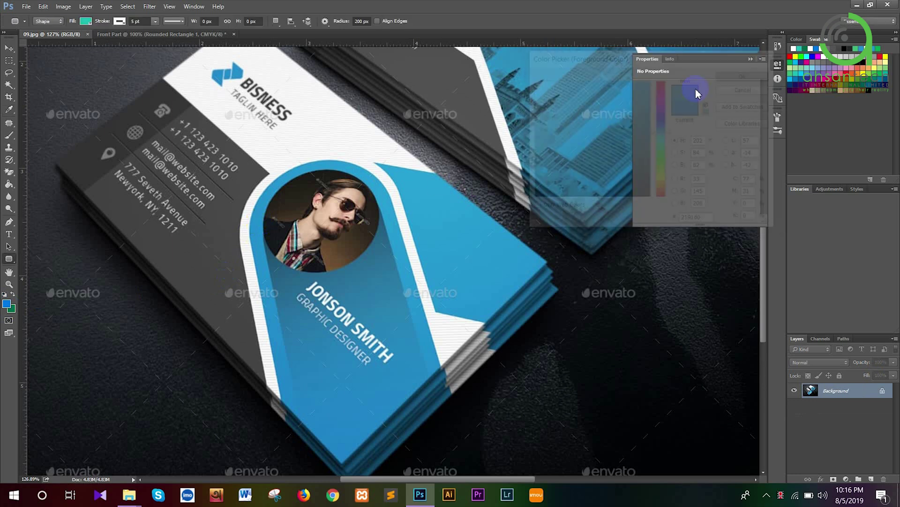
pyautogui.click(10, 309)
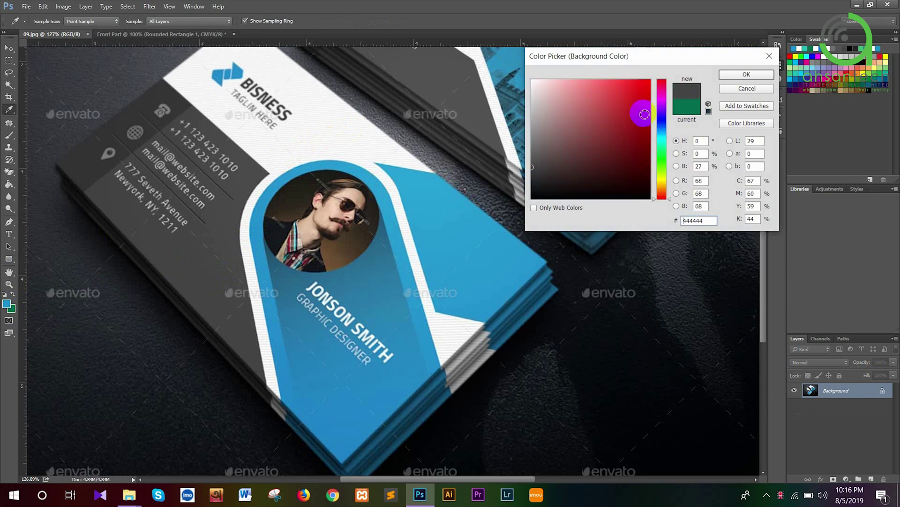
pyautogui.click(746, 74)
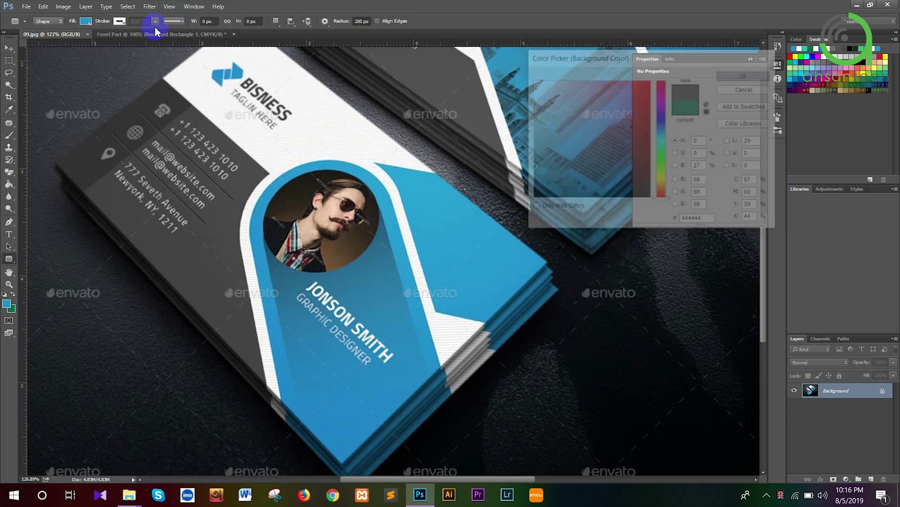
# Back in Front Part, fill the pill shape with the sampled blue
pyautogui.click(158, 34)
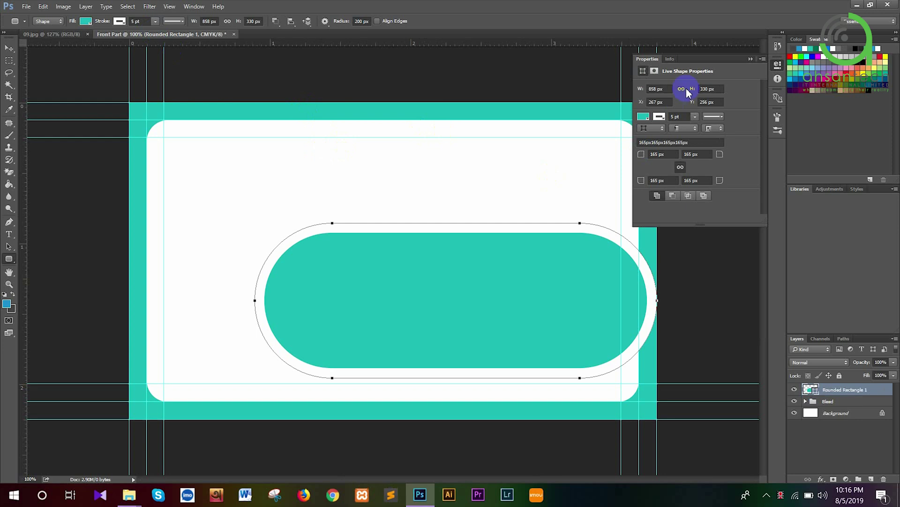
pyautogui.click(750, 59)
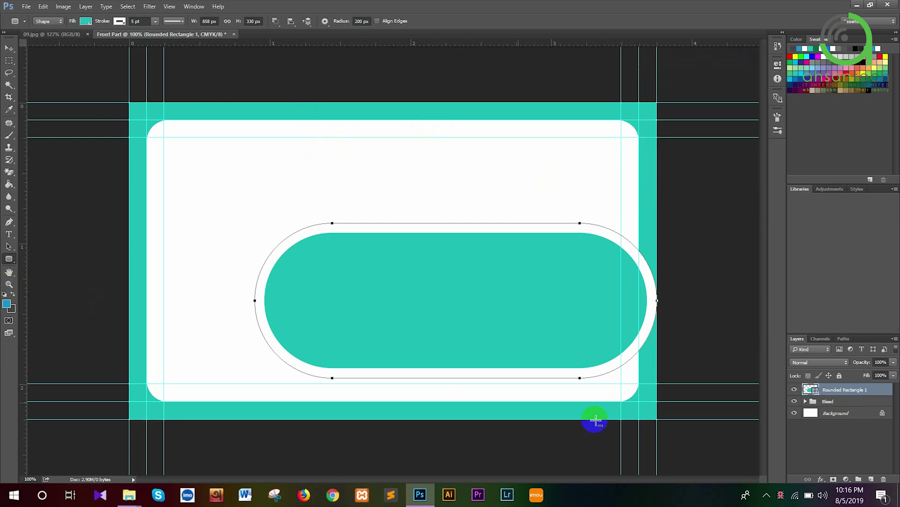
pyautogui.click(85, 22)
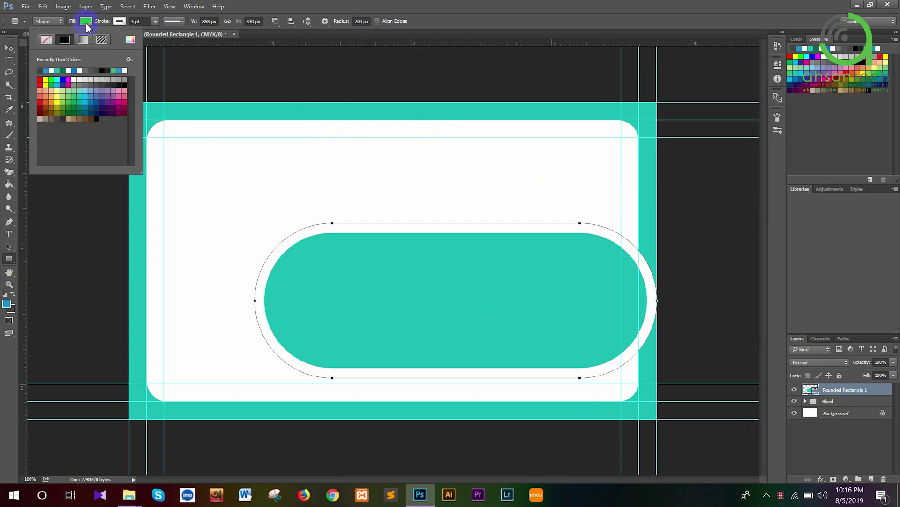
pyautogui.click(45, 70)
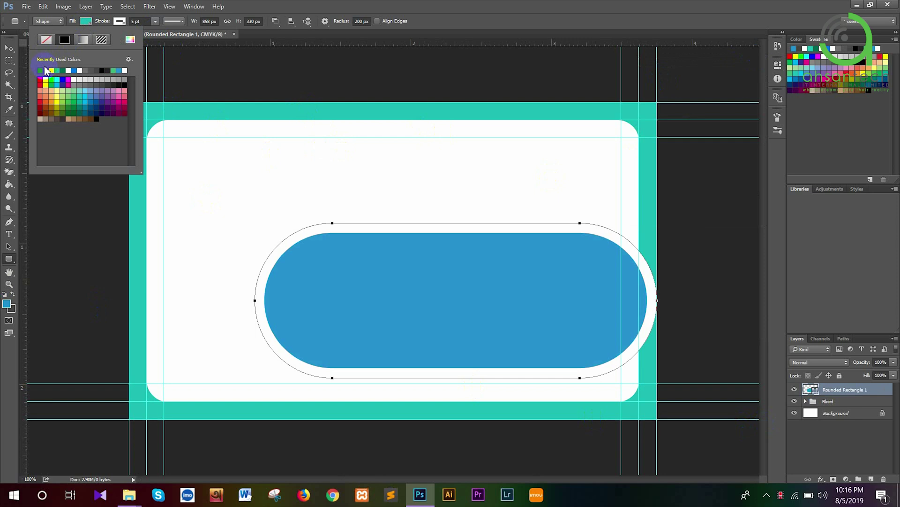
pyautogui.click(45, 70)
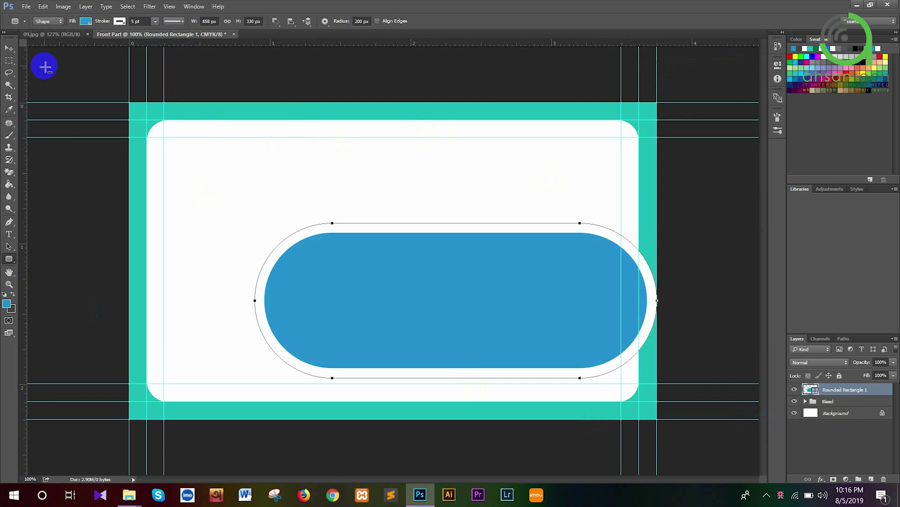
# Rotate the blue pill 30° and shift it down-right off the card's lower-right edge
pyautogui.hotkey('ctrl', 't')
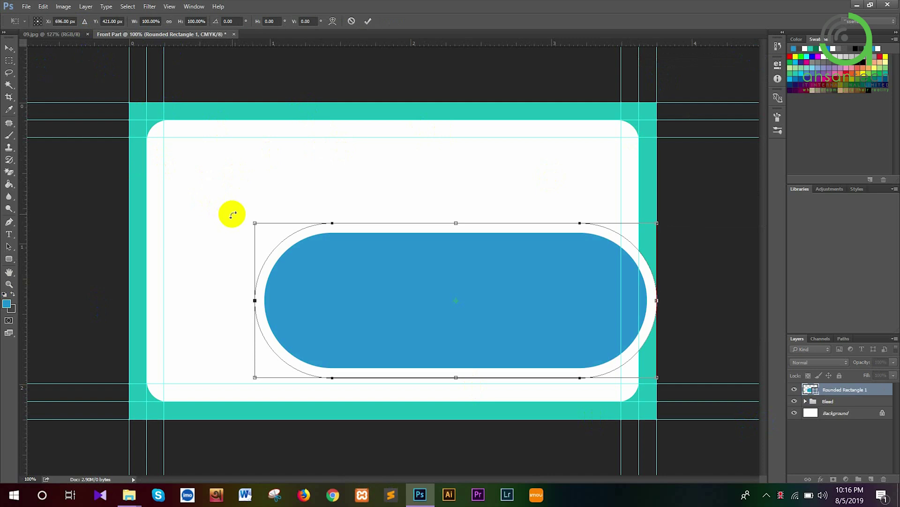
pyautogui.moveTo(233, 214); pyautogui.dragTo(326, 156)
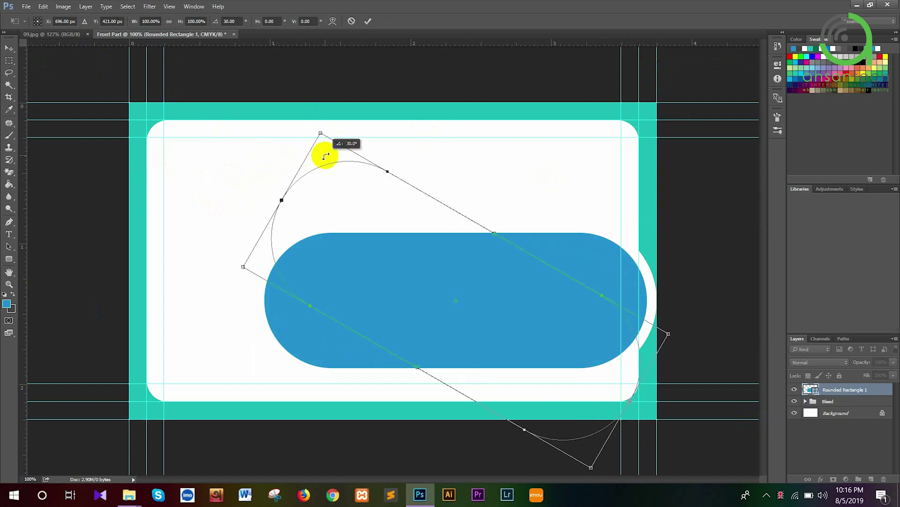
pyautogui.moveTo(414, 289); pyautogui.dragTo(481, 311)
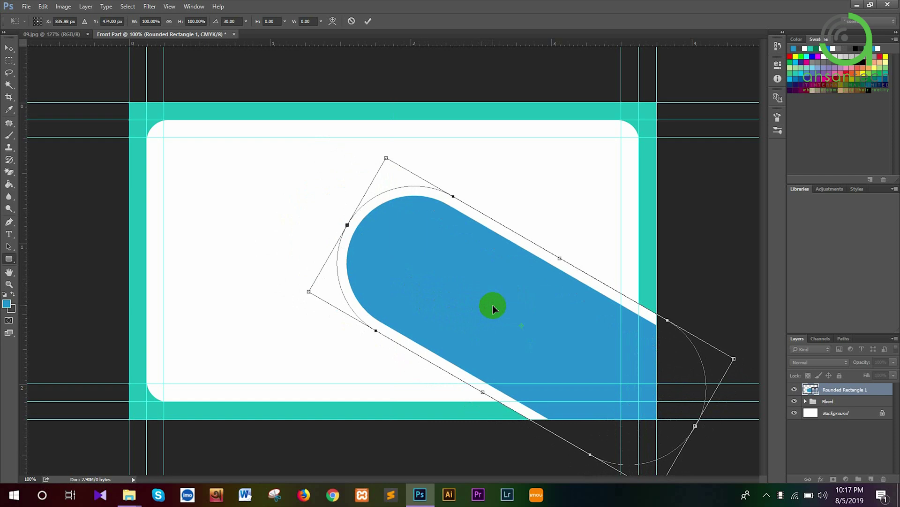
pyautogui.press('Return')
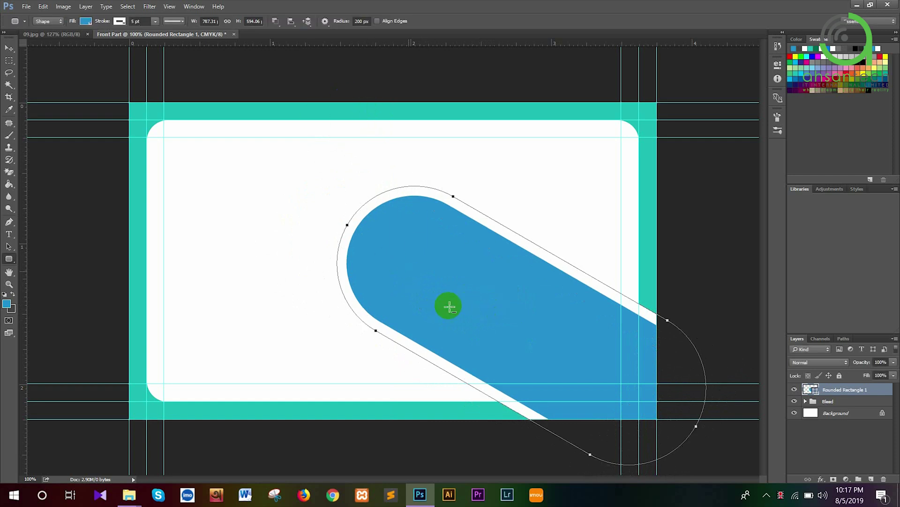
# Duplicate the pill, angle the copy up to the top-right edge, and place it beneath the original
pyautogui.click(72, 36)
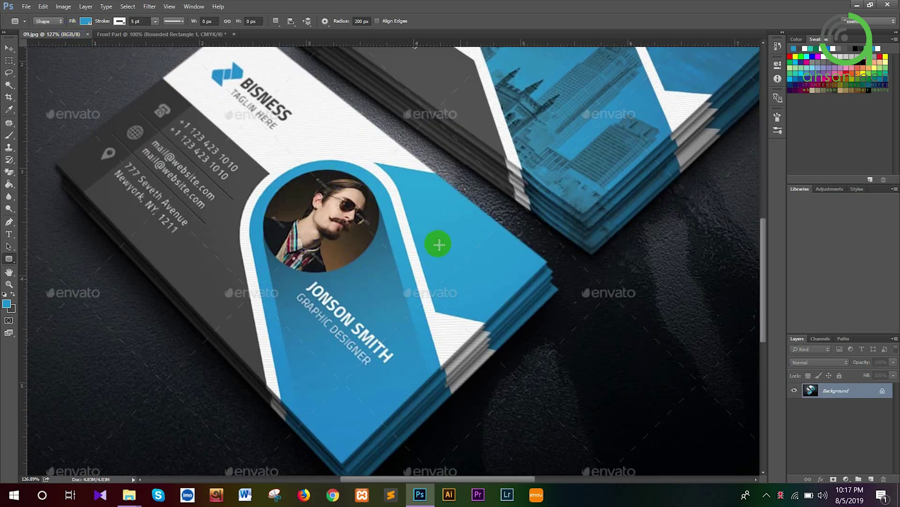
pyautogui.click(177, 34)
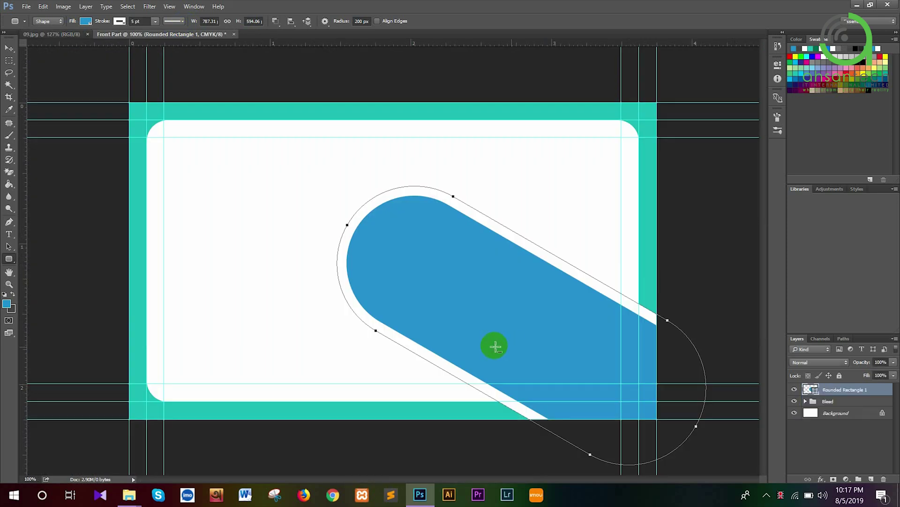
pyautogui.scroll(-2, 488, 338)
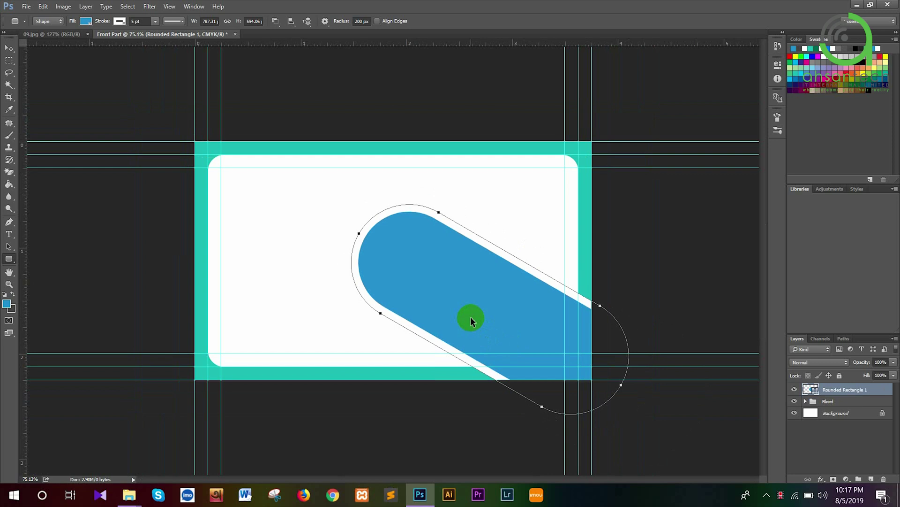
pyautogui.hotkey('ctrl', 'j')
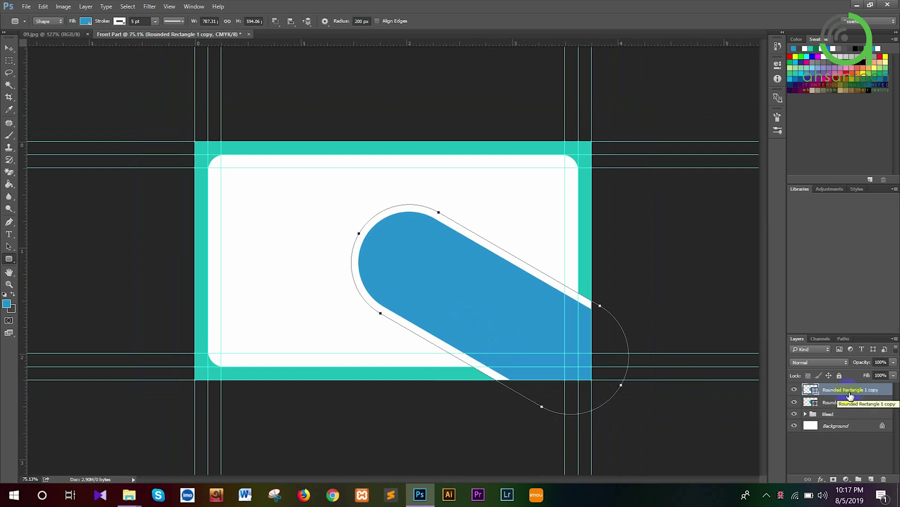
pyautogui.hotkey('ctrl', 't')
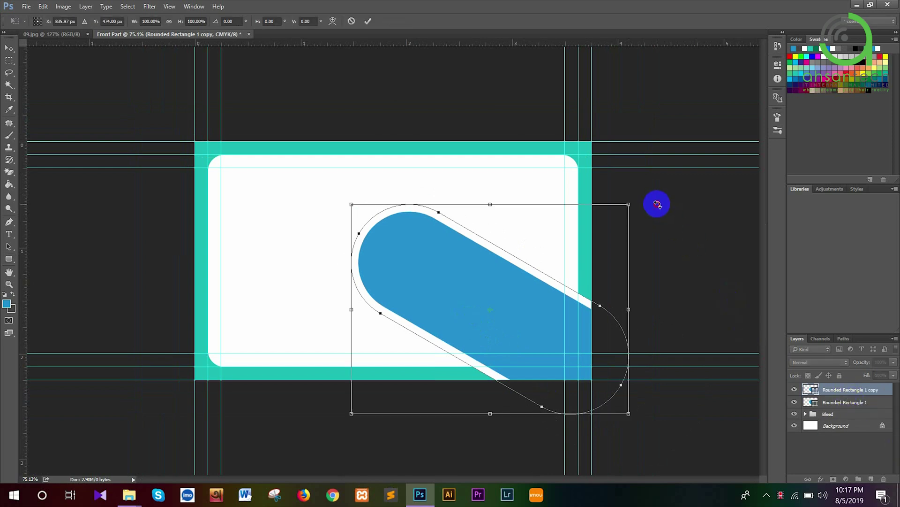
pyautogui.moveTo(627, 156); pyautogui.dragTo(446, 77)
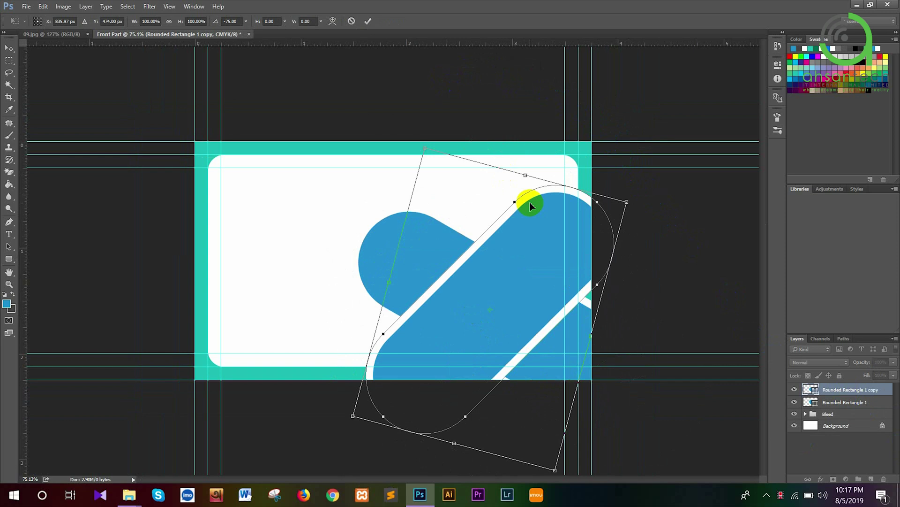
pyautogui.moveTo(502, 267); pyautogui.dragTo(507, 156)
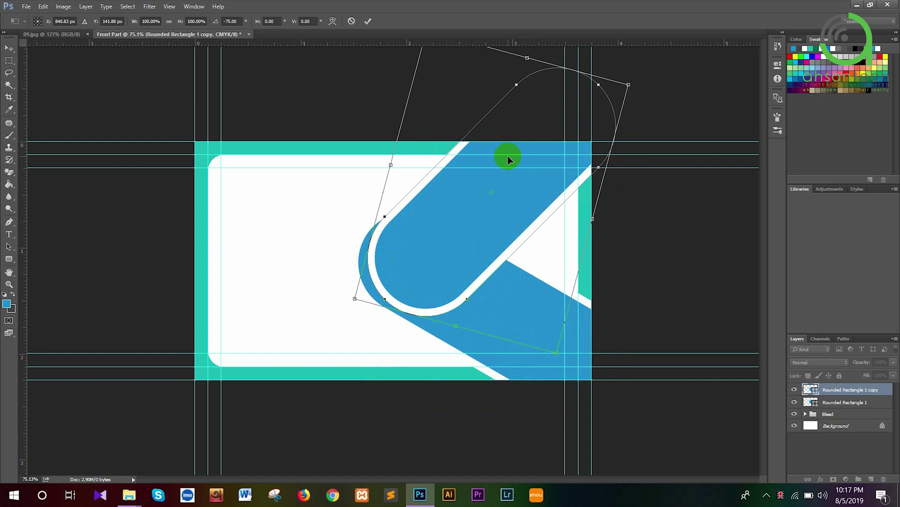
pyautogui.press('Return')
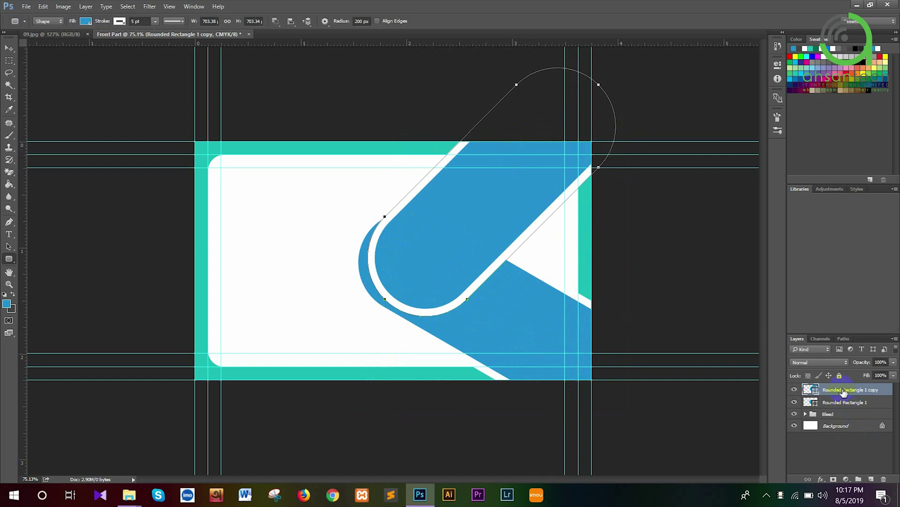
pyautogui.moveTo(842, 391); pyautogui.dragTo(846, 406)
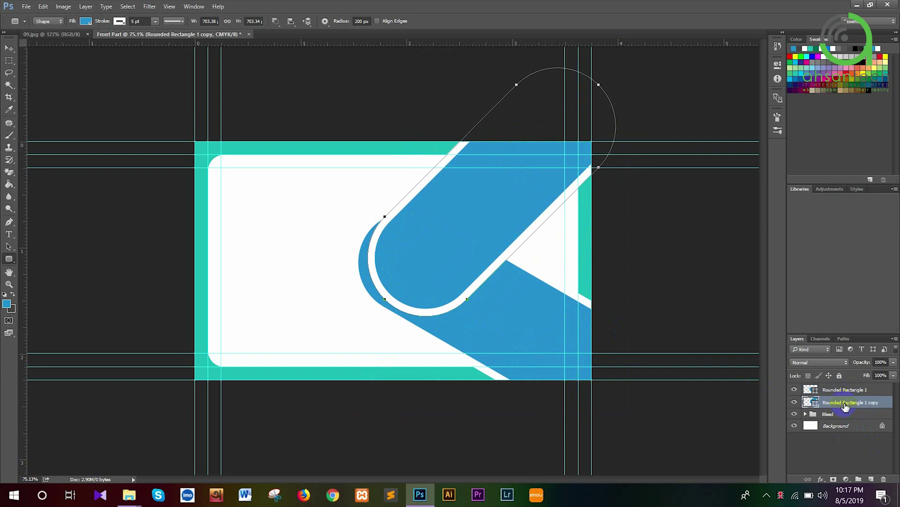
pyautogui.click(845, 449)
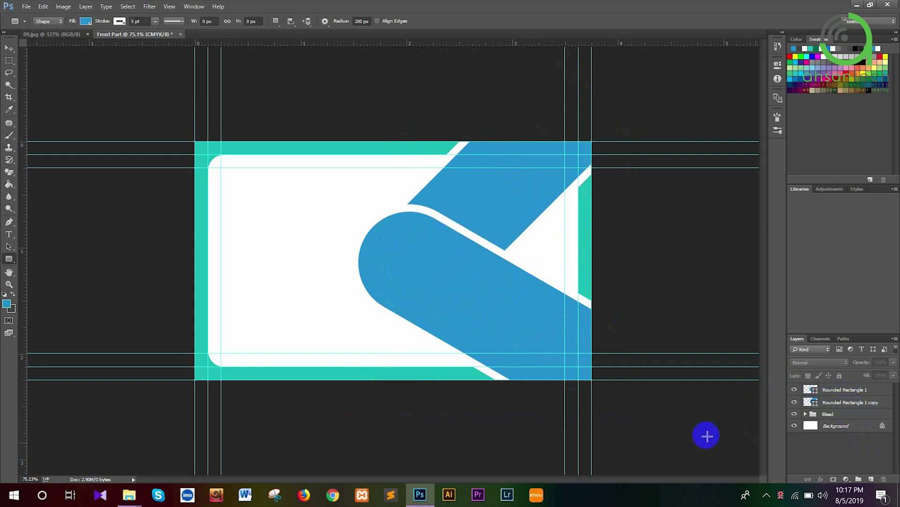
# Enlarge the first blue pill slightly and nudge it up and left
pyautogui.click(37, 36)
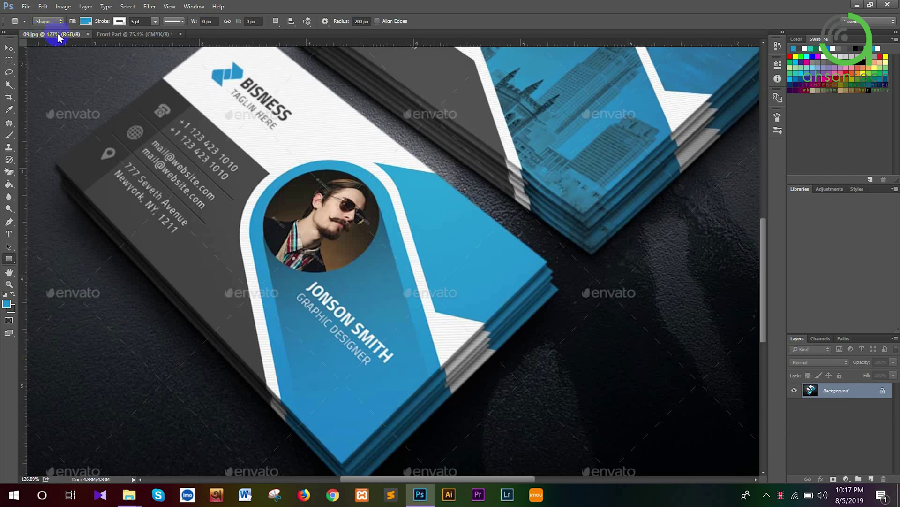
pyautogui.click(136, 36)
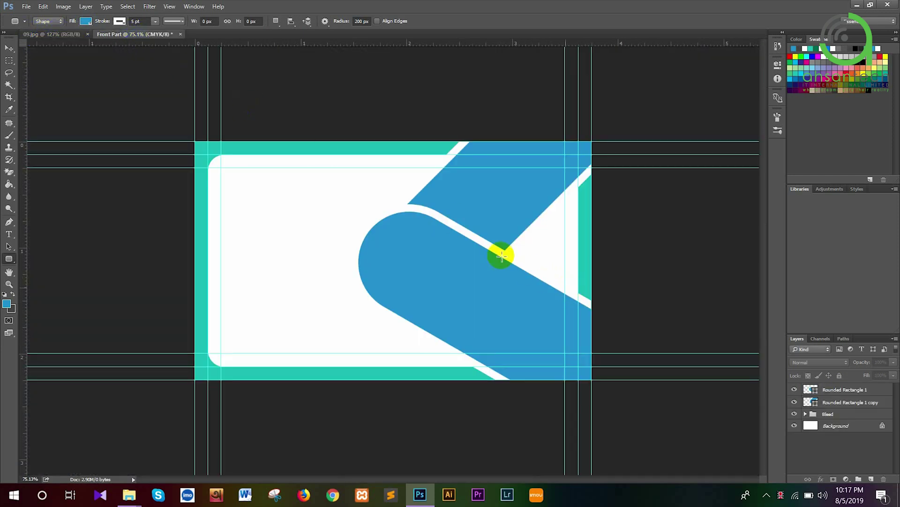
pyautogui.click(9, 48)
pyautogui.click(403, 293)
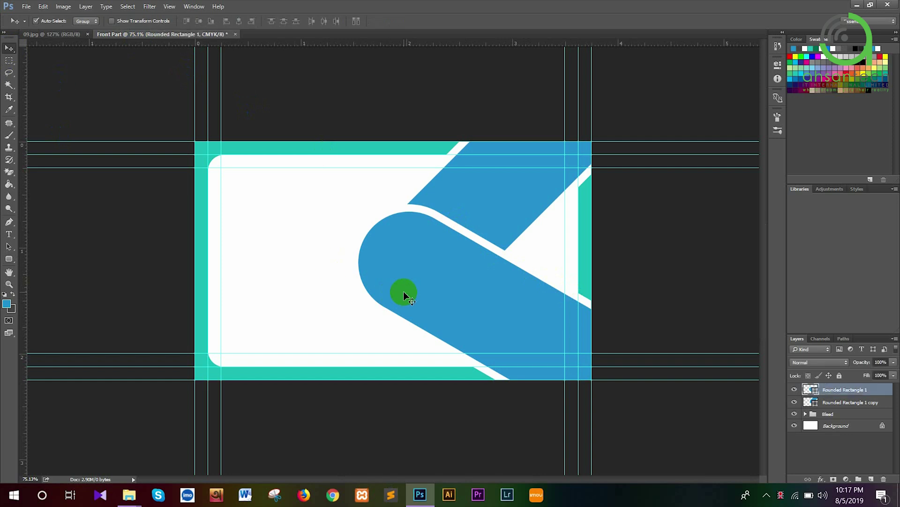
pyautogui.hotkey('ctrl', 't')
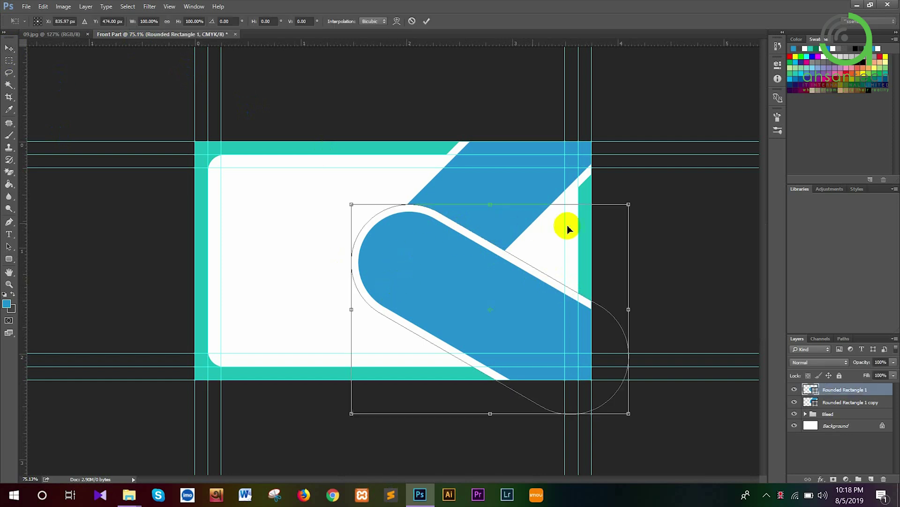
pyautogui.moveTo(630, 201); pyautogui.dragTo(633, 196)
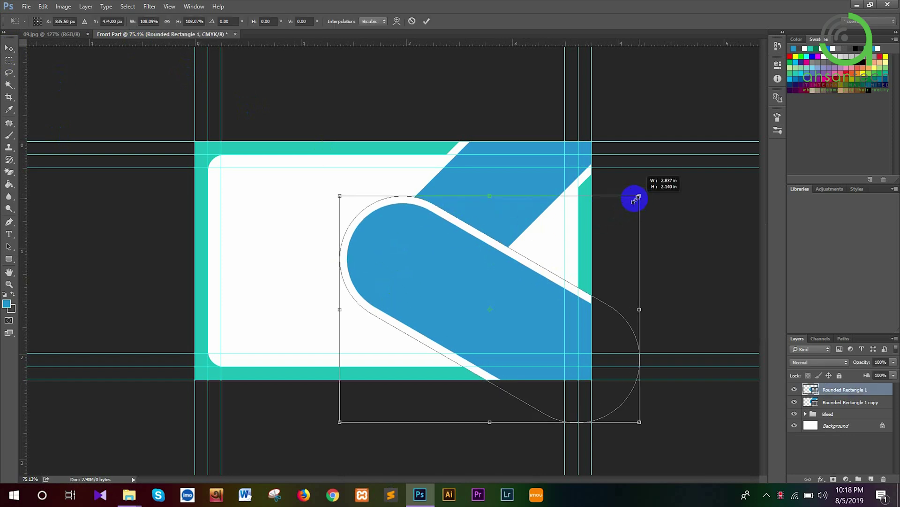
pyautogui.press('Return')
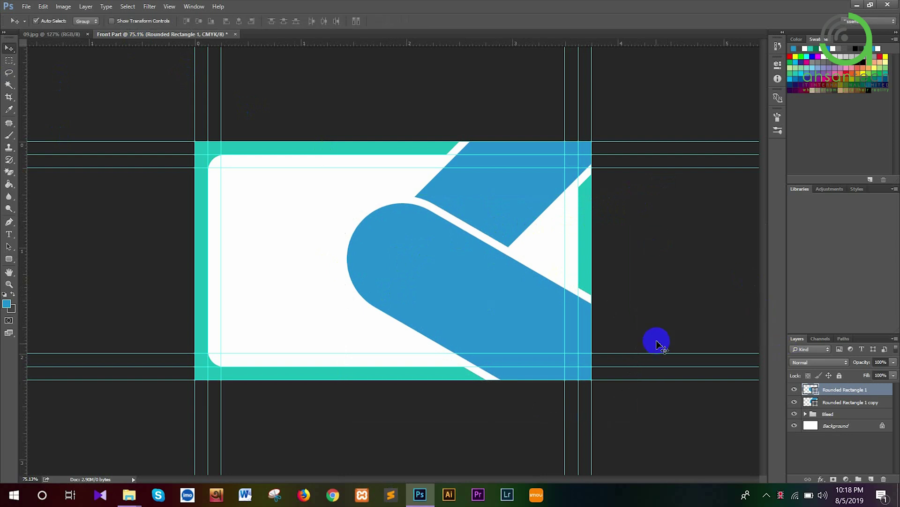
pyautogui.moveTo(505, 304); pyautogui.dragTo(496, 302)
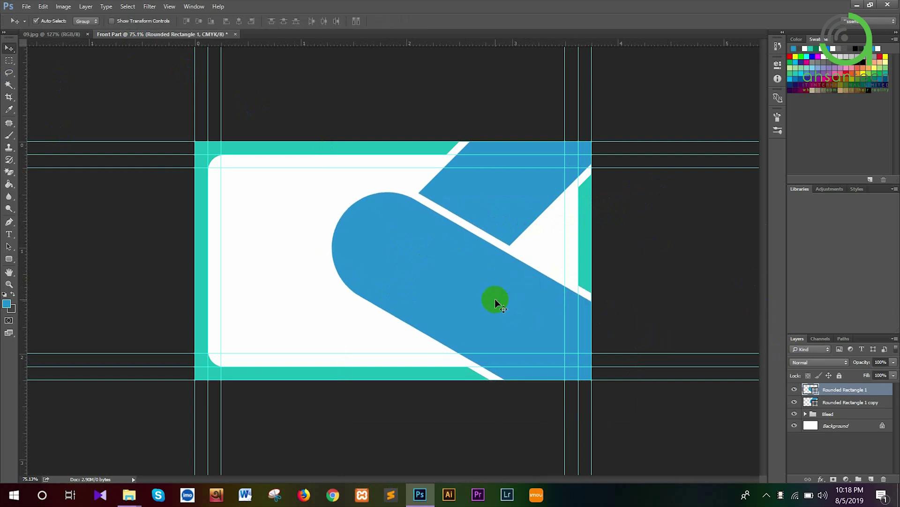
# Scale the duplicate pill to about 111%, shift it up-left, and move Bleed above both pills
pyautogui.click(855, 404)
pyautogui.hotkey('ctrl', 't')
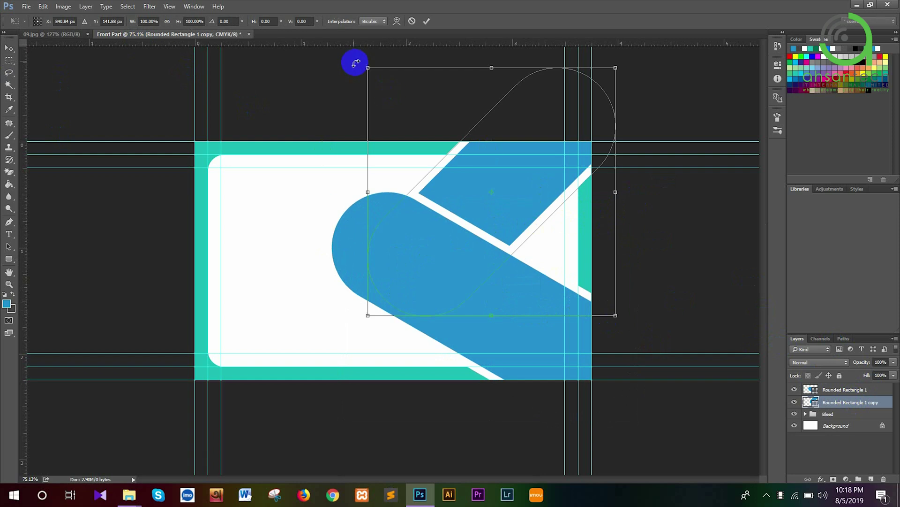
pyautogui.moveTo(369, 69); pyautogui.dragTo(345, 50)
pyautogui.moveTo(500, 221); pyautogui.dragTo(490, 192)
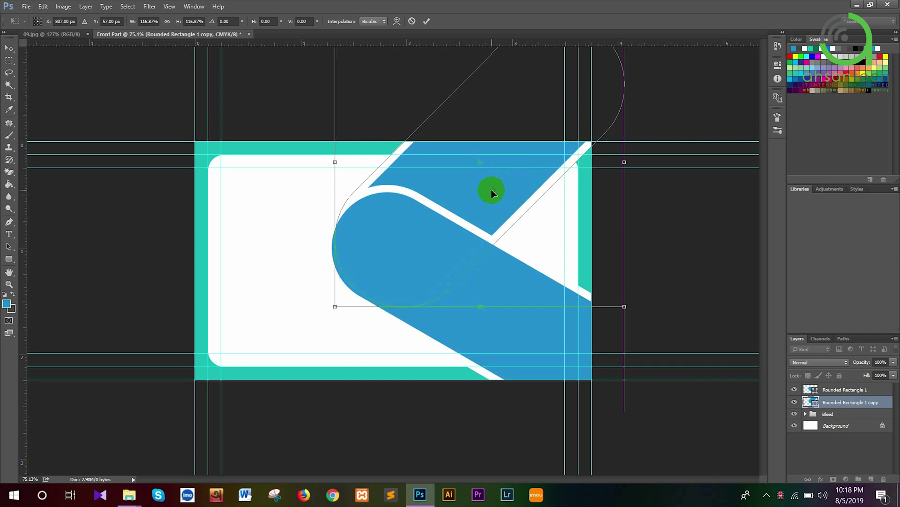
pyautogui.press('Return')
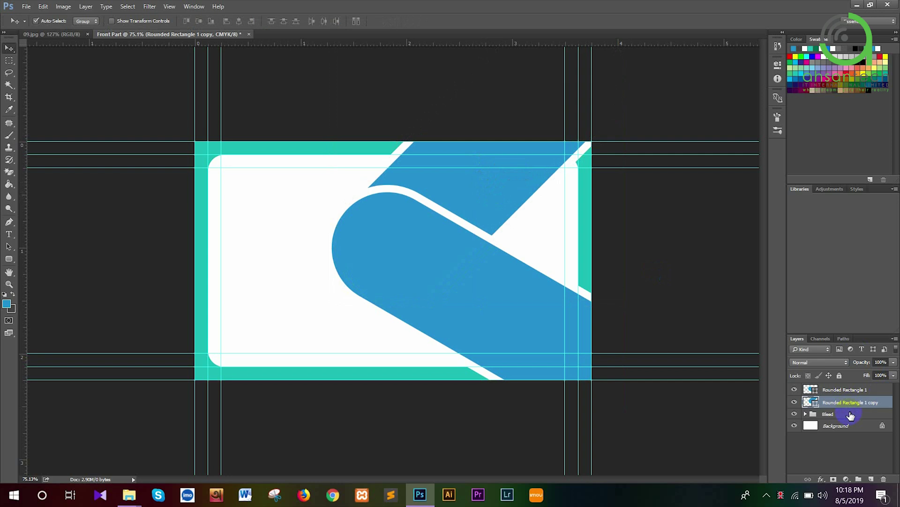
pyautogui.moveTo(850, 414); pyautogui.dragTo(844, 388)
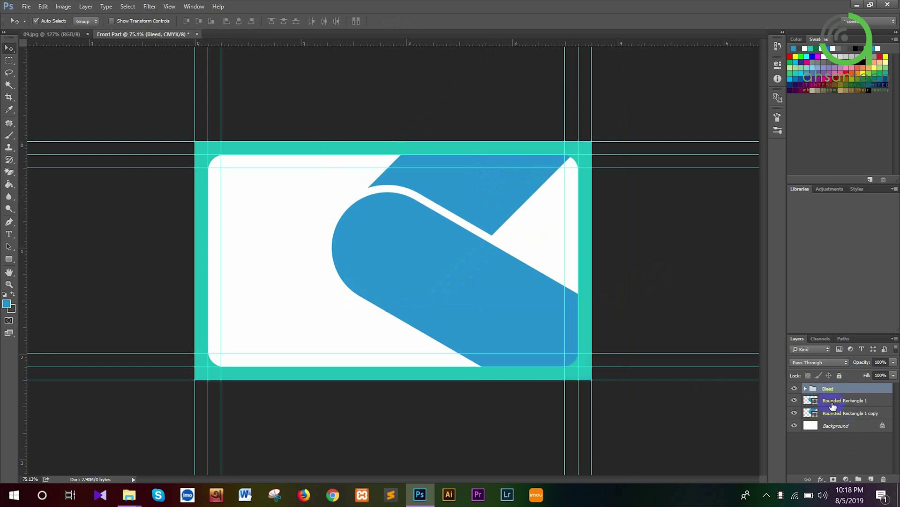
# Nudge both pill layers two pixels down and one right, then view the 09.jpg reference
pyautogui.click(838, 400)
pyautogui.keyDown('shift'); pyautogui.click(838, 415); pyautogui.keyUp('shift')
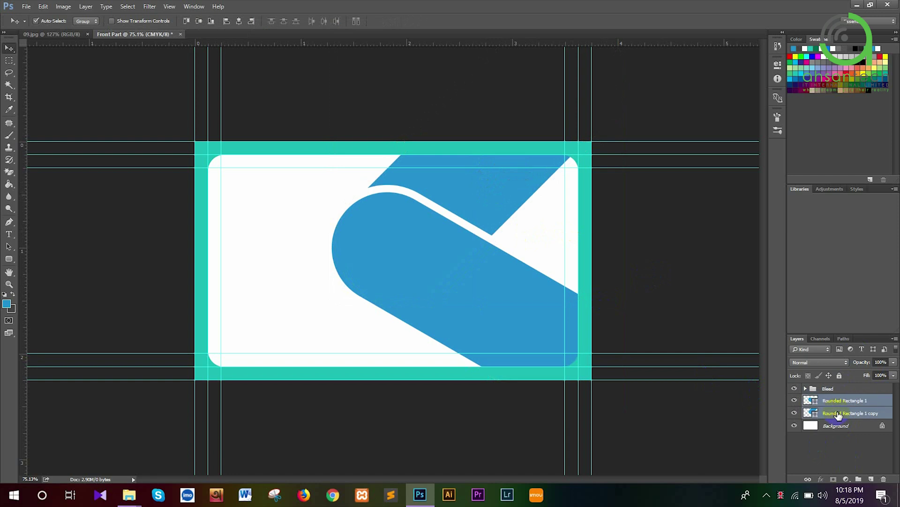
pyautogui.press('Down')
pyautogui.press('Down')
pyautogui.press('Down')
pyautogui.press('Down')
pyautogui.press('Down')
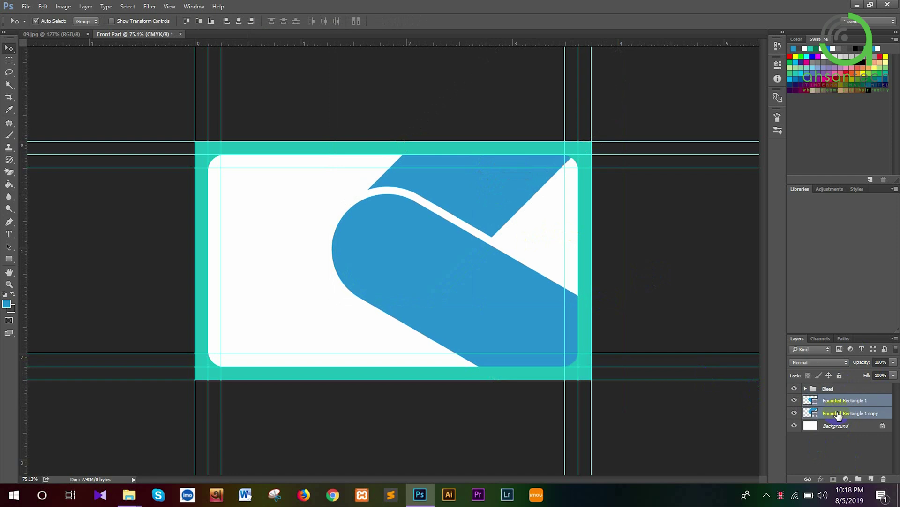
pyautogui.press('Down')
pyautogui.press('Down')
pyautogui.press('Down')
pyautogui.press('Down')
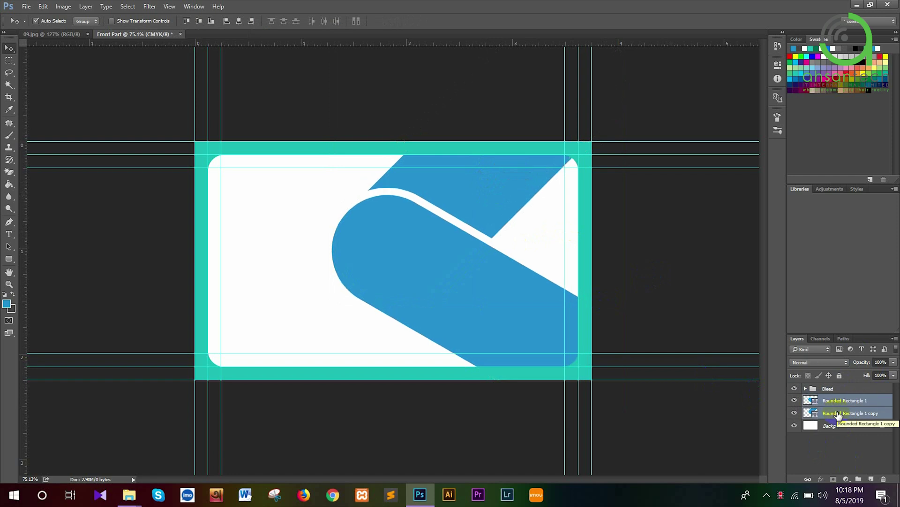
pyautogui.press('Right')
pyautogui.press('Right')
pyautogui.press('Right')
pyautogui.press('Right')
pyautogui.press('Right')
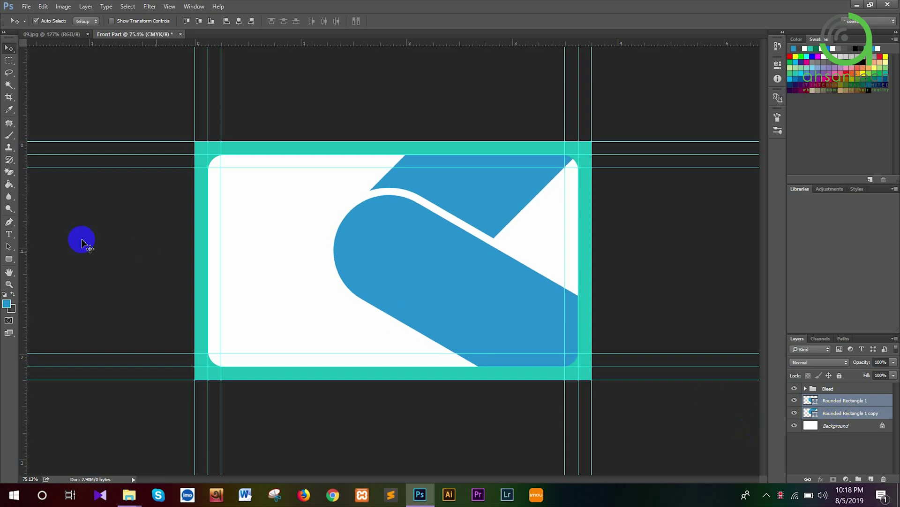
pyautogui.click(60, 40)
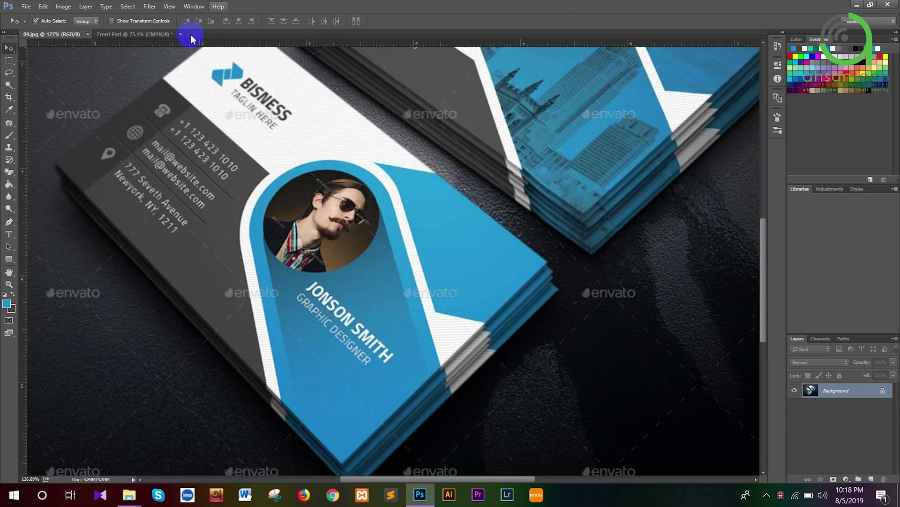
# Return to Front Part, choose the Ellipse Tool, and select the Bleed group
pyautogui.click(146, 34)
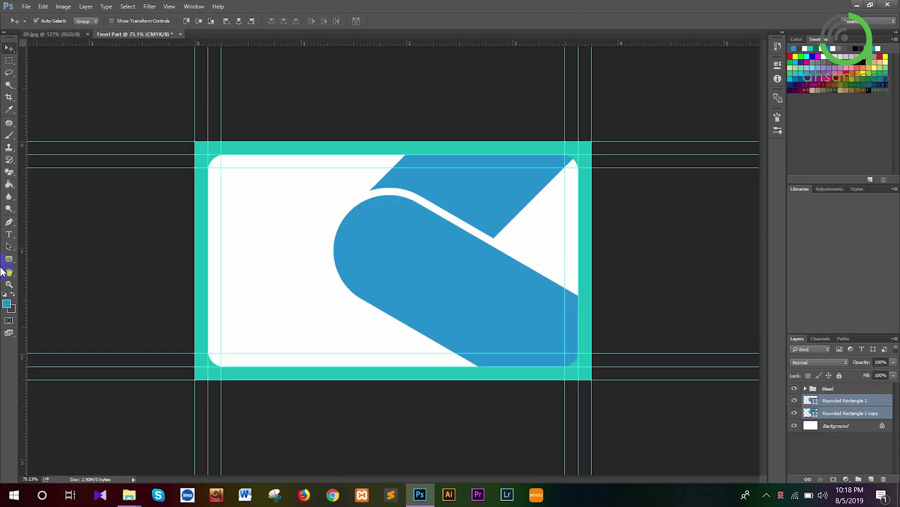
pyautogui.click(10, 259)
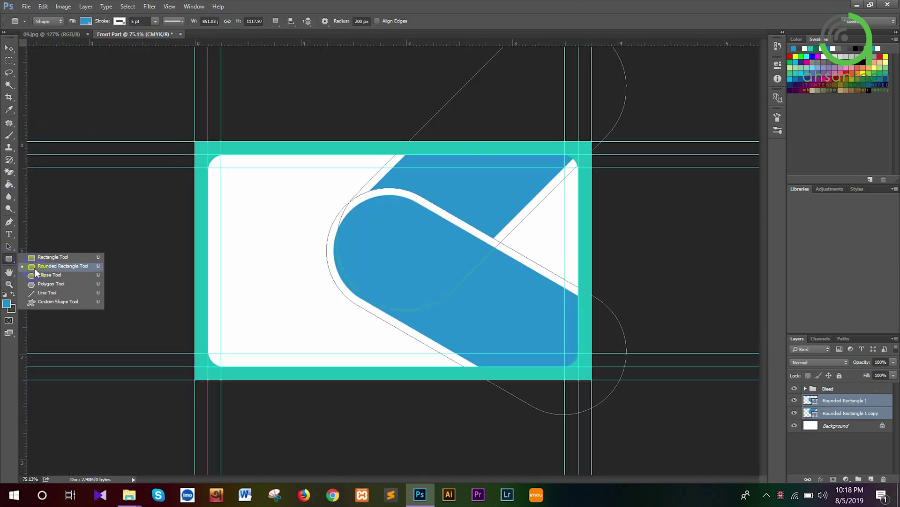
pyautogui.click(39, 274)
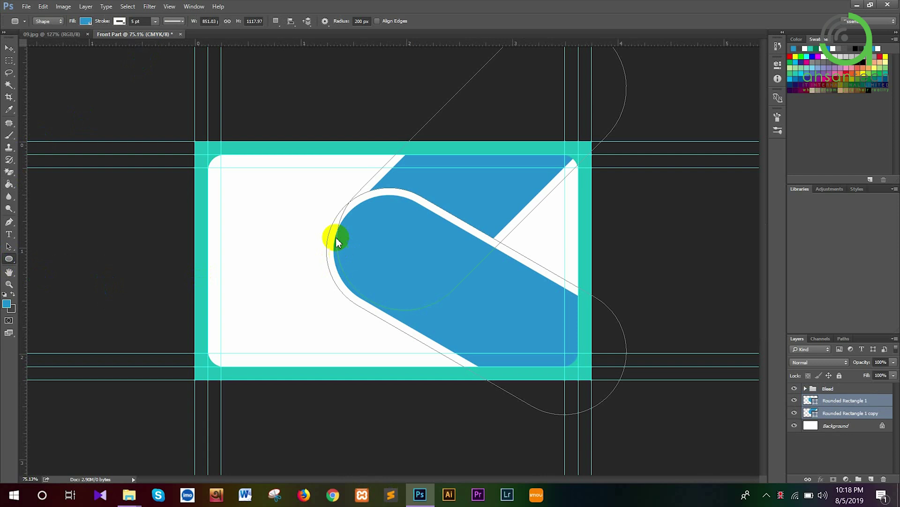
pyautogui.click(829, 388)
# Draw an orange-filled circle inside the pill's rounded end above Rounded Rectangle 1
pyautogui.click(839, 400)
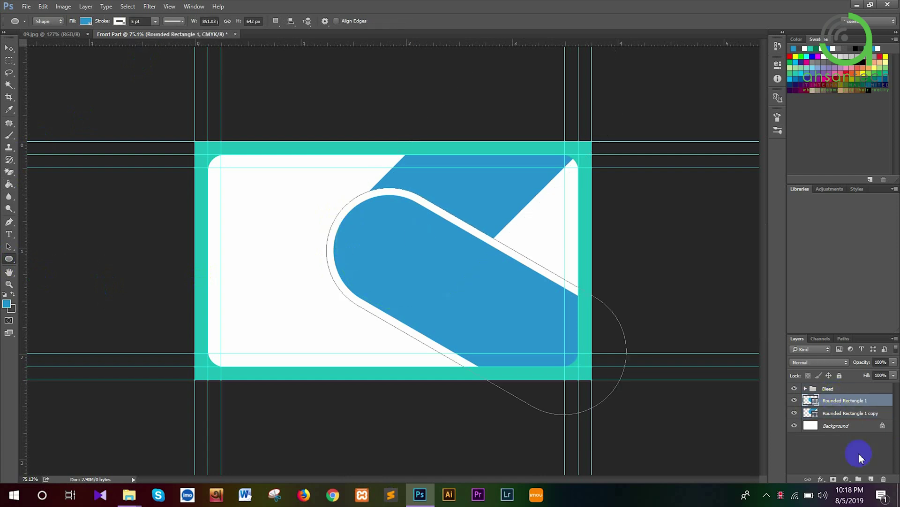
pyautogui.click(870, 479)
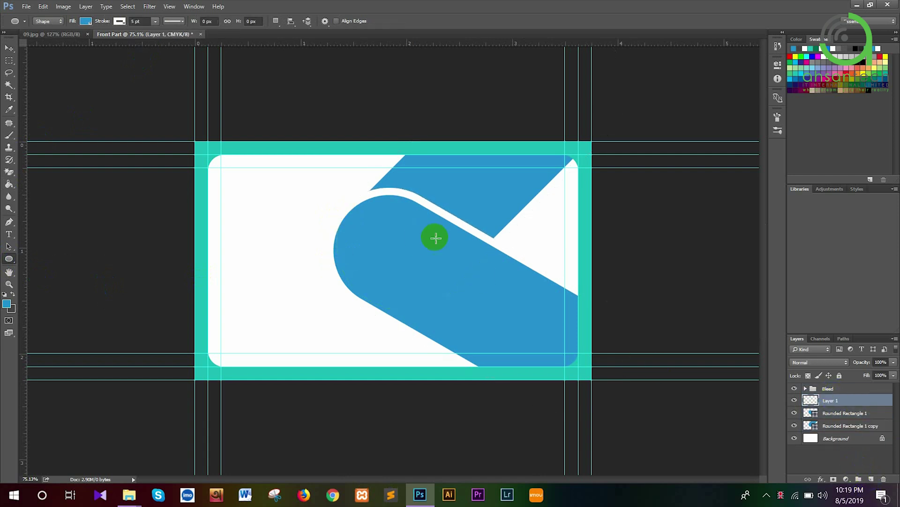
pyautogui.moveTo(370, 215); pyautogui.dragTo(476, 301)
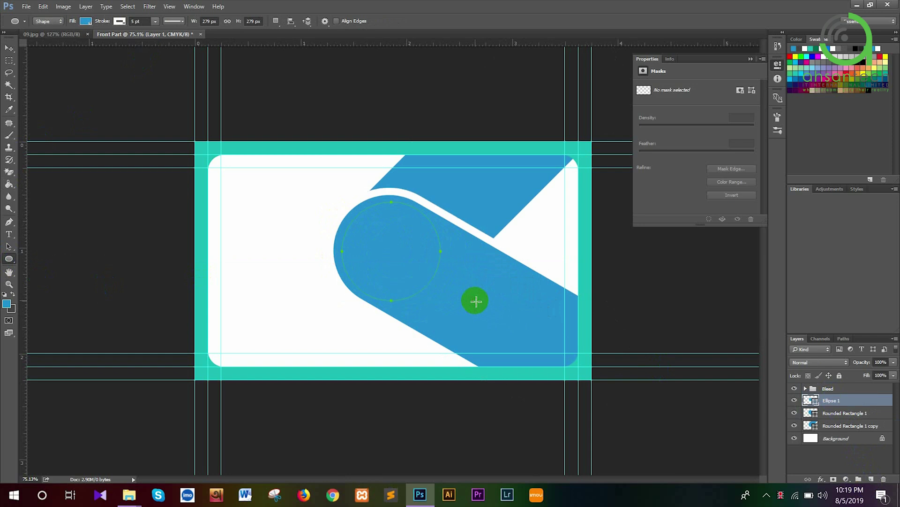
pyautogui.click(87, 21)
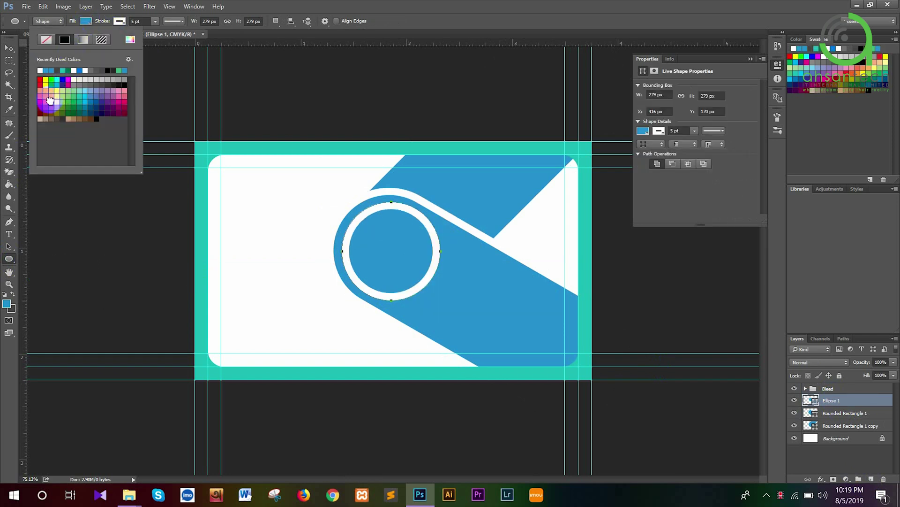
pyautogui.click(46, 91)
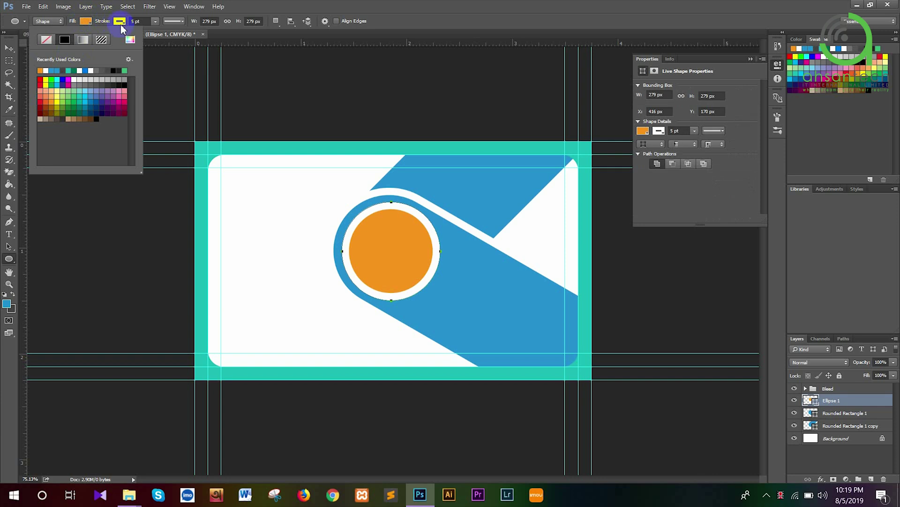
pyautogui.click(120, 21)
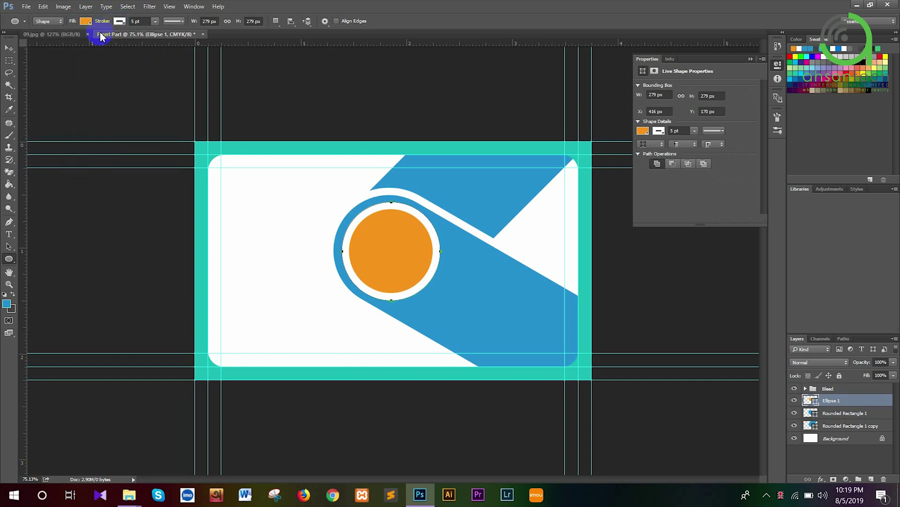
# Remove the circle's outline, switch to the Move tool, and minimise Photoshop
pyautogui.click(119, 22)
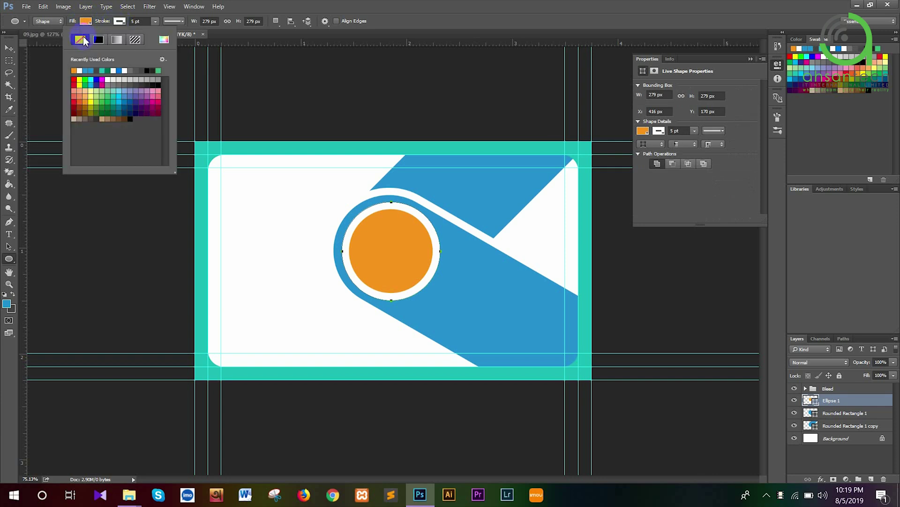
pyautogui.click(66, 29)
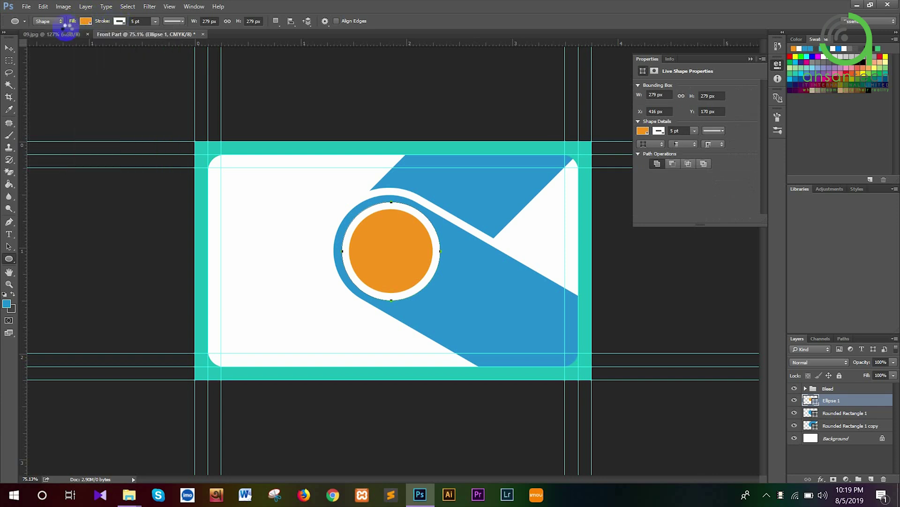
pyautogui.click(10, 49)
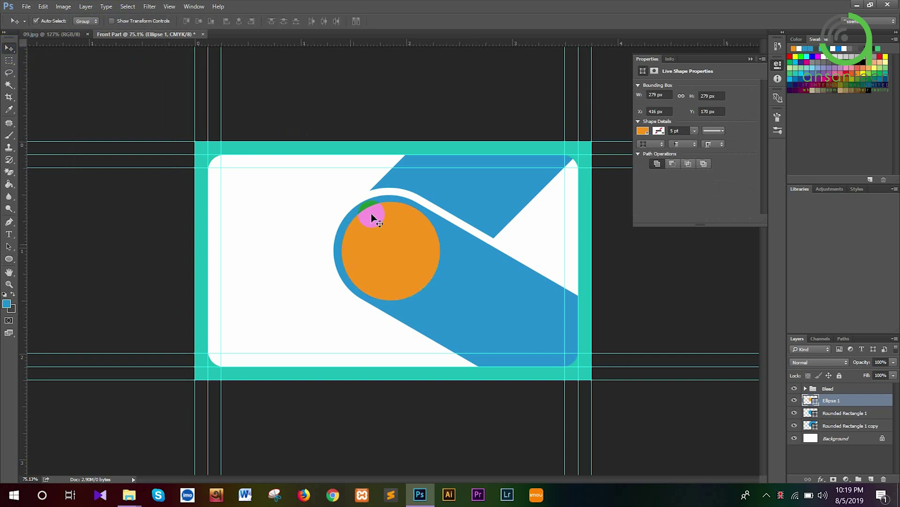
pyautogui.click(857, 6)
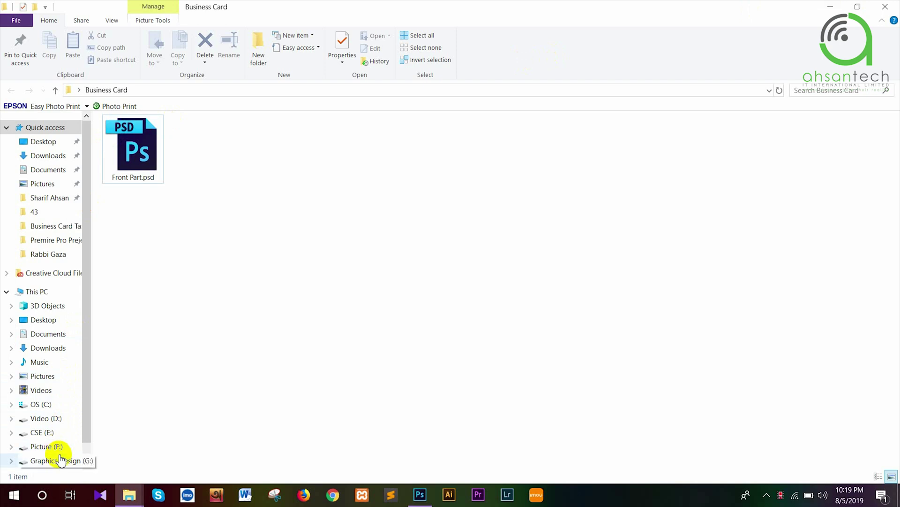
# Open G:\AHSAN TECH IT\Business Card Task and drag the portrait photo onto Photoshop
pyautogui.click(59, 459)
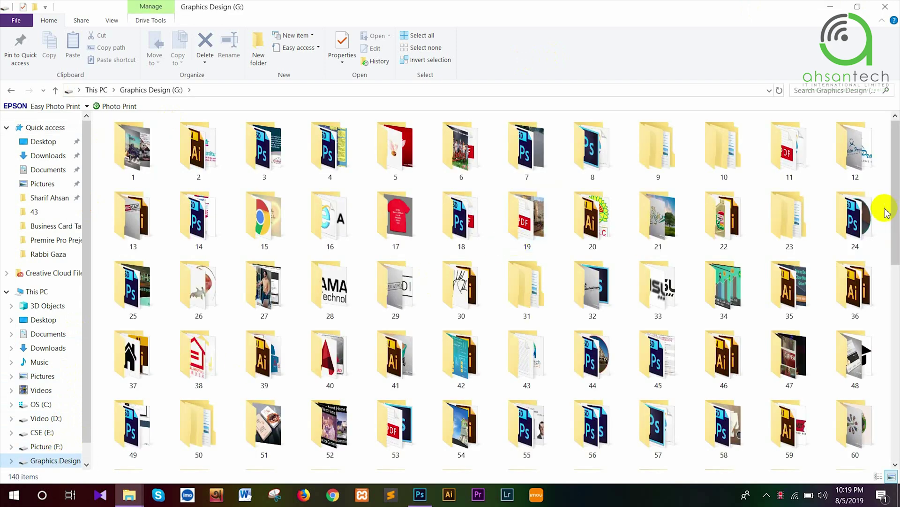
pyautogui.moveTo(896, 219); pyautogui.dragTo(896, 421)
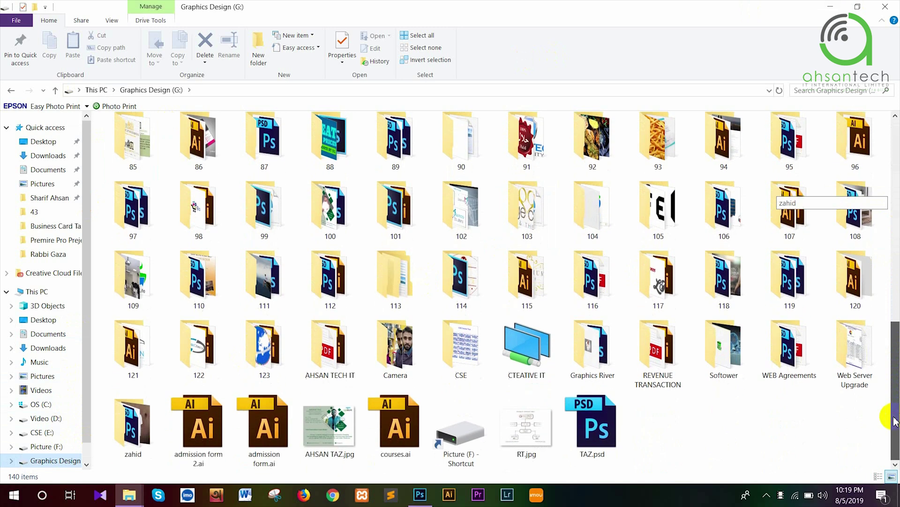
pyautogui.doubleClick(319, 369)
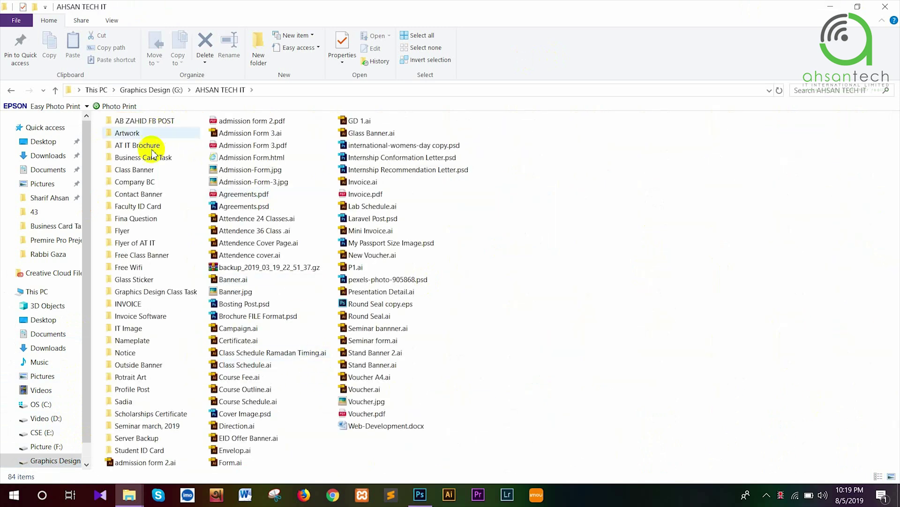
pyautogui.doubleClick(150, 157)
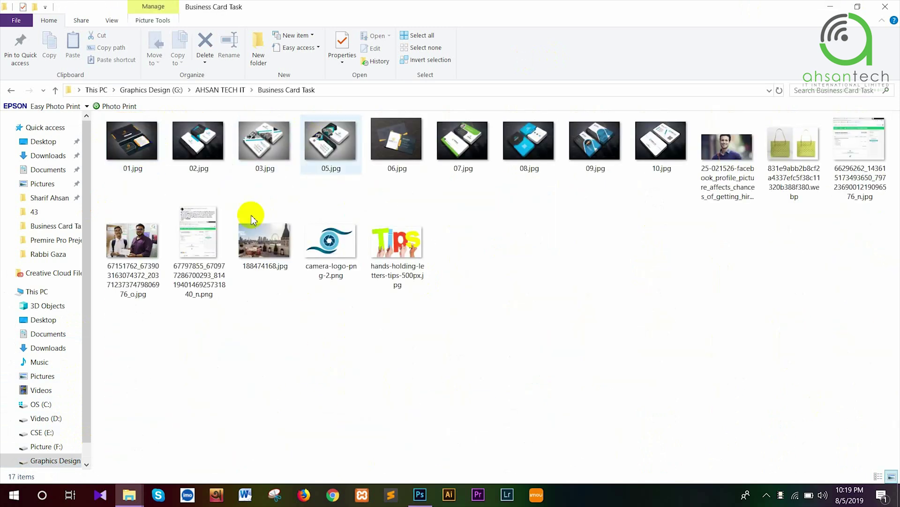
pyautogui.moveTo(746, 133); pyautogui.dragTo(423, 502)
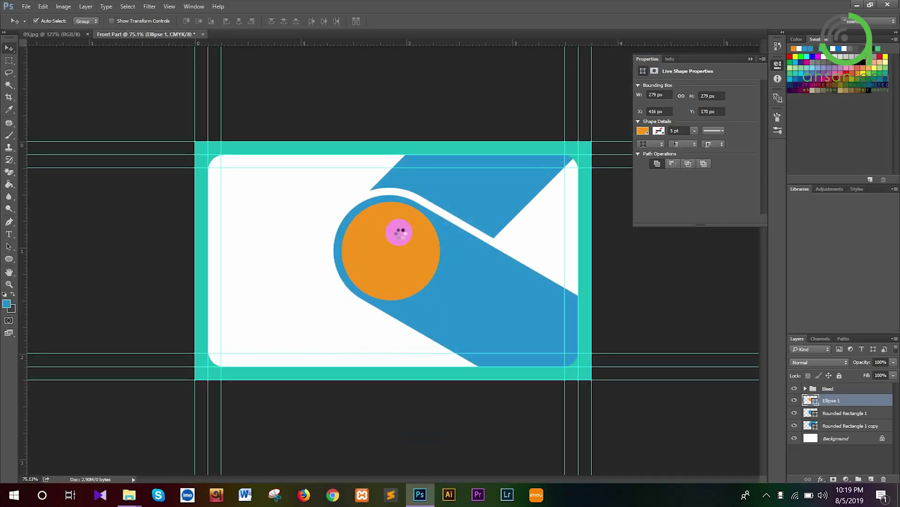
# Place the portrait photo, shrink it to about 10% and position it over the circle
pyautogui.moveTo(399, 232); pyautogui.dragTo(399, 232)
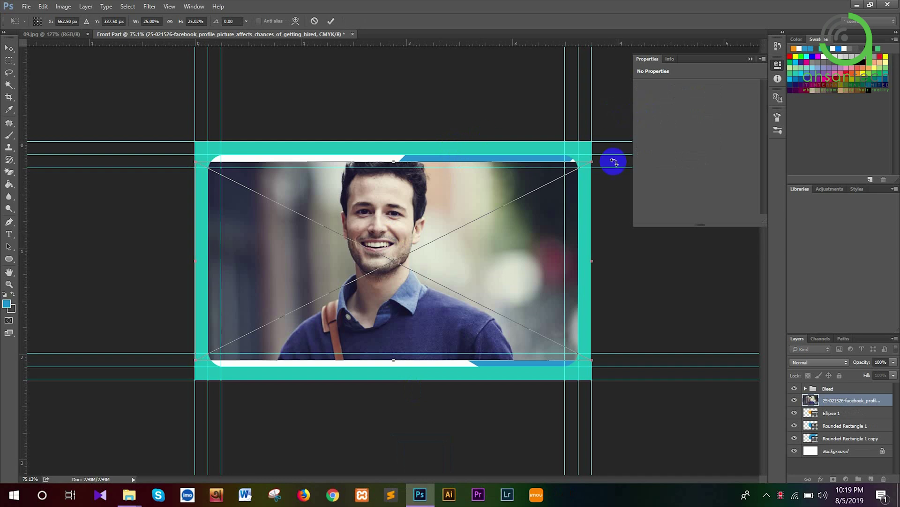
pyautogui.moveTo(594, 163); pyautogui.dragTo(438, 241)
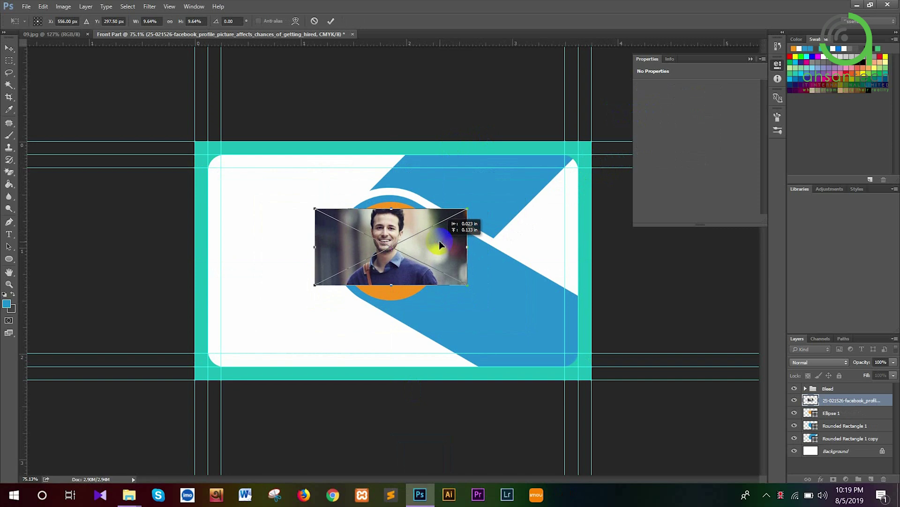
pyautogui.moveTo(470, 288); pyautogui.dragTo(503, 316)
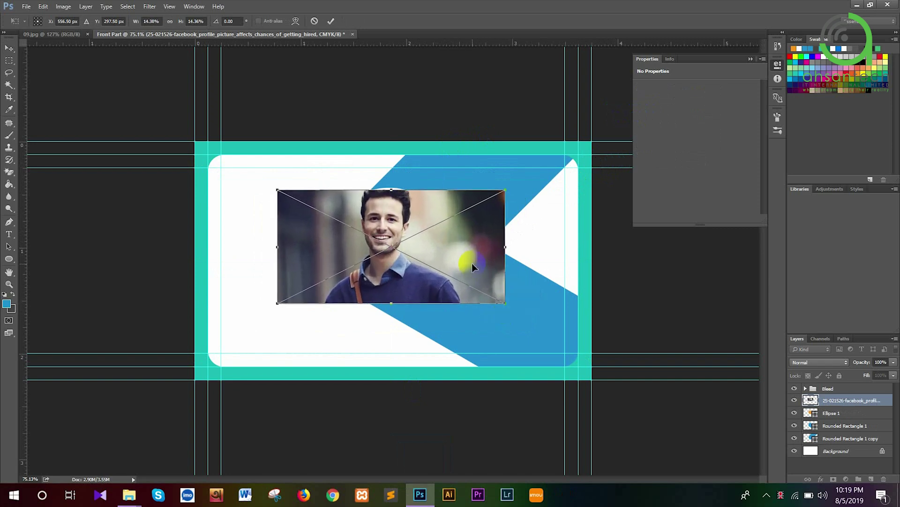
pyautogui.moveTo(472, 263)
pyautogui.mouseDown()
pyautogui.moveTo(483, 261)
pyautogui.moveTo(473, 279)
pyautogui.mouseUp()
pyautogui.press('Return')
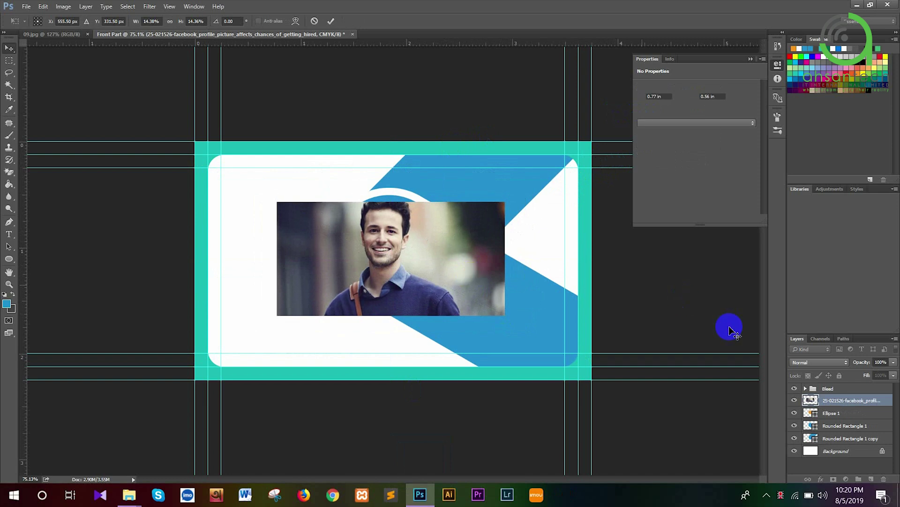
# Clip the portrait photo layer to Ellipse 1 with Create Clipping Mask
pyautogui.click(835, 404)
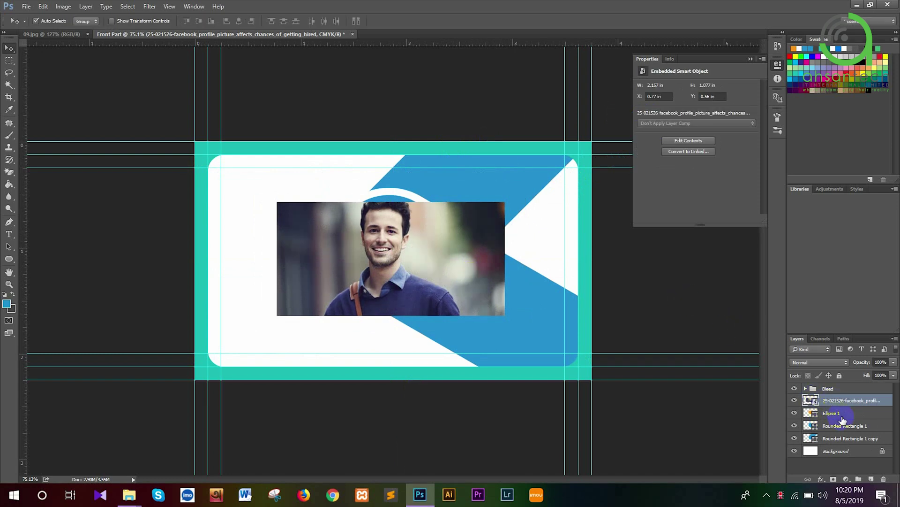
pyautogui.click(839, 414)
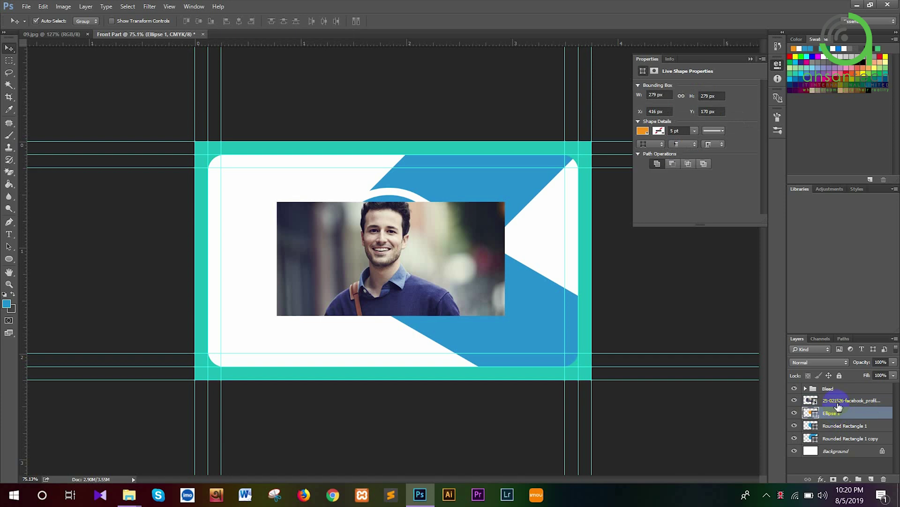
pyautogui.click(839, 403)
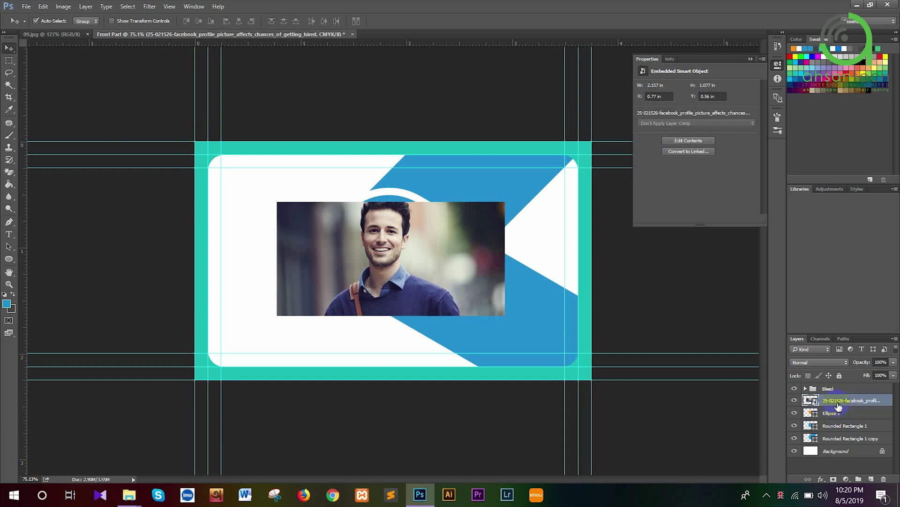
pyautogui.hotkey('ctrl', 't')
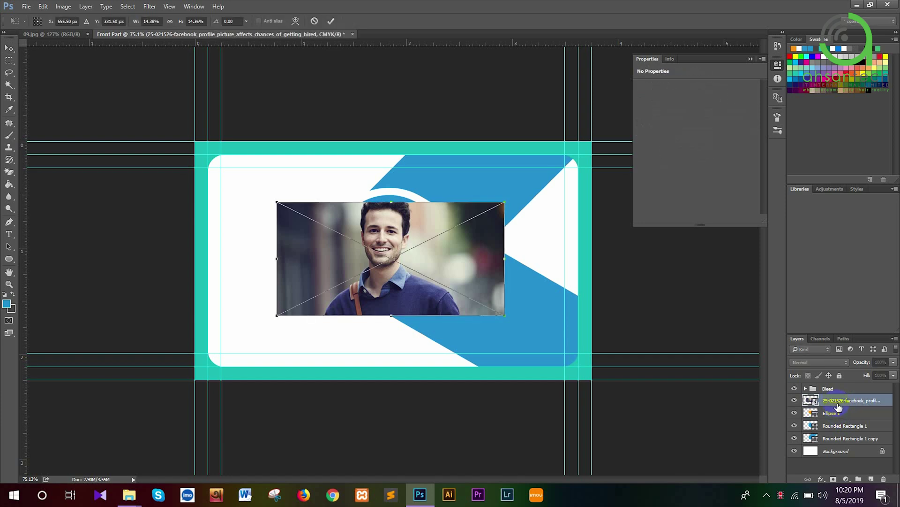
pyautogui.press('Return')
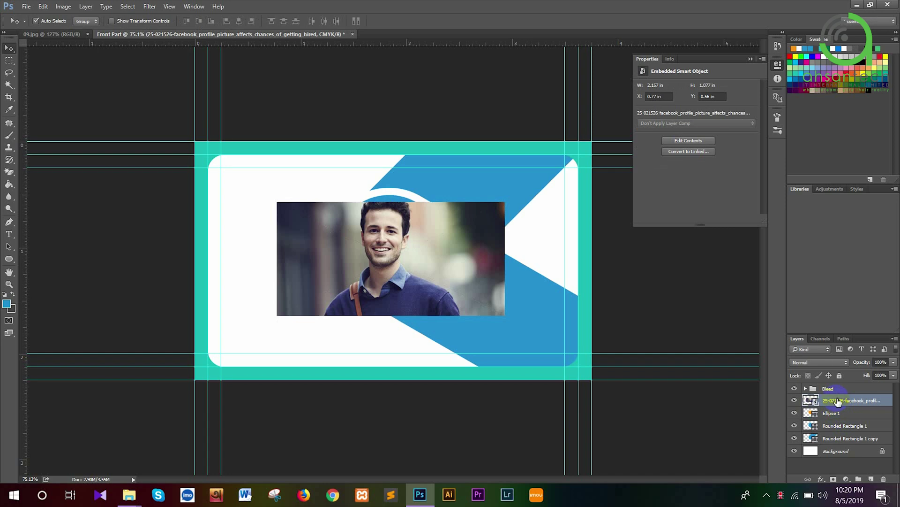
pyautogui.rightClick(839, 402)
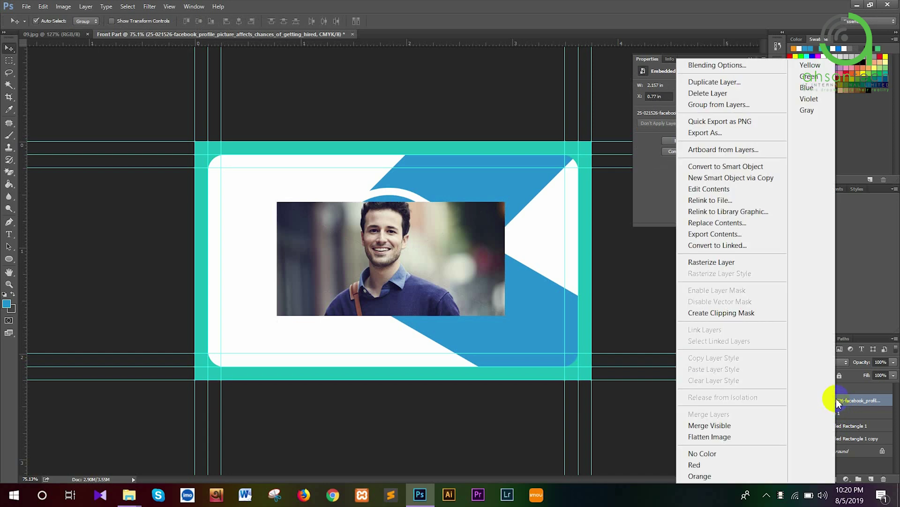
pyautogui.click(740, 318)
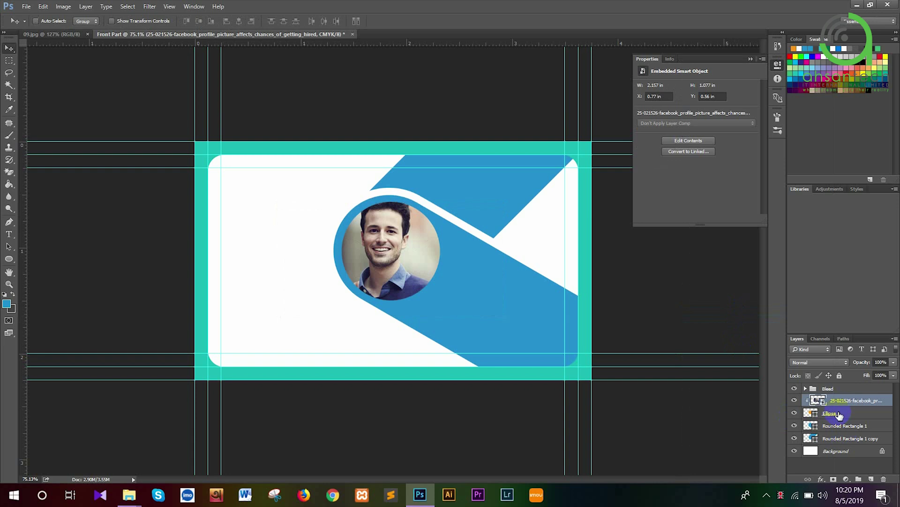
pyautogui.hotkey('ctrl', 't')
# Scale the clipped portrait to about 16.5% and recentre it so the face fills the circle
pyautogui.moveTo(460, 248); pyautogui.dragTo(464, 253)
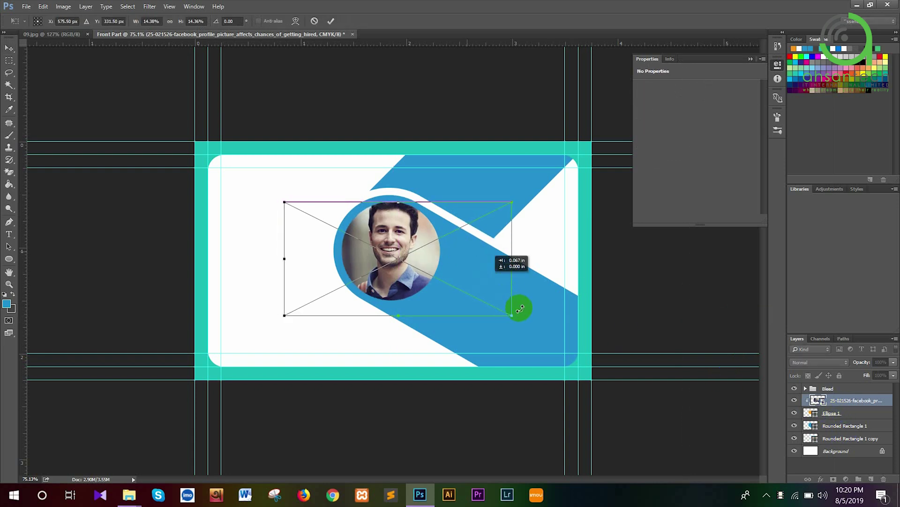
pyautogui.moveTo(520, 319); pyautogui.dragTo(534, 321)
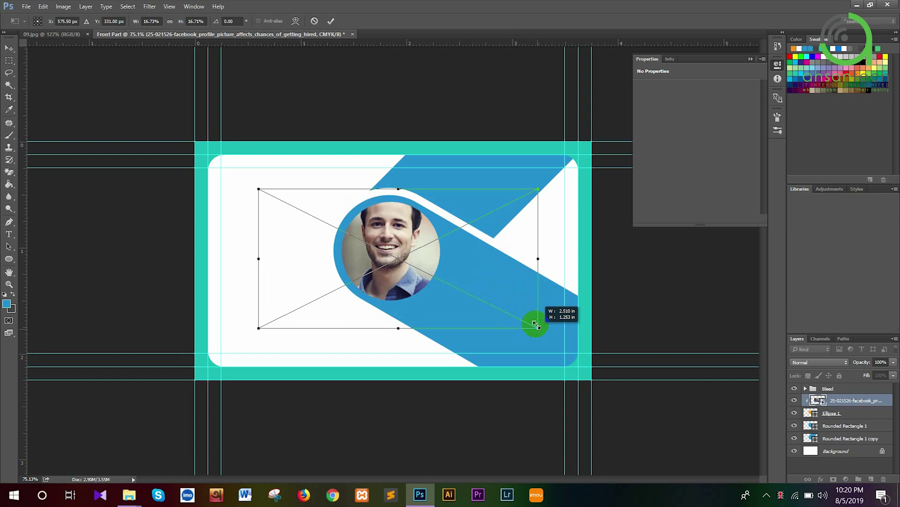
pyautogui.moveTo(514, 282); pyautogui.dragTo(513, 274)
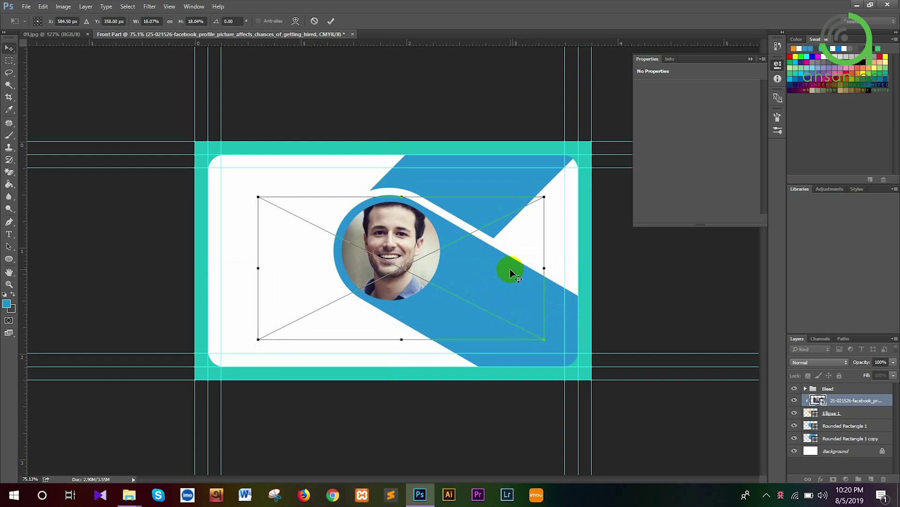
pyautogui.press('Return')
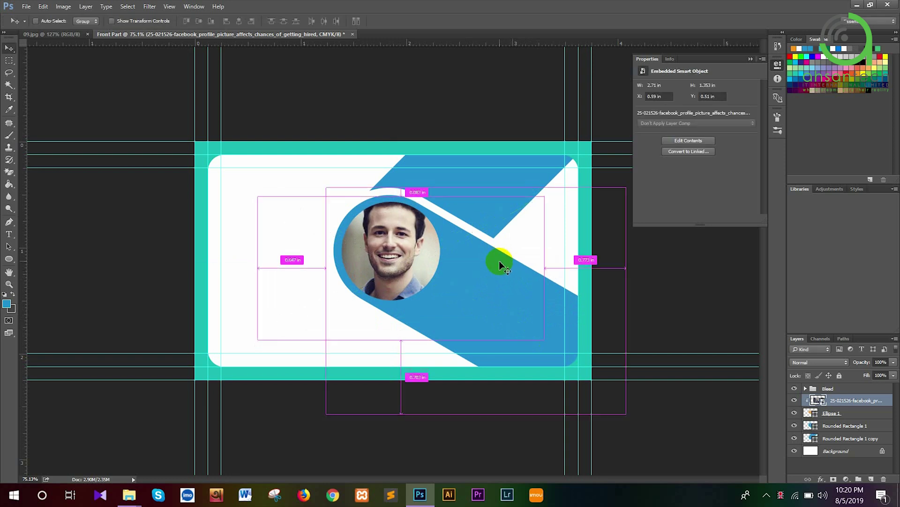
pyautogui.hotkey('ctrl', 't')
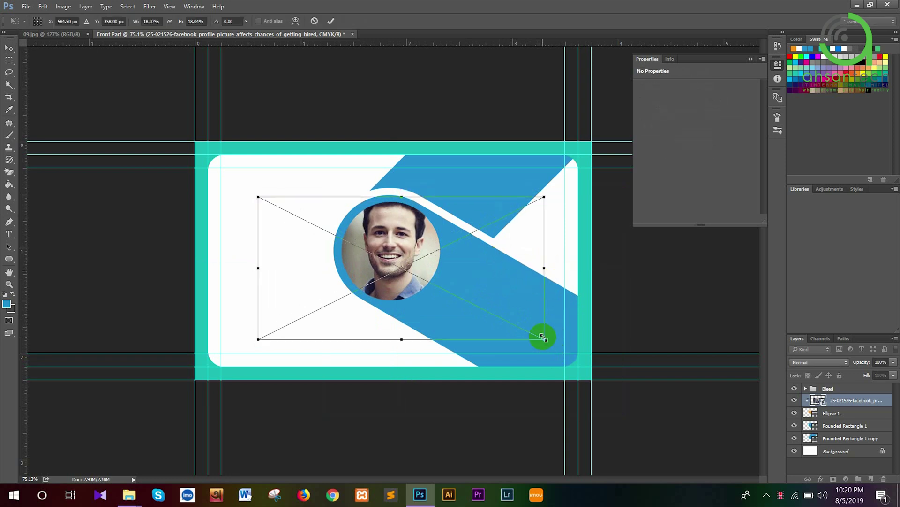
pyautogui.moveTo(539, 335); pyautogui.dragTo(531, 333)
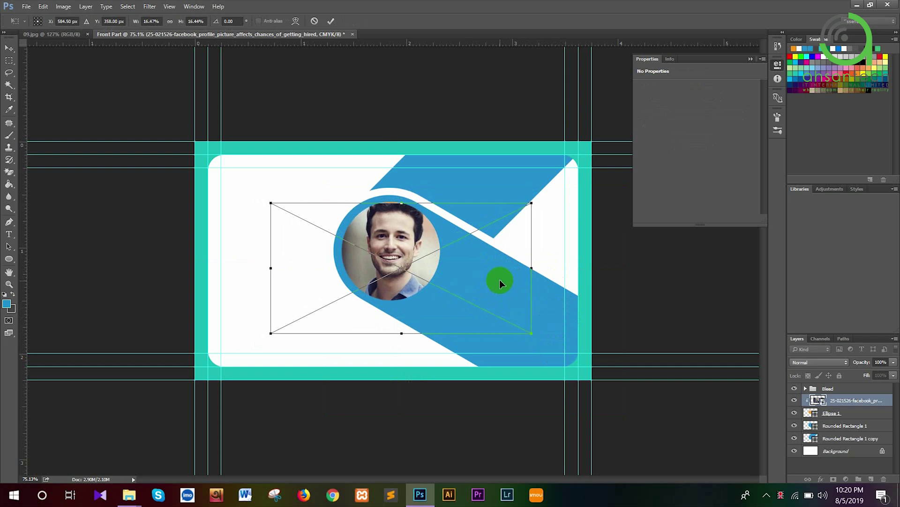
pyautogui.moveTo(498, 278); pyautogui.dragTo(497, 277)
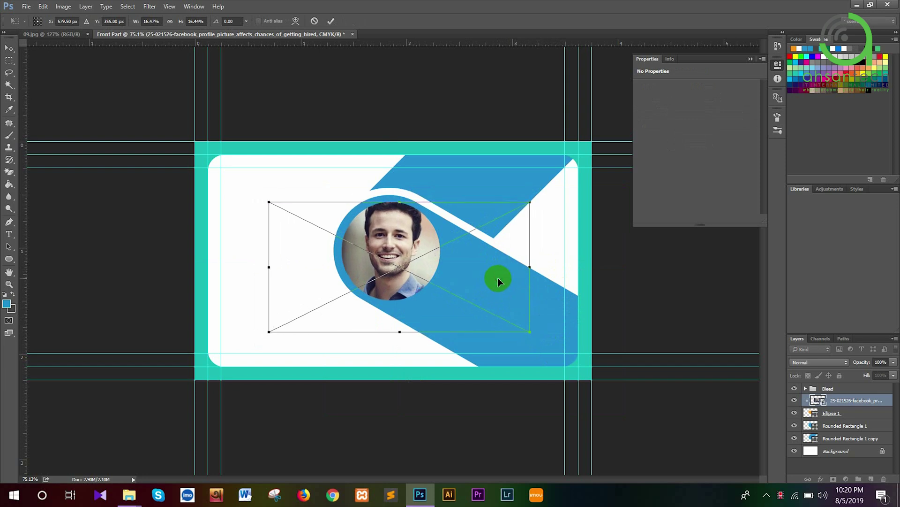
pyautogui.press('Return')
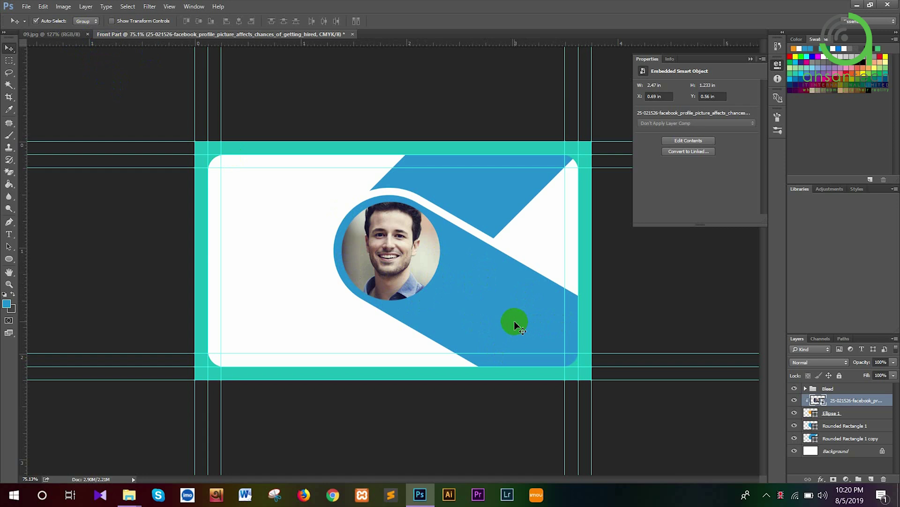
pyautogui.click(515, 322)
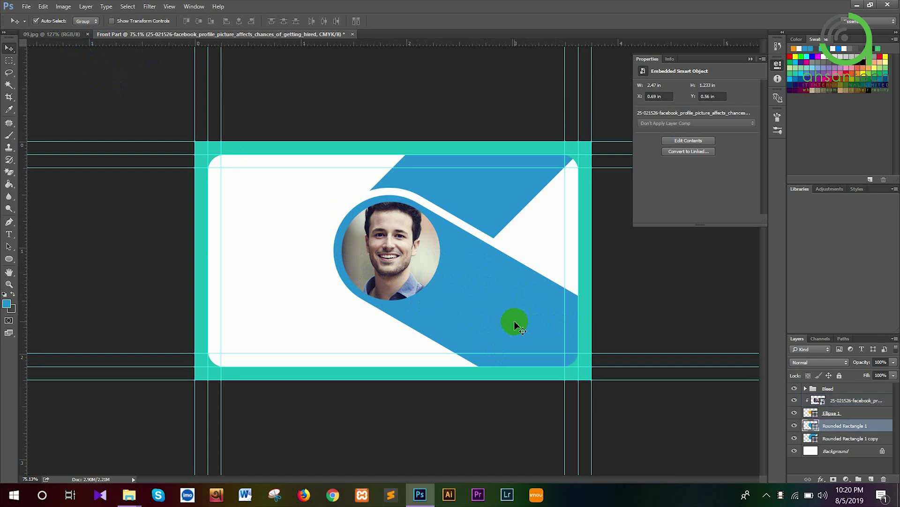
# Duplicate the blue Rounded Rectangle 1 band and give the copy no stroke
pyautogui.click(795, 425)
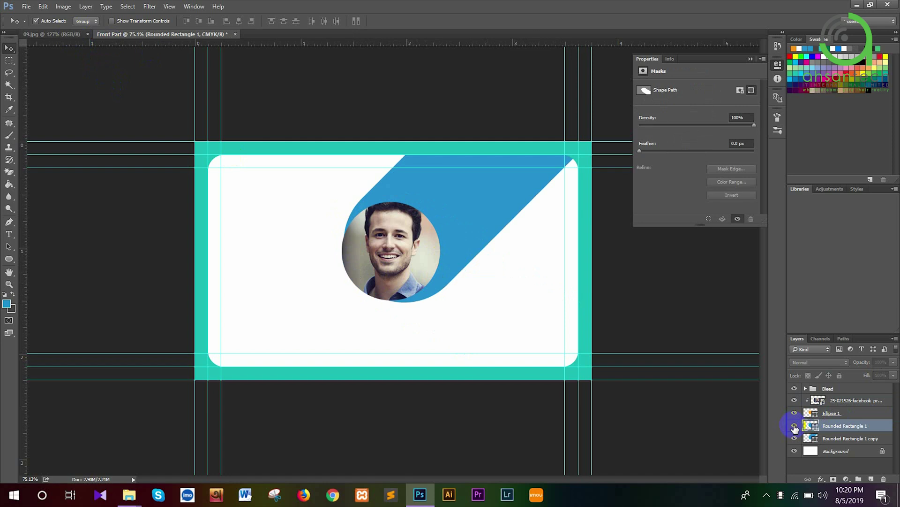
pyautogui.click(794, 425)
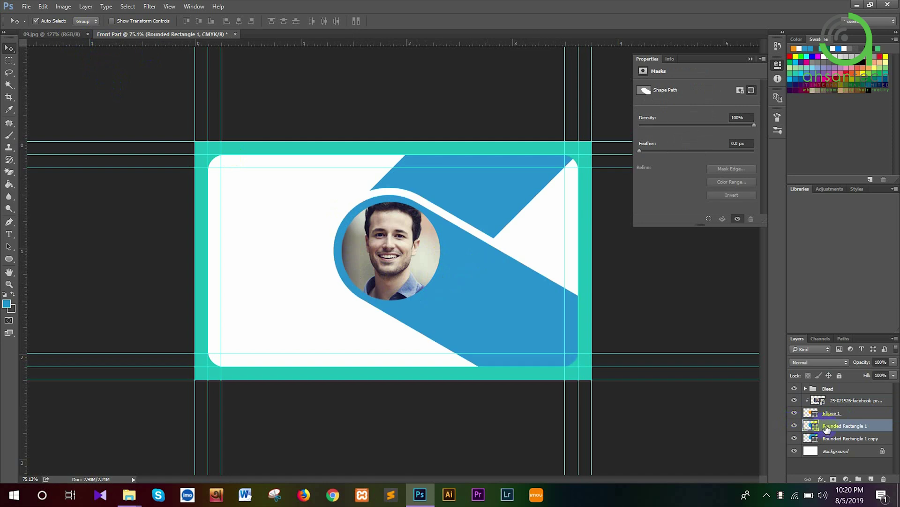
pyautogui.hotkey('ctrl', 'j')
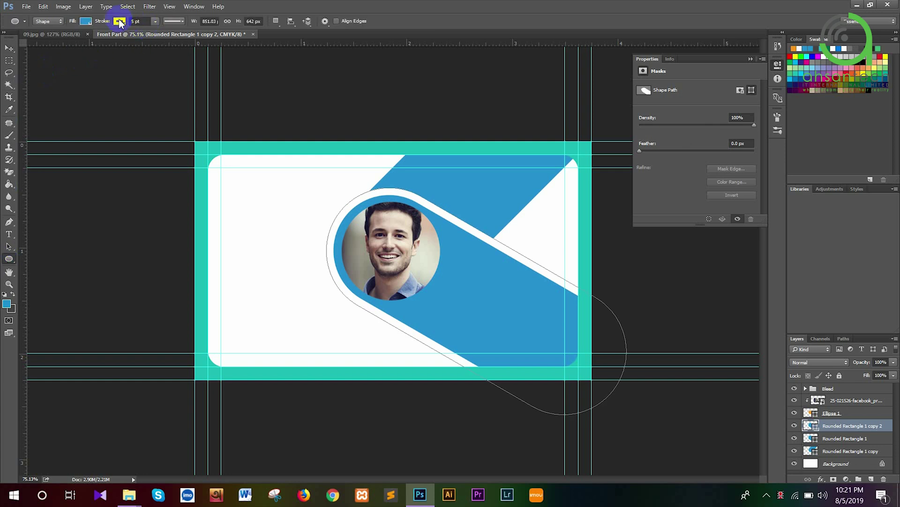
pyautogui.click(119, 22)
pyautogui.click(80, 39)
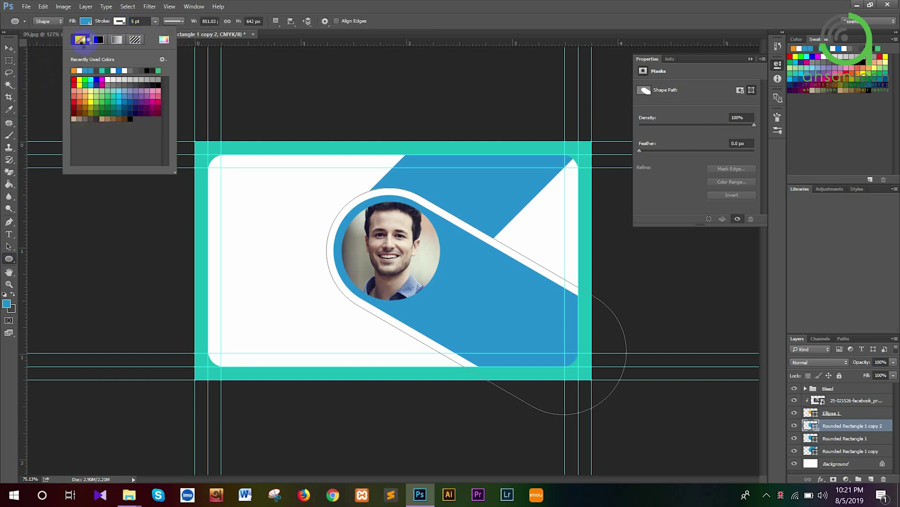
pyautogui.click(740, 282)
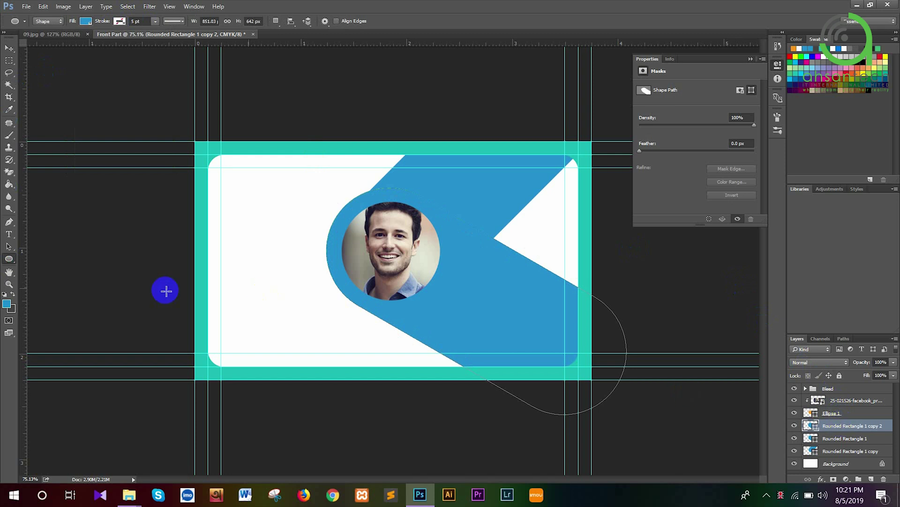
# Fill the copied band, Rounded Rectangle 1 copy 2, with black and rasterize it
pyautogui.click(7, 305)
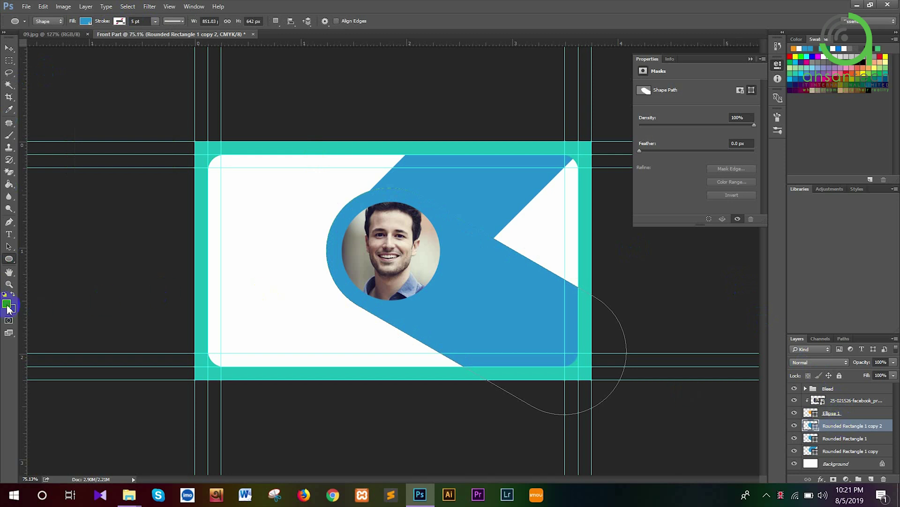
pyautogui.click(7, 306)
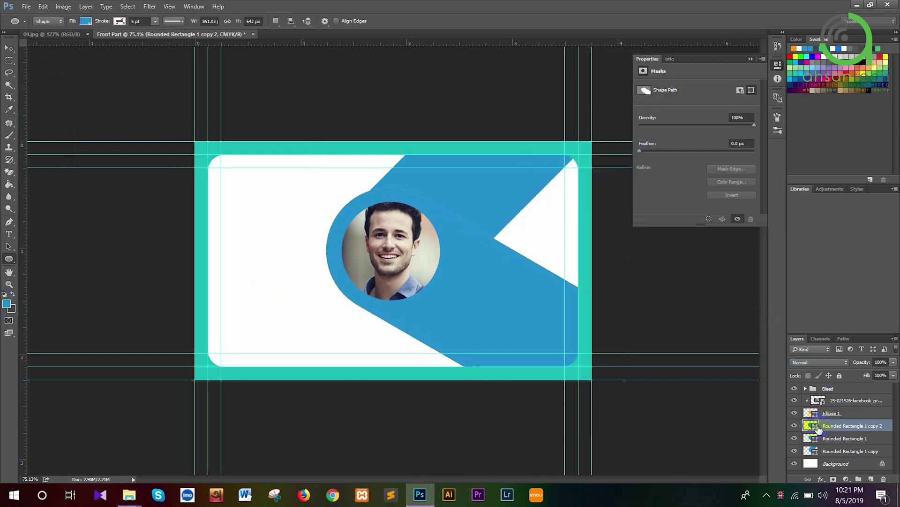
pyautogui.click(814, 425)
pyautogui.doubleClick(812, 425)
pyautogui.moveTo(553, 168); pyautogui.dragTo(512, 203)
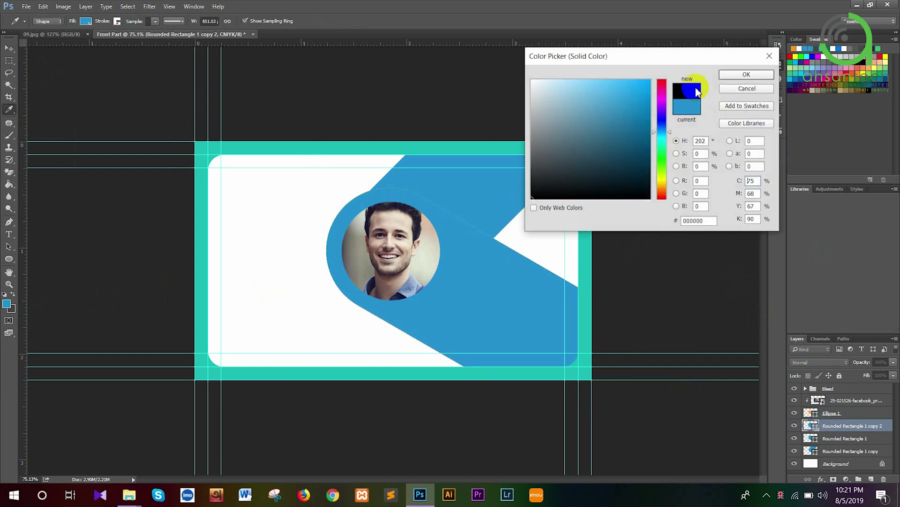
pyautogui.click(734, 76)
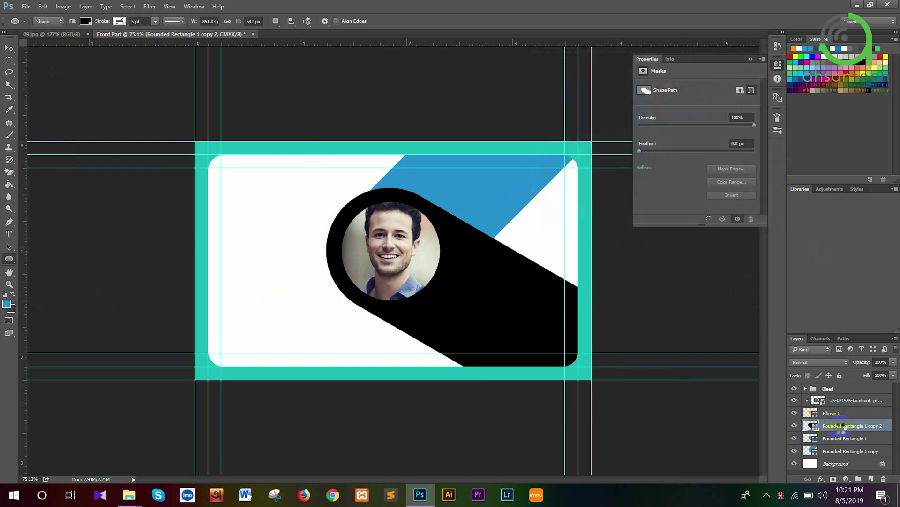
pyautogui.click(841, 426)
pyautogui.rightClick(840, 428)
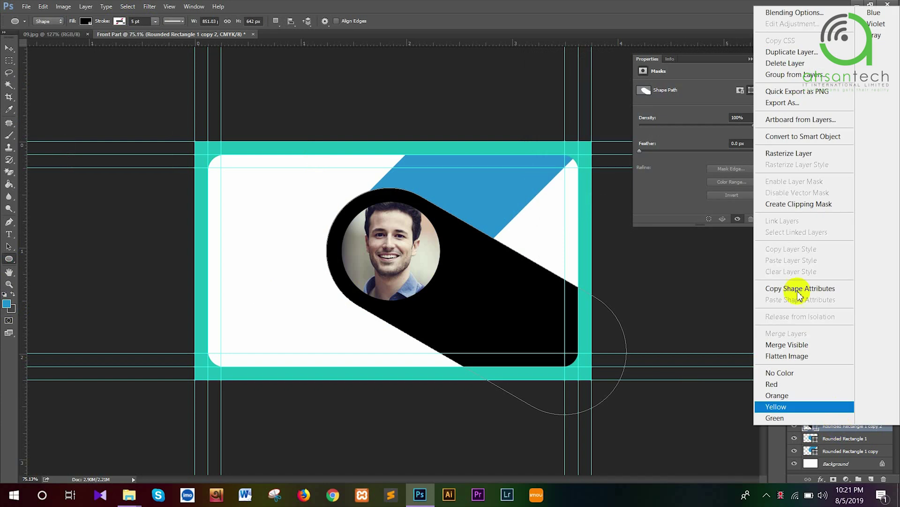
pyautogui.click(776, 155)
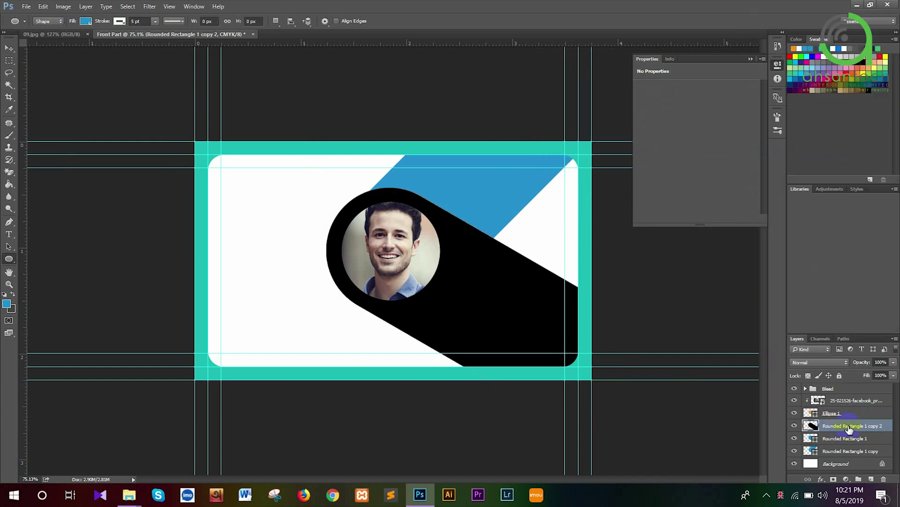
# Shrink the black band copy to about 80% and nudge it up-left behind the photo
pyautogui.hotkey('ctrl', 't')
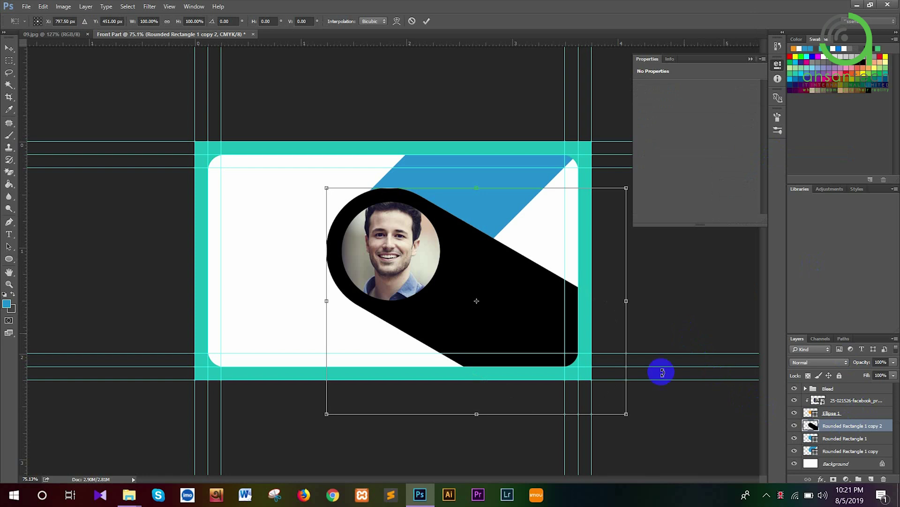
pyautogui.moveTo(627, 415); pyautogui.dragTo(597, 392)
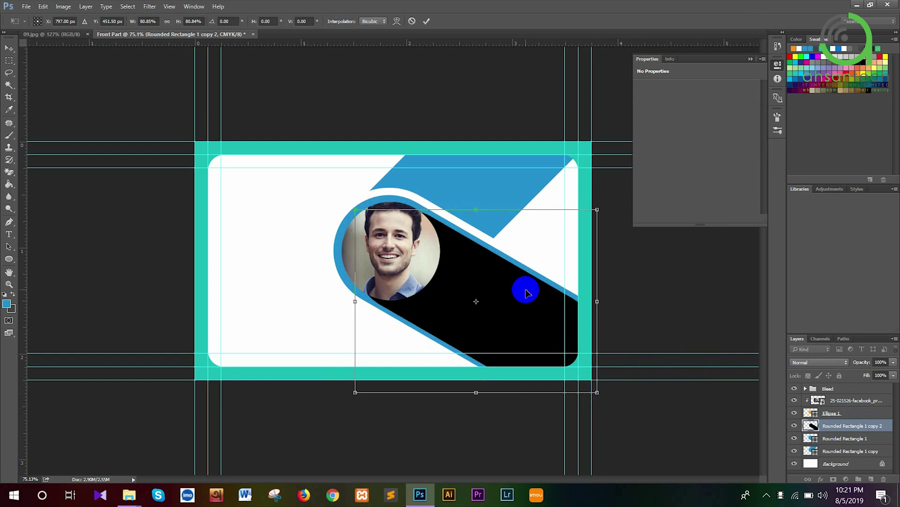
pyautogui.moveTo(527, 292); pyautogui.dragTo(512, 282)
pyautogui.press('Up')
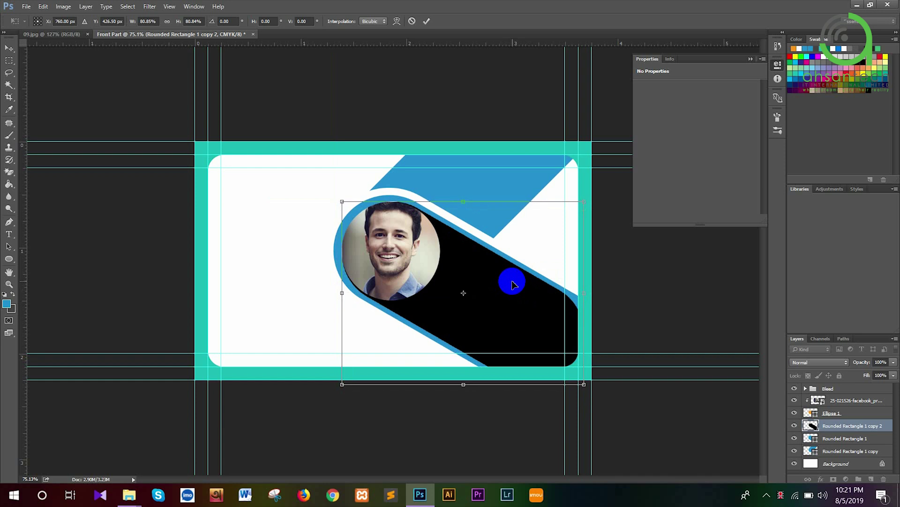
pyautogui.press('Up')
pyautogui.press('Up')
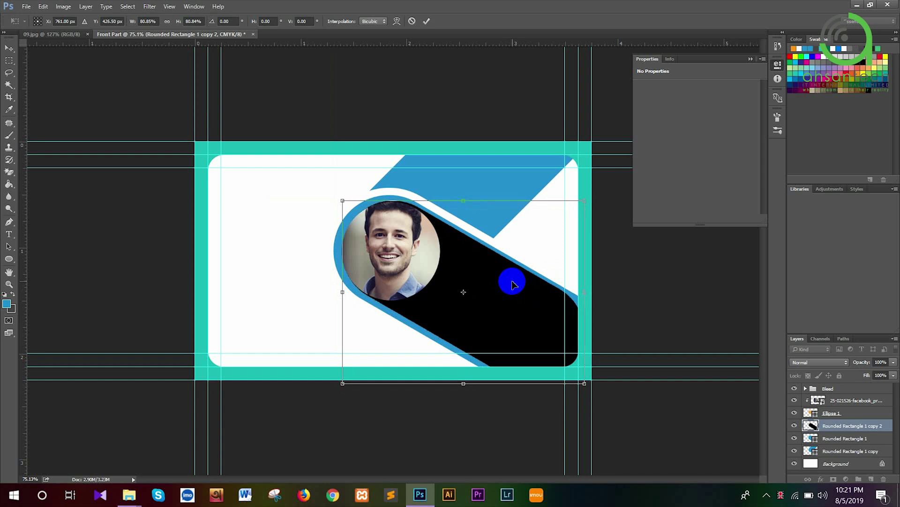
pyautogui.press('Down')
pyautogui.press('Left')
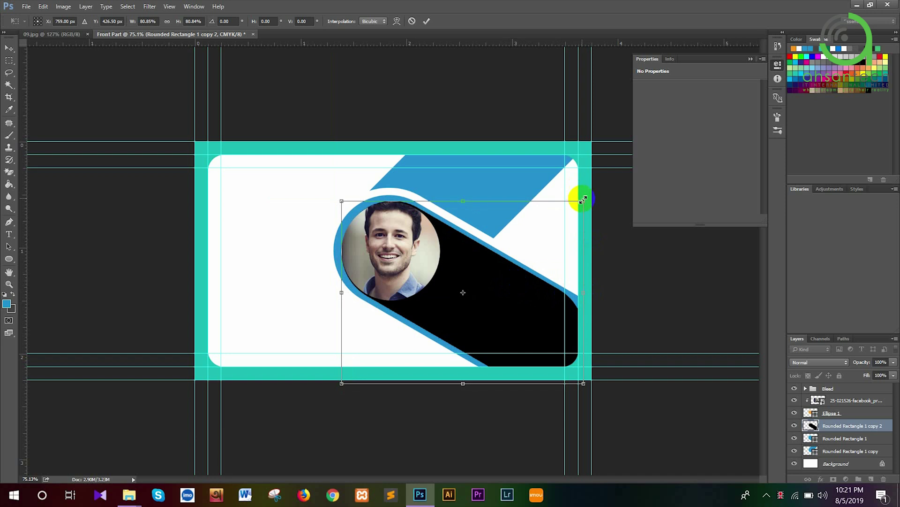
pyautogui.moveTo(583, 200); pyautogui.dragTo(581, 202)
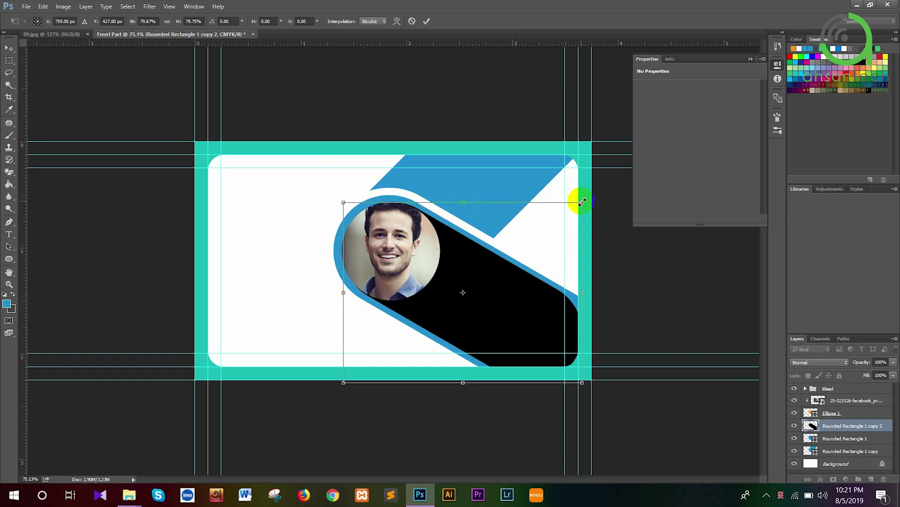
pyautogui.press('u')
pyautogui.press('Return')
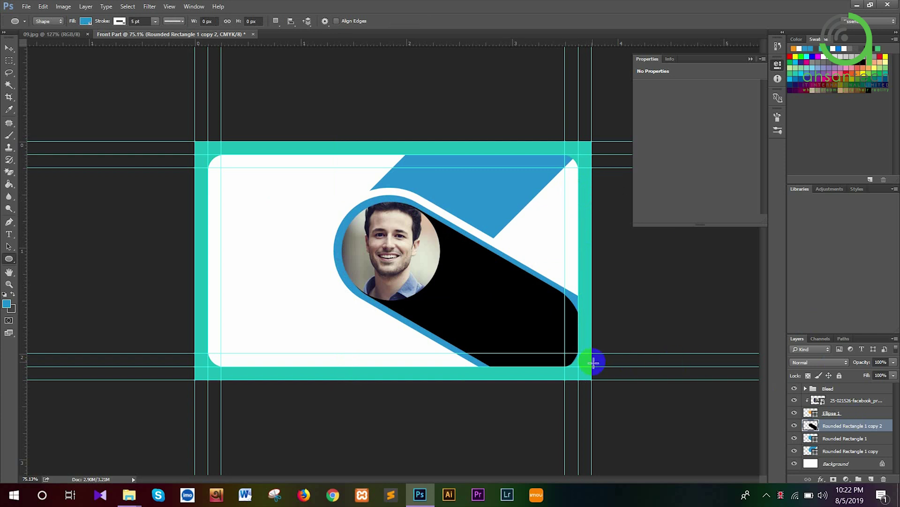
# Add a 149° linear Gradient Overlay with 39% scale to the black band
pyautogui.rightClick(831, 431)
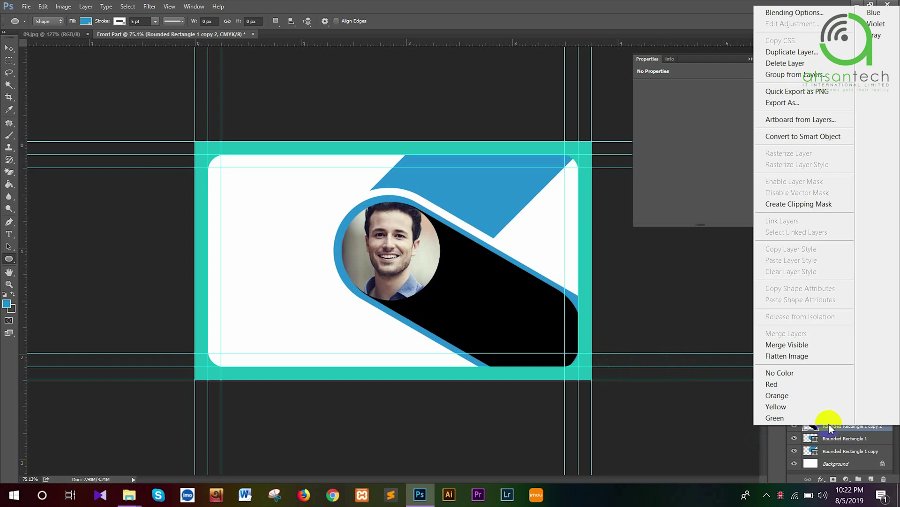
pyautogui.click(767, 17)
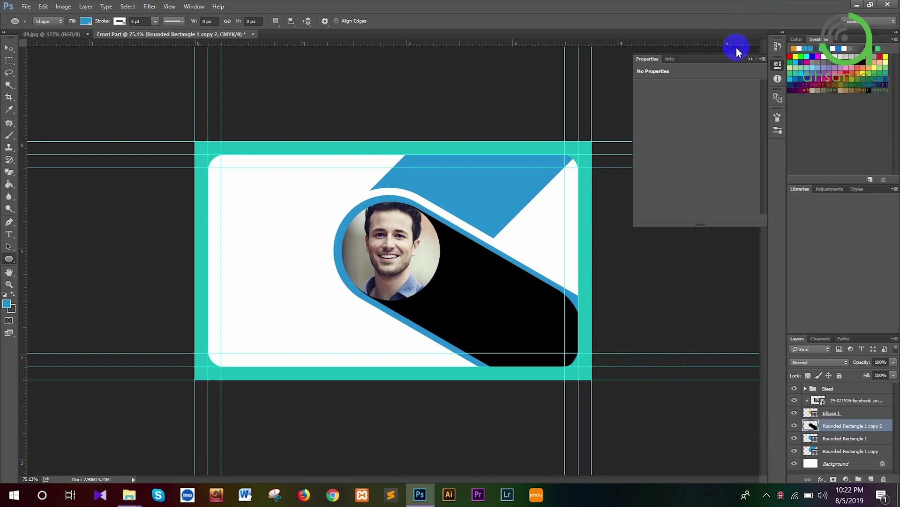
pyautogui.press('h')
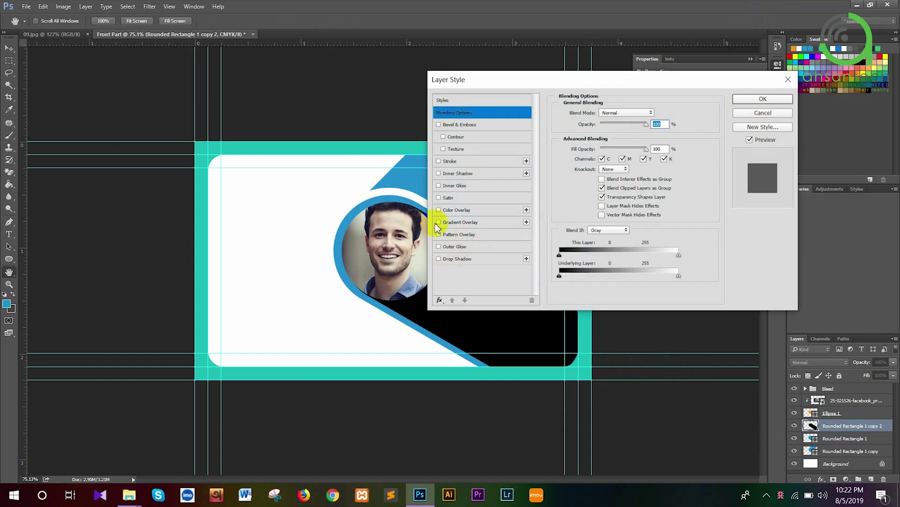
pyautogui.moveTo(479, 78); pyautogui.dragTo(591, 38)
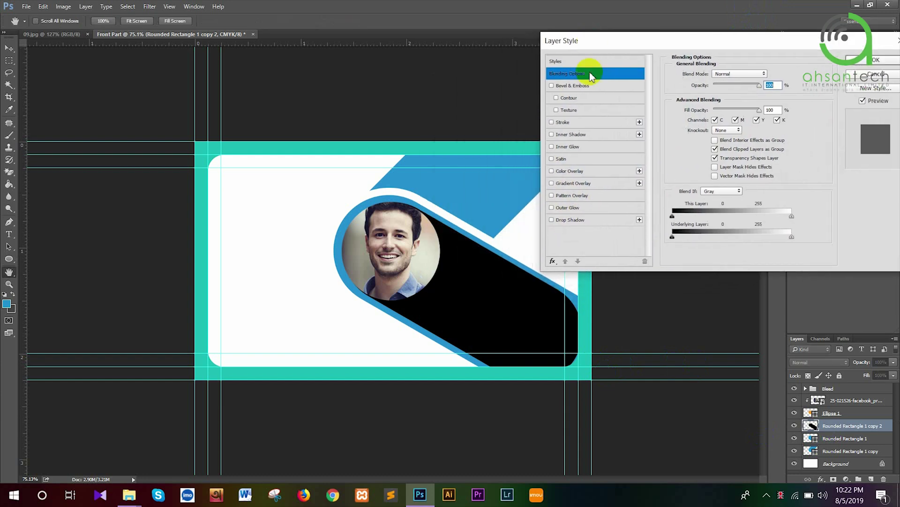
pyautogui.click(552, 184)
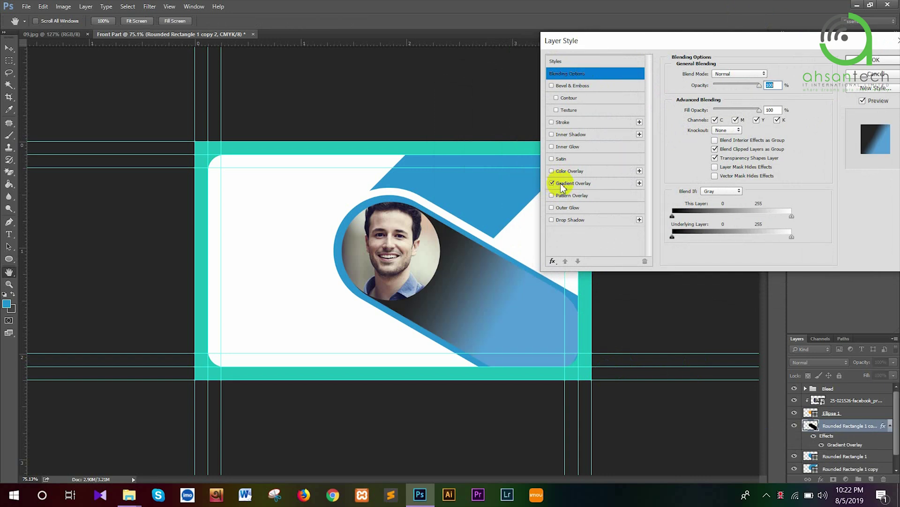
pyautogui.click(568, 183)
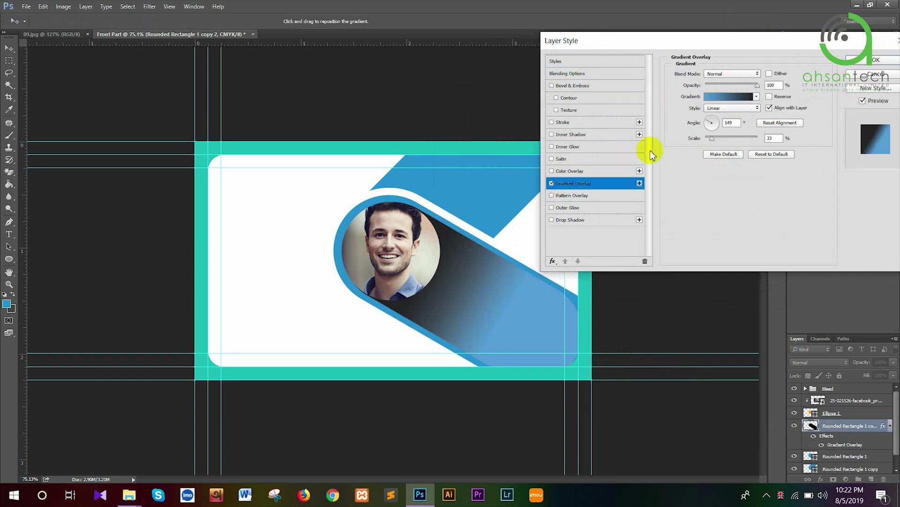
pyautogui.moveTo(712, 139); pyautogui.dragTo(727, 142)
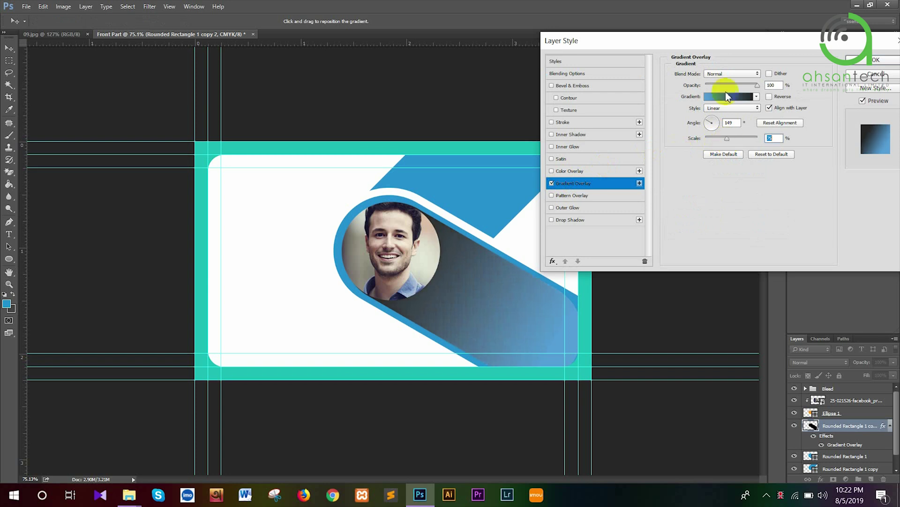
pyautogui.click(862, 62)
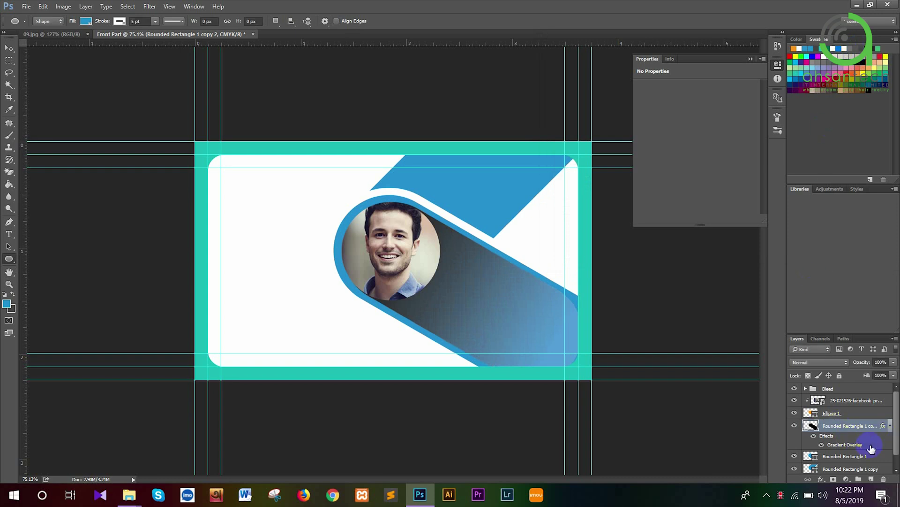
# Lower the Rounded Rectangle 1 copy 2 layer's opacity to 30%
pyautogui.click(889, 427)
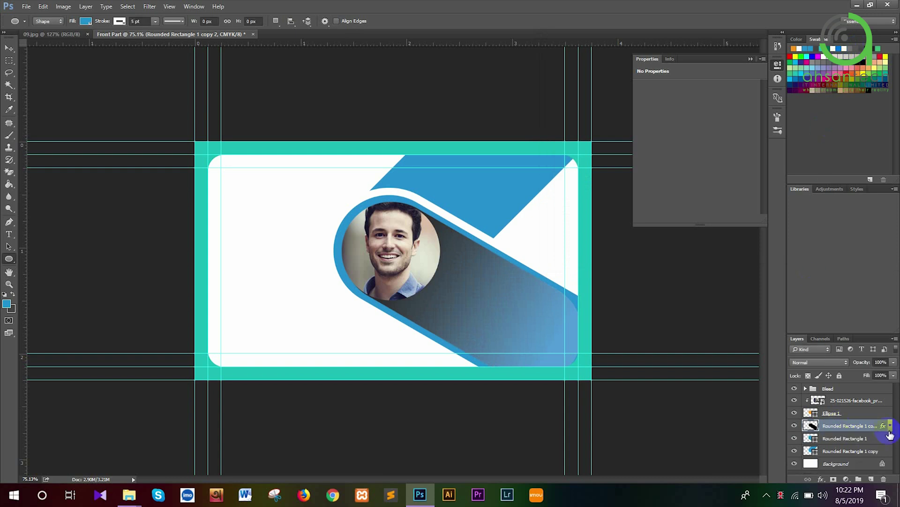
pyautogui.click(894, 362)
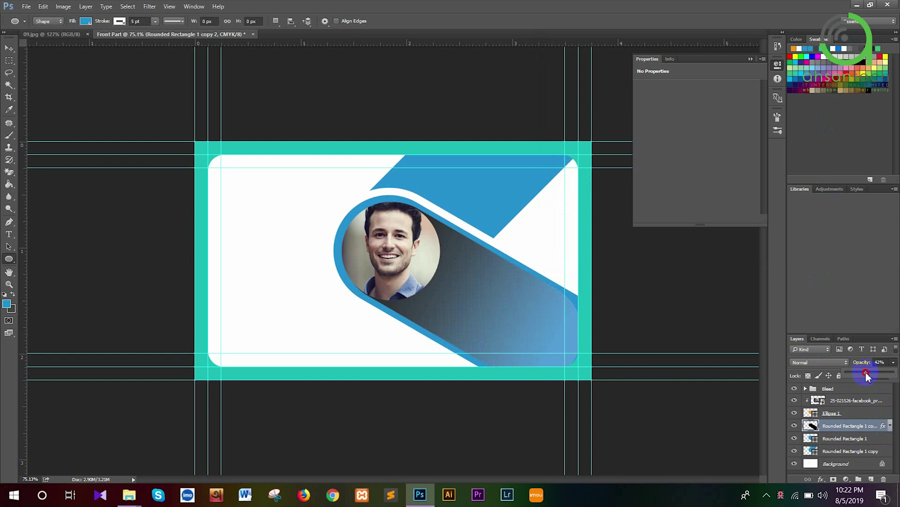
pyautogui.moveTo(866, 375); pyautogui.dragTo(868, 376)
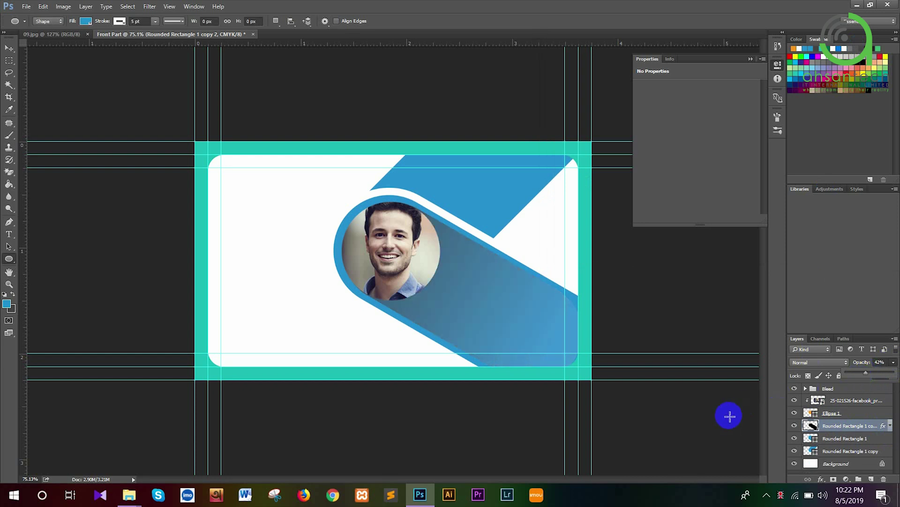
pyautogui.click(9, 48)
pyautogui.click(262, 255)
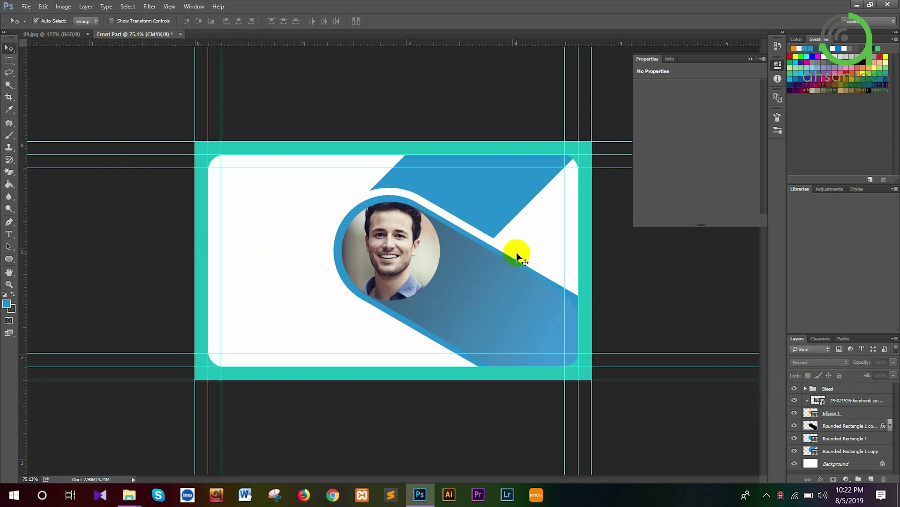
pyautogui.click(860, 427)
pyautogui.click(882, 362)
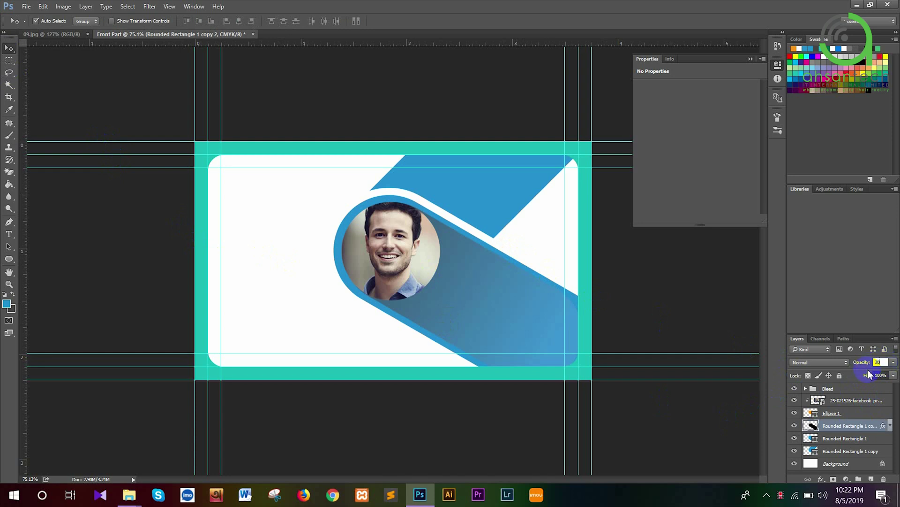
pyautogui.write('30')
pyautogui.press('Return')
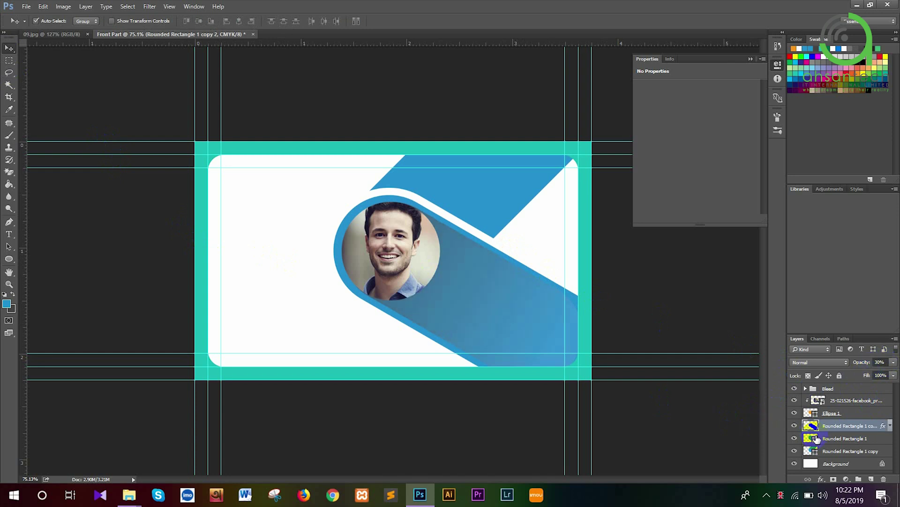
pyautogui.click(833, 402)
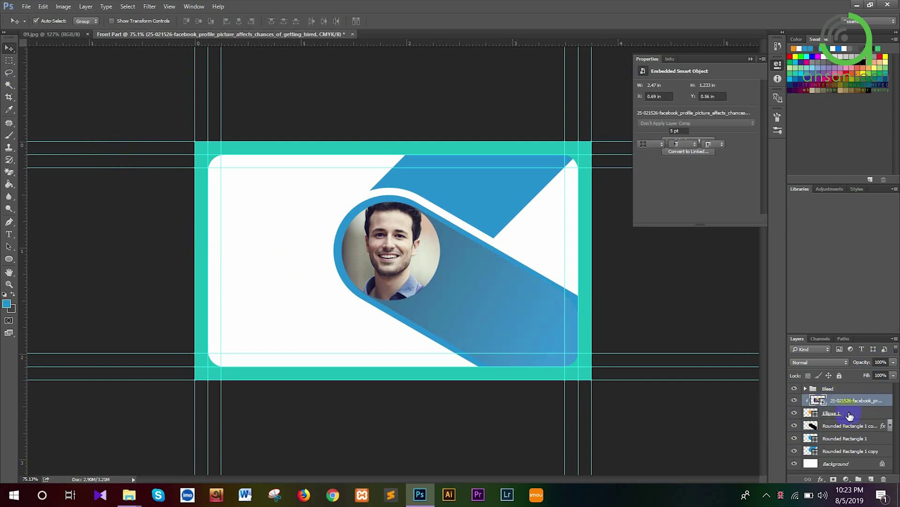
# Group the photo and Ellipse 1 layers and name the group 'Profile Image'
pyautogui.keyDown('shift'); pyautogui.click(851, 414); pyautogui.keyUp('shift')
pyautogui.hotkey('ctrl', 'g')
pyautogui.click(830, 402)
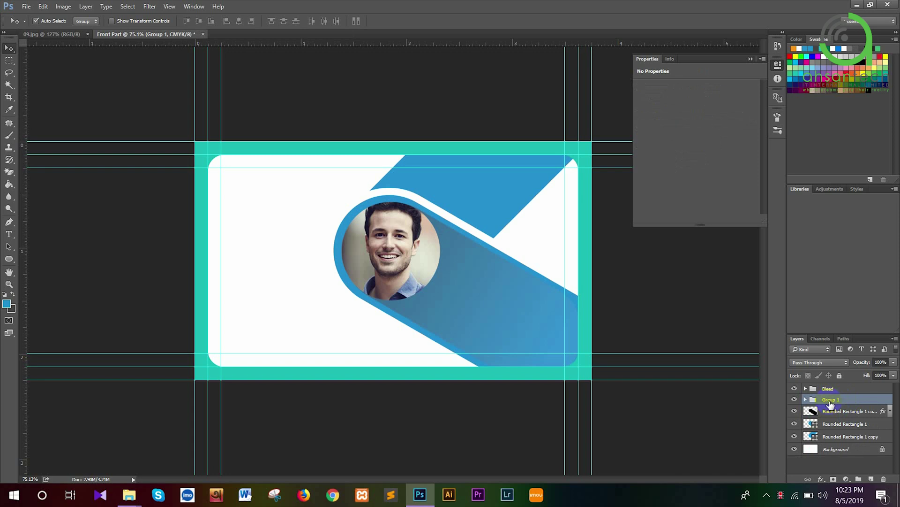
pyautogui.doubleClick(830, 400)
pyautogui.write('Profile Image')
pyautogui.click(830, 402)
# Try grouping the three rounded rectangles, undo it, then view the 09.jpg reference
pyautogui.click(830, 411)
pyautogui.keyDown('shift'); pyautogui.click(834, 435); pyautogui.keyUp('shift')
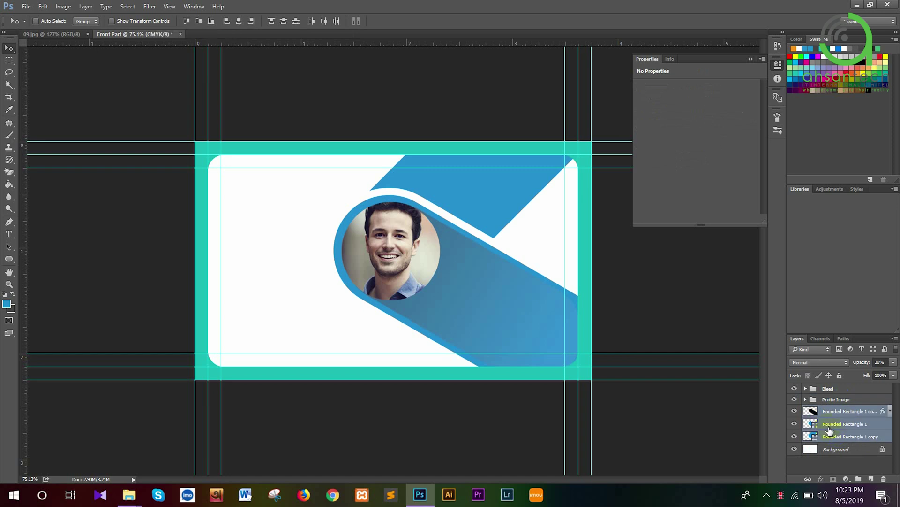
pyautogui.hotkey('ctrl', 'g')
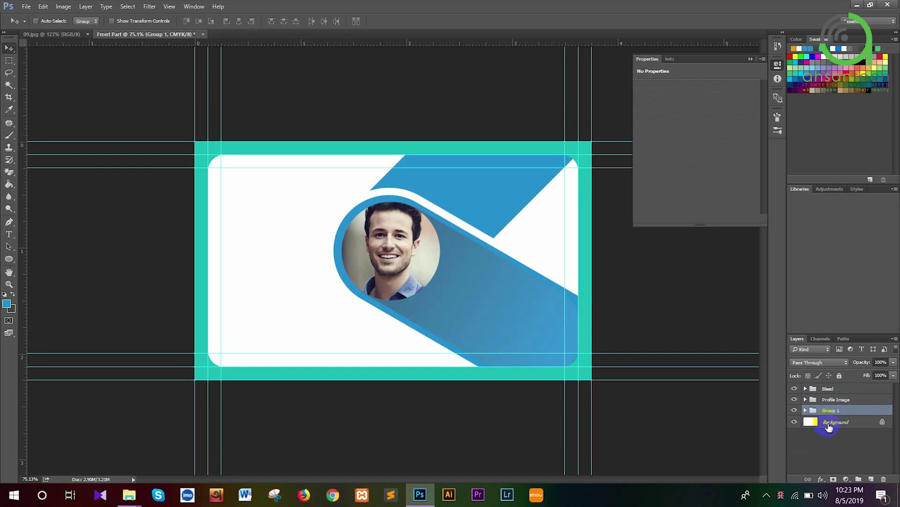
pyautogui.hotkey('ctrl', 'z')
pyautogui.click(849, 464)
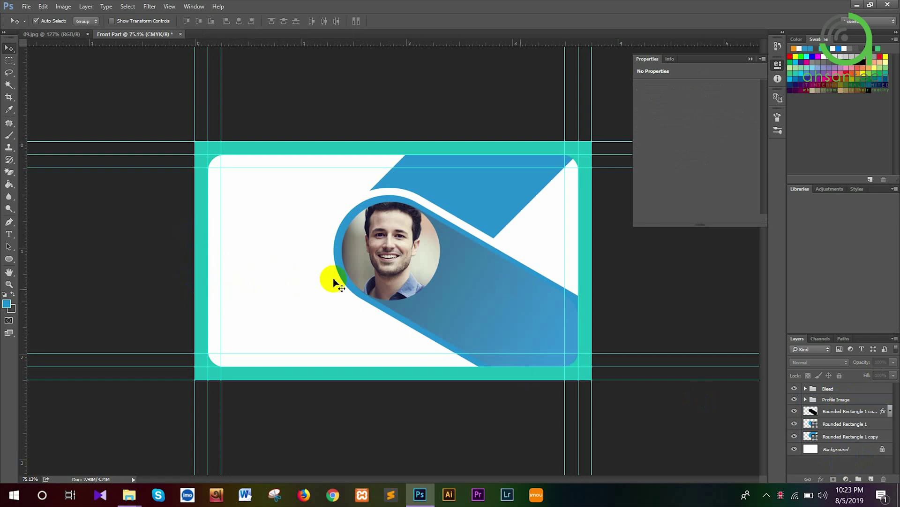
pyautogui.click(65, 35)
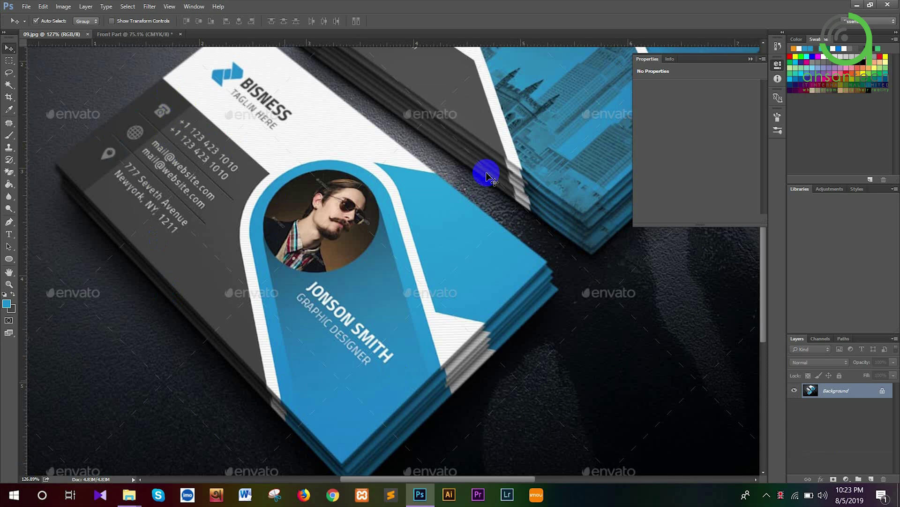
# In Front Part, draw a wide dark gray rectangle with no stroke across the card's lower part
pyautogui.click(150, 36)
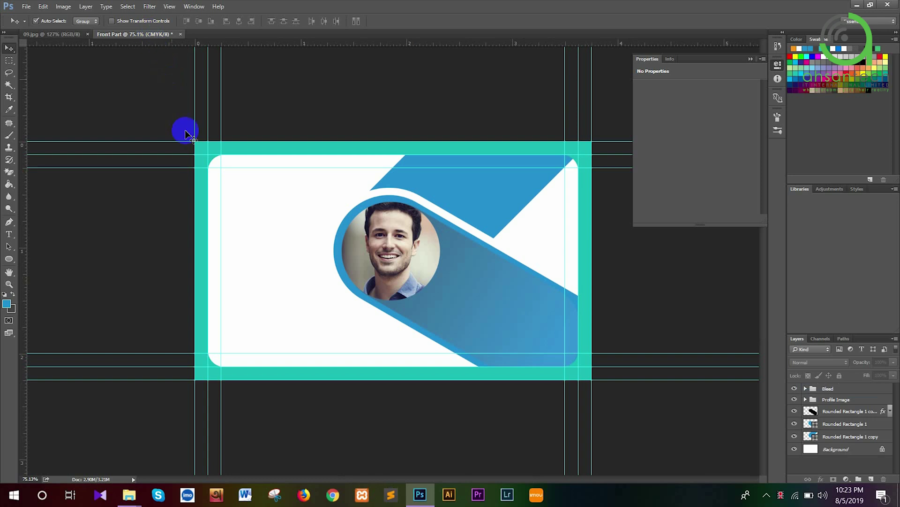
pyautogui.click(8, 258)
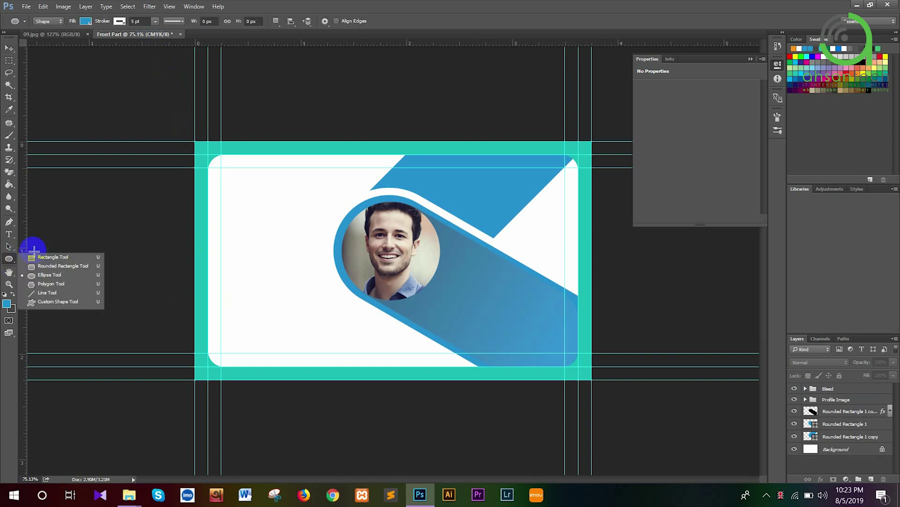
pyautogui.click(35, 259)
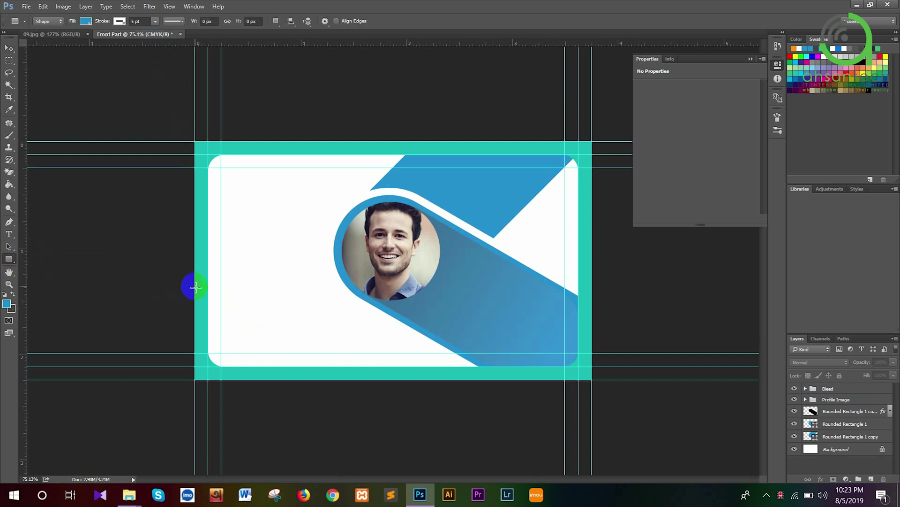
pyautogui.moveTo(195, 288); pyautogui.dragTo(593, 381)
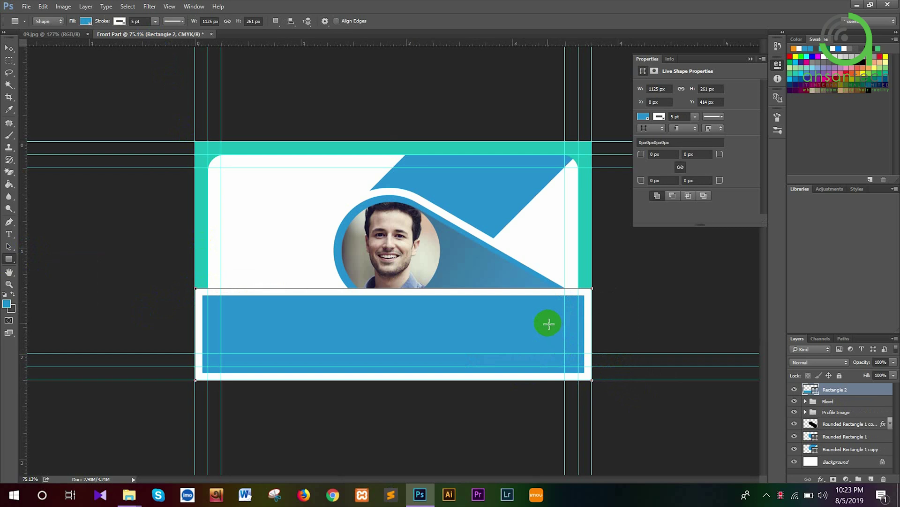
pyautogui.click(86, 22)
pyautogui.click(70, 62)
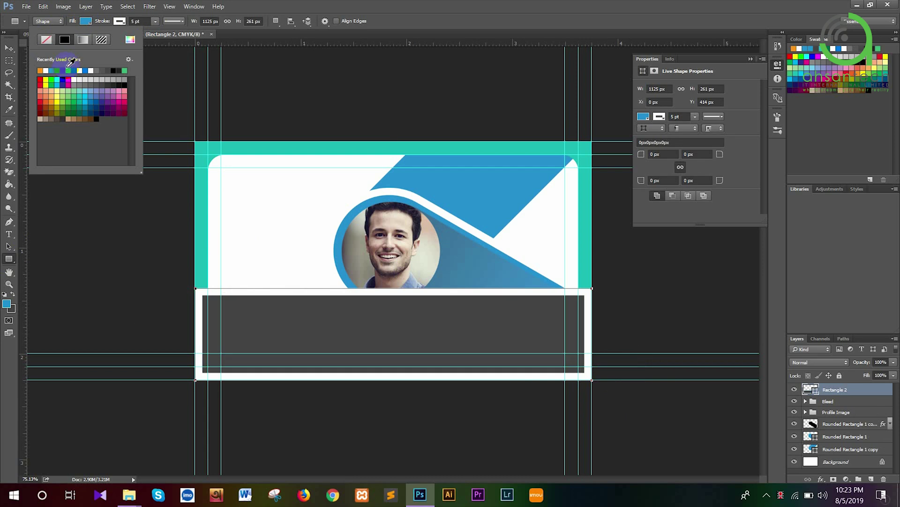
pyautogui.click(117, 22)
pyautogui.click(117, 21)
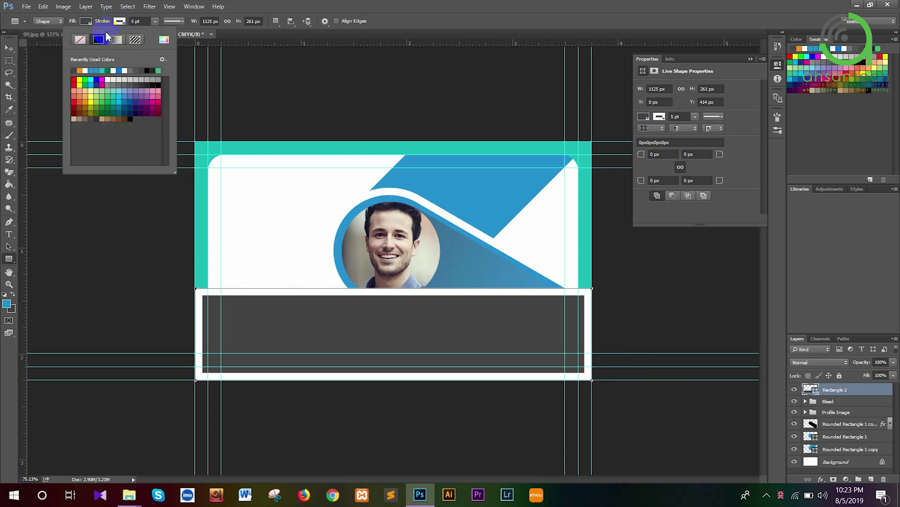
pyautogui.click(81, 40)
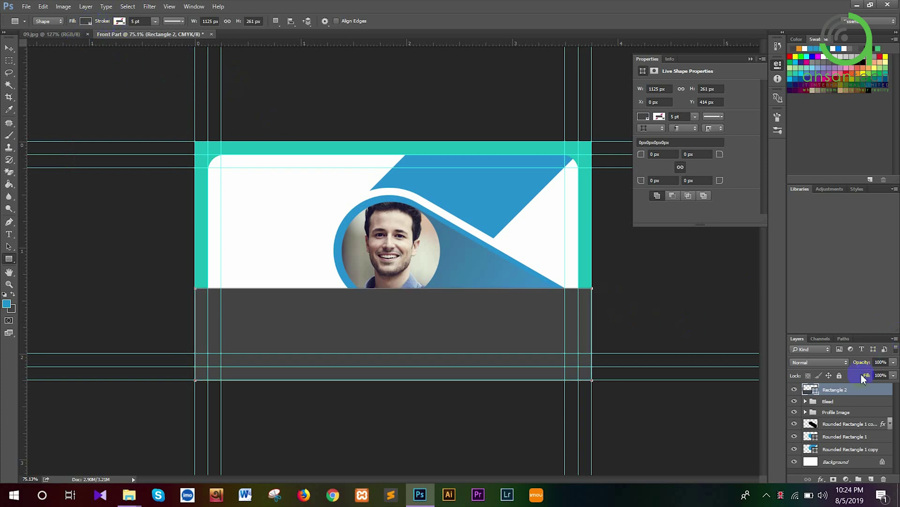
# Move Rectangle 2 beneath the pill and photo, stretch its top edge up, and duplicate it
pyautogui.moveTo(840, 393); pyautogui.dragTo(852, 456)
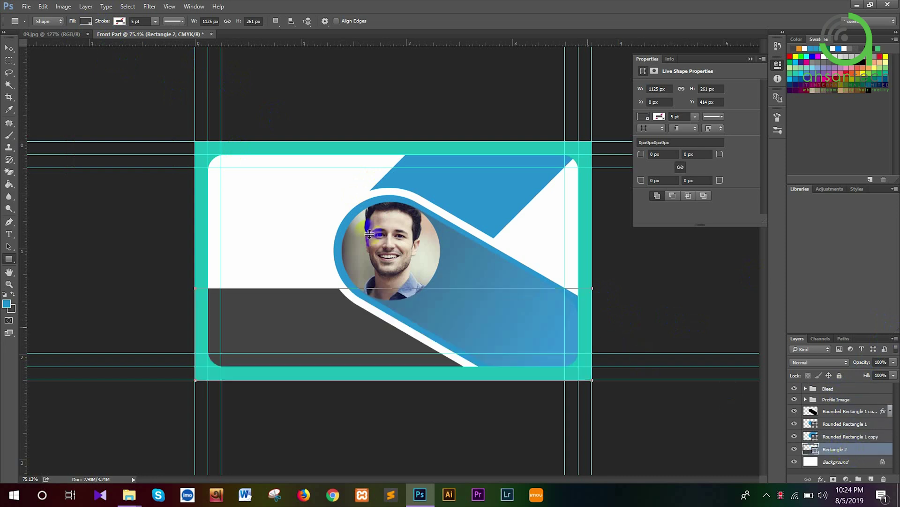
pyautogui.hotkey('ctrl', 't')
pyautogui.moveTo(394, 288); pyautogui.dragTo(395, 280)
pyautogui.press('Return')
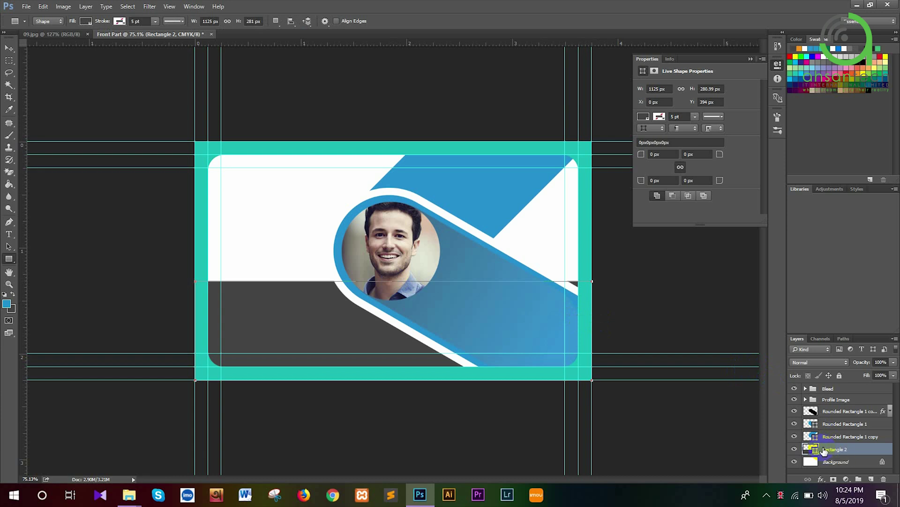
pyautogui.hotkey('ctrl', 'j')
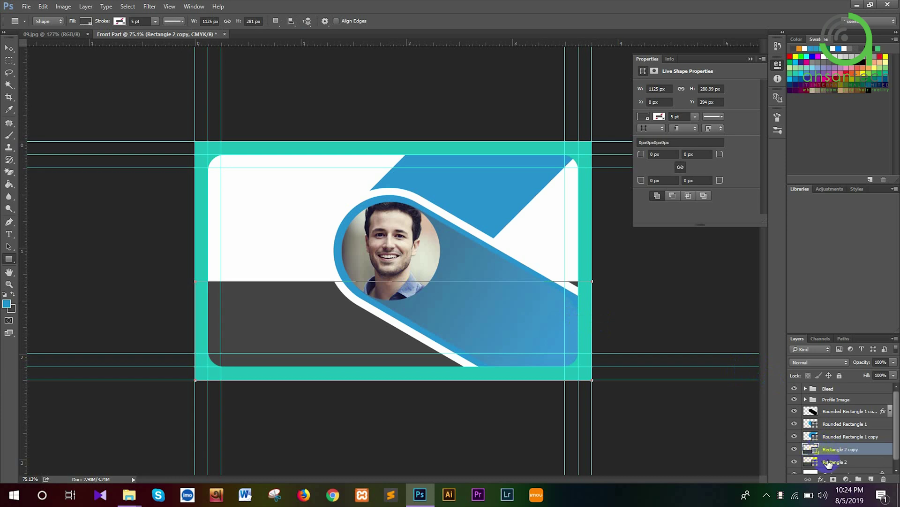
# Recolour Rectangle 2 to a lighter 606060 gray
pyautogui.click(810, 462)
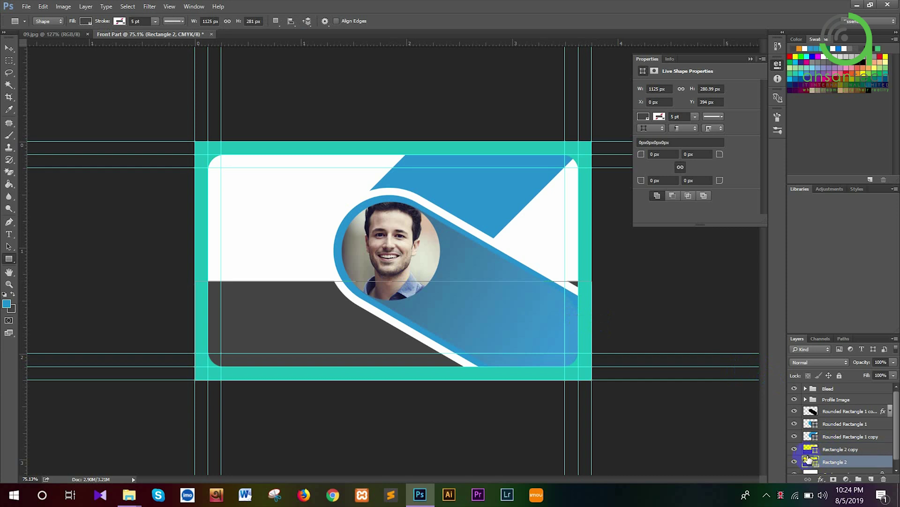
pyautogui.doubleClick(810, 461)
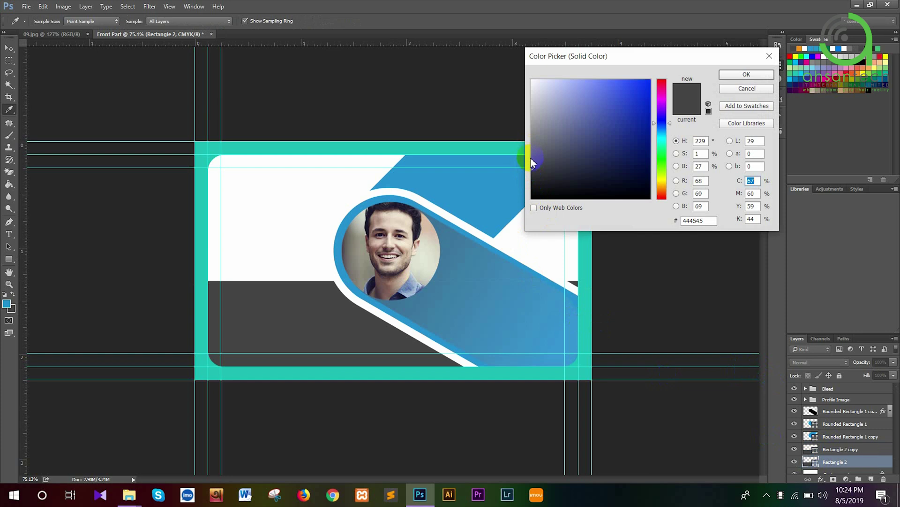
pyautogui.click(532, 155)
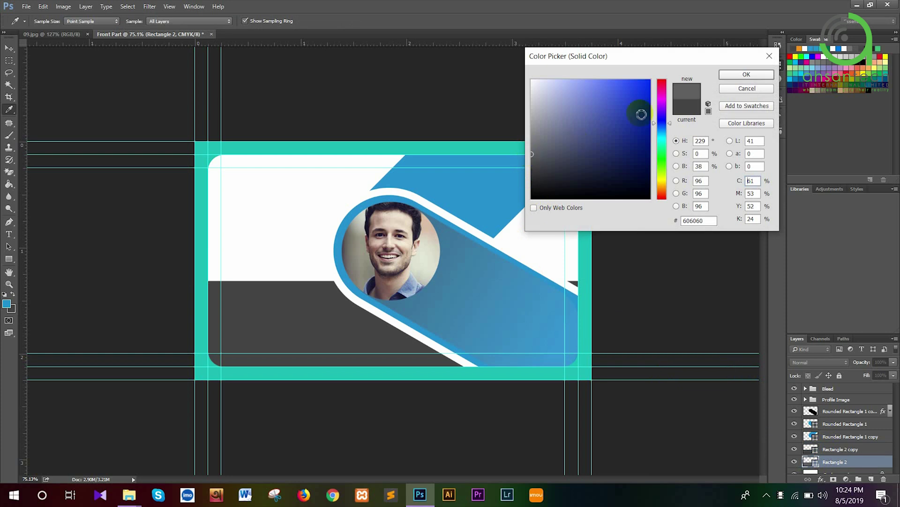
pyautogui.click(730, 73)
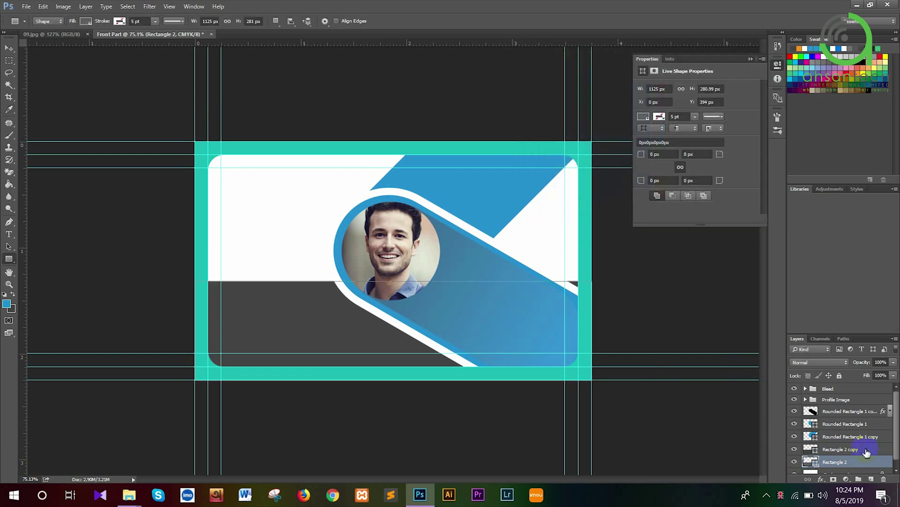
# Narrow Rectangle 2 copy to a 136 px strip along the left edge, then view 09.jpg
pyautogui.click(868, 451)
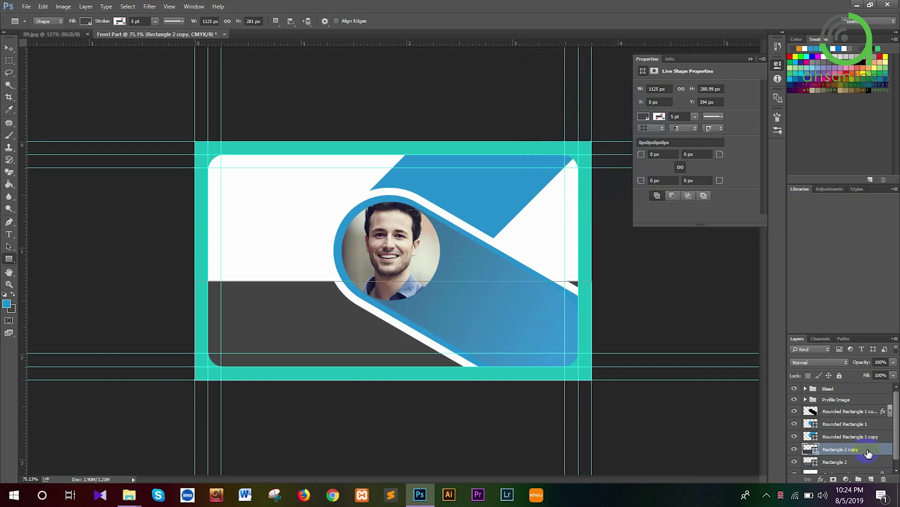
pyautogui.hotkey('ctrl', 't')
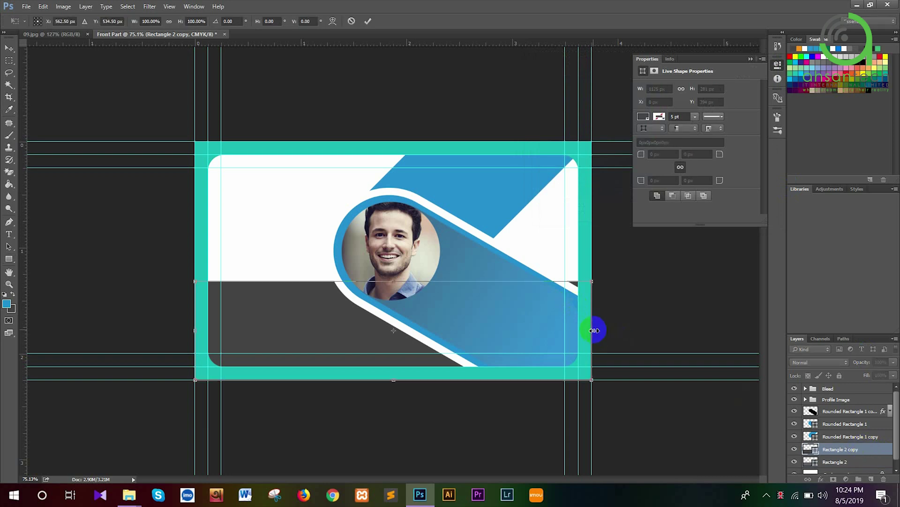
pyautogui.moveTo(590, 330); pyautogui.dragTo(244, 311)
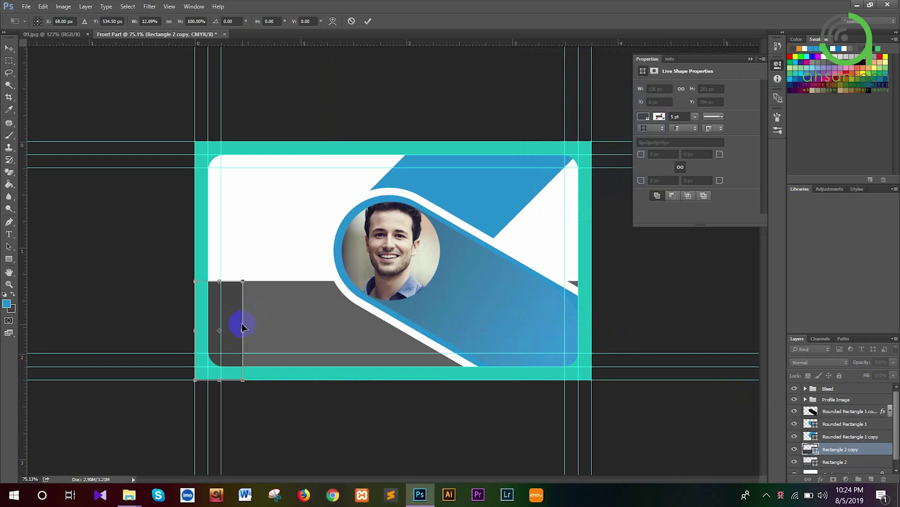
pyautogui.doubleClick(242, 327)
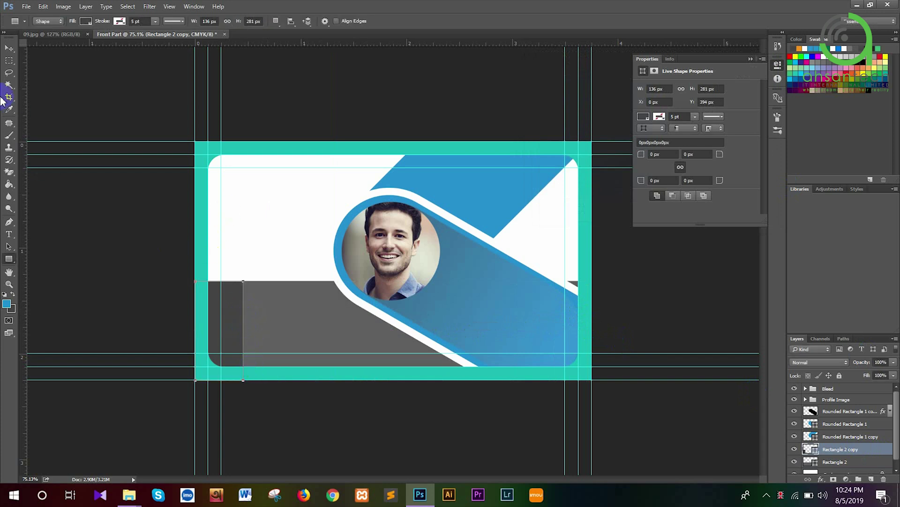
pyautogui.click(9, 48)
pyautogui.click(82, 56)
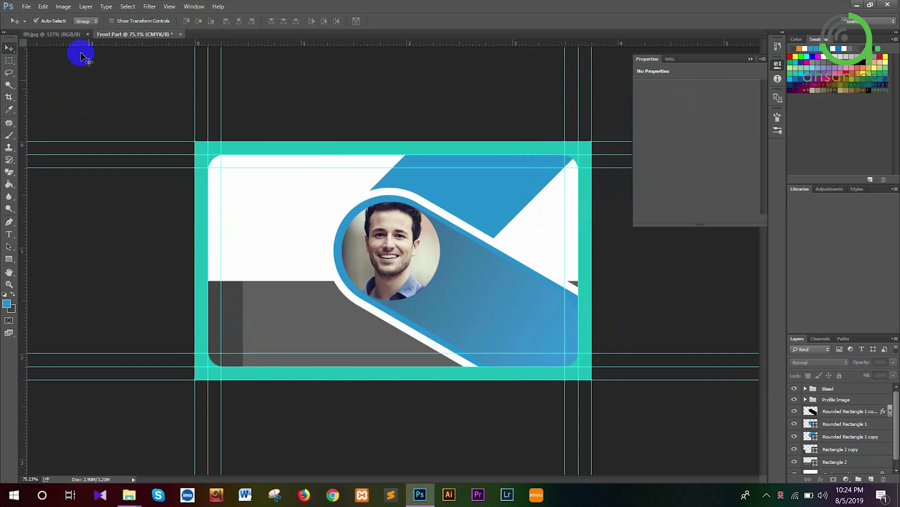
pyautogui.click(56, 36)
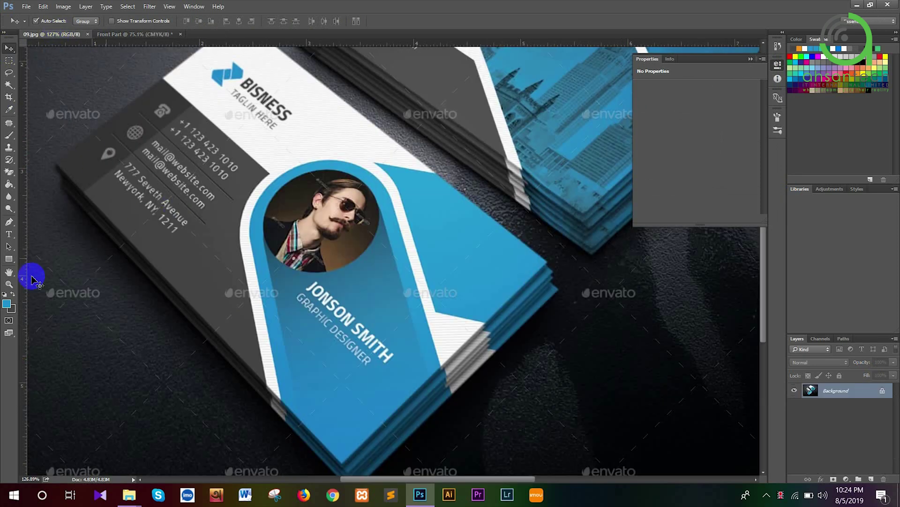
# Sample the mockup's dark gray as background colour and fill Rectangle 2 with it
pyautogui.click(12, 311)
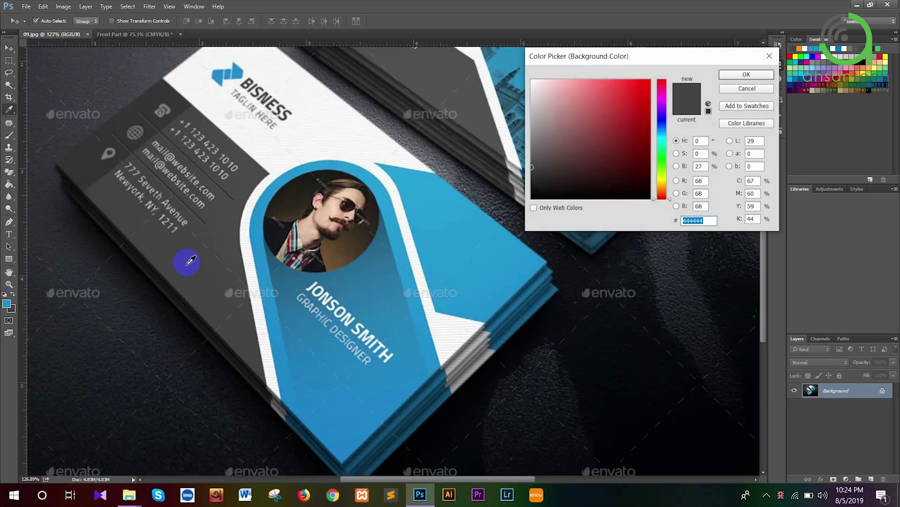
pyautogui.click(729, 74)
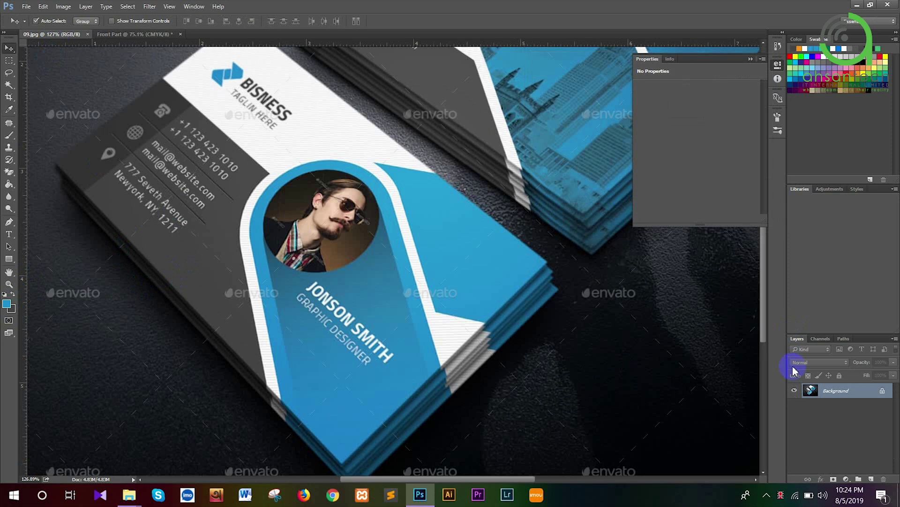
pyautogui.click(113, 36)
pyautogui.scroll(-1, 833, 421)
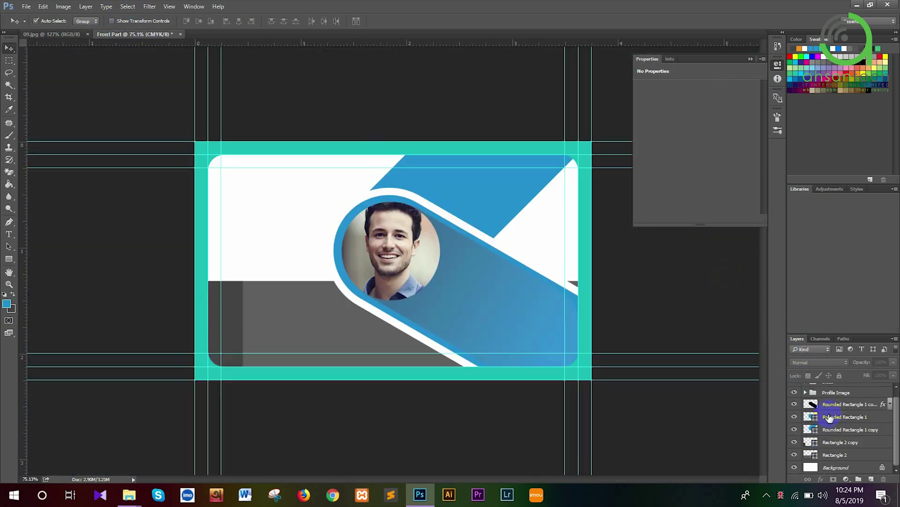
pyautogui.click(825, 453)
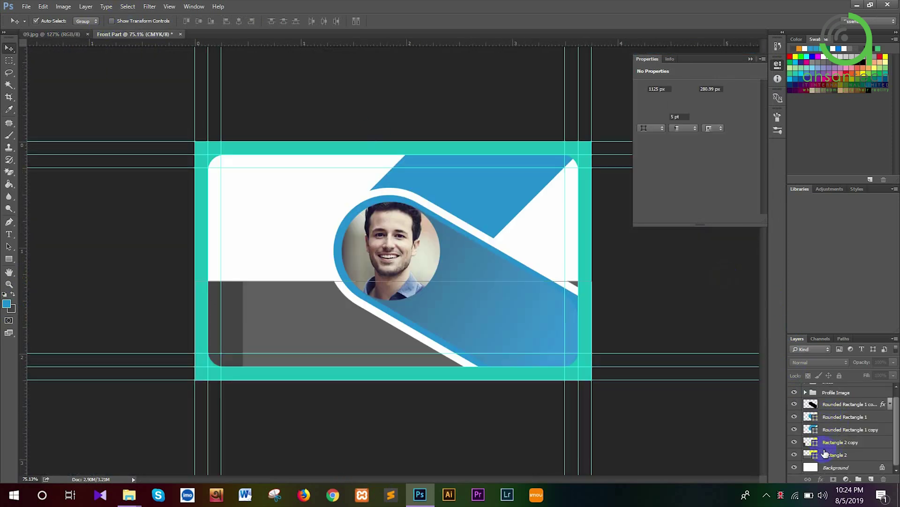
pyautogui.hotkey('ctrl', 'BackSpace')
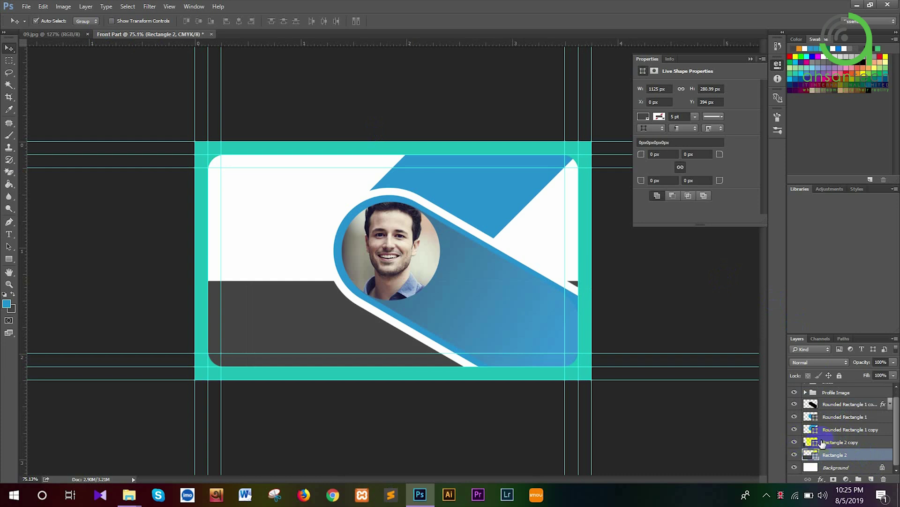
# Recolour the narrow left strip, Rectangle 2 copy, to a darker 2c2d2d gray
pyautogui.click(822, 442)
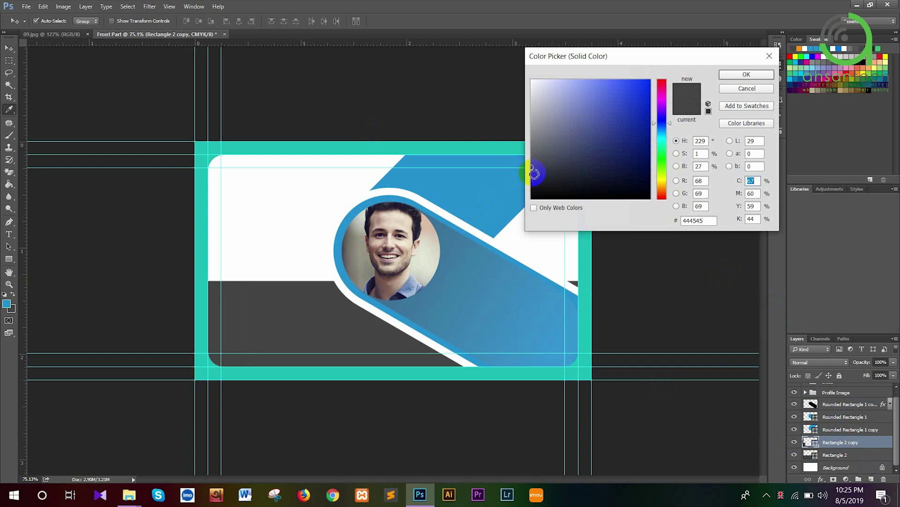
pyautogui.click(533, 173)
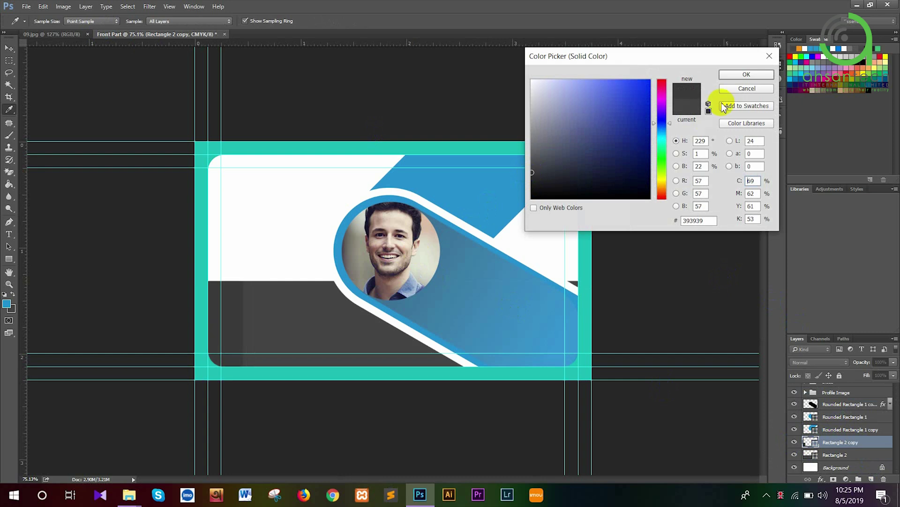
pyautogui.click(731, 77)
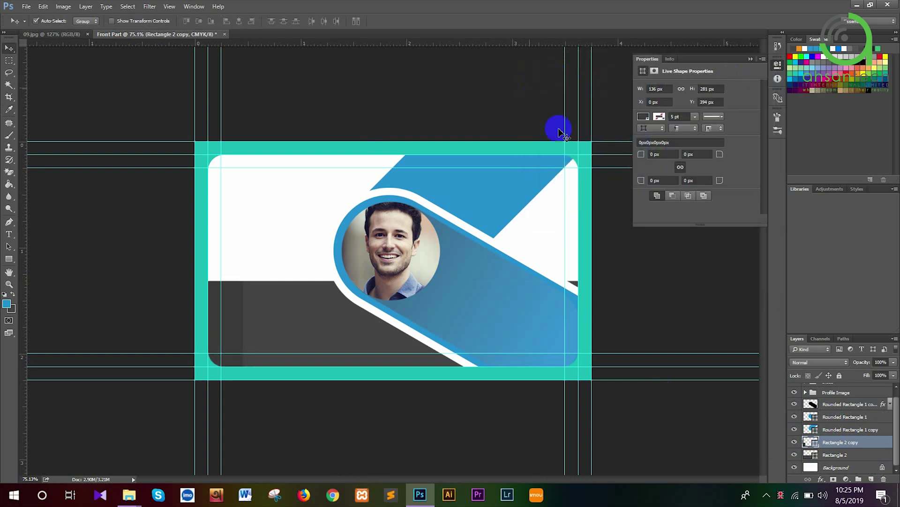
pyautogui.doubleClick(811, 441)
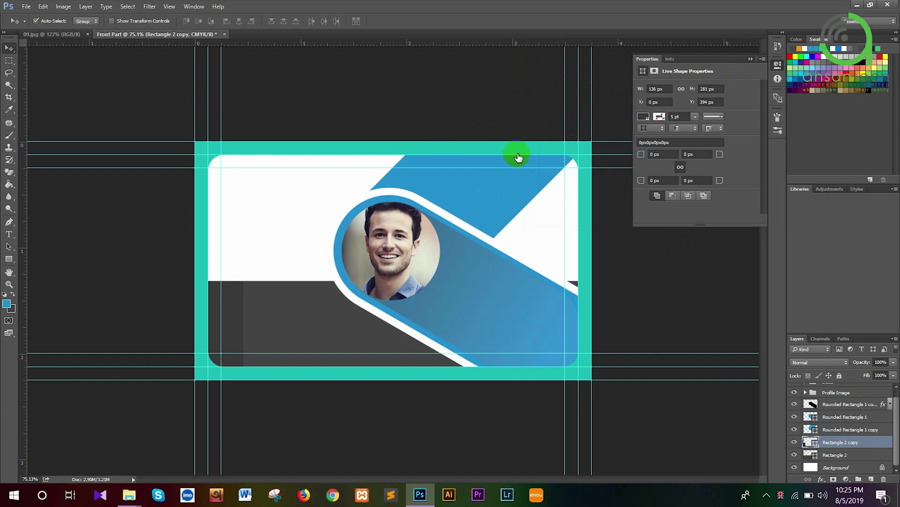
pyautogui.click(533, 176)
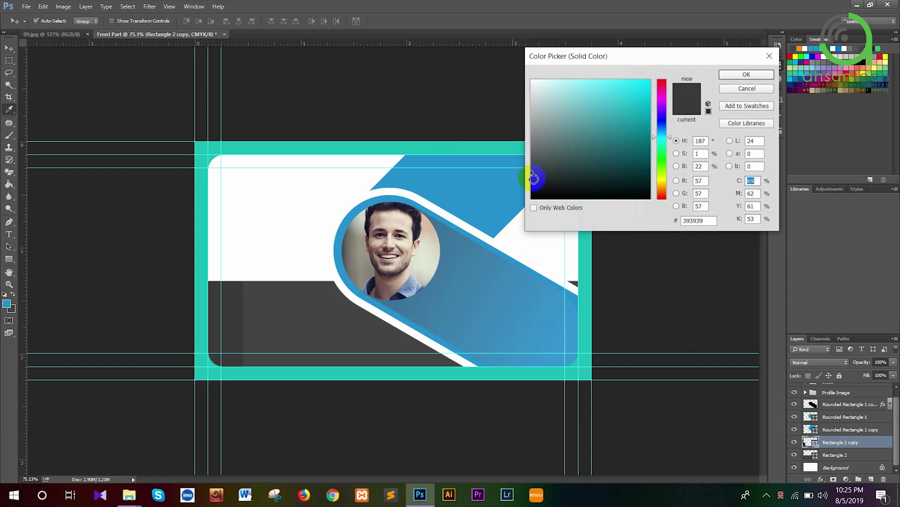
pyautogui.click(732, 76)
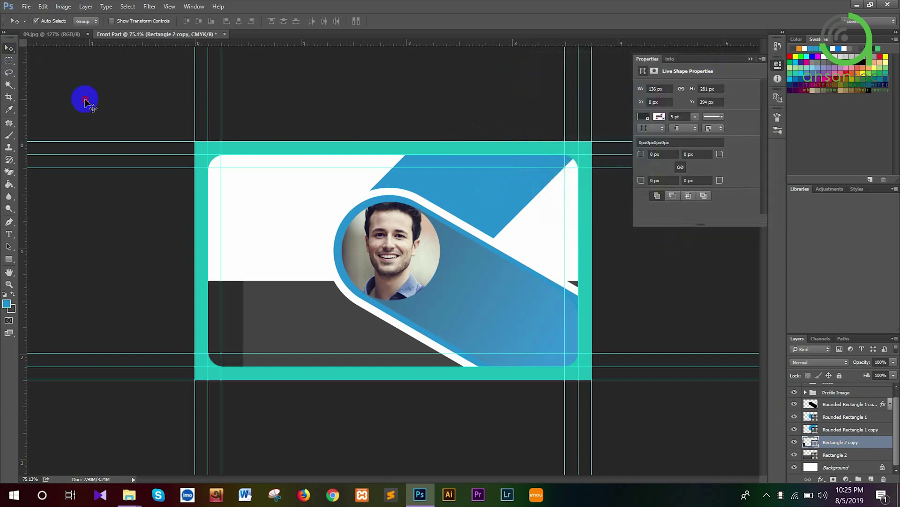
pyautogui.click(80, 95)
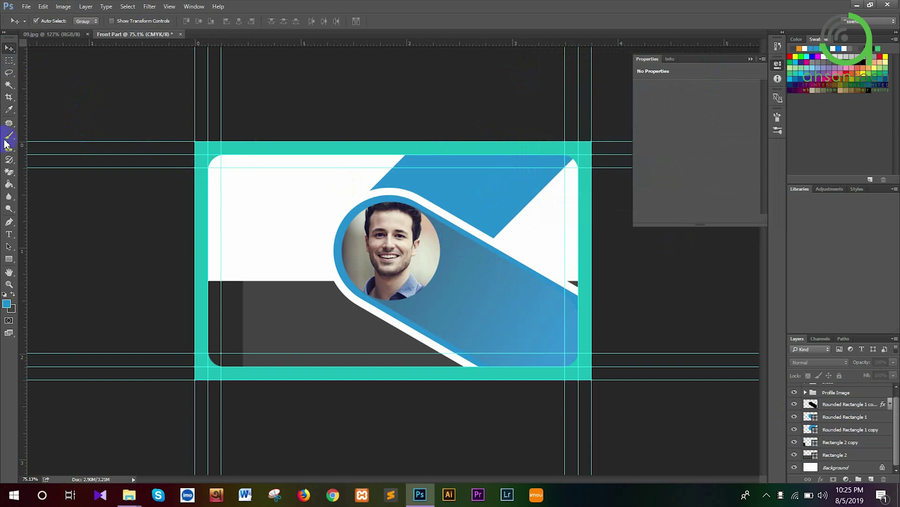
pyautogui.click(11, 185)
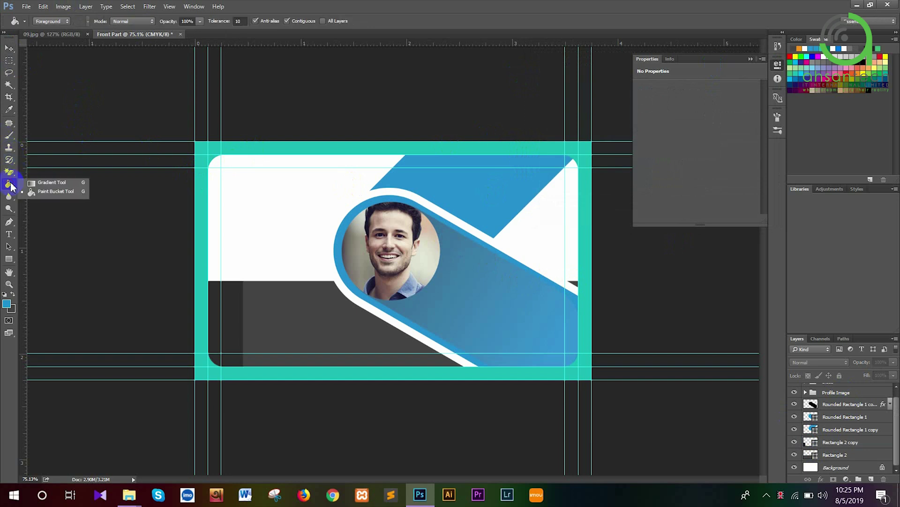
pyautogui.click(9, 172)
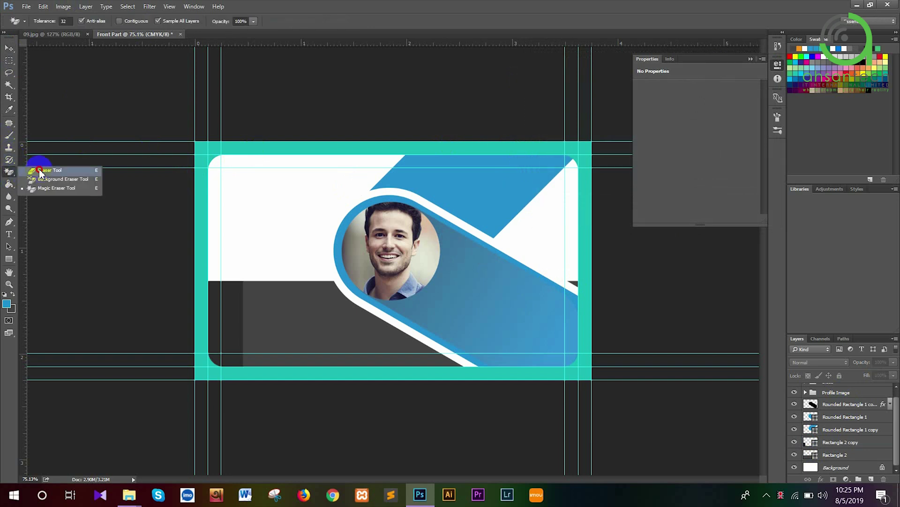
pyautogui.click(40, 171)
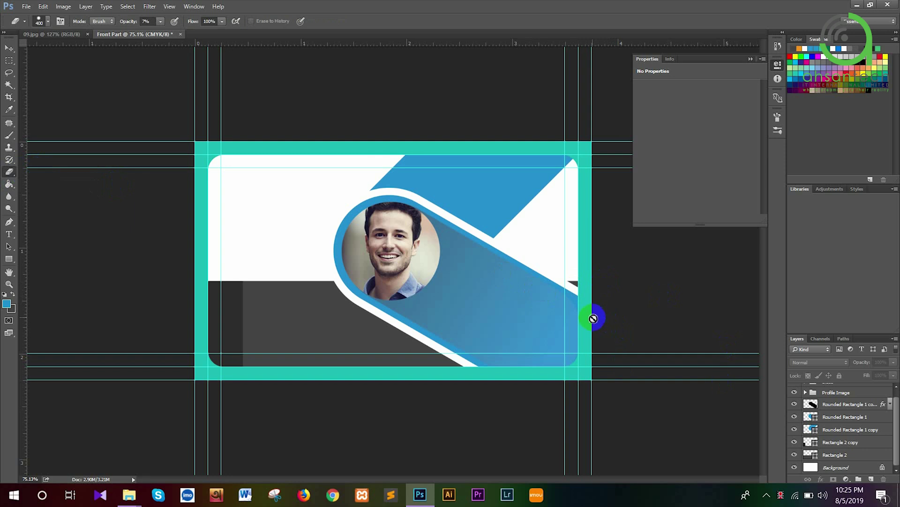
pyautogui.click(840, 456)
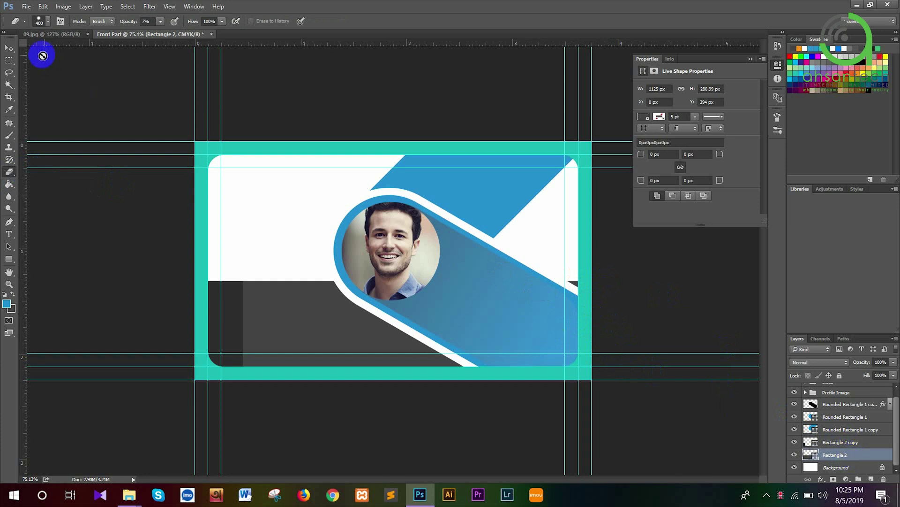
pyautogui.click(8, 48)
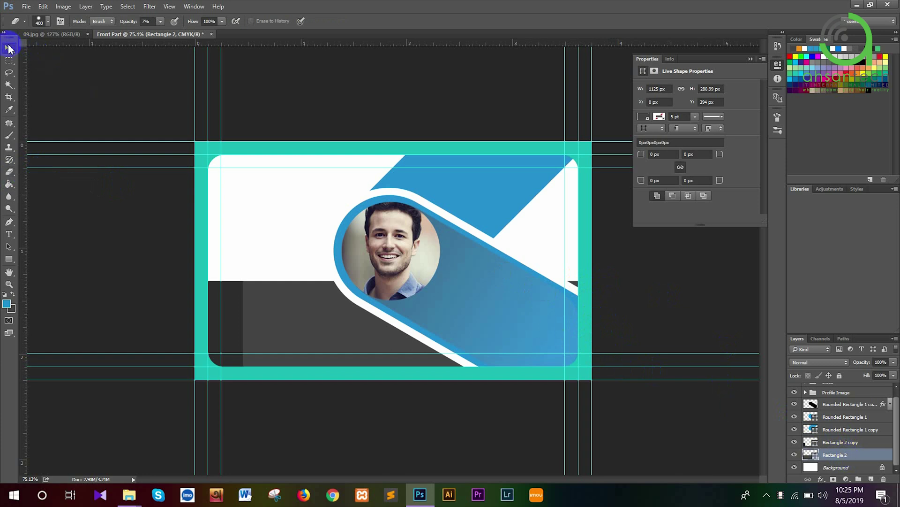
# Enlarge the pill shapes and Profile Image together to about 103% and nudge them up
pyautogui.click(845, 429)
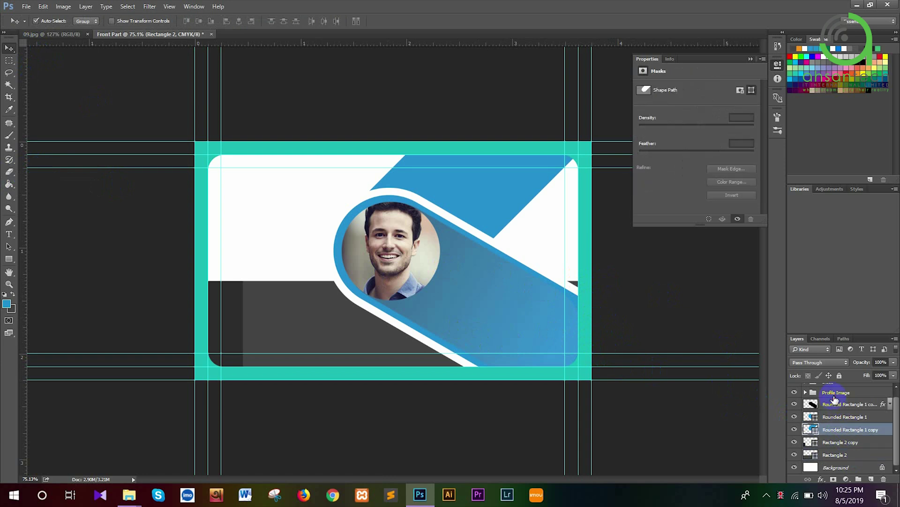
pyautogui.keyDown('ctrl'); pyautogui.click(831, 393); pyautogui.keyUp('ctrl')
pyautogui.keyDown('ctrl'); pyautogui.click(847, 417); pyautogui.keyUp('ctrl')
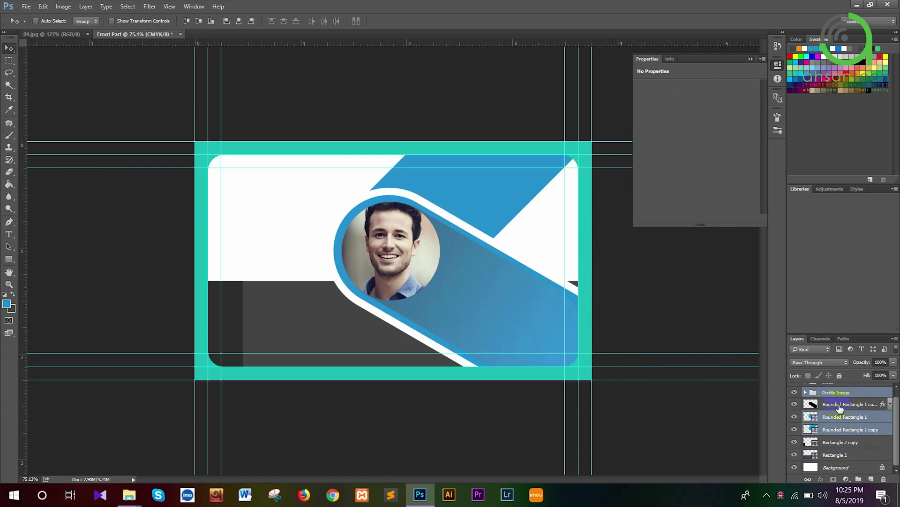
pyautogui.keyDown('ctrl'); pyautogui.click(840, 405); pyautogui.keyUp('ctrl')
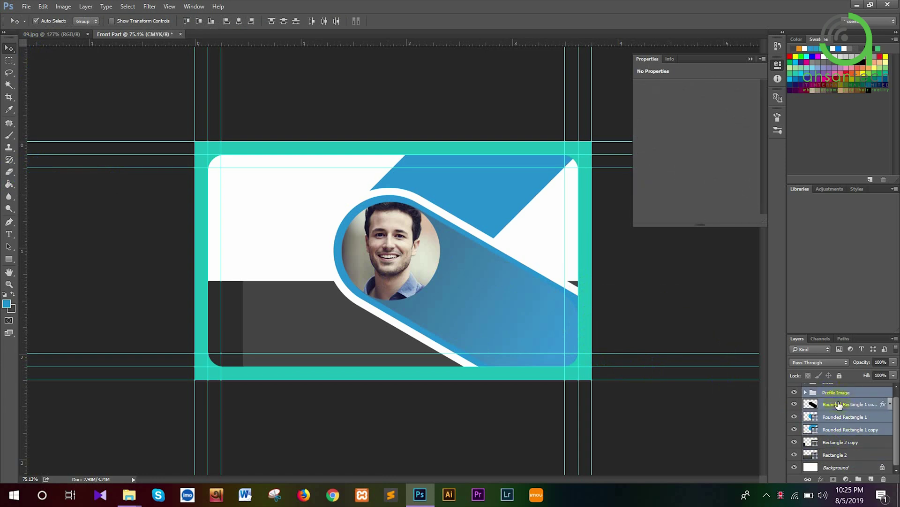
pyautogui.press('Up')
pyautogui.press('Up')
pyautogui.press('Up')
pyautogui.press('Up')
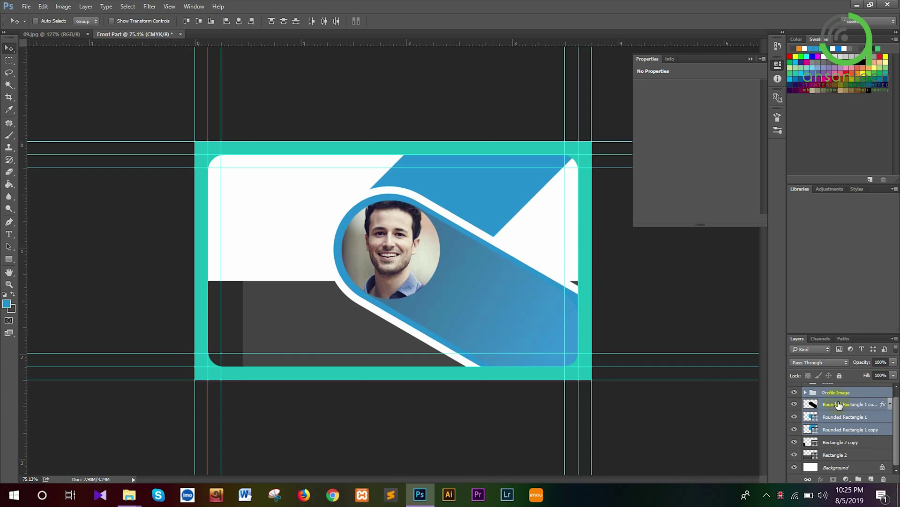
pyautogui.hotkey('ctrl', 't')
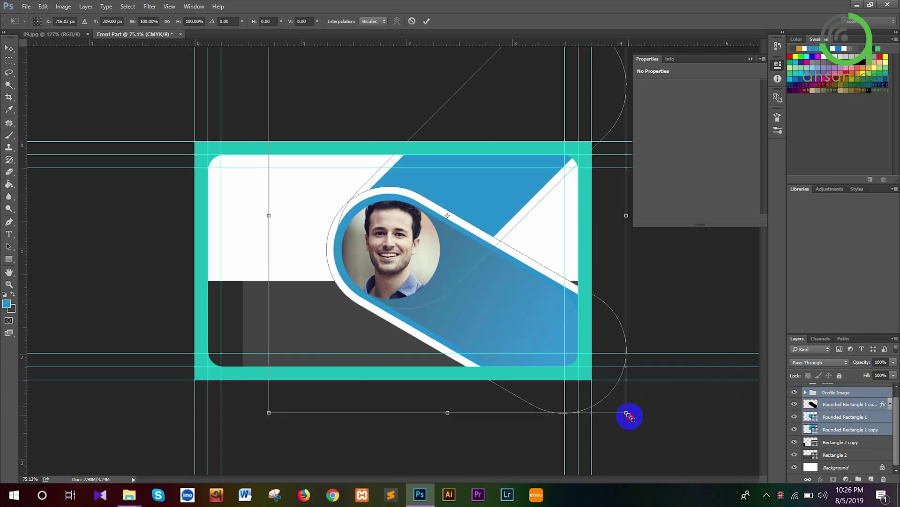
pyautogui.moveTo(628, 415); pyautogui.dragTo(633, 420)
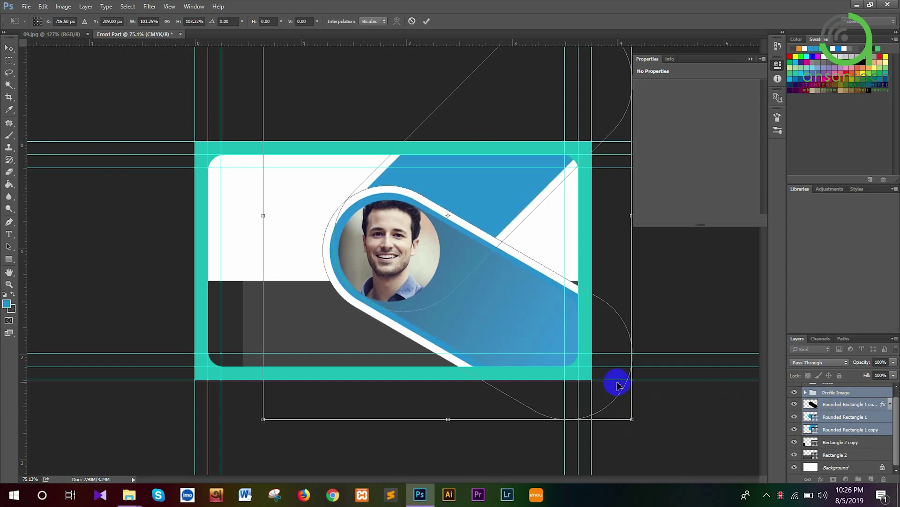
pyautogui.press('Up')
pyautogui.press('Up')
pyautogui.press('Up')
pyautogui.press('Up')
pyautogui.press('Up')
pyautogui.press('Up')
pyautogui.press('Up')
pyautogui.press('Up')
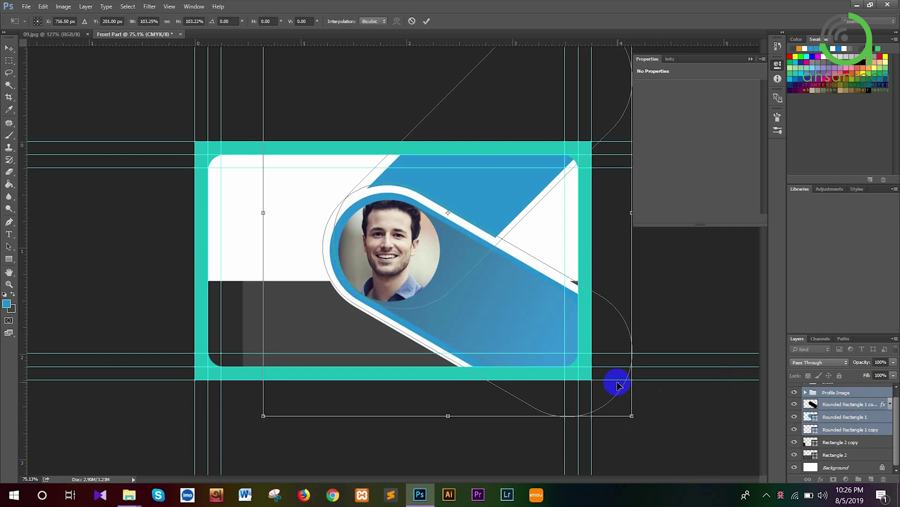
pyautogui.press('Up')
pyautogui.press('Up')
pyautogui.press('Up')
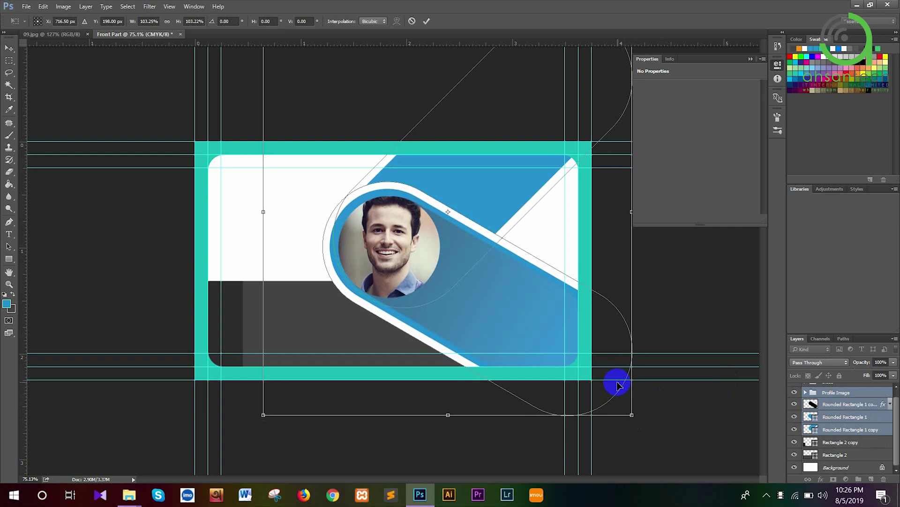
pyautogui.press('Return')
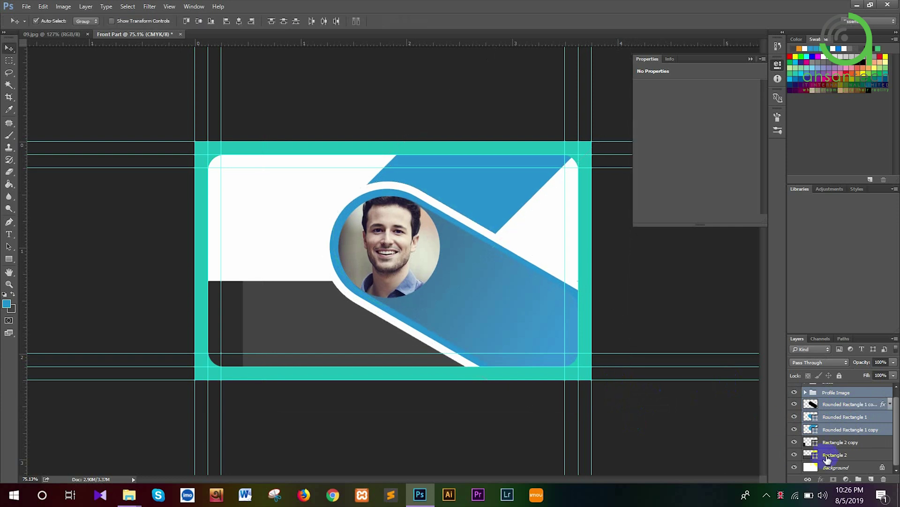
# Shorten the dark gray band and its copy to 273 px tall from 402 px, checking the 09.jpg reference
pyautogui.click(833, 458)
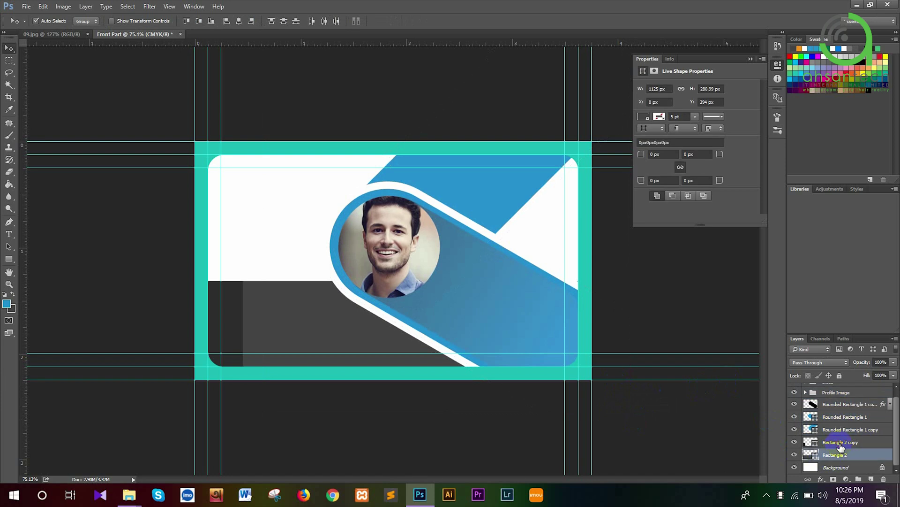
pyautogui.keyDown('shift'); pyautogui.click(841, 443); pyautogui.keyUp('shift')
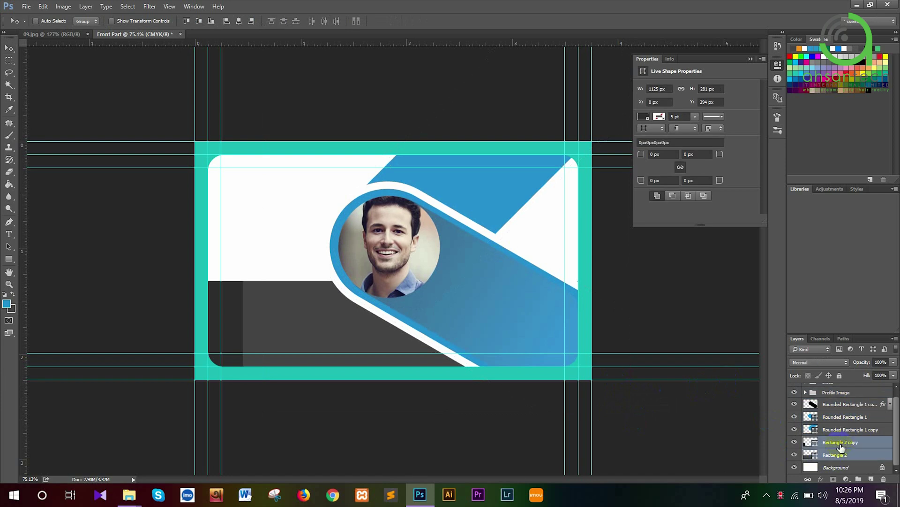
pyautogui.hotkey('ctrl', 't')
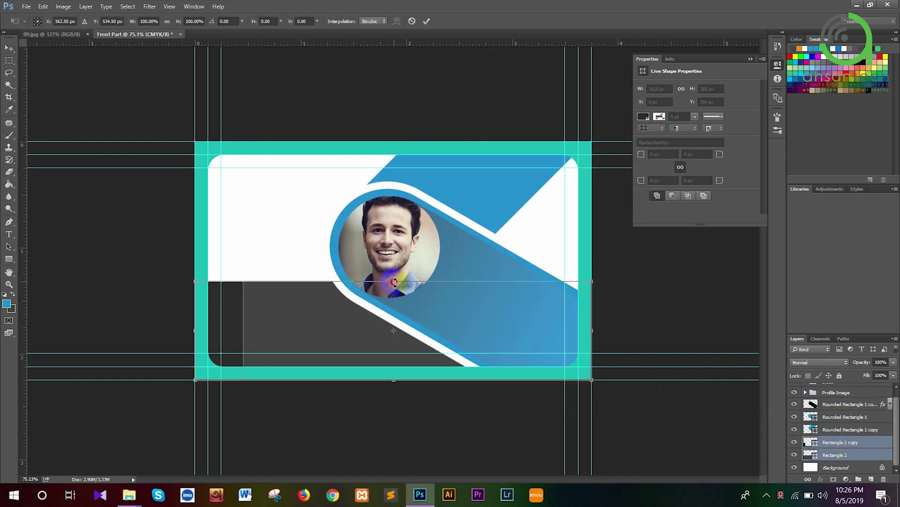
pyautogui.moveTo(393, 281); pyautogui.dragTo(390, 283)
pyautogui.press('Return')
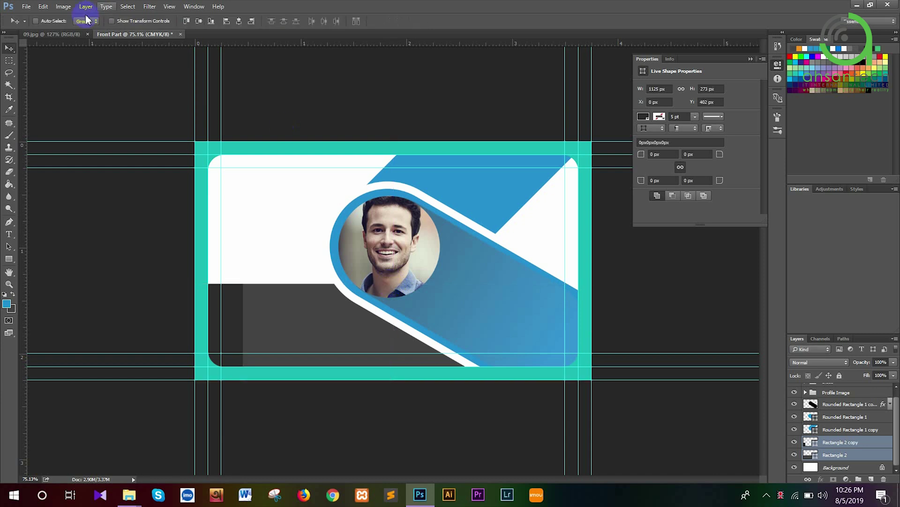
pyautogui.click(72, 35)
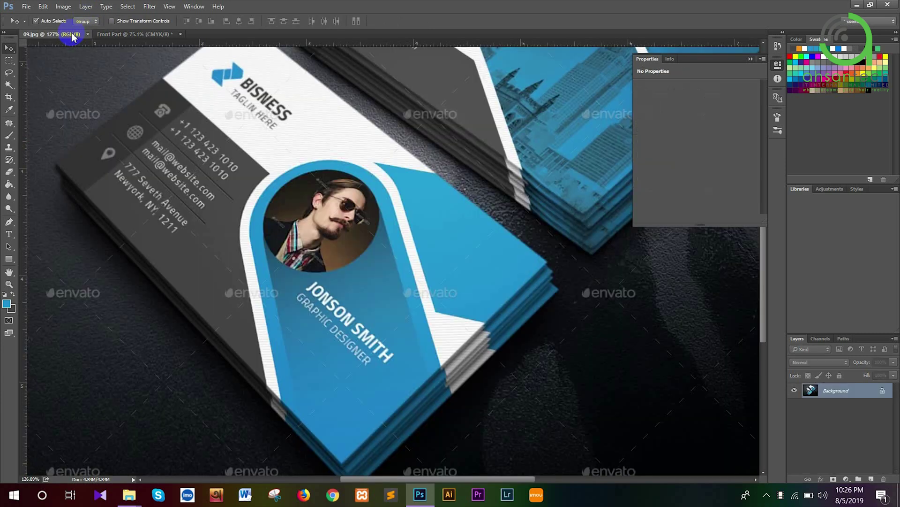
pyautogui.click(142, 35)
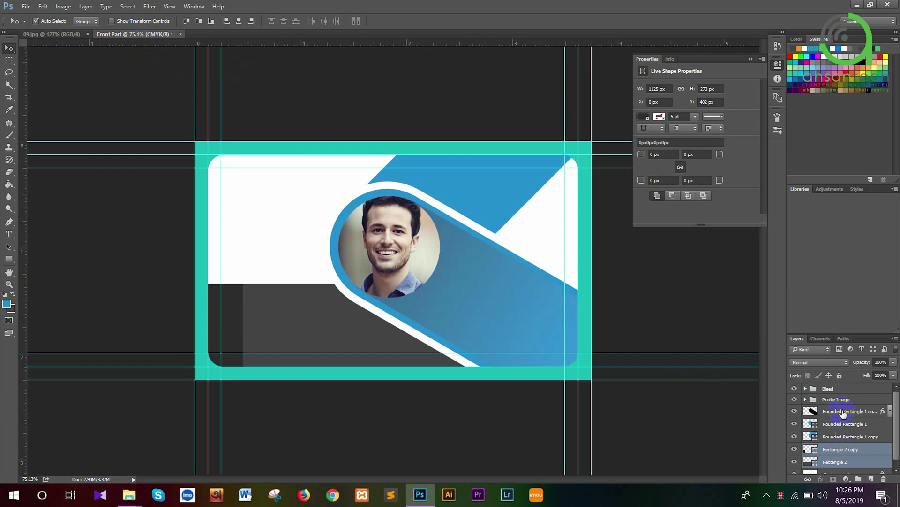
# Move the pill shapes and profile photo to the right and slightly down
pyautogui.click(844, 436)
pyautogui.keyDown('shift'); pyautogui.click(838, 400); pyautogui.keyUp('shift')
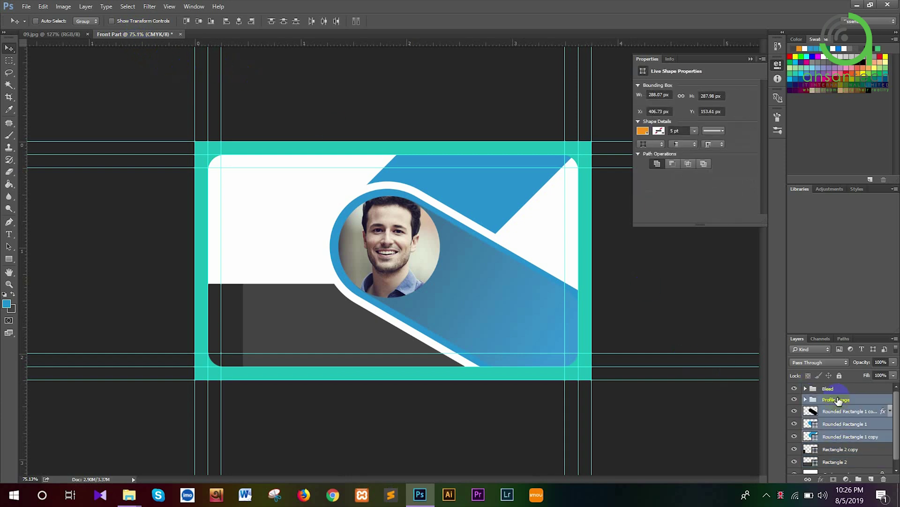
pyautogui.hotkey('ctrl', 't')
pyautogui.moveTo(515, 266)
pyautogui.mouseDown()
pyautogui.moveTo(530, 279)
pyautogui.moveTo(527, 267)
pyautogui.mouseUp()
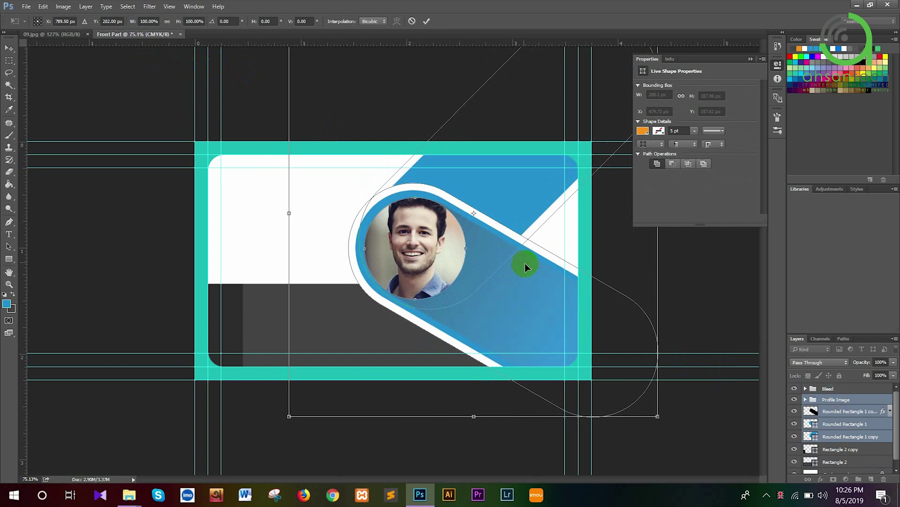
pyautogui.press('Return')
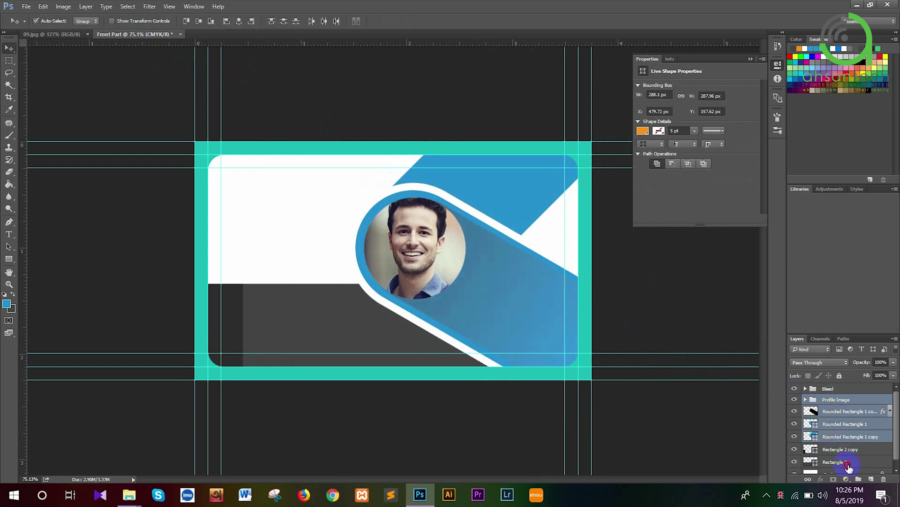
# Raise the top of the dark gray band and its copy to about 326 px tall from 349 px
pyautogui.moveTo(844, 461); pyautogui.dragTo(842, 450)
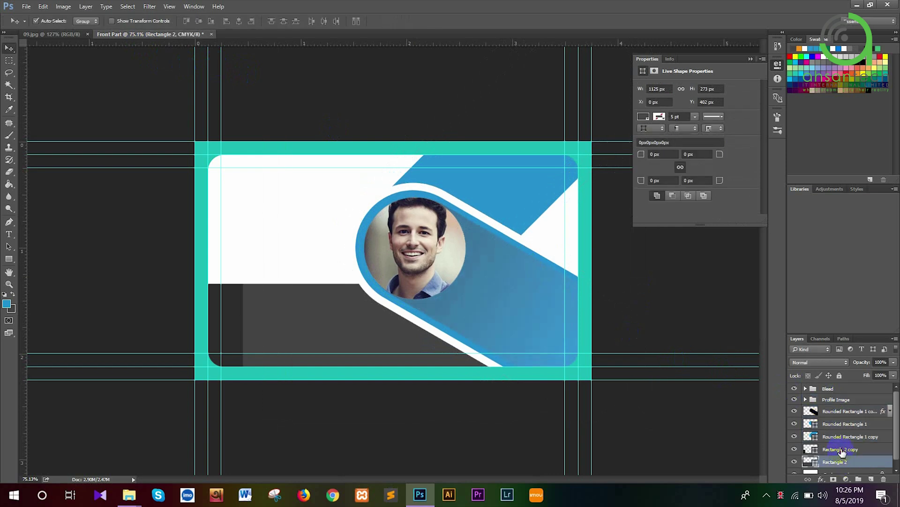
pyautogui.keyDown('shift'); pyautogui.click(841, 450); pyautogui.keyUp('shift')
pyautogui.hotkey('ctrl', 't')
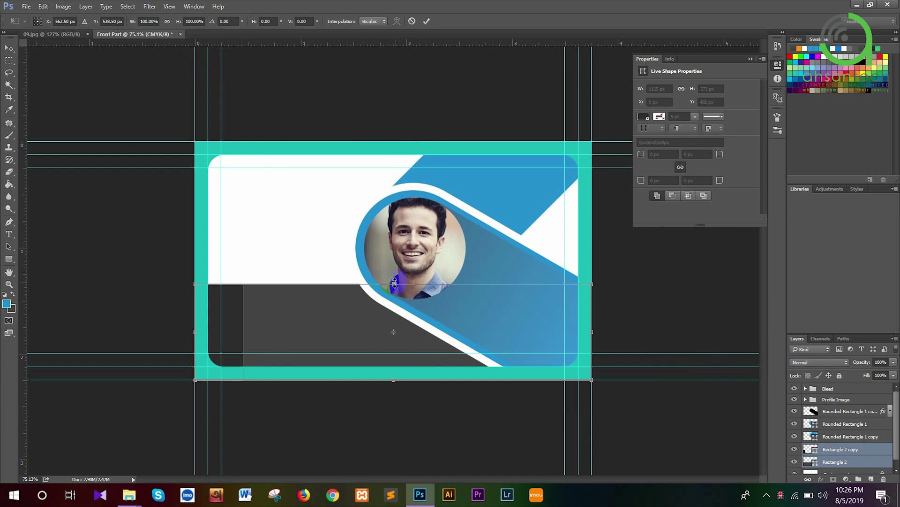
pyautogui.moveTo(394, 283); pyautogui.dragTo(388, 263)
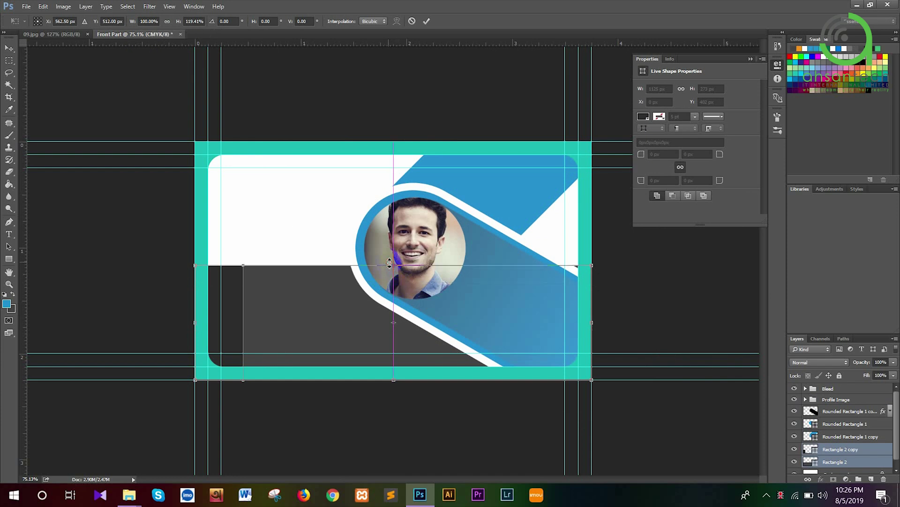
pyautogui.press('Return')
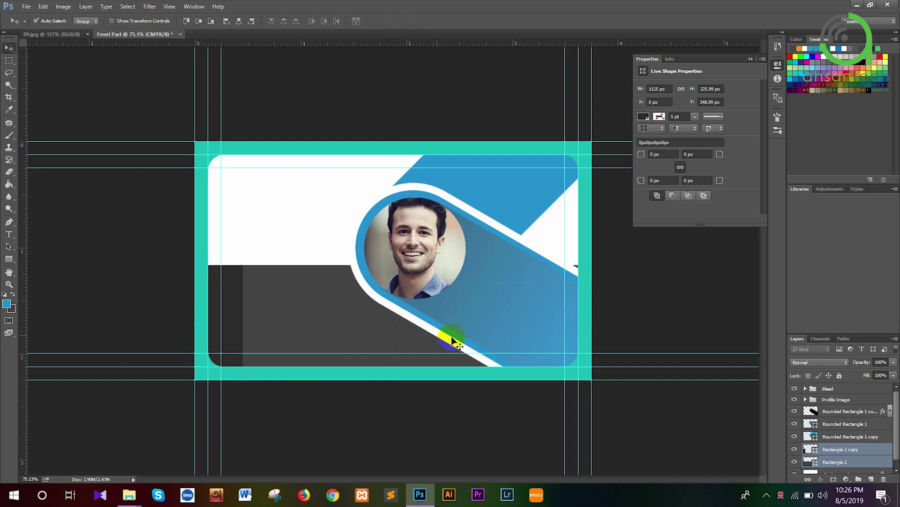
# Shift the pill and profile photo a few more pixels right and down
pyautogui.click(838, 436)
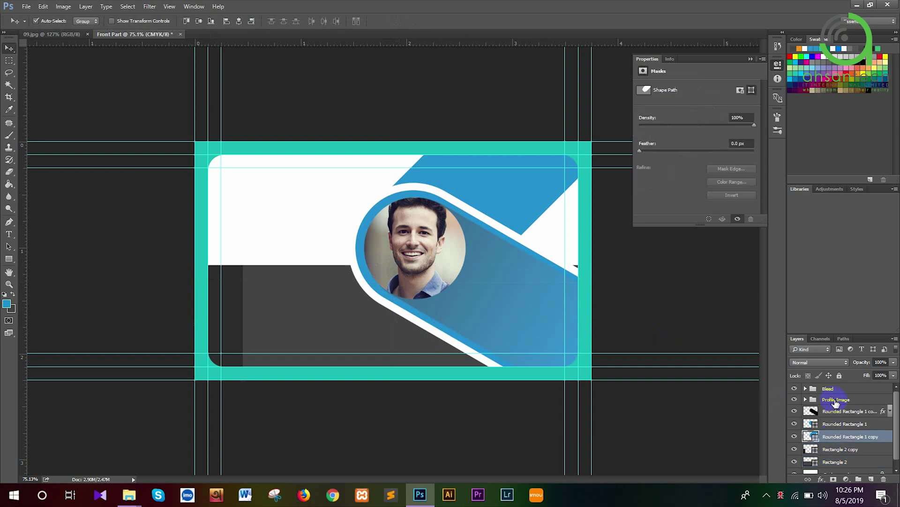
pyautogui.keyDown('shift'); pyautogui.click(834, 400); pyautogui.keyUp('shift')
pyautogui.hotkey('ctrl', 't')
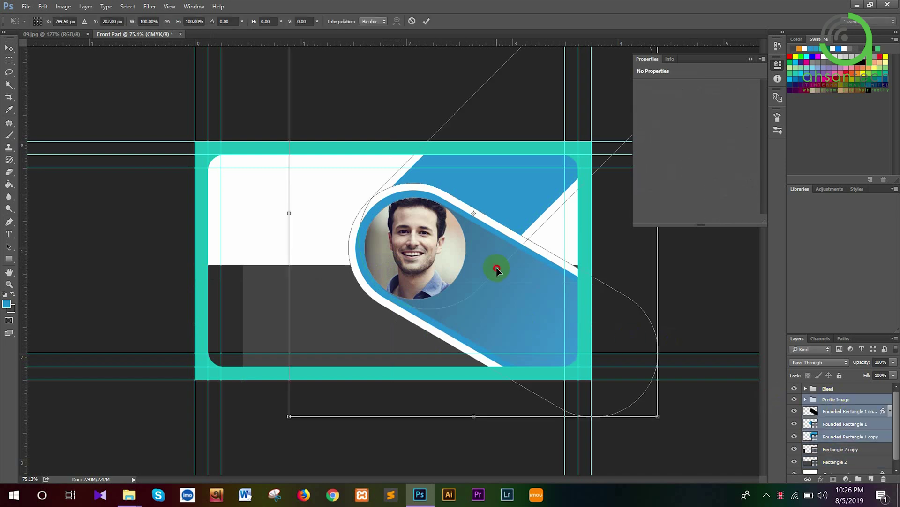
pyautogui.moveTo(500, 265)
pyautogui.mouseDown()
pyautogui.moveTo(507, 259)
pyautogui.moveTo(502, 270)
pyautogui.mouseUp()
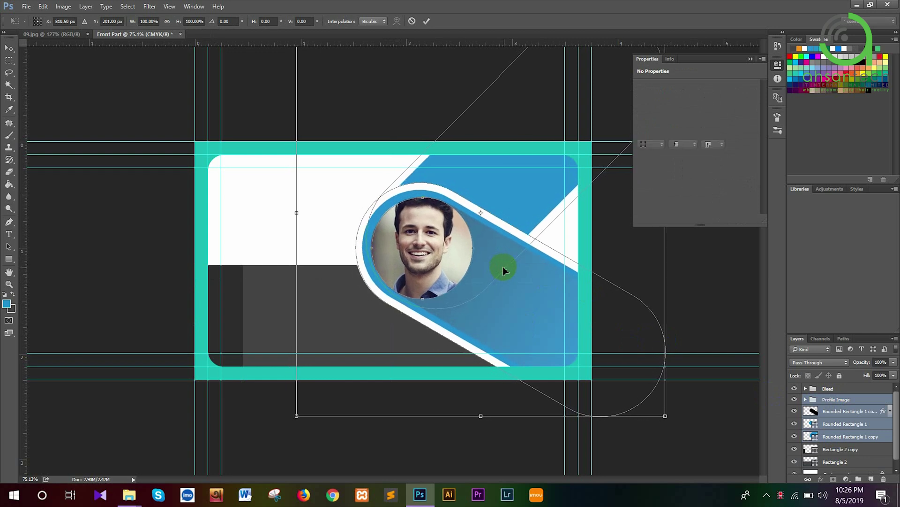
pyautogui.press('Return')
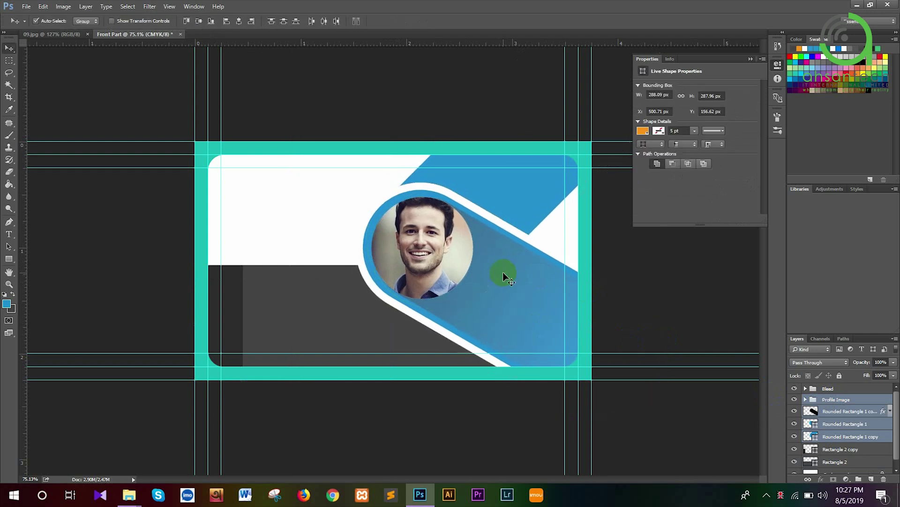
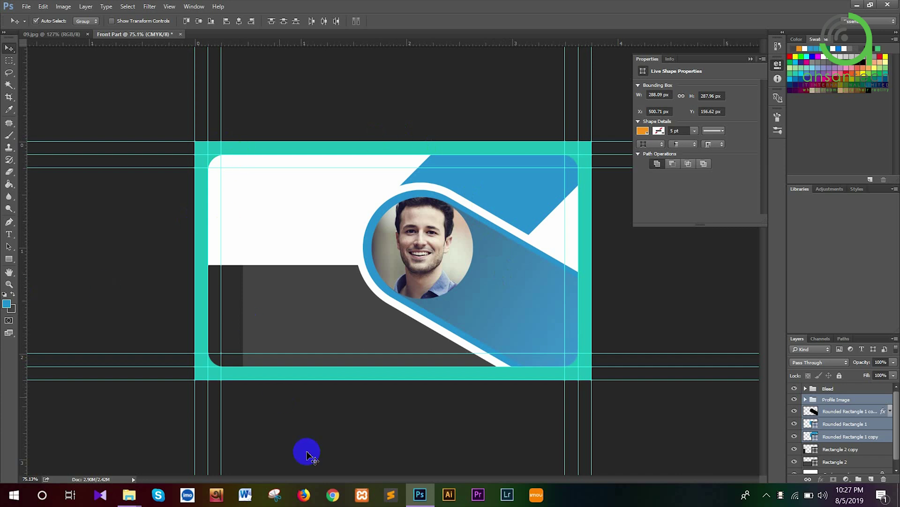
# Check the reference business card mockup, then return to the card front document
pyautogui.click(66, 35)
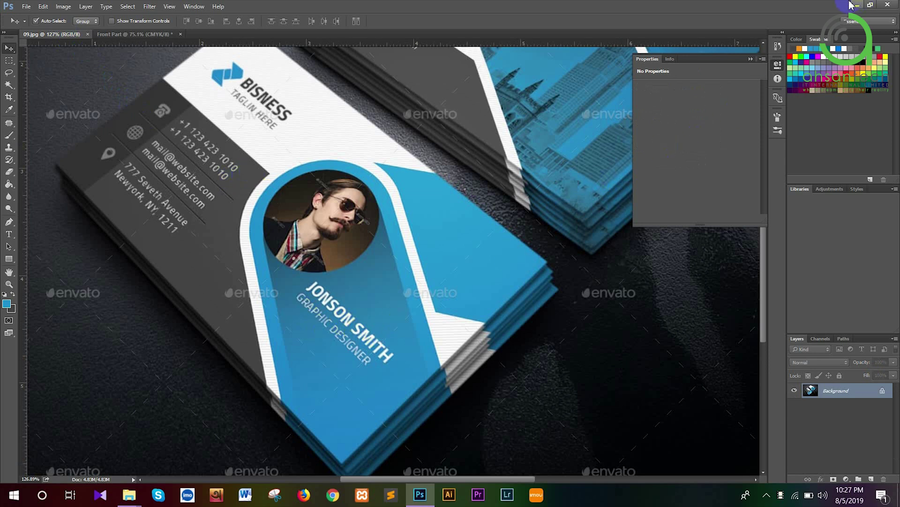
pyautogui.click(149, 38)
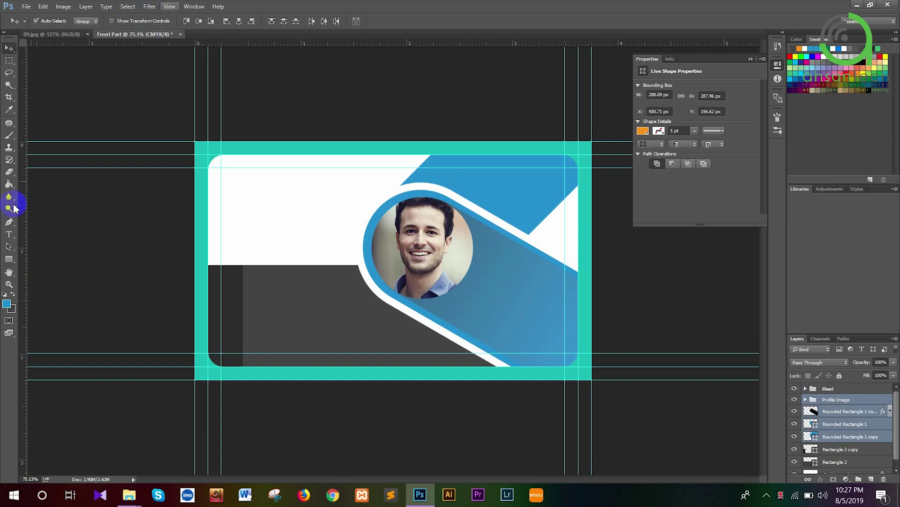
pyautogui.click(9, 234)
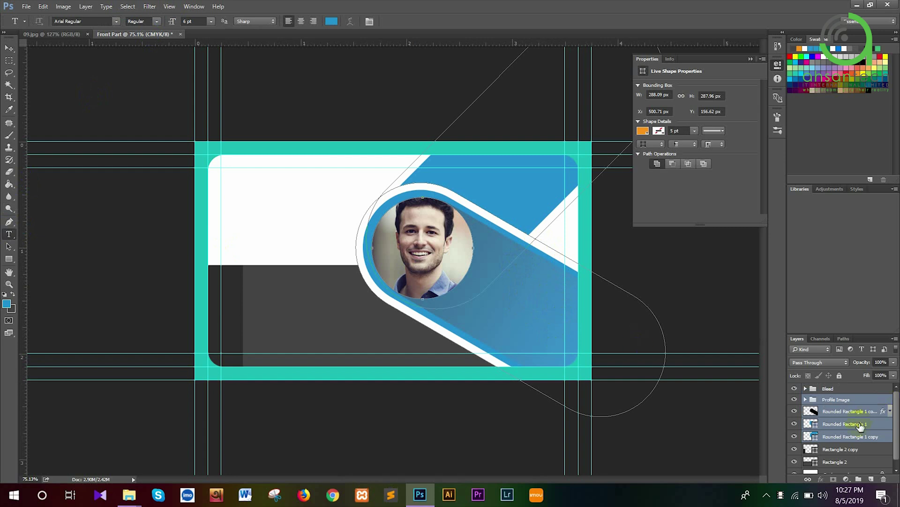
# Group the five background shape layers as 'Designs' and add a blank layer above it
pyautogui.click(852, 411)
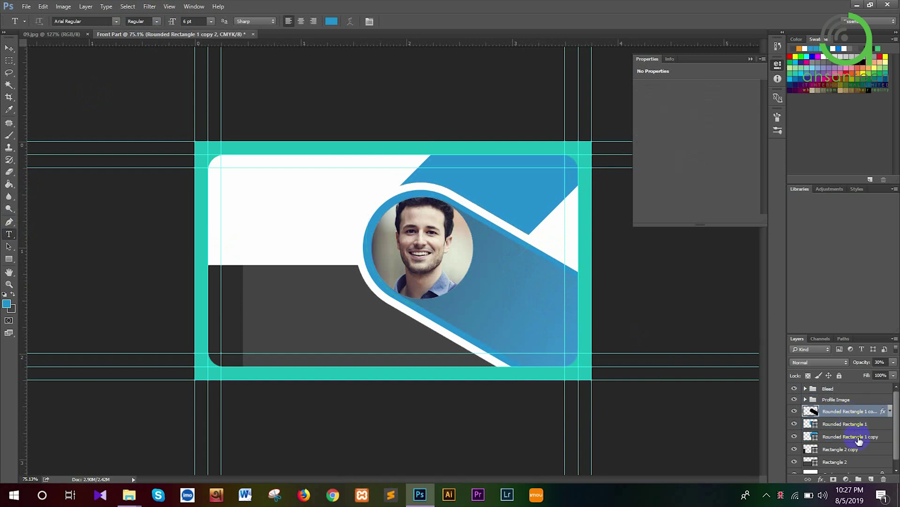
pyautogui.keyDown('shift'); pyautogui.click(855, 461); pyautogui.keyUp('shift')
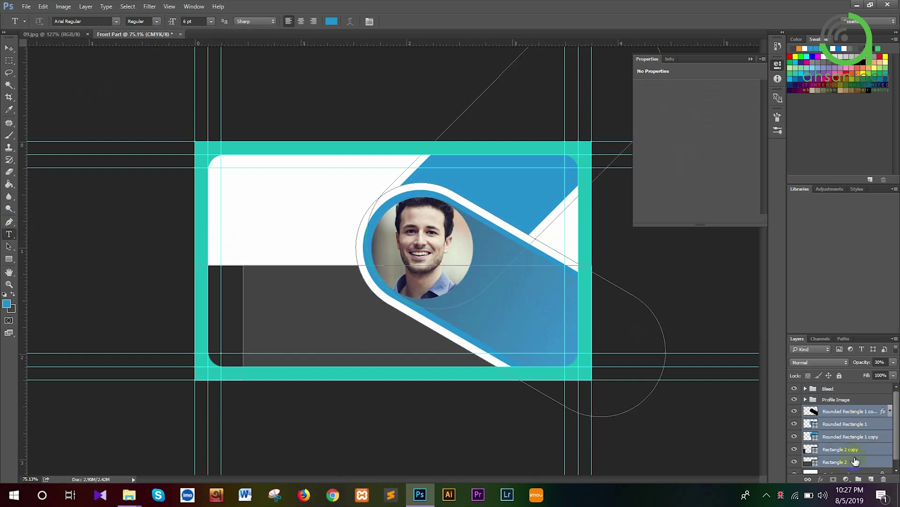
pyautogui.hotkey('ctrl', 'g')
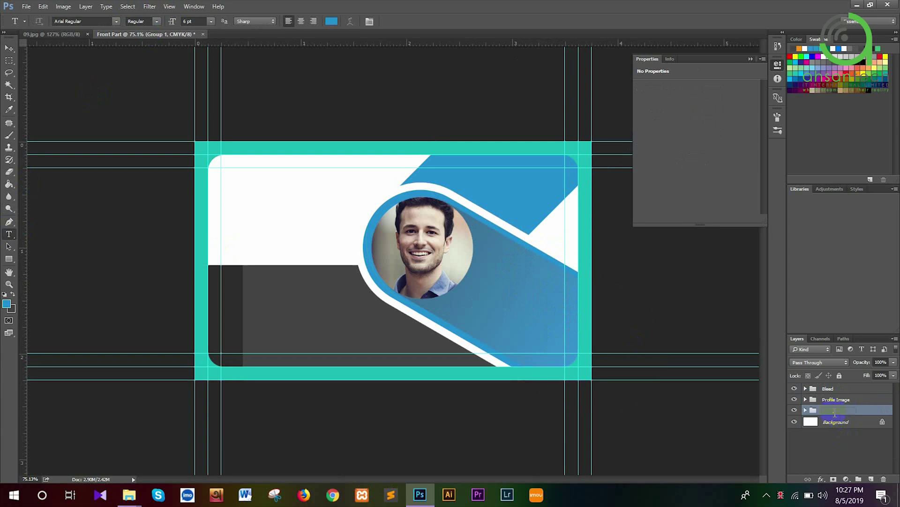
pyautogui.doubleClick(833, 410)
pyautogui.press('Return')
pyautogui.click(870, 478)
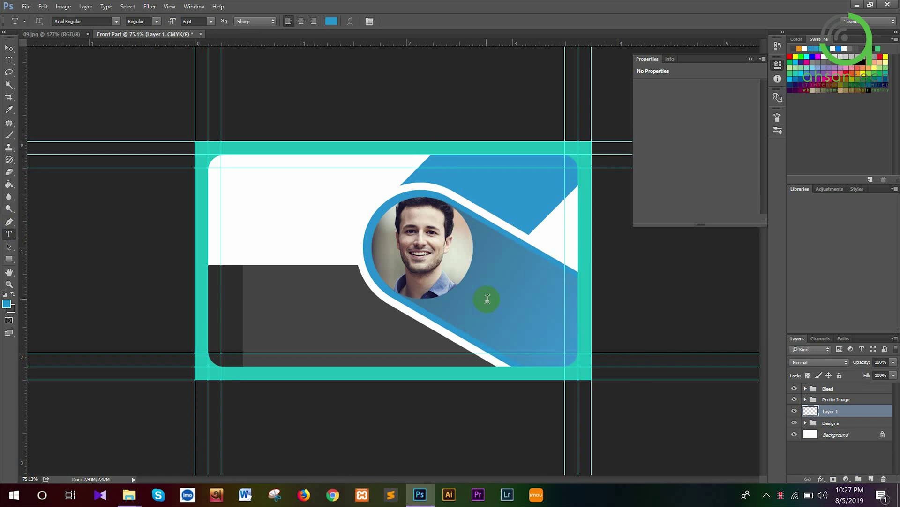
# Type the name on the blue pill and make it white at 7 pt
pyautogui.click(488, 299)
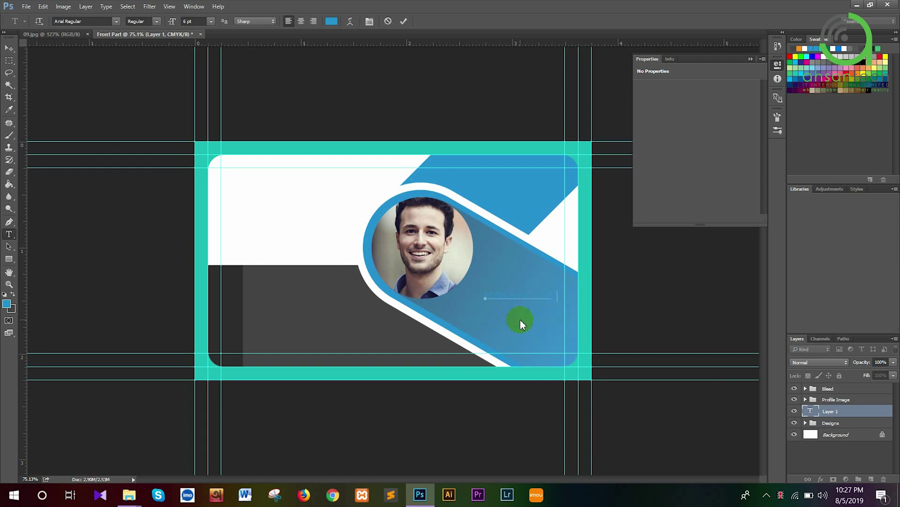
pyautogui.hotkey('ctrl', 'a')
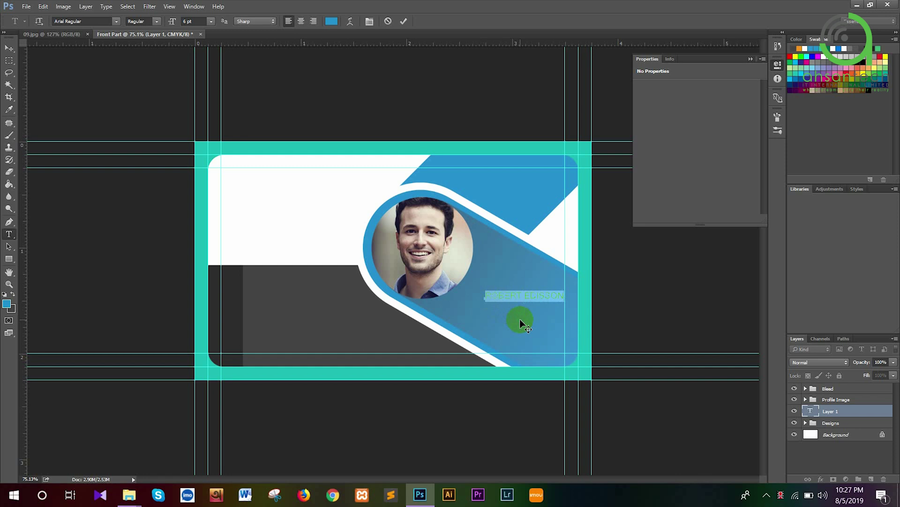
pyautogui.click(331, 21)
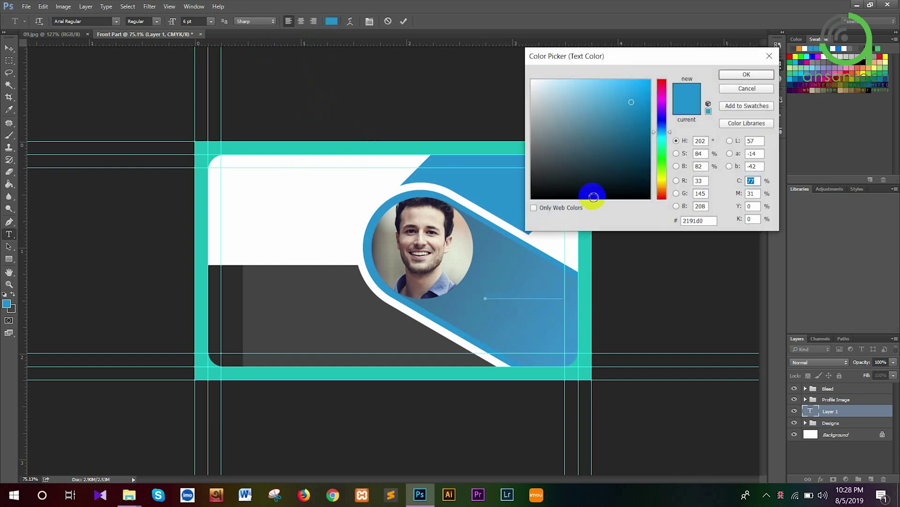
pyautogui.click(535, 112)
pyautogui.moveTo(535, 113); pyautogui.dragTo(530, 76)
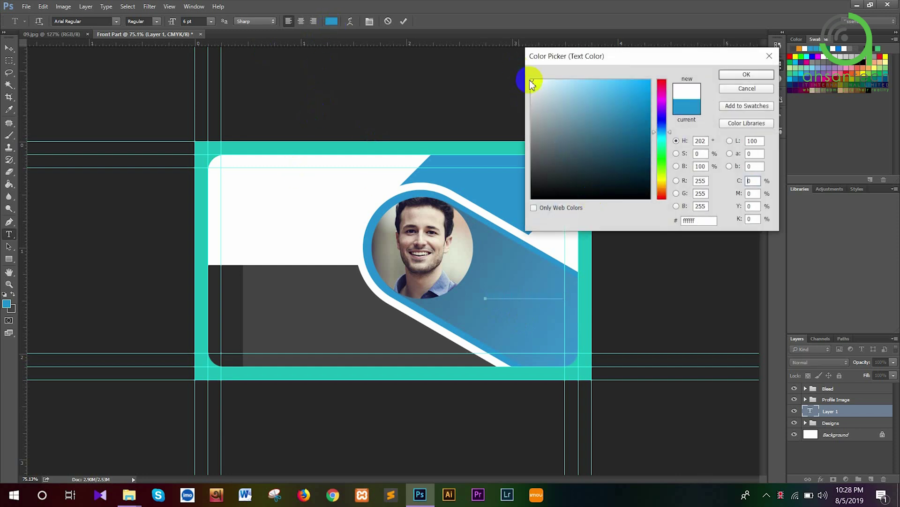
pyautogui.click(730, 74)
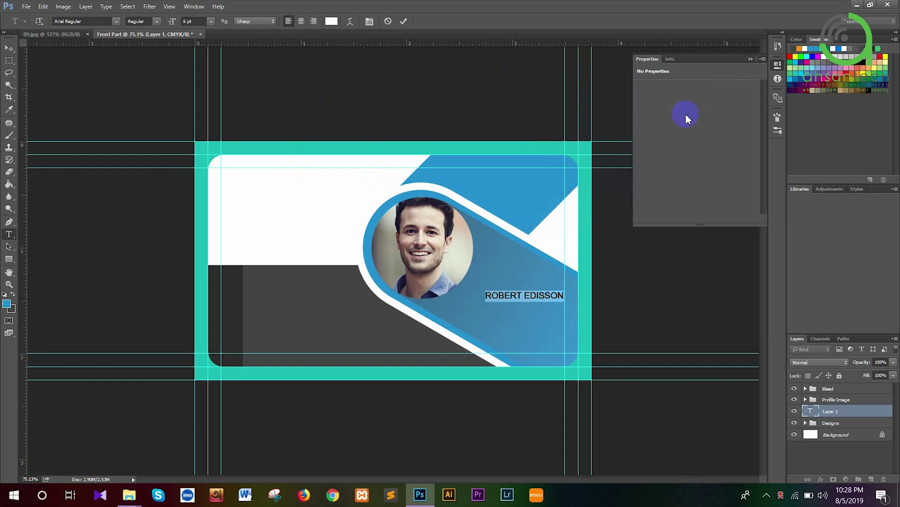
pyautogui.click(194, 23)
pyautogui.scroll(2, 193, 22)
pyautogui.write('7')
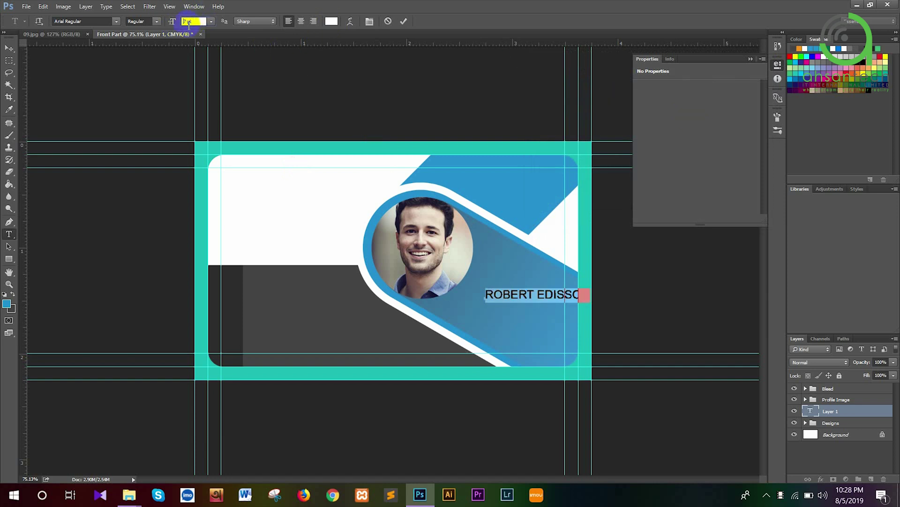
pyautogui.press('Return')
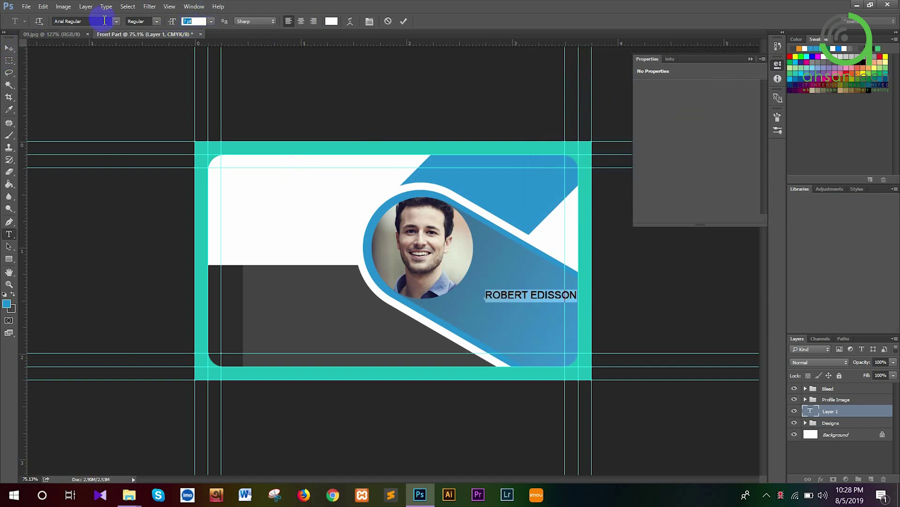
# Change the name's font to Roboto Regular and shift it slightly left
pyautogui.click(109, 22)
pyautogui.write('roboto')
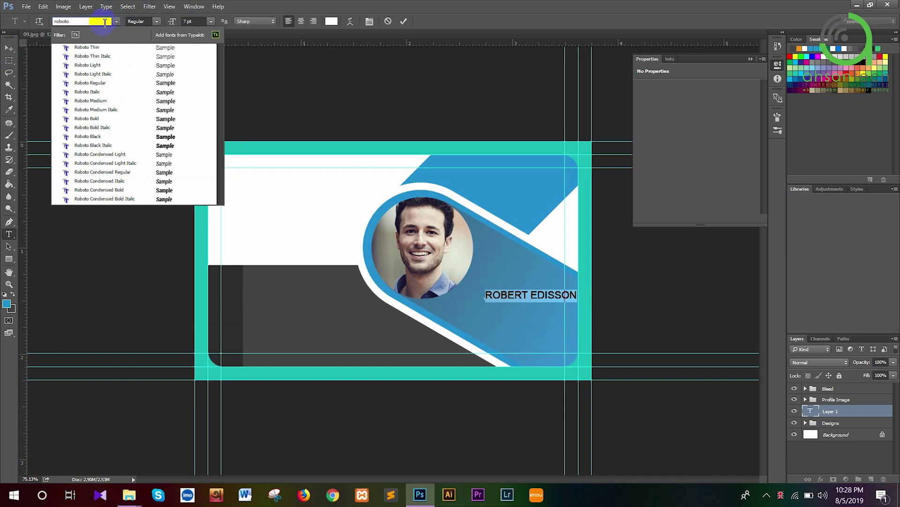
pyautogui.press('Down')
pyautogui.press('Down')
pyautogui.press('Down')
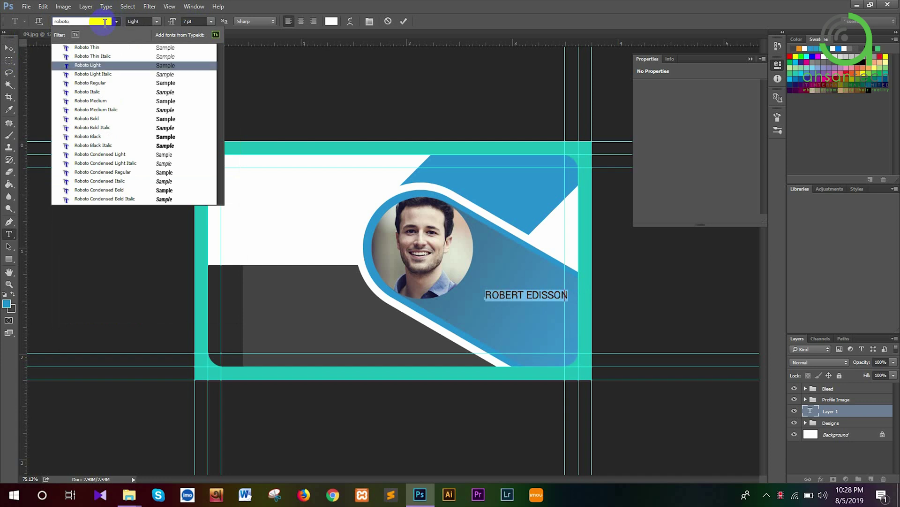
pyautogui.press('Down')
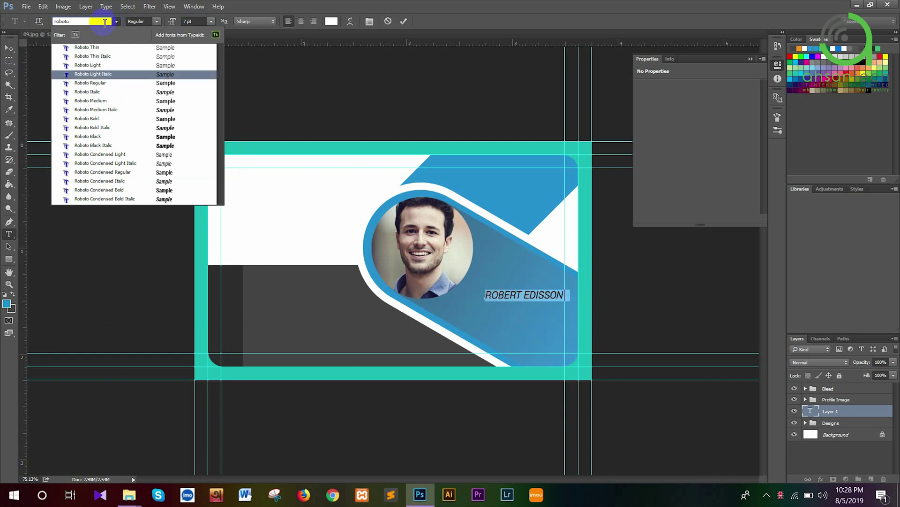
pyautogui.press('Down')
pyautogui.press('Return')
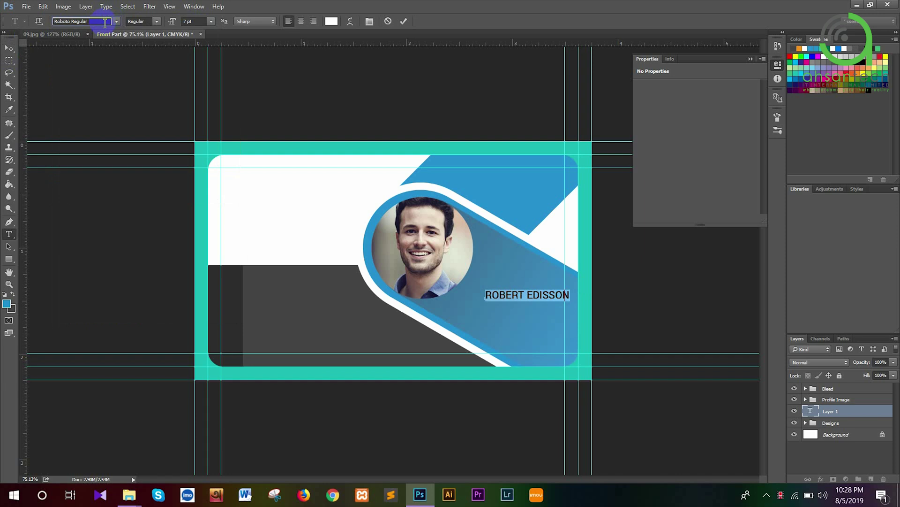
pyautogui.click(10, 49)
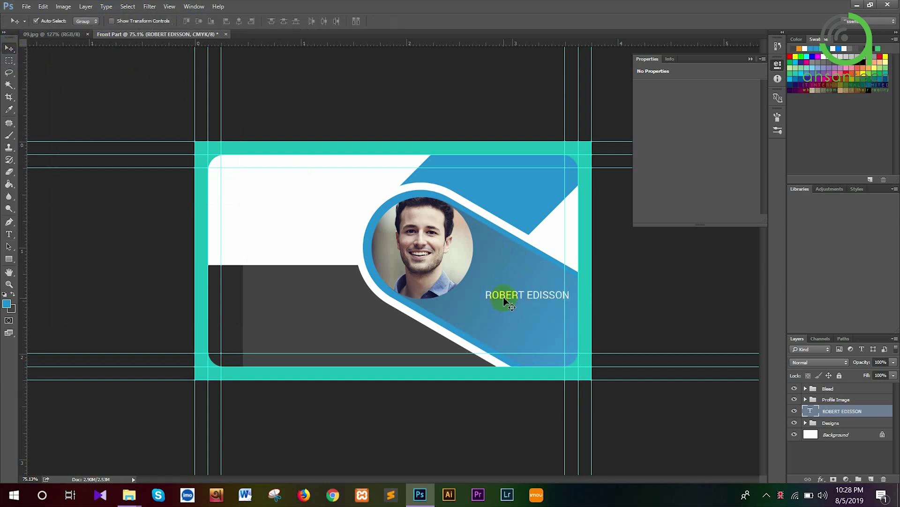
pyautogui.moveTo(503, 300); pyautogui.dragTo(490, 289)
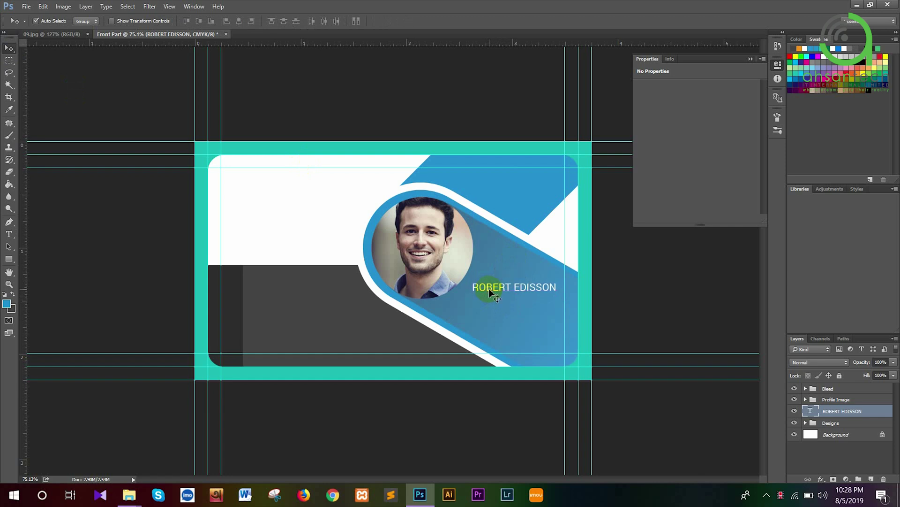
# Enlarge the name to 8 pt and move it left and down on the pill
pyautogui.doubleClick(810, 411)
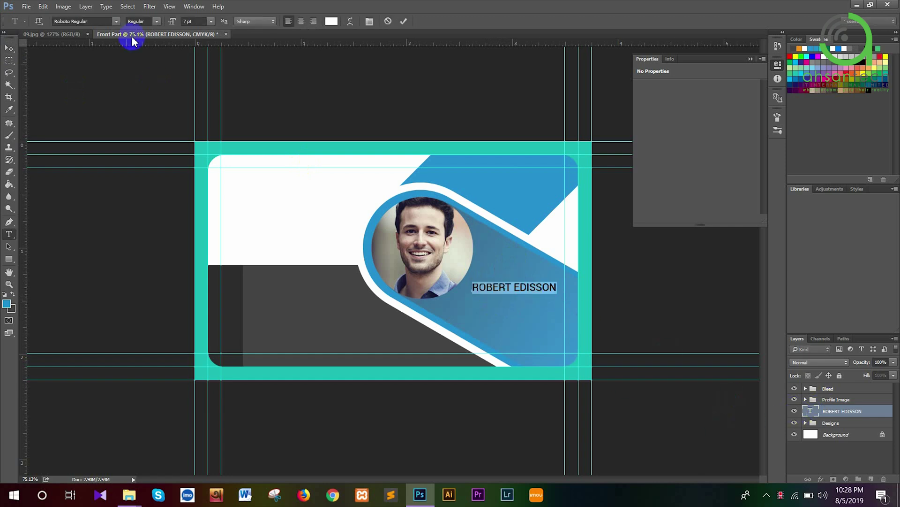
pyautogui.click(202, 22)
pyautogui.moveTo(207, 21); pyautogui.dragTo(180, 21)
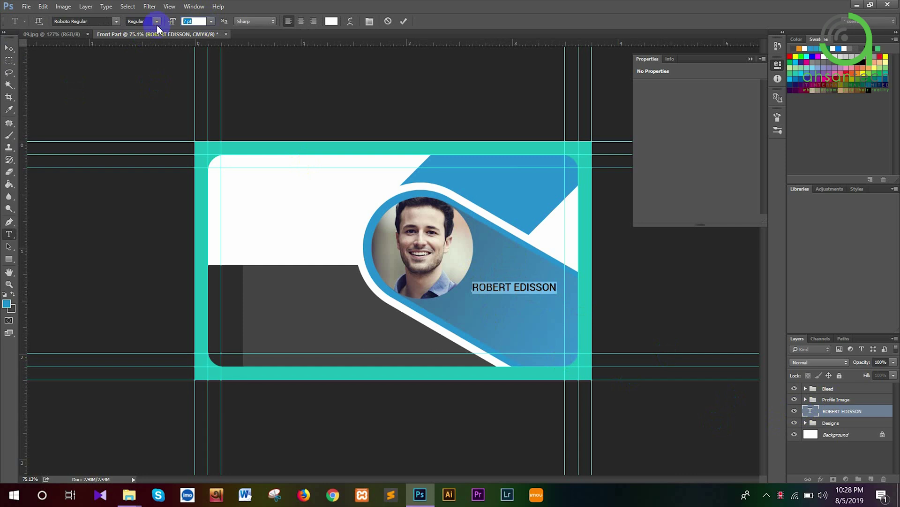
pyautogui.write('8')
pyautogui.press('Return')
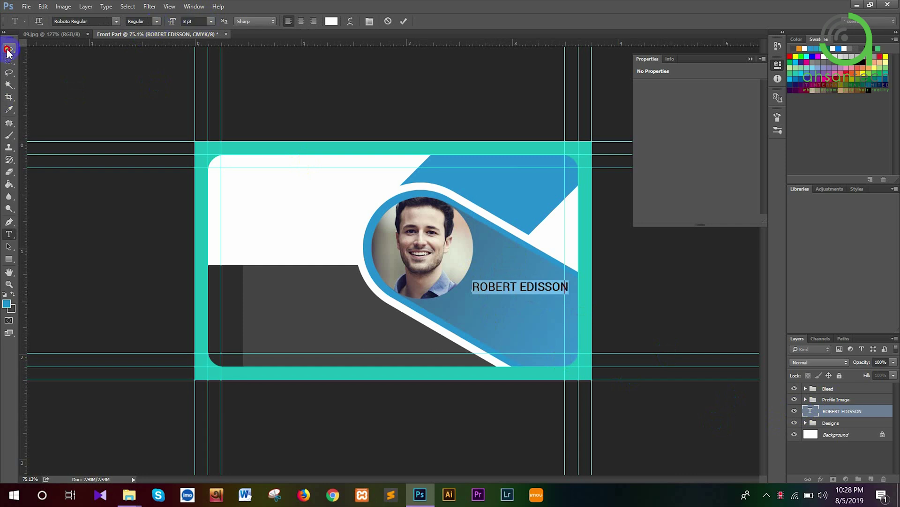
pyautogui.click(9, 49)
pyautogui.moveTo(502, 287); pyautogui.dragTo(489, 296)
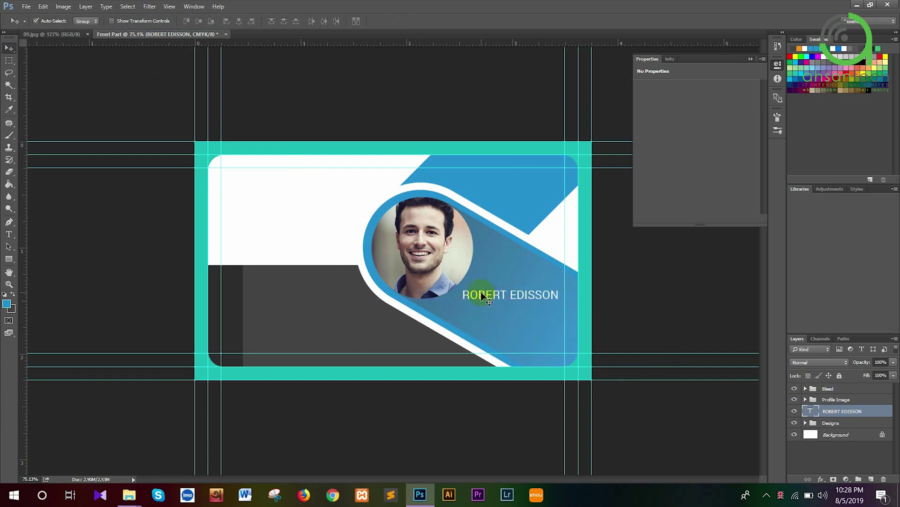
# Duplicate the name text layer and nudge the copy down below the name
pyautogui.hotkey('ctrl', 'j')
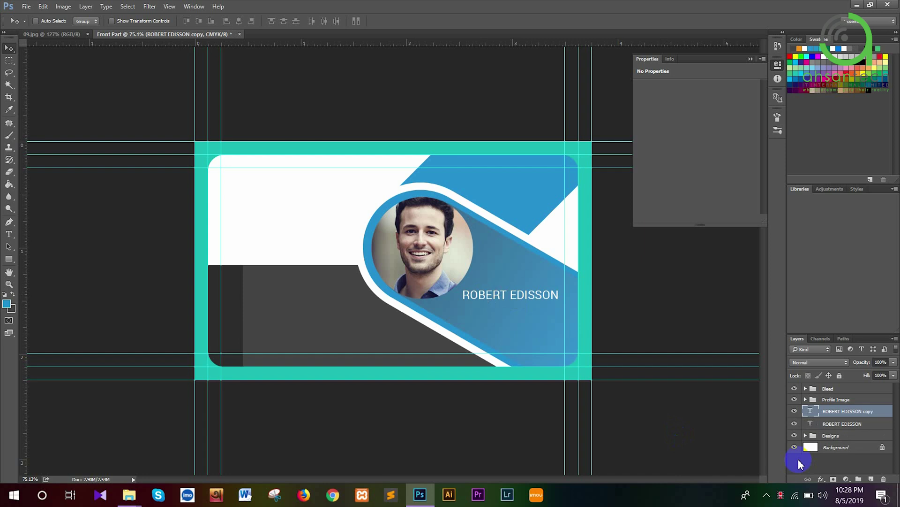
pyautogui.hotkey('ctrl', 't')
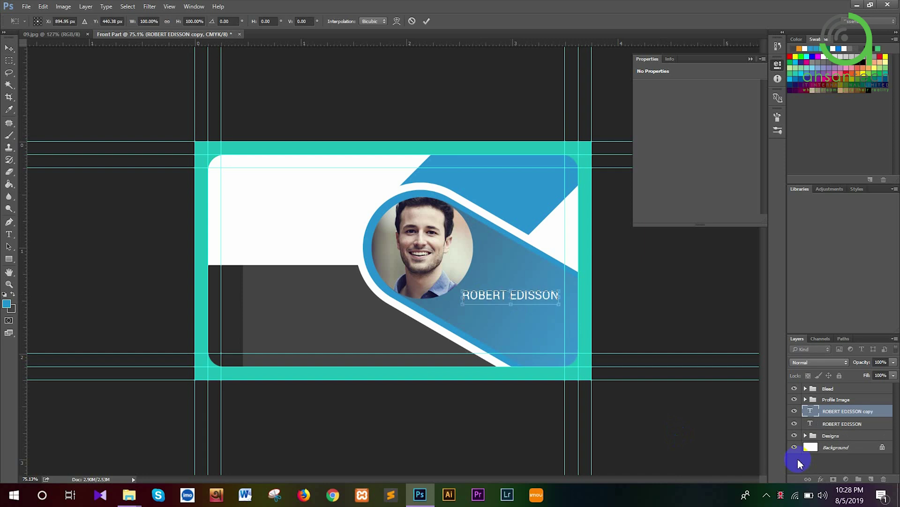
pyautogui.hotkey('shift', 'Down')
pyautogui.hotkey('shift', 'Down')
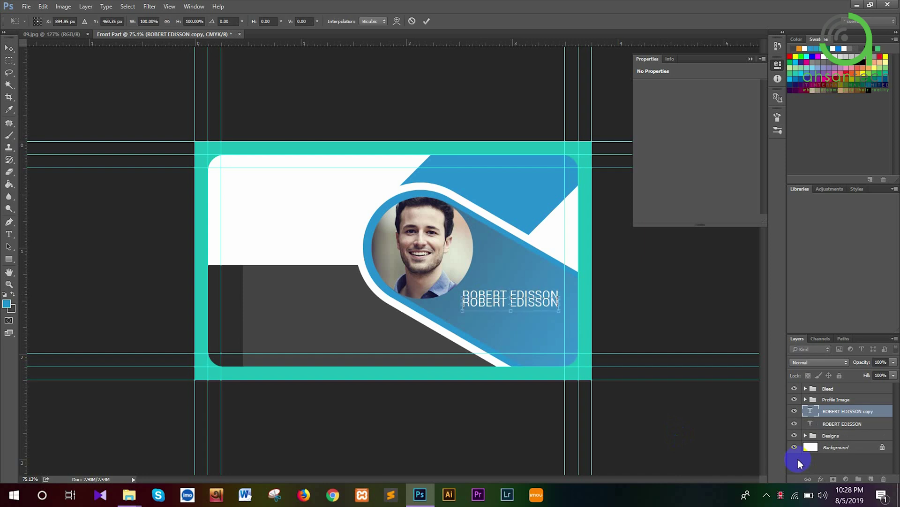
pyautogui.press('Down')
pyautogui.press('Down')
pyautogui.press('Down')
pyautogui.press('Down')
pyautogui.press('Down')
pyautogui.press('Down')
pyautogui.press('Down')
pyautogui.press('Down')
pyautogui.press('Down')
pyautogui.press('Down')
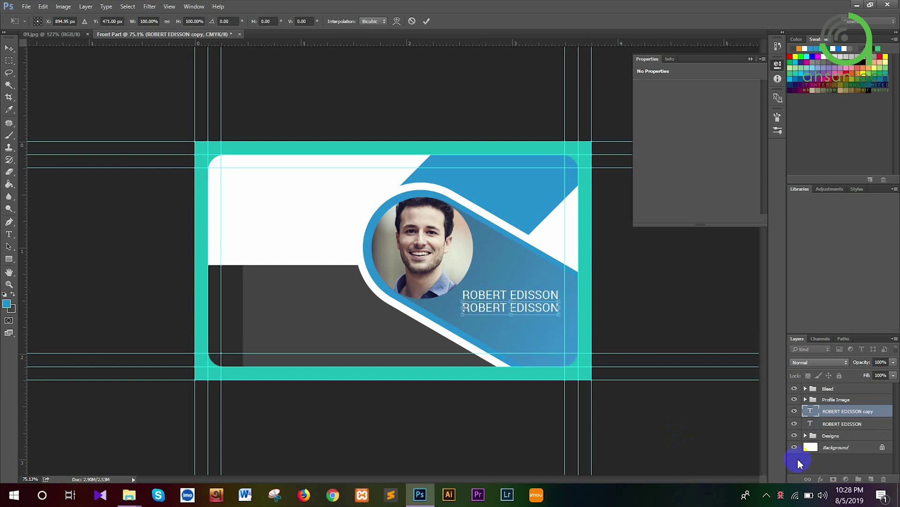
pyautogui.press('Return')
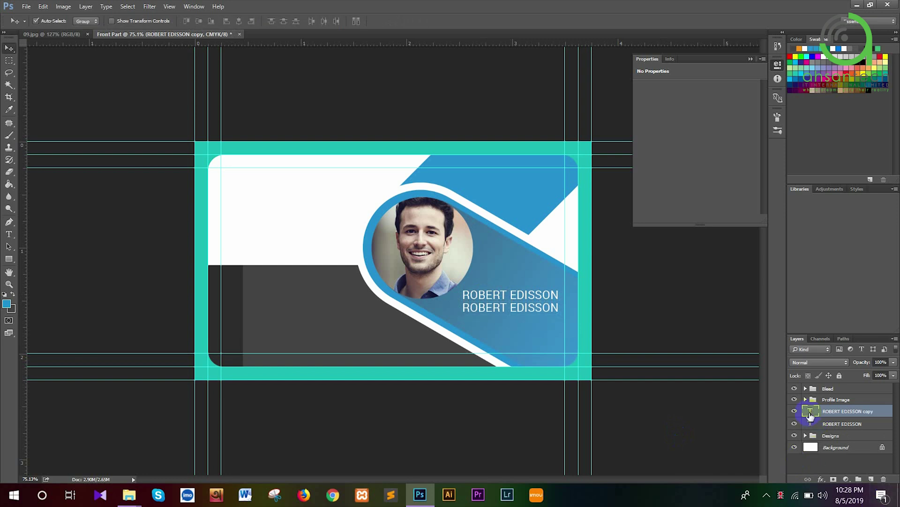
# Retype the copy as 'GRAPHICS DESIGNER' and reduce it to 6 pt
pyautogui.doubleClick(810, 411)
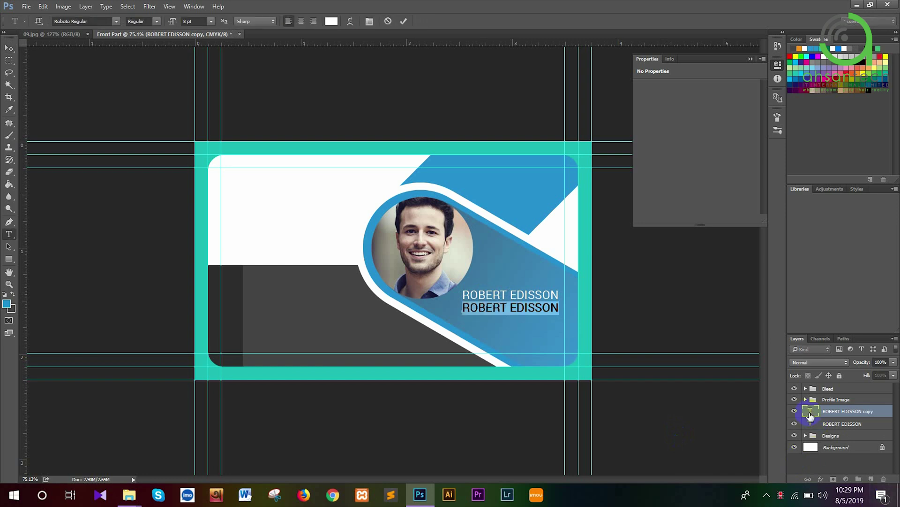
pyautogui.write('Gra')
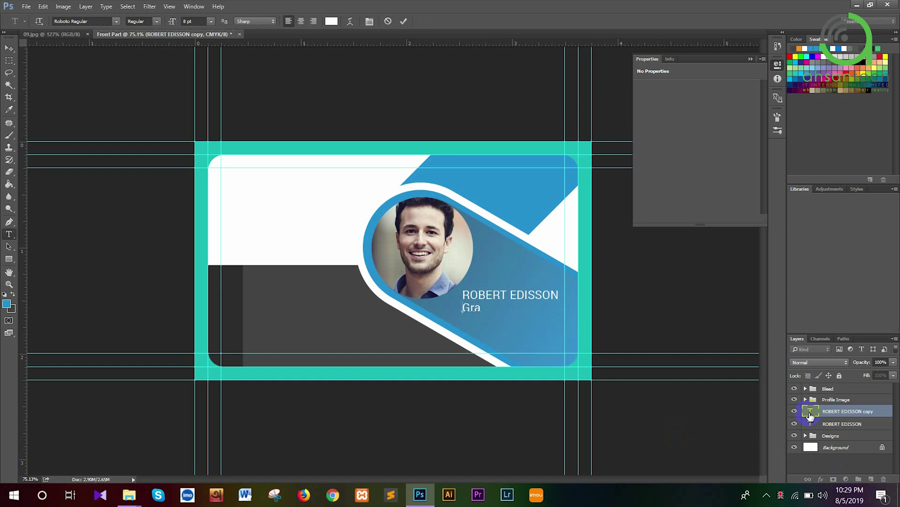
pyautogui.press('BackSpace')
pyautogui.press('BackSpace')
pyautogui.press('BackSpace')
pyautogui.write('GRAPHICS DESIGNER')
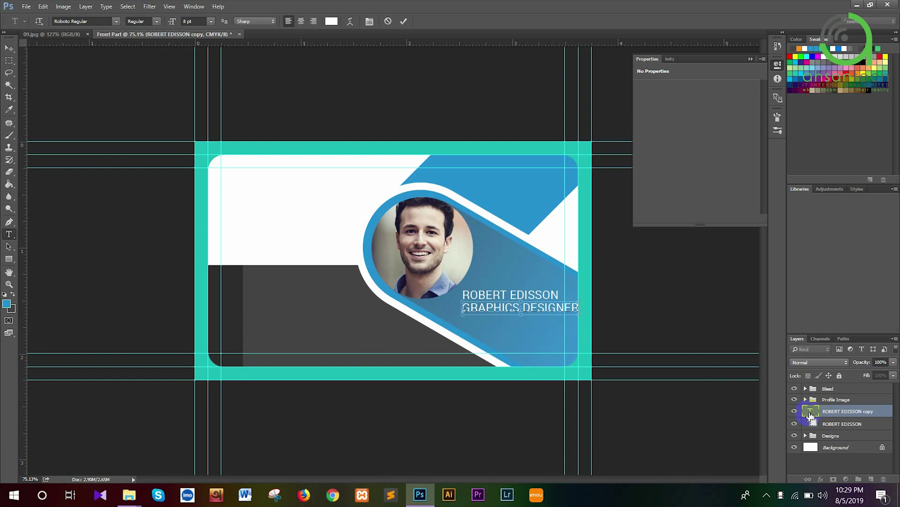
pyautogui.hotkey('ctrl', 'a')
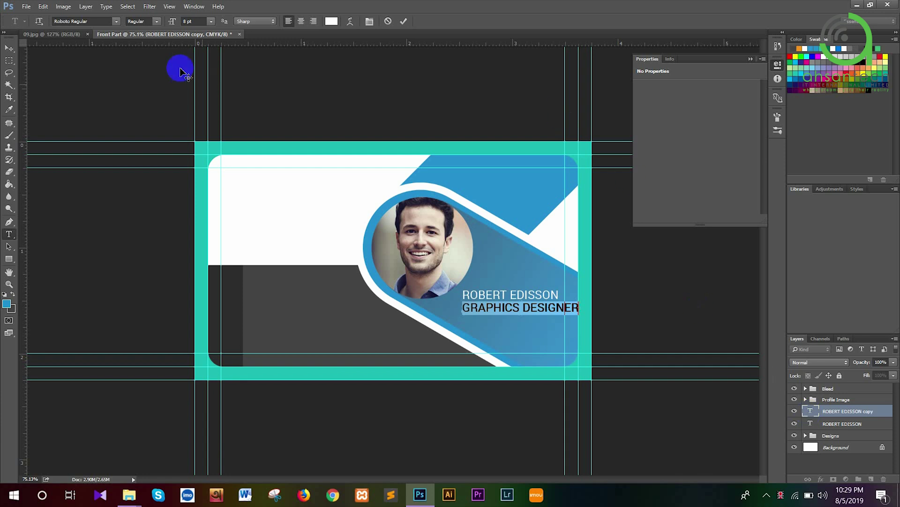
pyautogui.click(202, 22)
pyautogui.write('7')
pyautogui.press('Return')
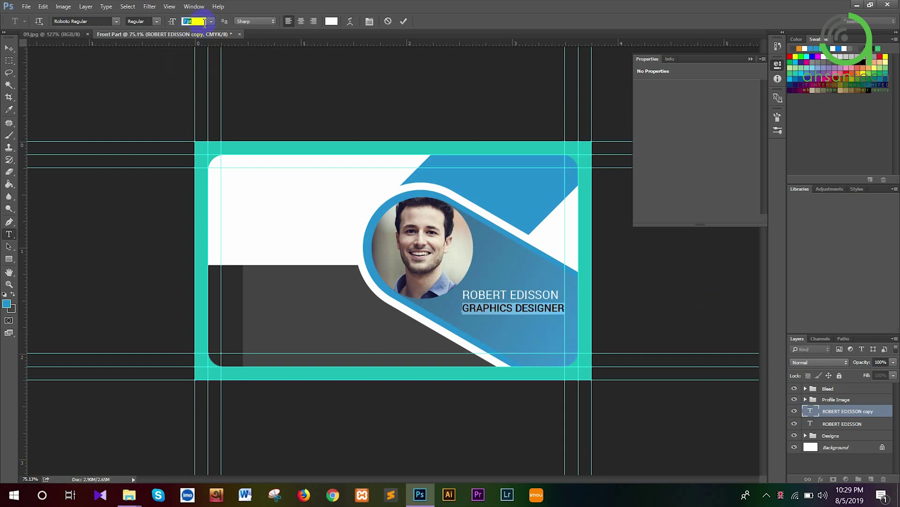
pyautogui.press('Down')
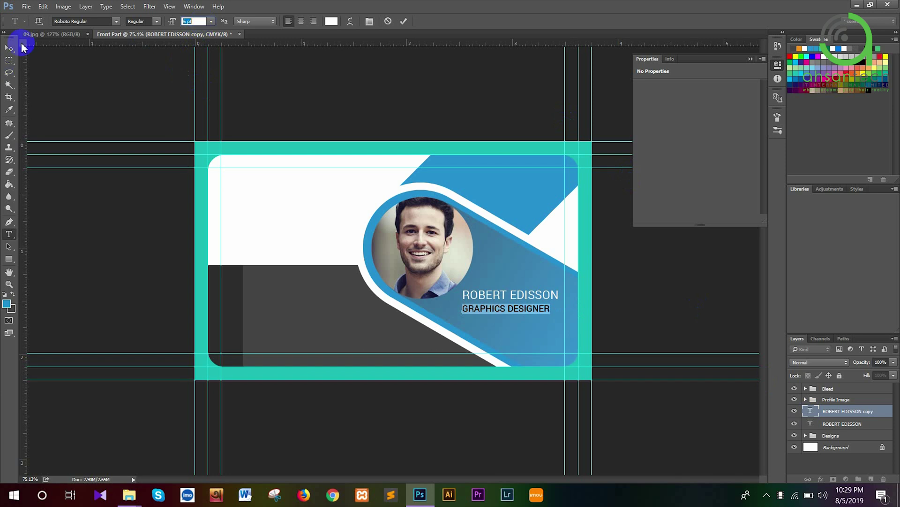
pyautogui.click(9, 48)
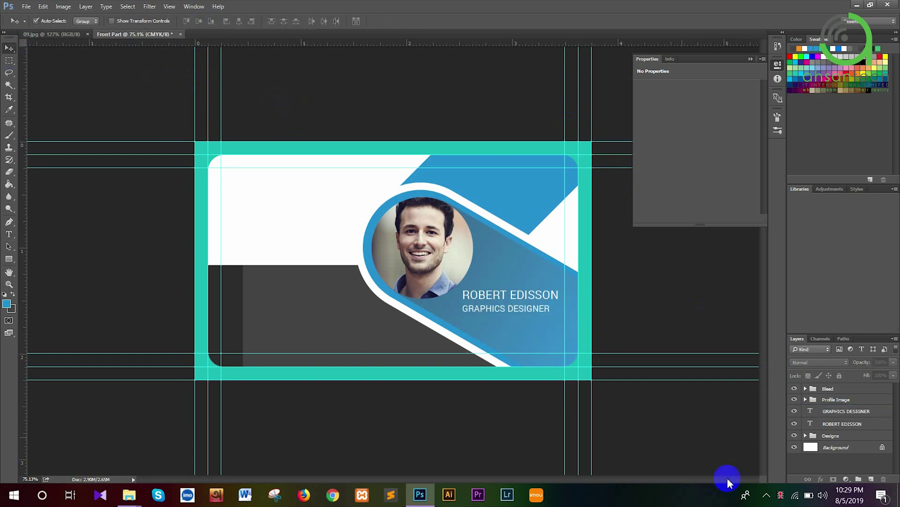
# Left-align the name and job title layers and group them as 'Name'
pyautogui.moveTo(828, 424); pyautogui.dragTo(831, 416)
pyautogui.keyDown('shift'); pyautogui.click(832, 416); pyautogui.keyUp('shift')
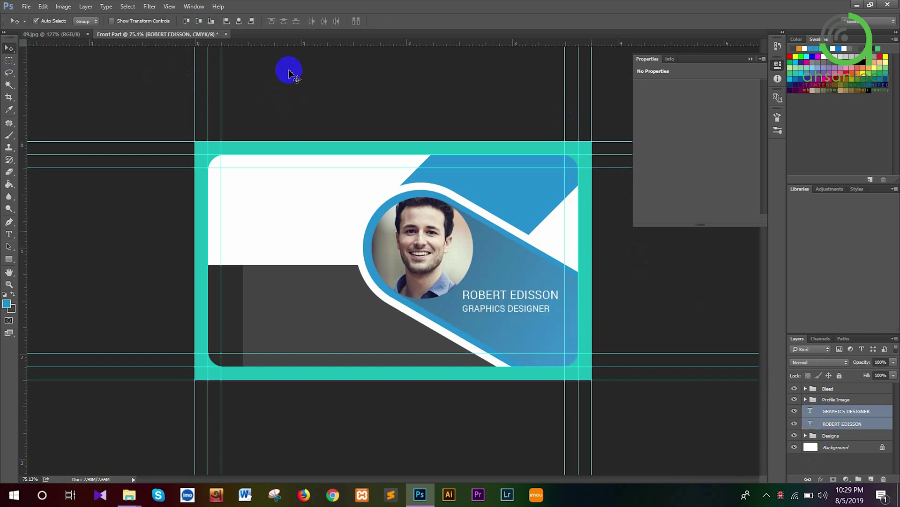
pyautogui.click(225, 21)
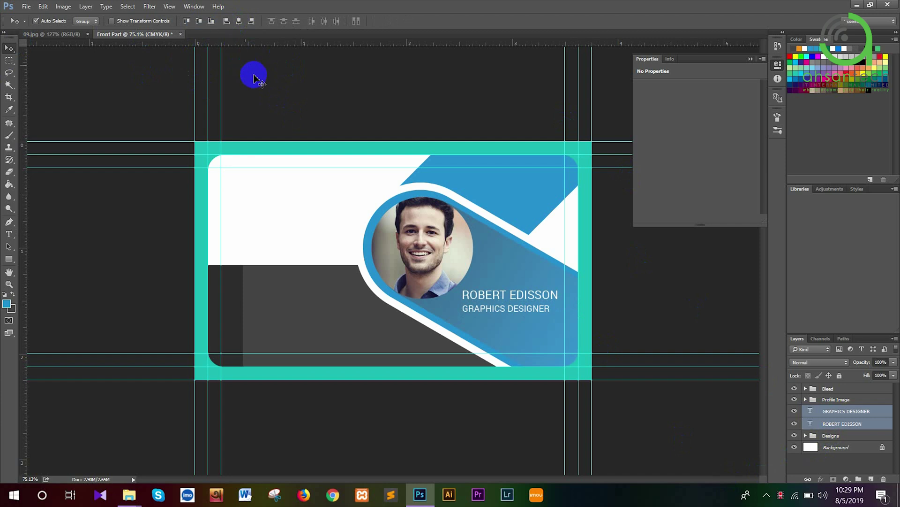
pyautogui.hotkey('ctrl', 'g')
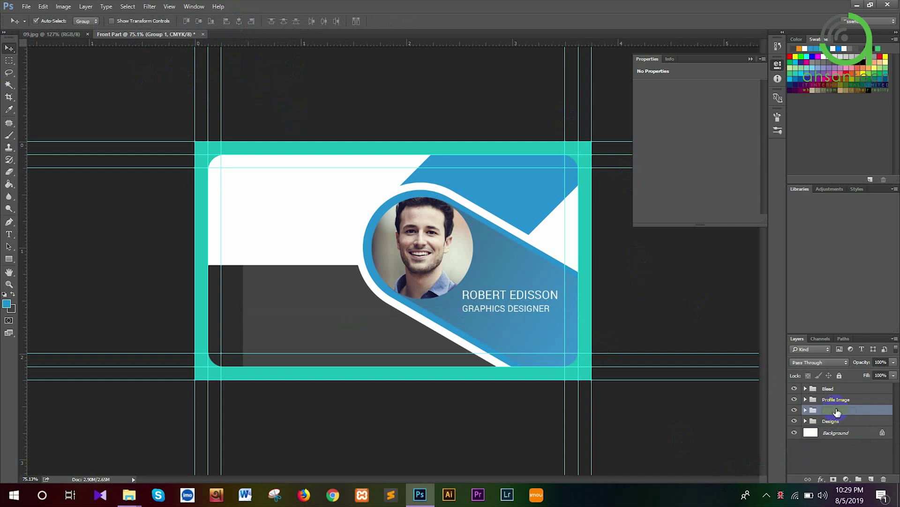
pyautogui.doubleClick(838, 411)
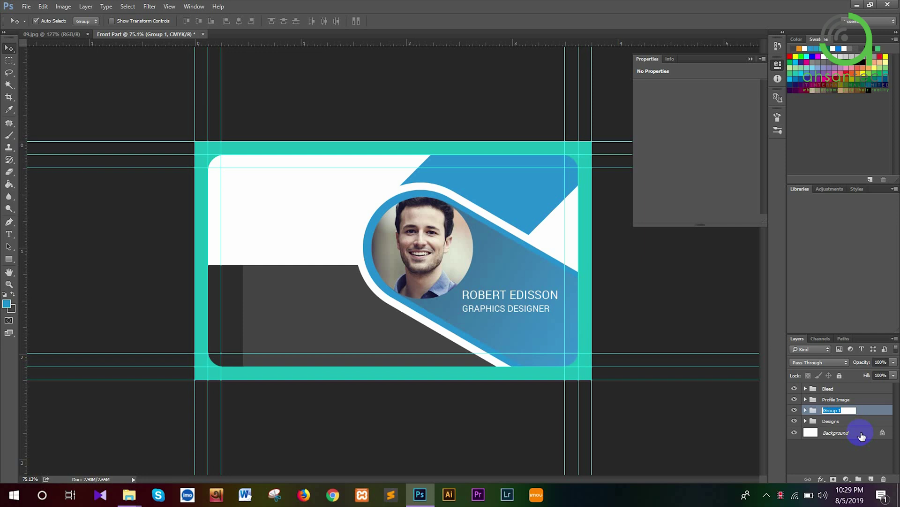
pyautogui.write('Name')
pyautogui.press('Return')
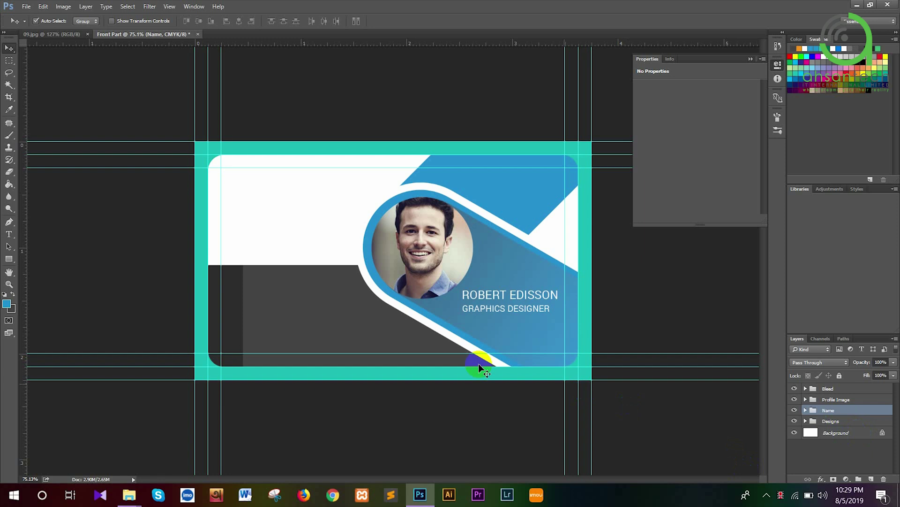
pyautogui.click(811, 415)
pyautogui.click(805, 410)
pyautogui.click(805, 411)
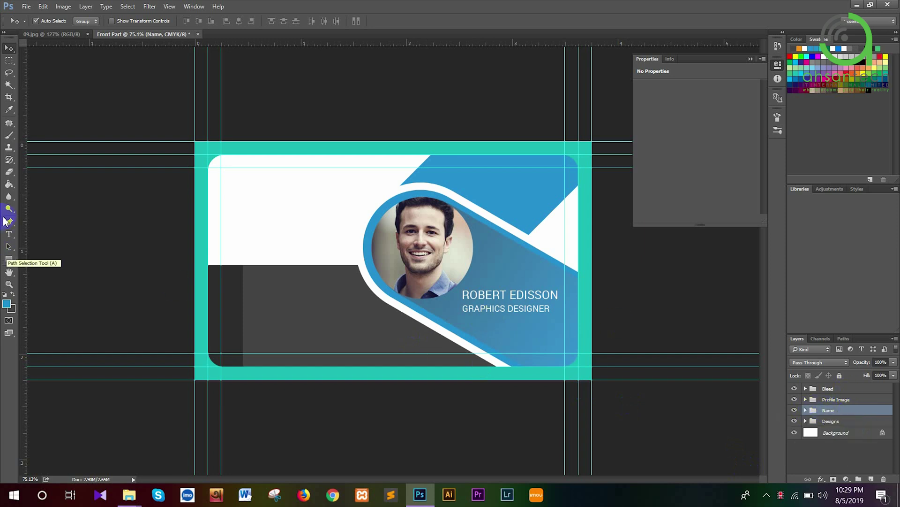
pyautogui.click(8, 233)
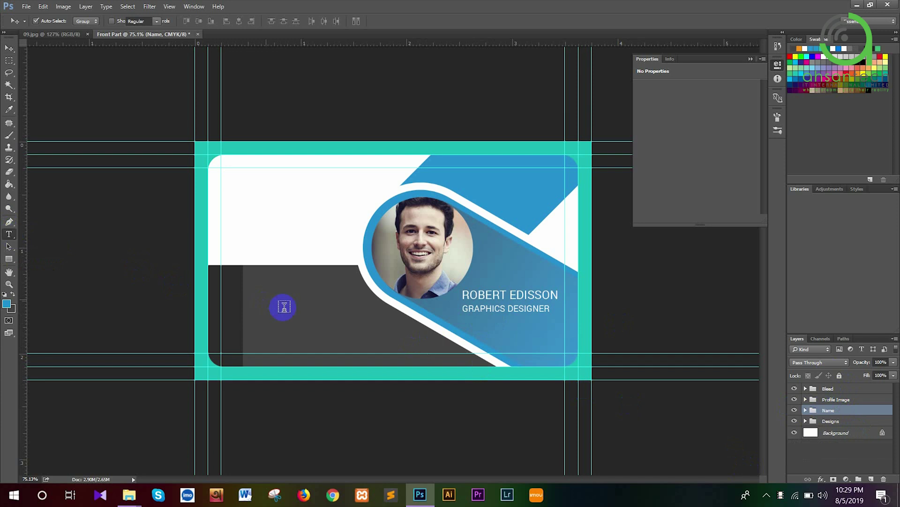
# Type the phone number on the dark lower-left area and paste it as a second line
pyautogui.click(246, 291)
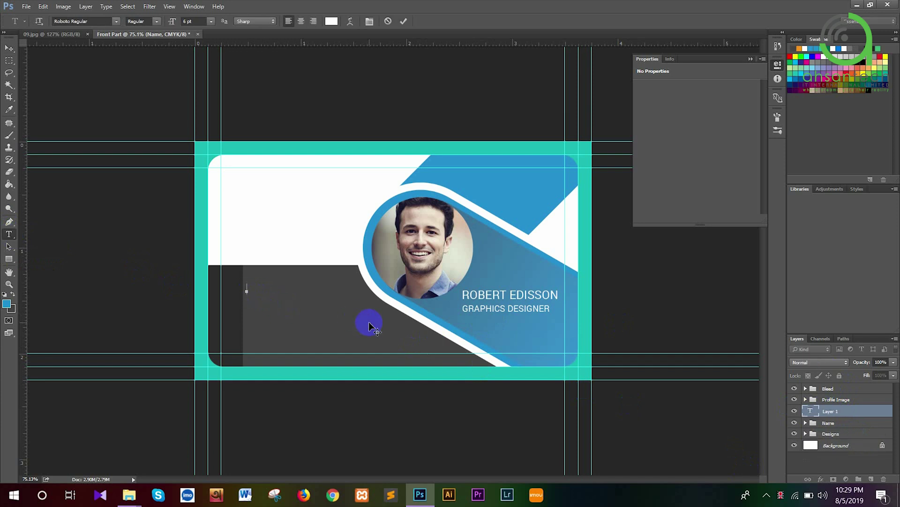
pyautogui.hotkey('ctrl', 'a')
pyautogui.hotkey('ctrl', 'c')
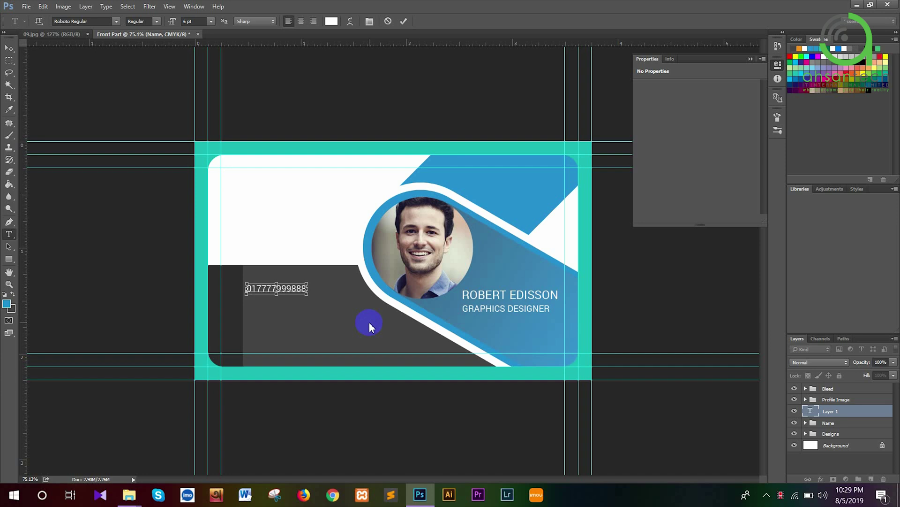
pyautogui.hotkey('ctrl', 'Return')
pyautogui.hotkey('ctrl', 'v')
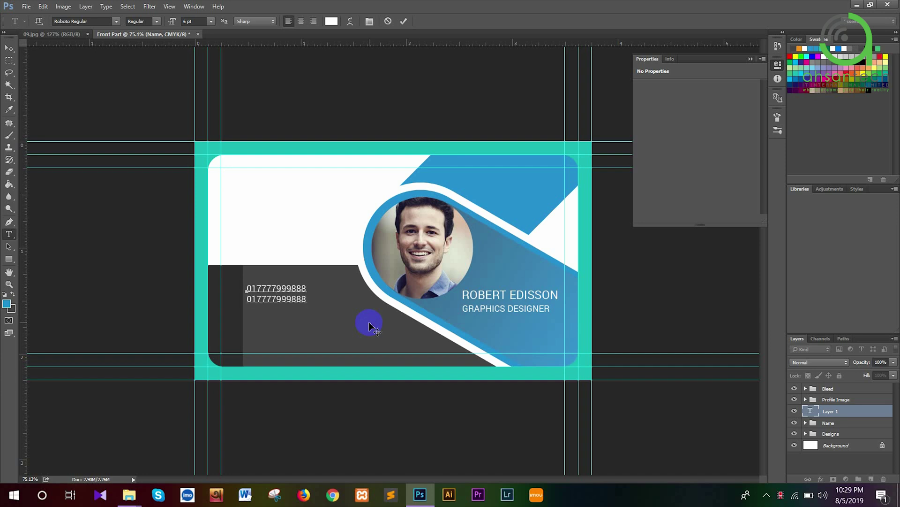
pyautogui.click(9, 48)
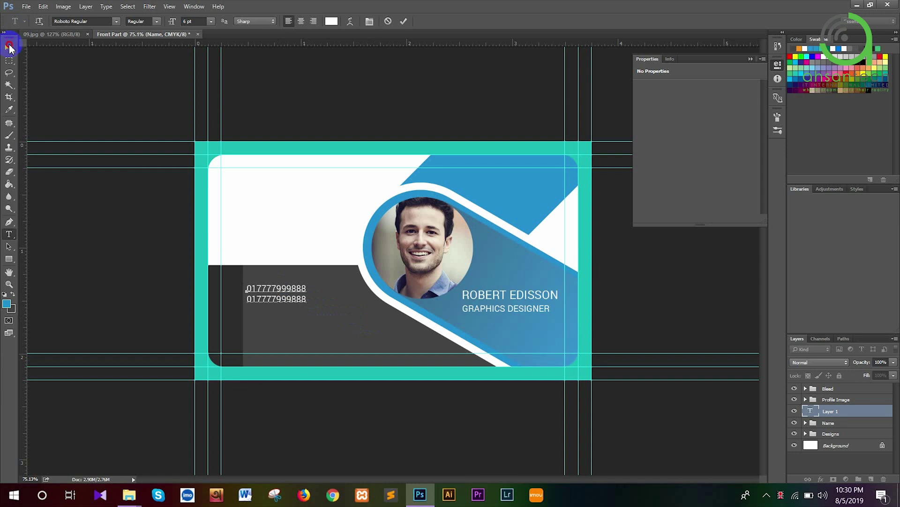
# Duplicate the phone text block below the original and open the bottom copy for editing
pyautogui.moveTo(266, 286); pyautogui.dragTo(269, 348)
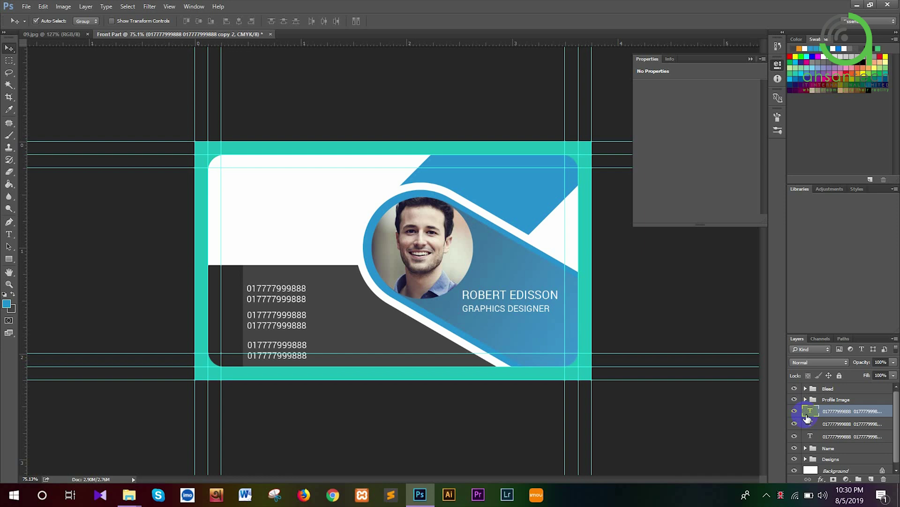
pyautogui.doubleClick(807, 410)
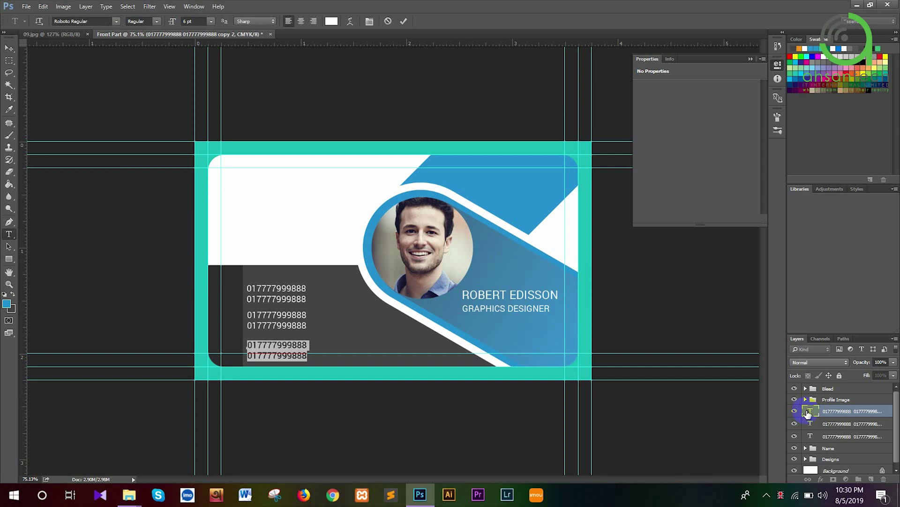
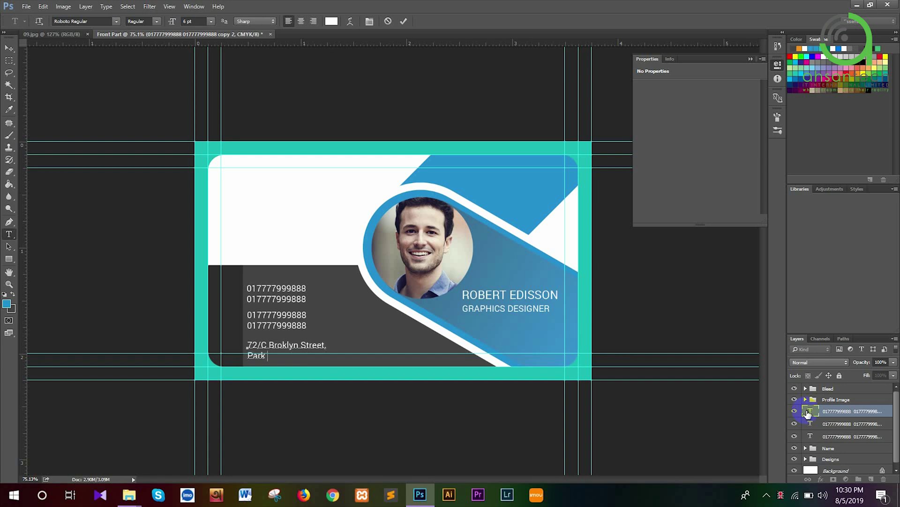
# Retype the bottom block as a two-line street address
pyautogui.click(9, 48)
# Replace the middle block's lines with the contact e-mail and website address
pyautogui.press('t')
pyautogui.click(307, 321)
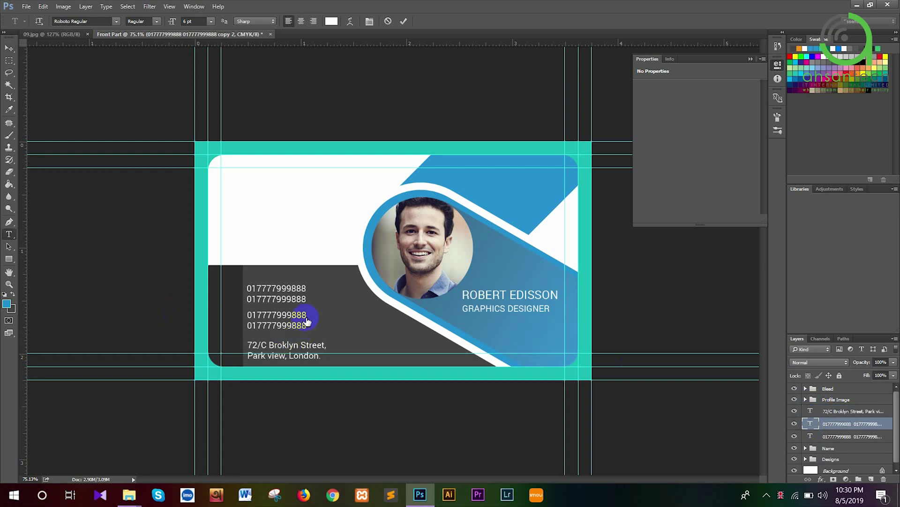
pyautogui.hotkey('ctrl', 'a')
pyautogui.click(305, 314)
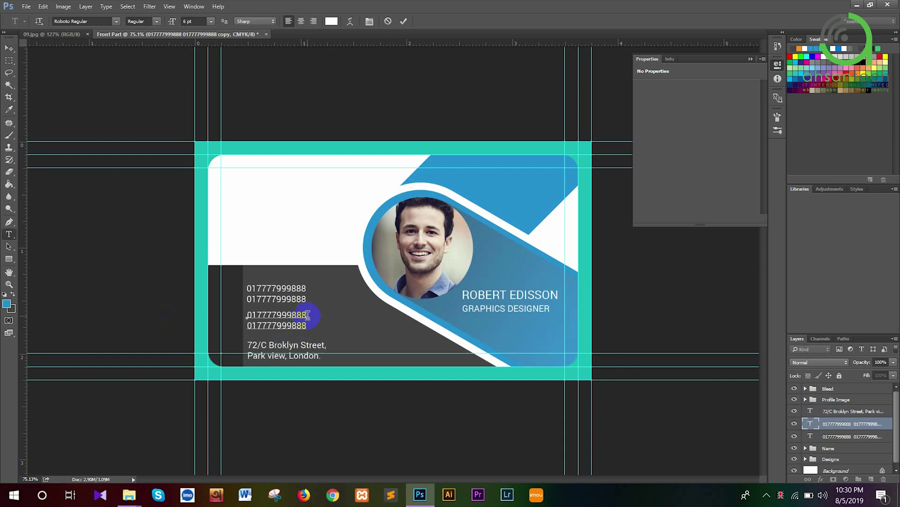
pyautogui.hotkey('shift', 'Home')
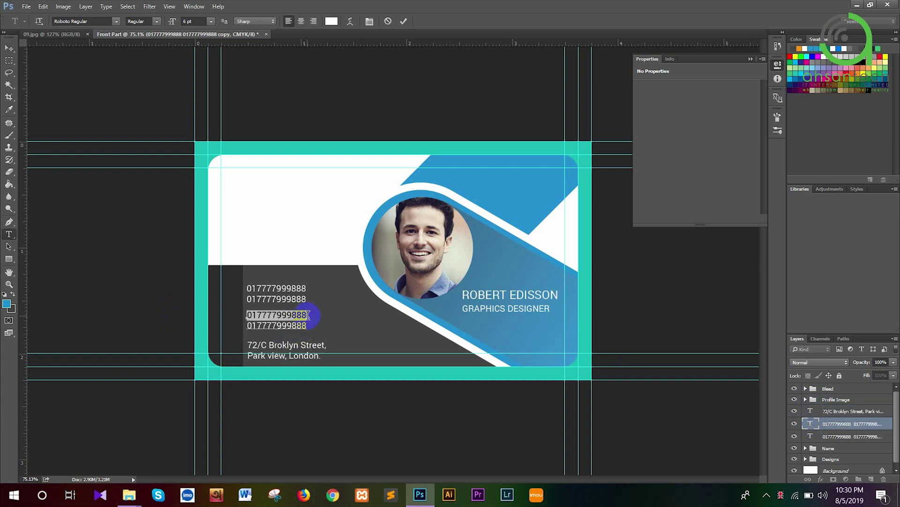
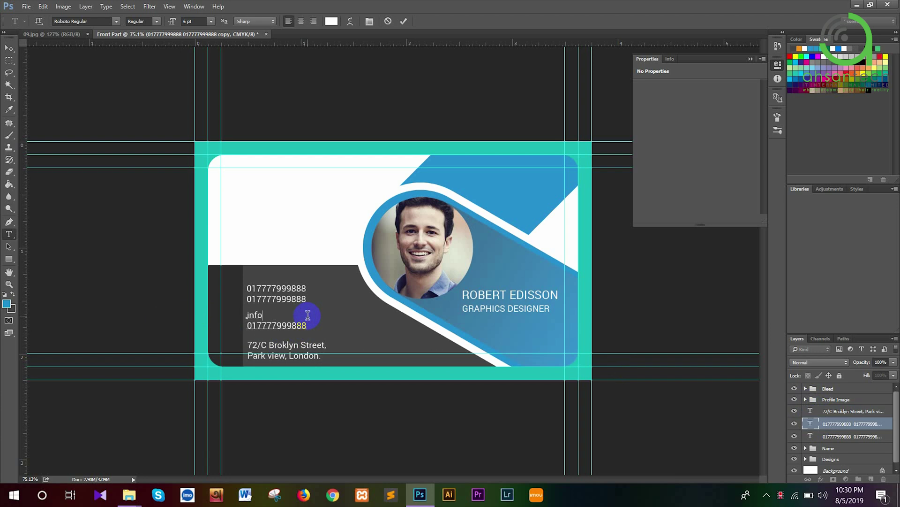
pyautogui.hotkey('shift', 'Down')
pyautogui.press('BackSpace')
pyautogui.write('w')
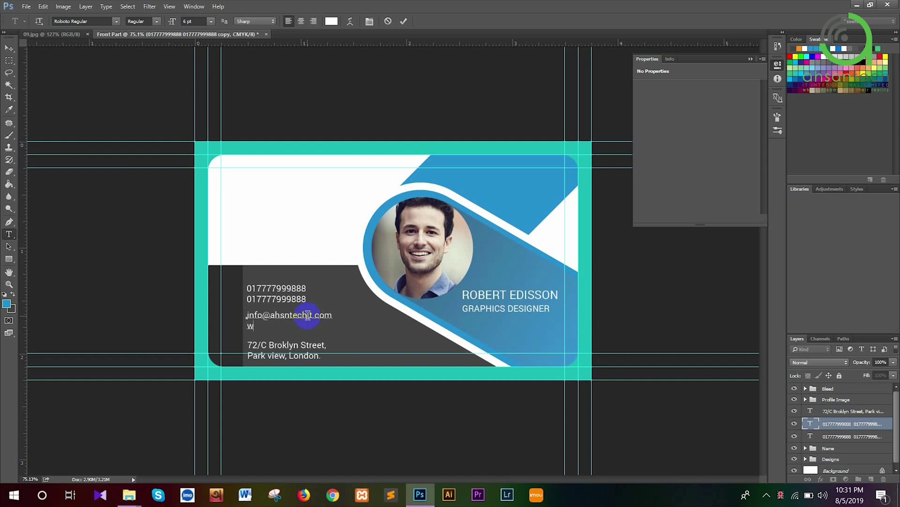
pyautogui.write('ww.ahsantechit.com')
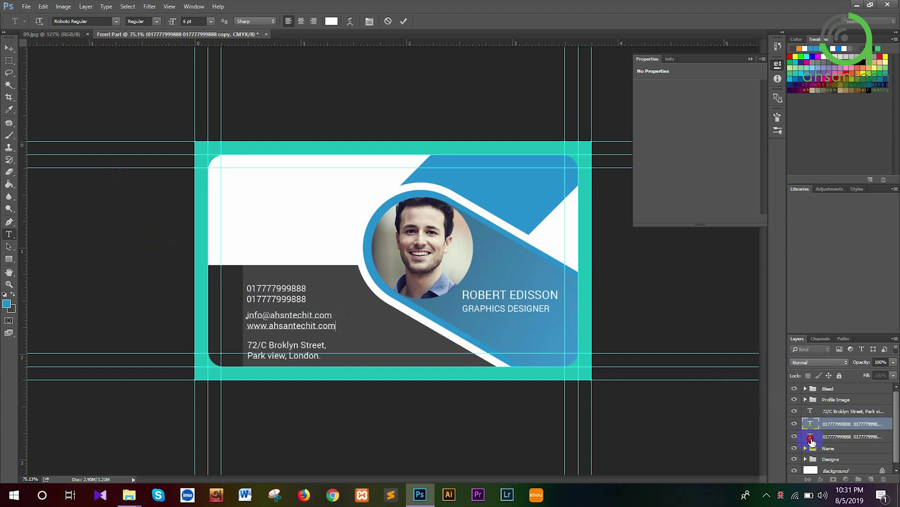
pyautogui.hotkey('ctrl', 'Return')
pyautogui.click(811, 438)
pyautogui.doubleClick(810, 437)
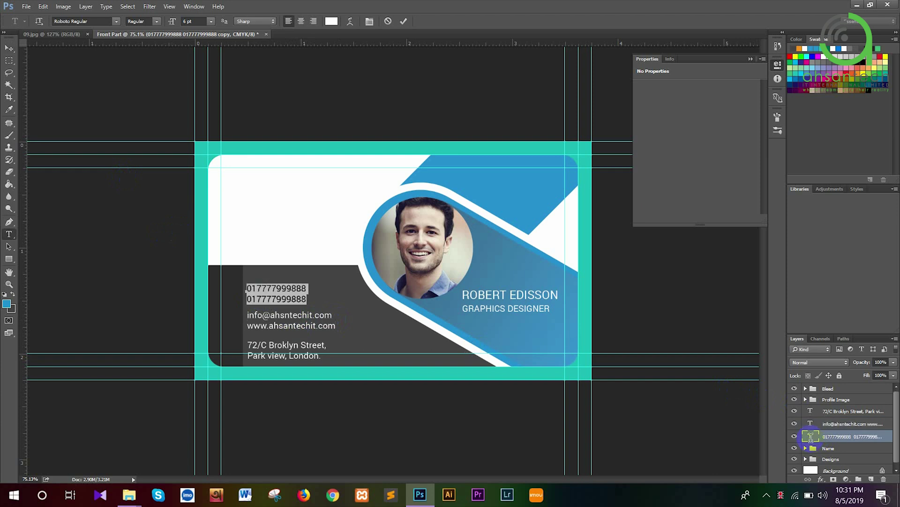
# Change the last digit of the second phone number to 9
pyautogui.click(323, 305)
pyautogui.press('BackSpace')
pyautogui.write('9')
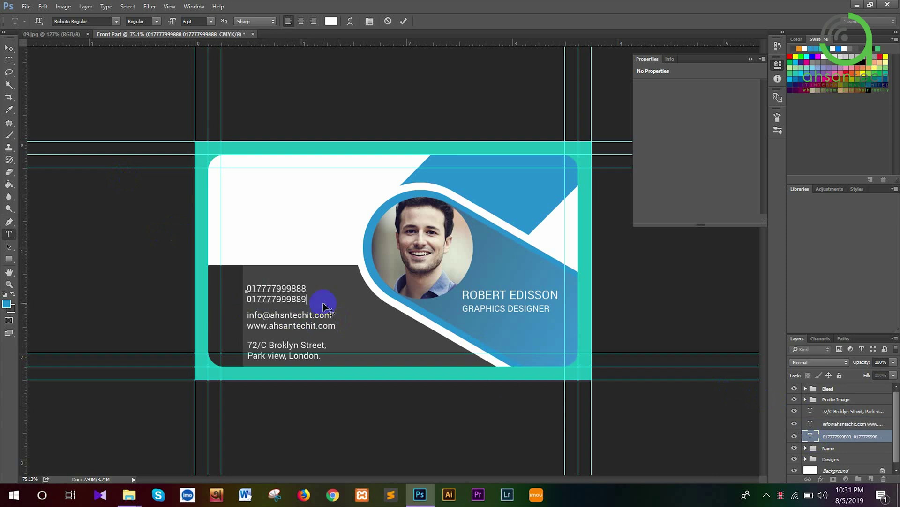
pyautogui.click(9, 47)
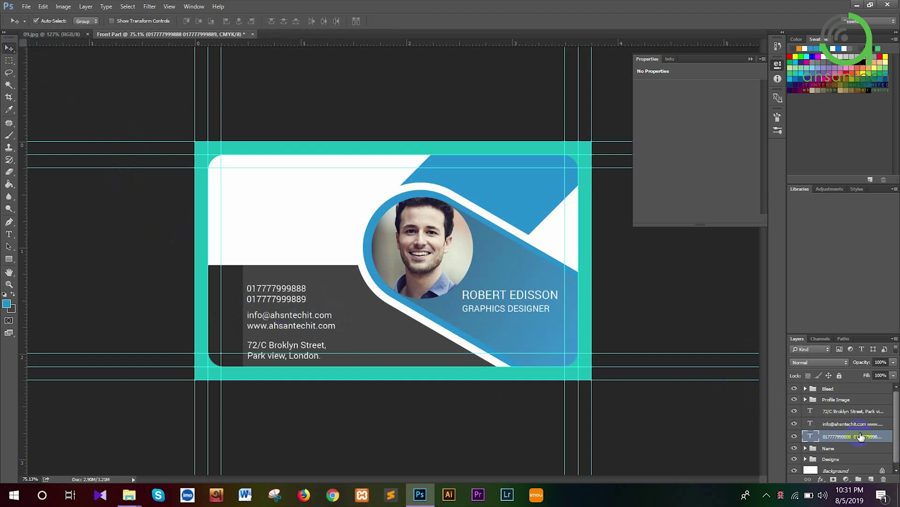
# Left-align and evenly space the three contact blocks, then nudge them into position
pyautogui.keyDown('shift'); pyautogui.click(839, 413); pyautogui.keyUp('shift')
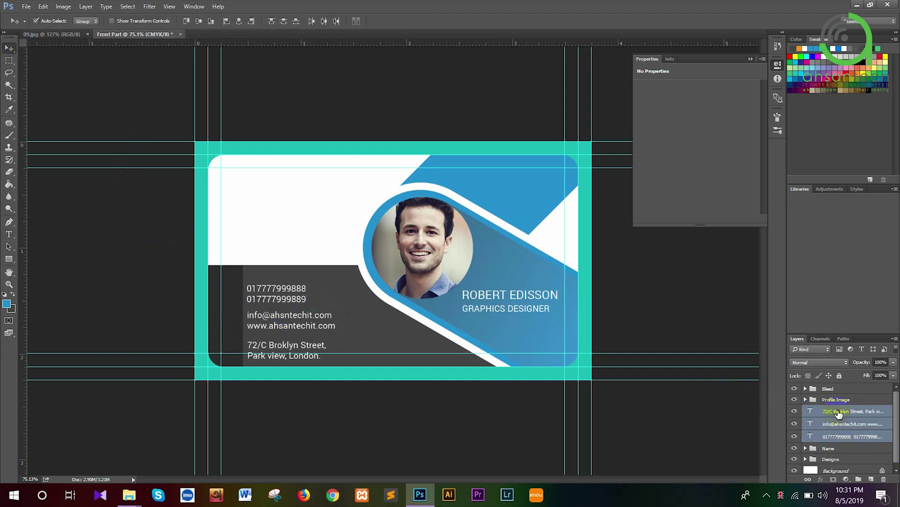
pyautogui.click(228, 22)
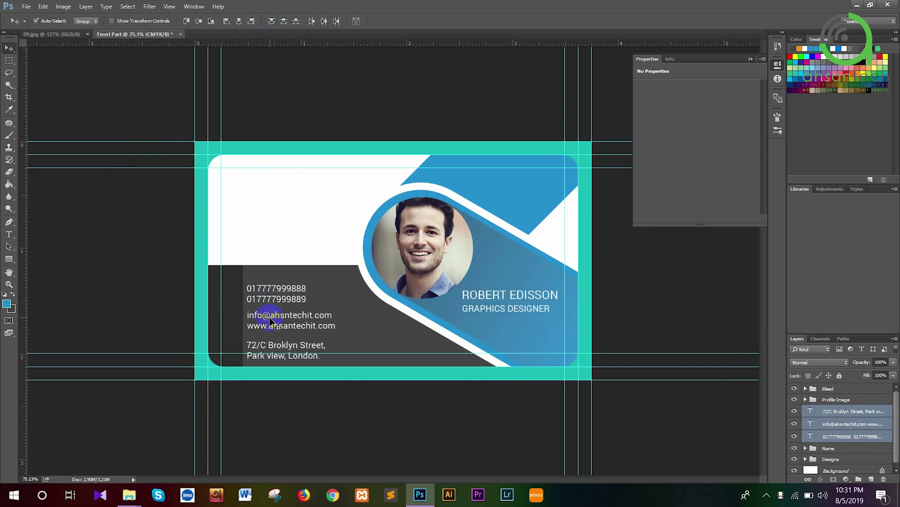
pyautogui.click(284, 23)
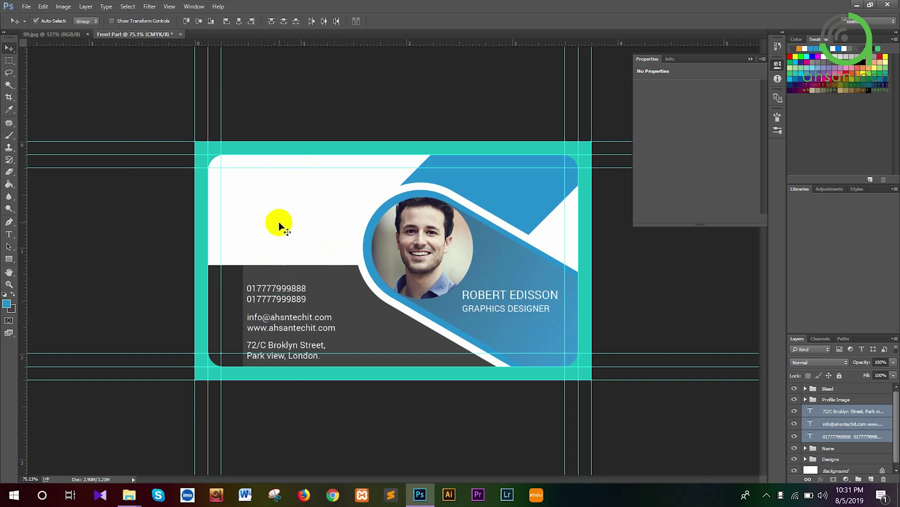
pyautogui.press('Up')
pyautogui.press('Up')
pyautogui.press('Up')
pyautogui.press('Up')
pyautogui.press('Up')
pyautogui.press('Up')
pyautogui.press('Up')
pyautogui.press('Up')
pyautogui.press('Up')
pyautogui.press('Up')
pyautogui.press('Up')
pyautogui.press('Up')
pyautogui.press('Up')
pyautogui.press('Up')
pyautogui.press('Up')
pyautogui.press('Up')
pyautogui.press('Up')
pyautogui.press('Up')
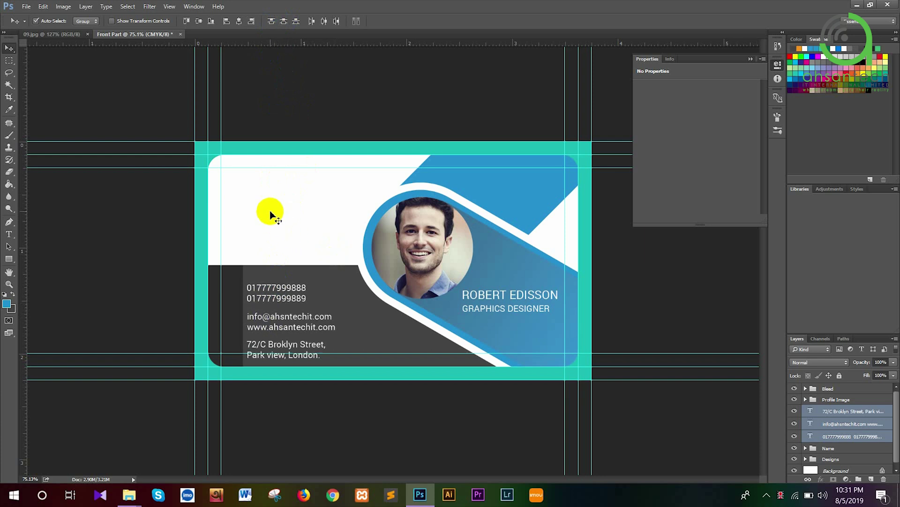
pyautogui.press('Up')
pyautogui.press('Up')
pyautogui.press('Up')
pyautogui.press('Up')
pyautogui.press('Up')
pyautogui.press('Up')
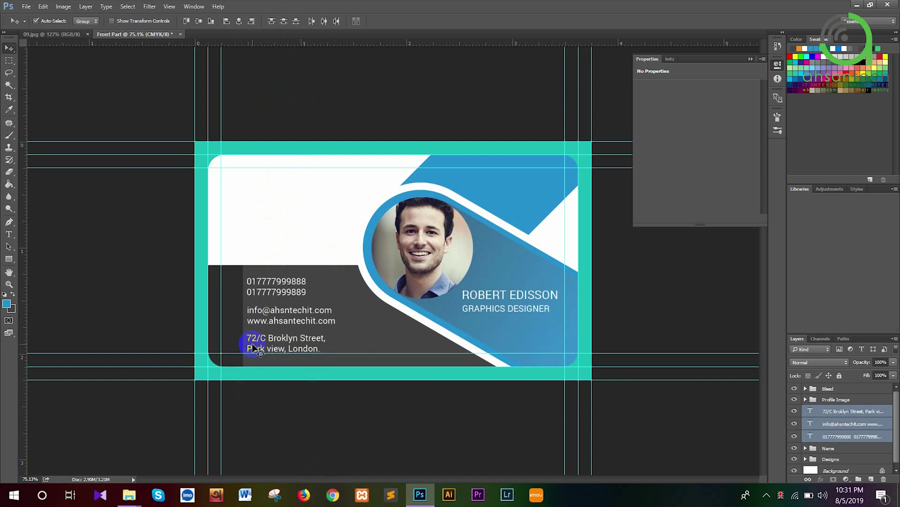
pyautogui.press('Down')
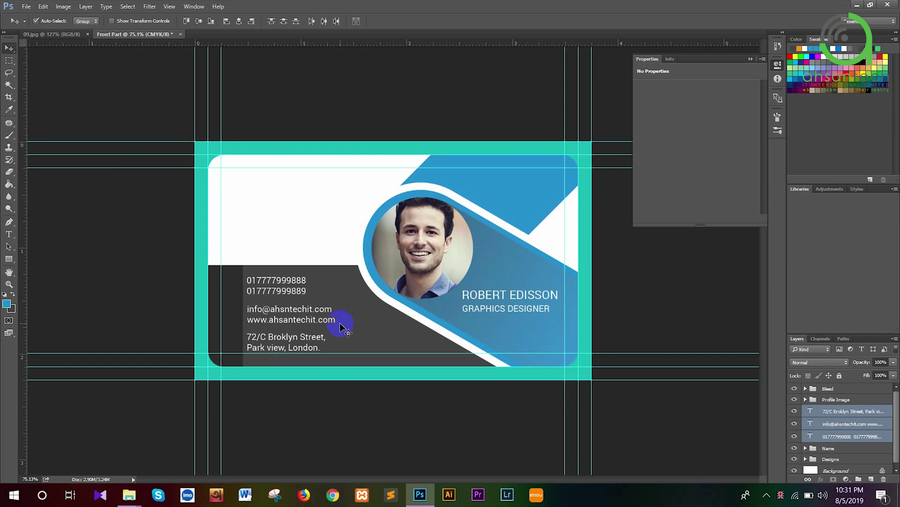
pyautogui.press('Down')
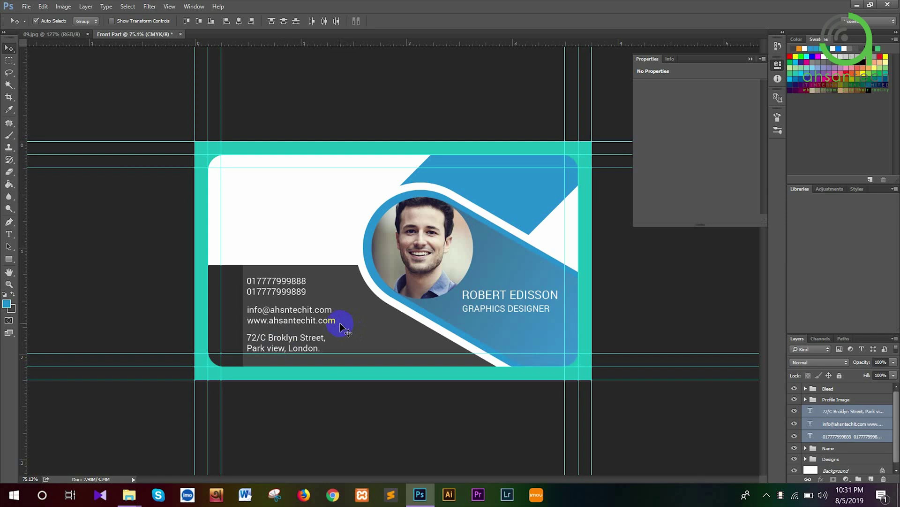
pyautogui.press('Up')
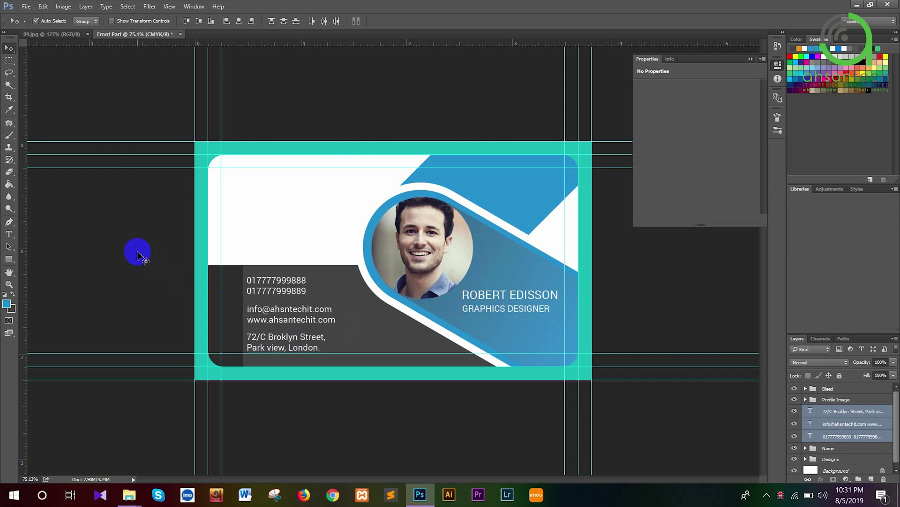
# Save over the existing Front Part.psd and switch to the 09.jpg mockup
pyautogui.click(30, 6)
pyautogui.click(49, 126)
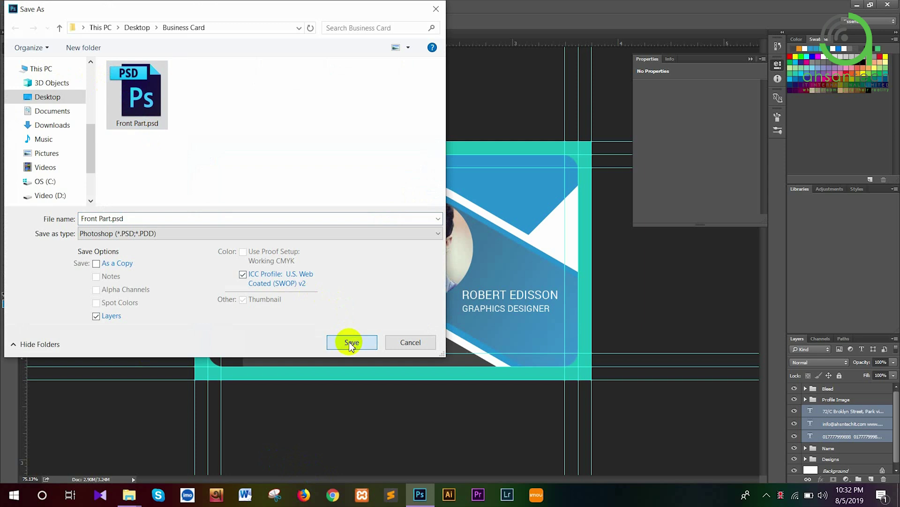
pyautogui.click(349, 339)
pyautogui.click(477, 249)
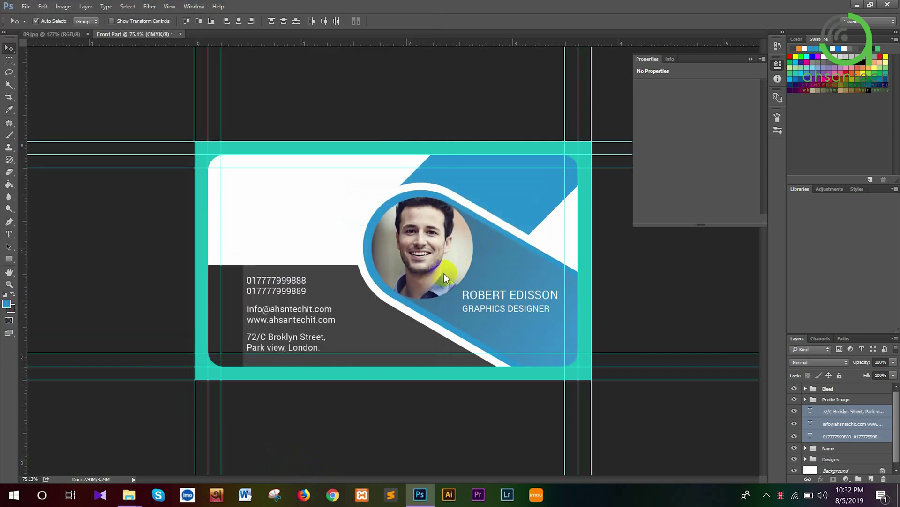
pyautogui.click(58, 40)
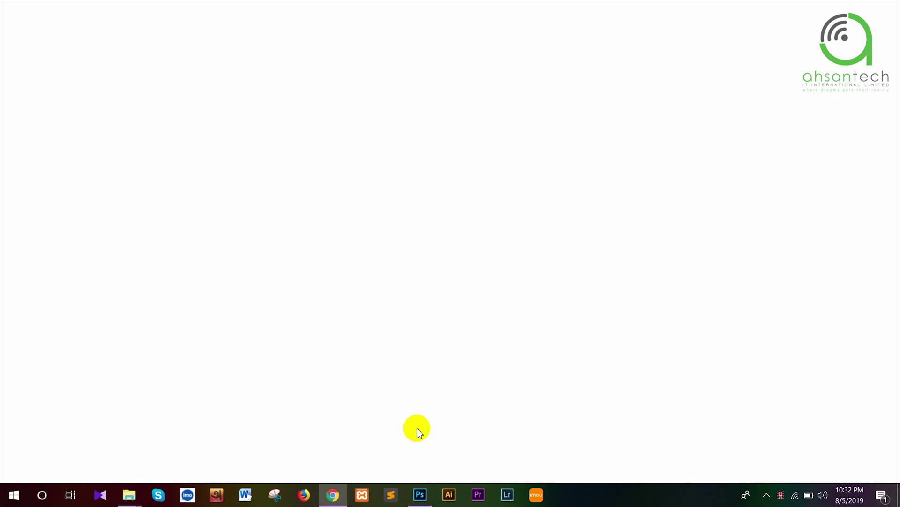
# Check the network status and close the two Facebook tabs
pyautogui.click(796, 496)
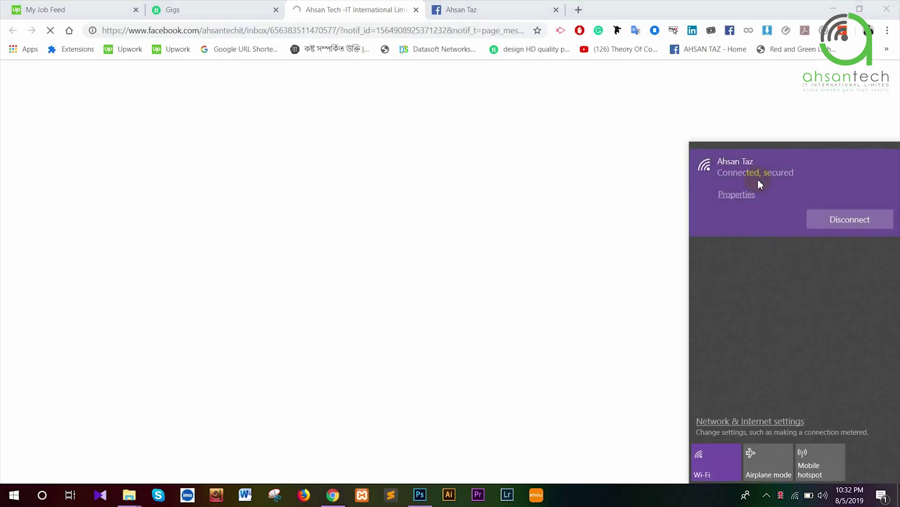
pyautogui.click(416, 10)
pyautogui.click(414, 10)
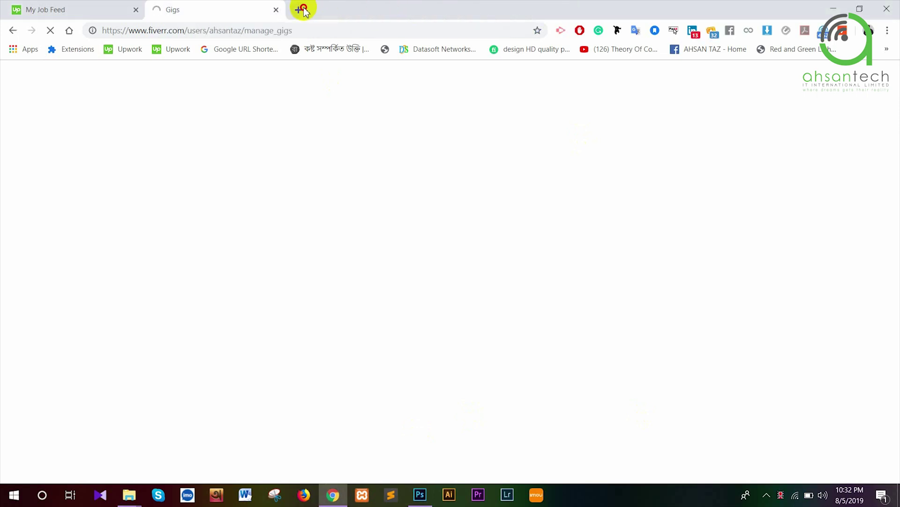
# Go to flaticon.com in a new browser tab
pyautogui.click(303, 10)
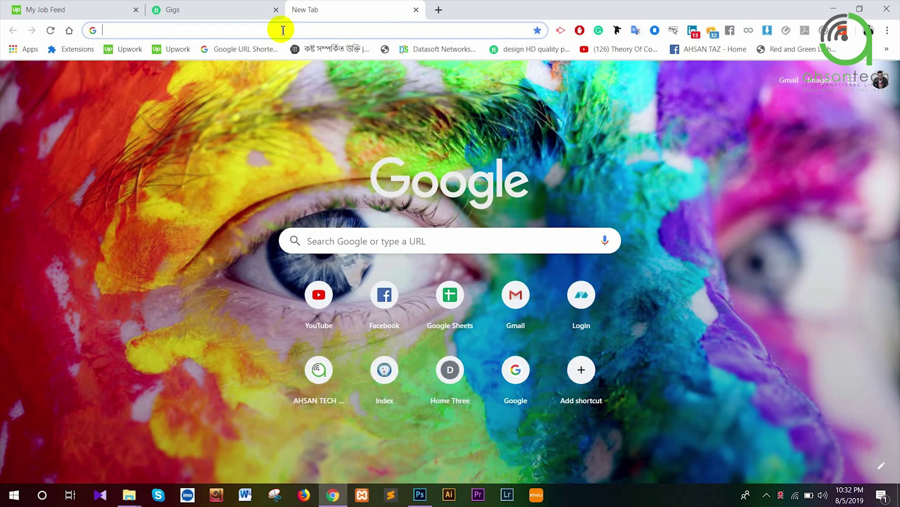
pyautogui.write('font')
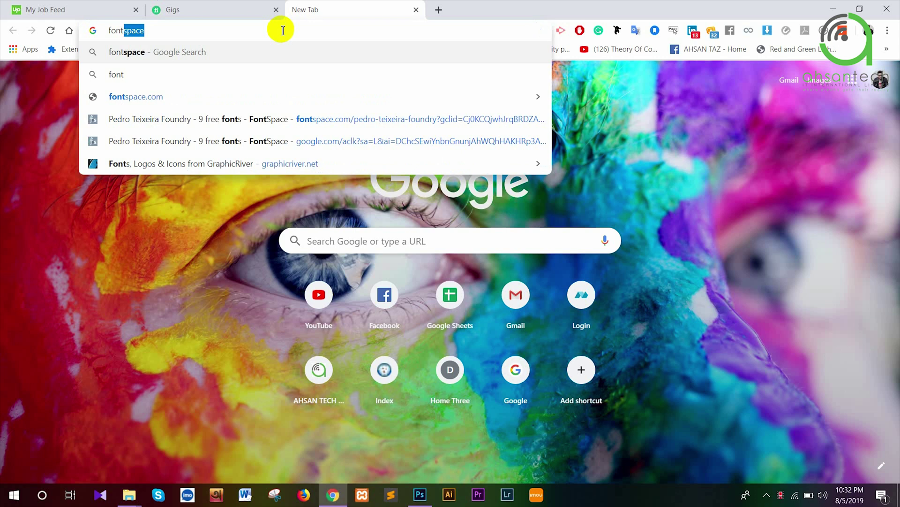
pyautogui.press('BackSpace')
pyautogui.press('BackSpace')
pyautogui.press('BackSpace')
pyautogui.press('BackSpace')
pyautogui.press('BackSpace')
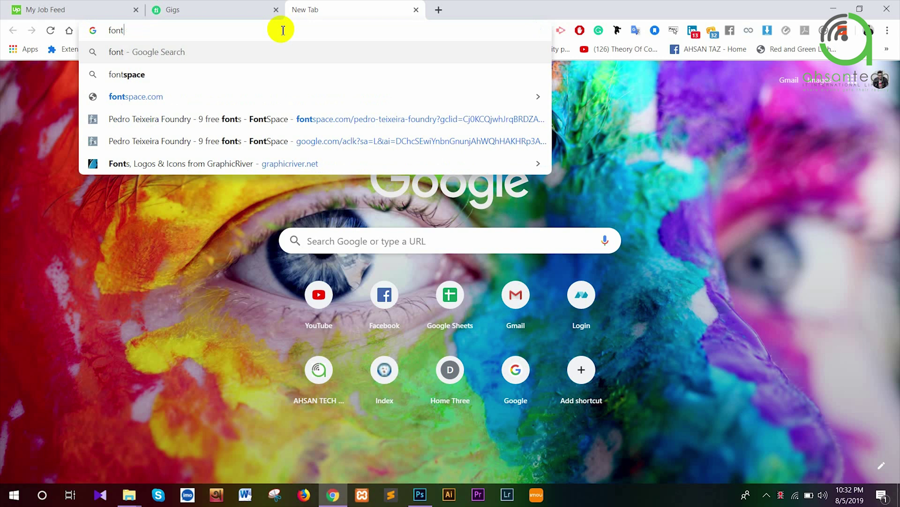
pyautogui.write('flaticon.com')
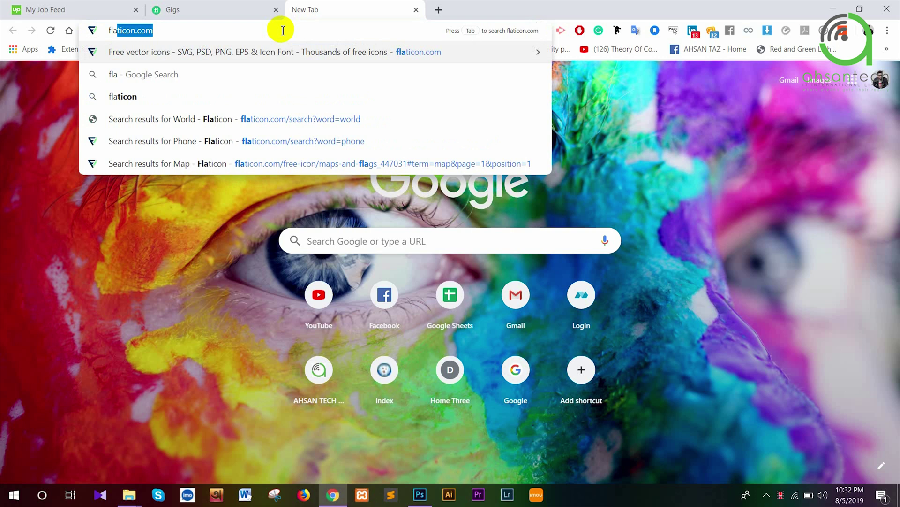
pyautogui.press('Return')
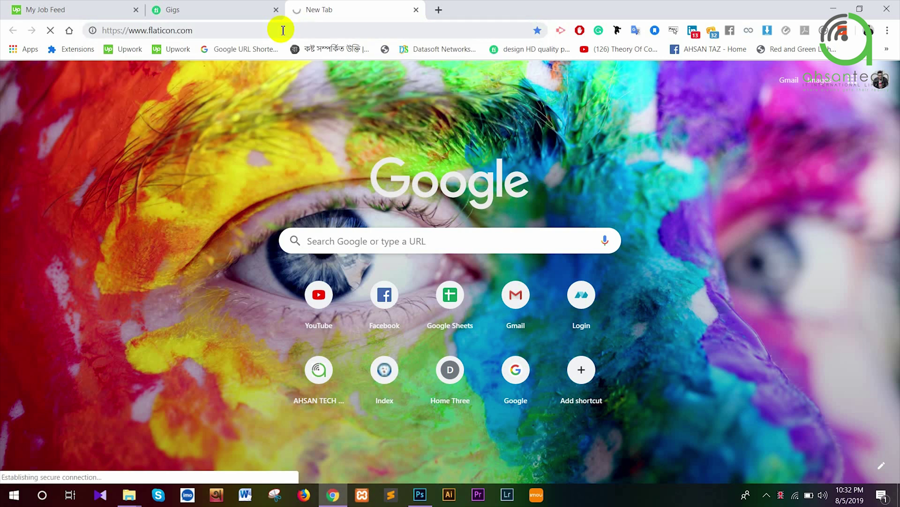
pyautogui.click(180, 229)
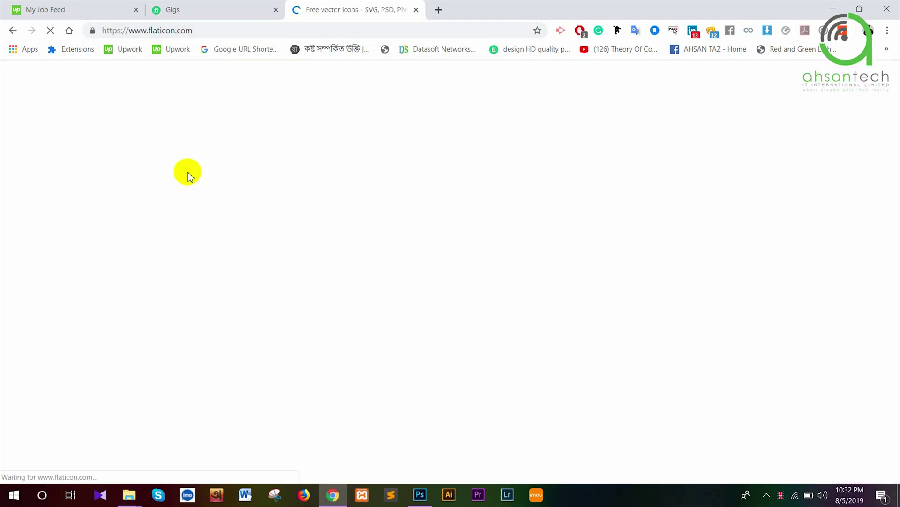
pyautogui.click(421, 497)
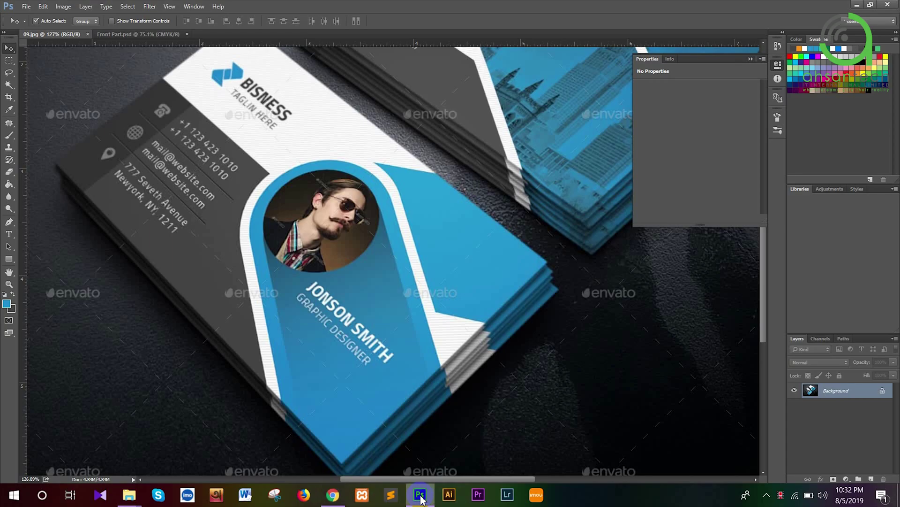
pyautogui.click(421, 497)
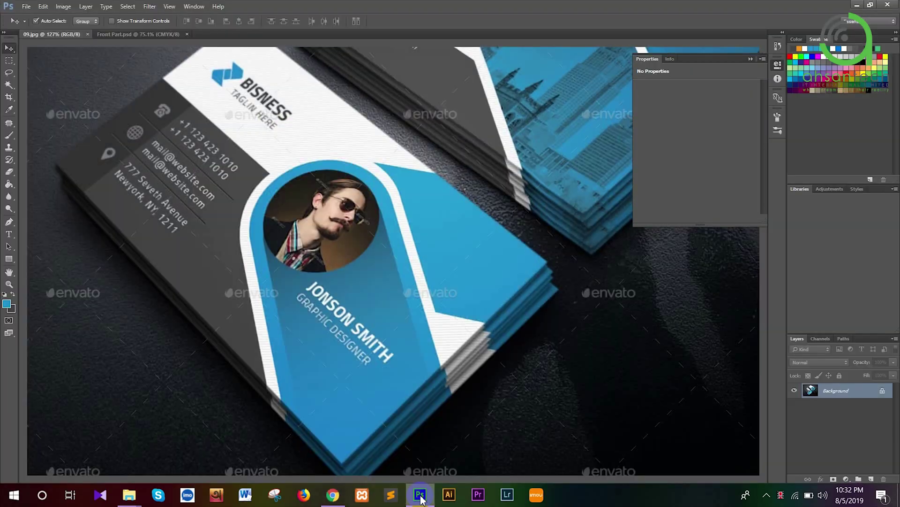
pyautogui.click(149, 167)
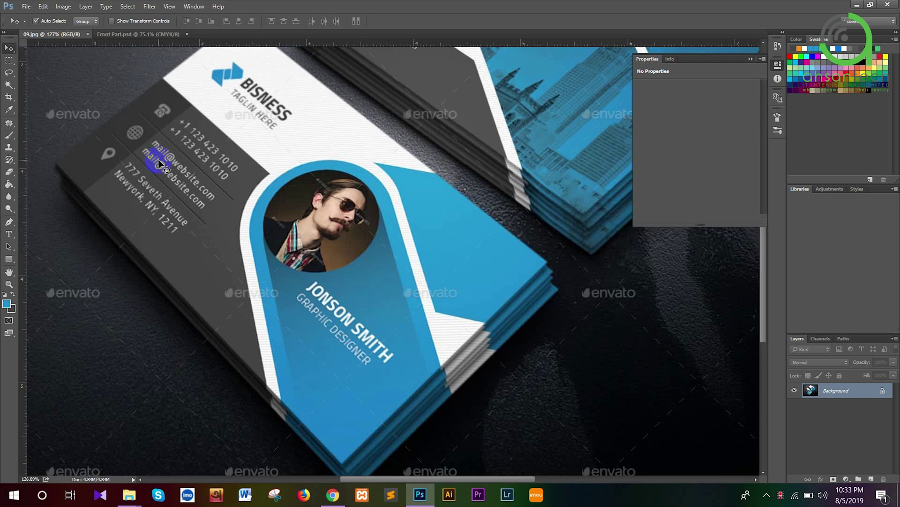
pyautogui.click(333, 495)
pyautogui.click(305, 217)
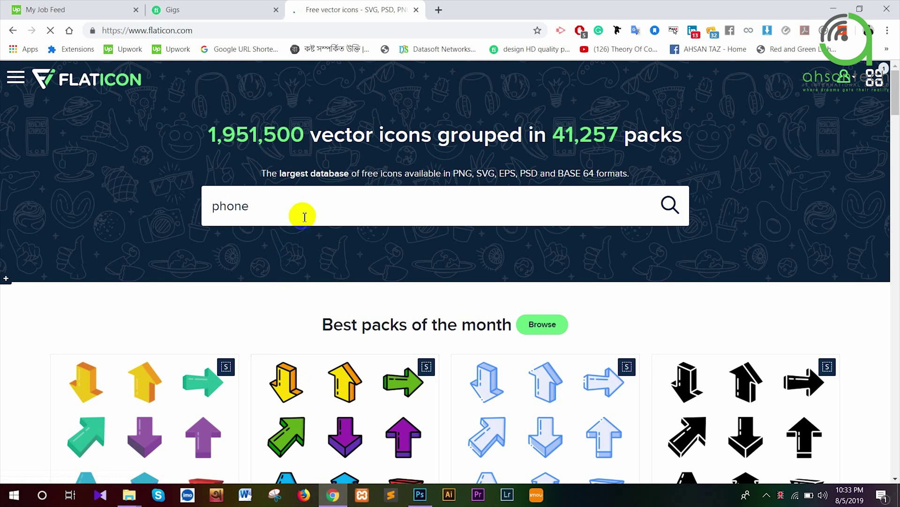
# Search Flaticon for phone icons and download the old telephone icon as a free PNG
pyautogui.press('Return')
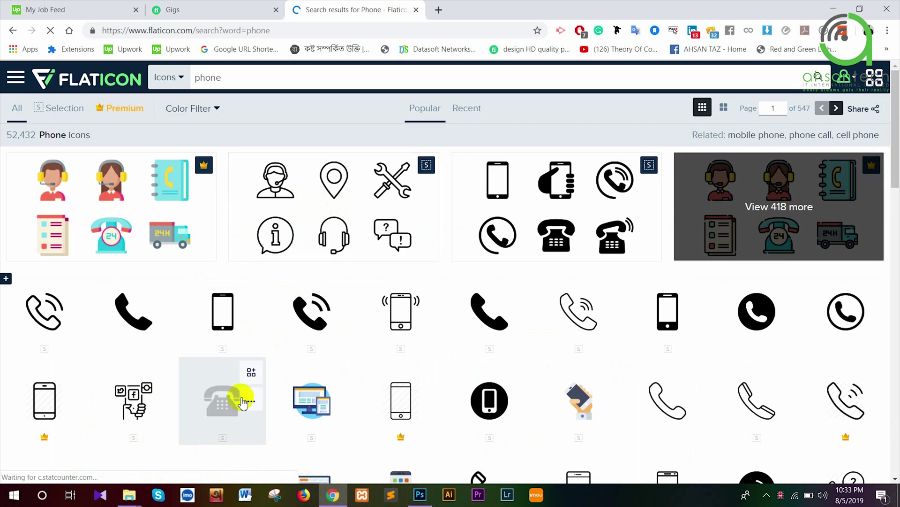
pyautogui.click(226, 411)
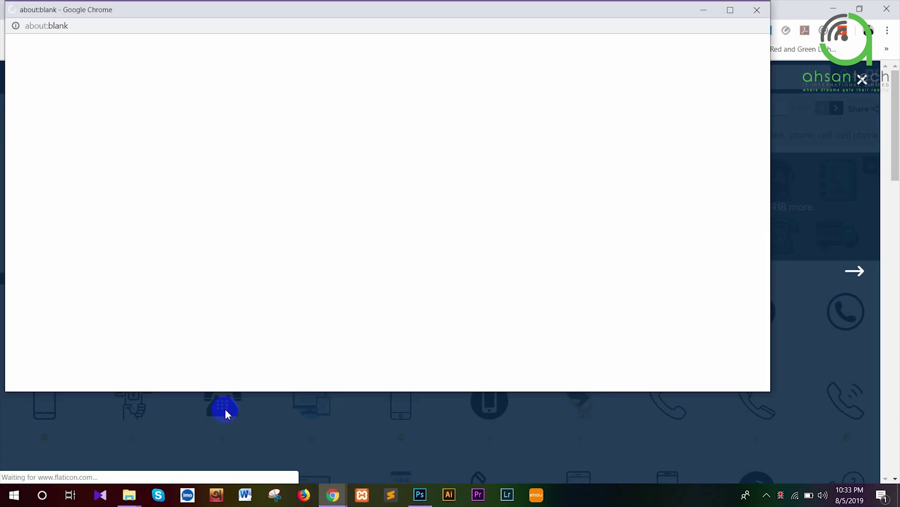
pyautogui.click(756, 11)
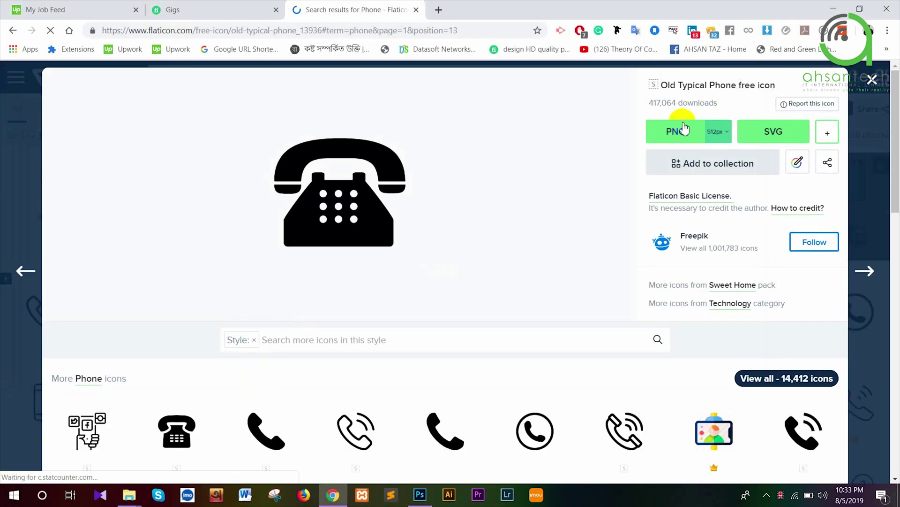
pyautogui.click(679, 131)
pyautogui.click(580, 290)
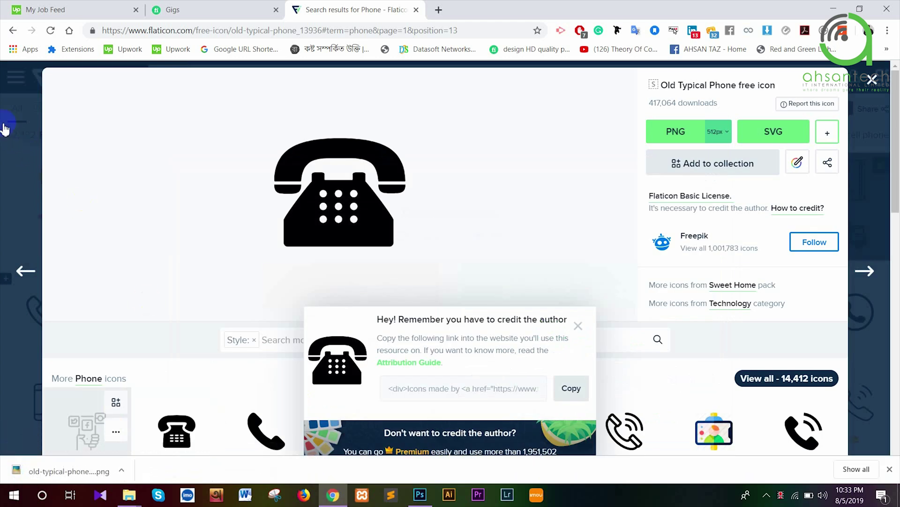
pyautogui.click(872, 80)
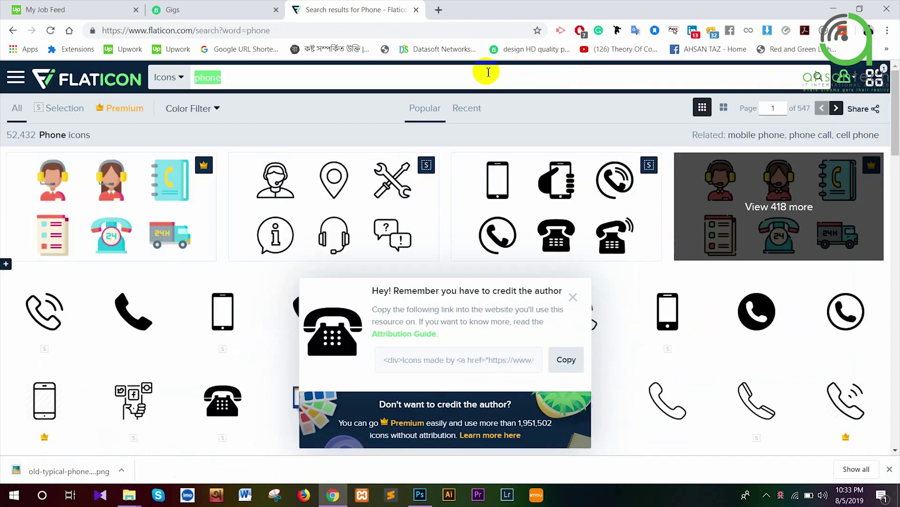
# Search 'world' and download the Grid World globe icon as a free PNG
pyautogui.write('world')
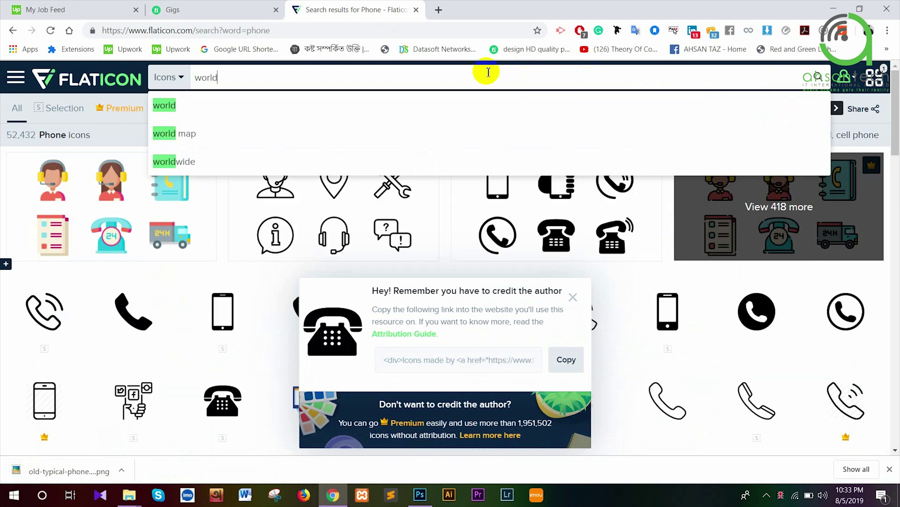
pyautogui.press('Return')
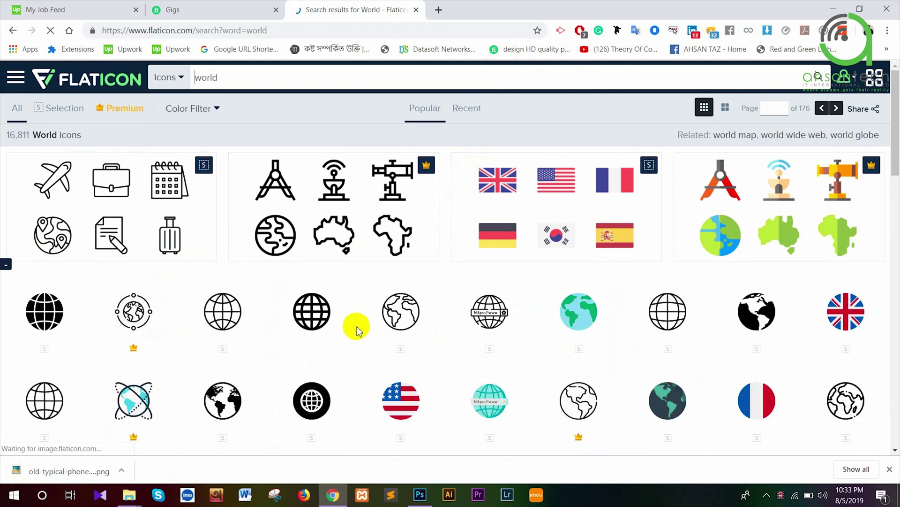
pyautogui.click(312, 311)
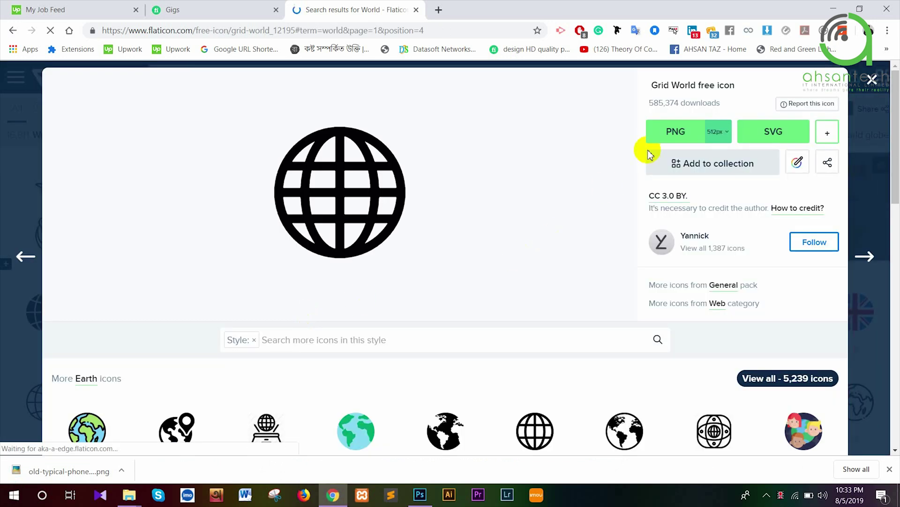
pyautogui.click(655, 140)
pyautogui.click(569, 296)
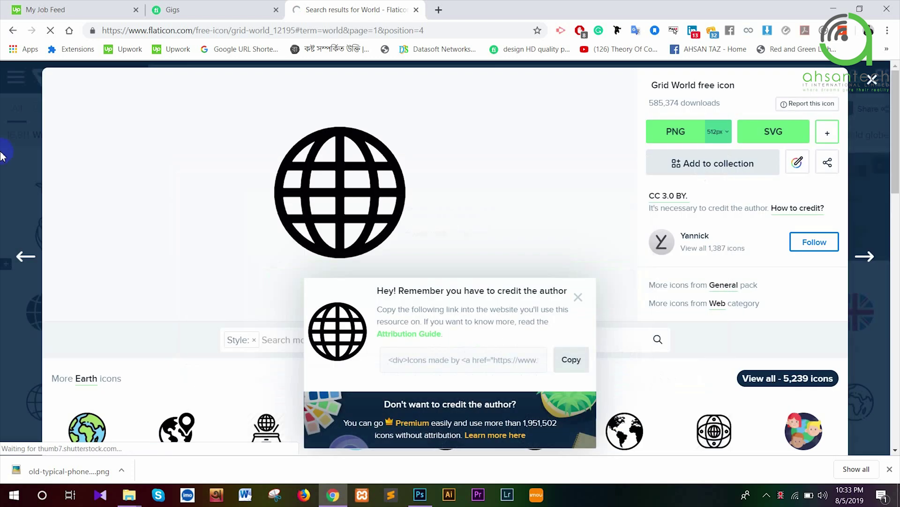
pyautogui.click(874, 81)
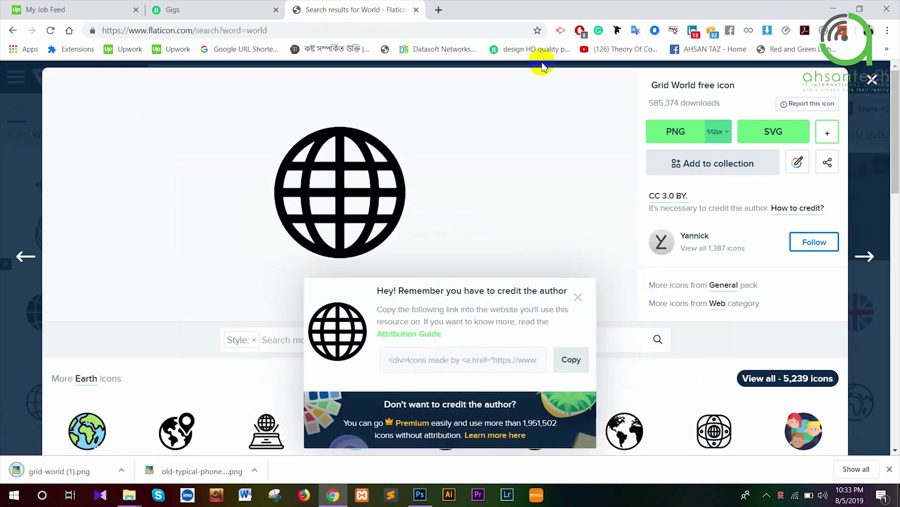
# Search 'location', download the black pin icon as PNG, then drag the phone PNG into the design
pyautogui.click(383, 79)
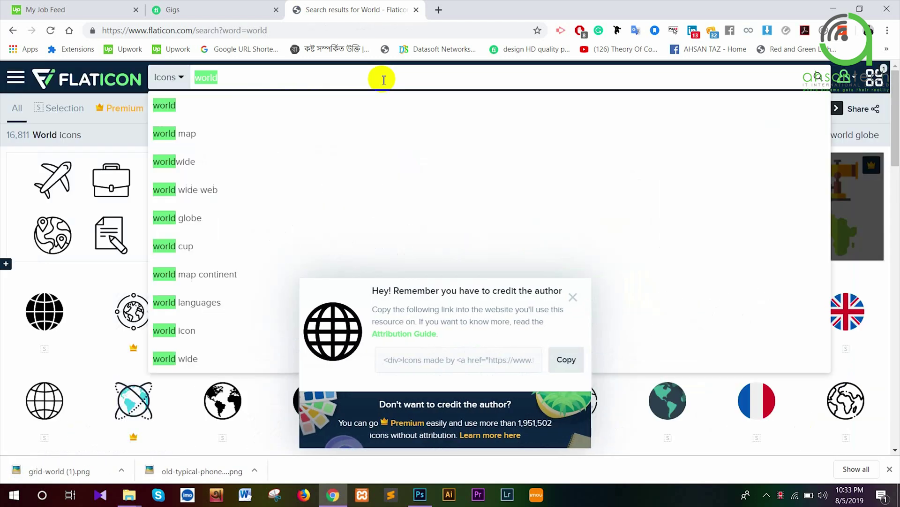
pyautogui.write('location')
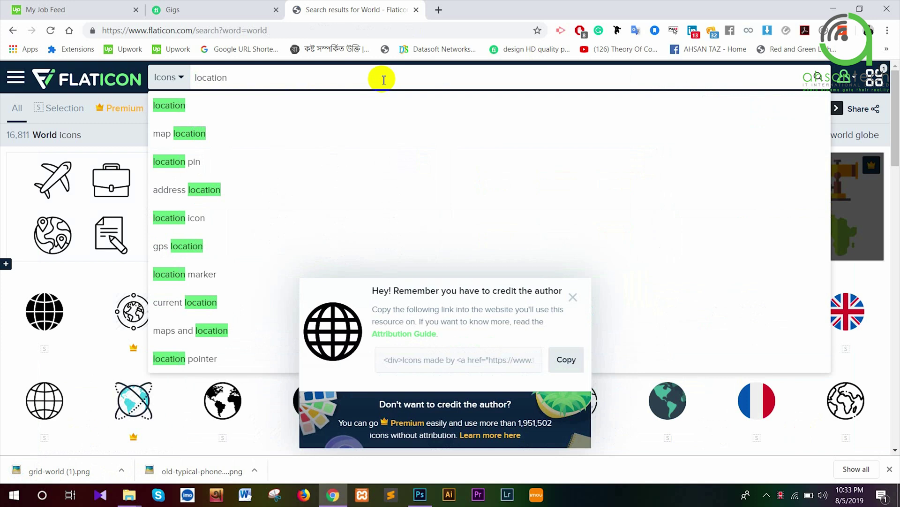
pyautogui.press('Return')
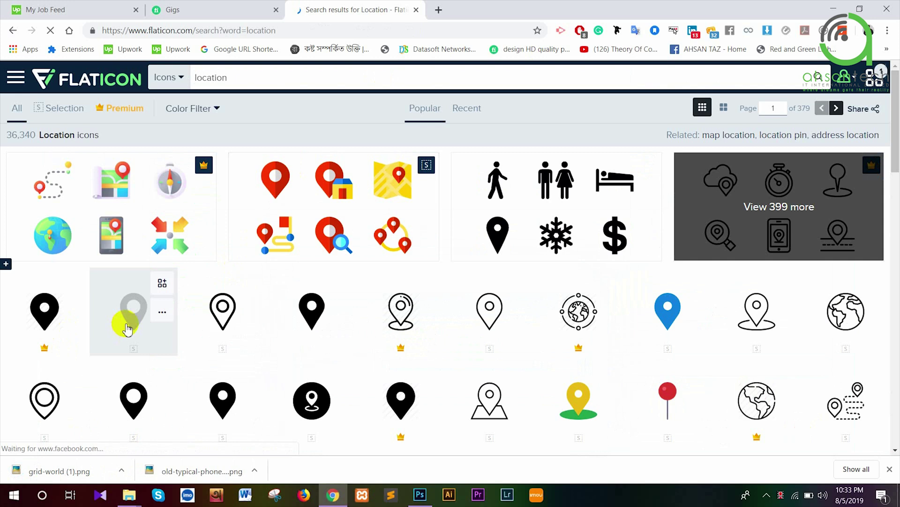
pyautogui.click(221, 393)
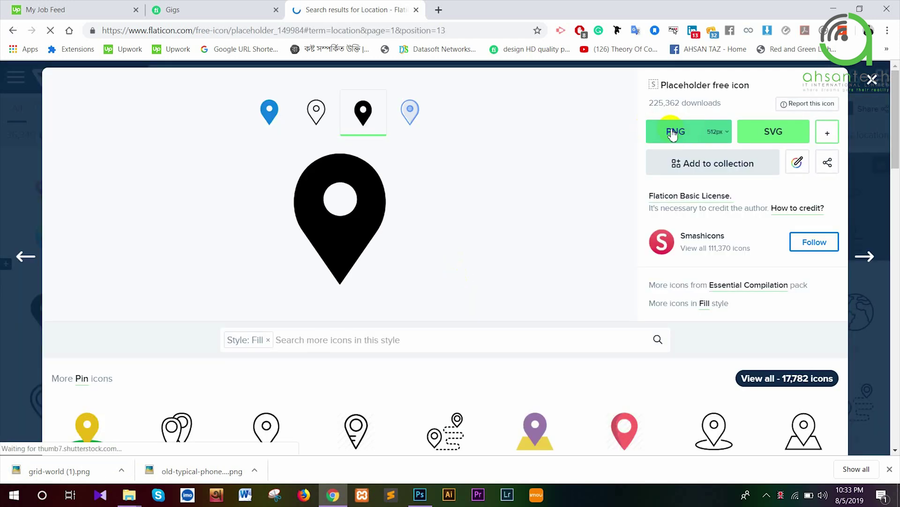
pyautogui.click(673, 134)
pyautogui.click(581, 282)
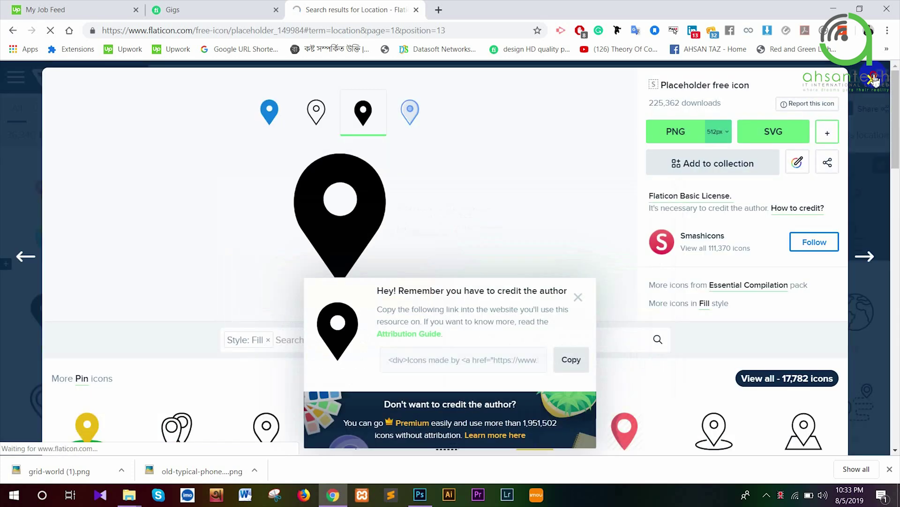
pyautogui.click(873, 79)
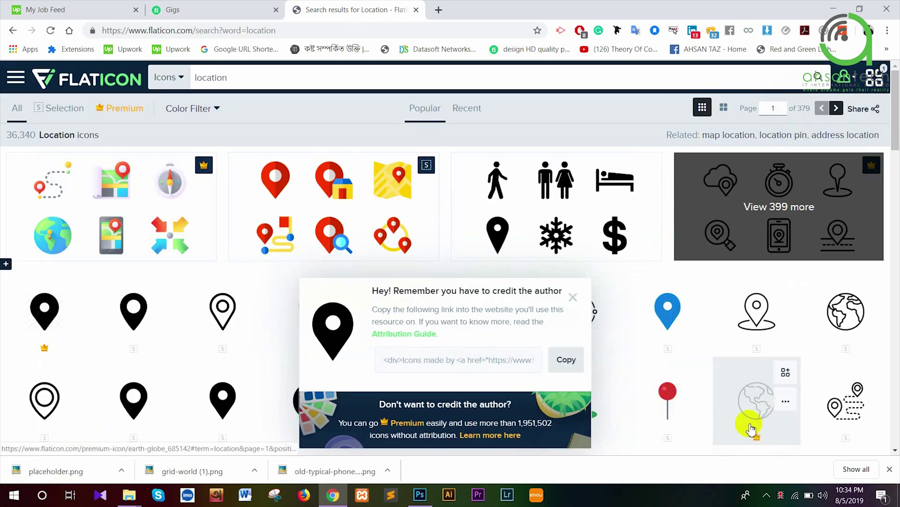
pyautogui.moveTo(282, 470); pyautogui.dragTo(229, 273)
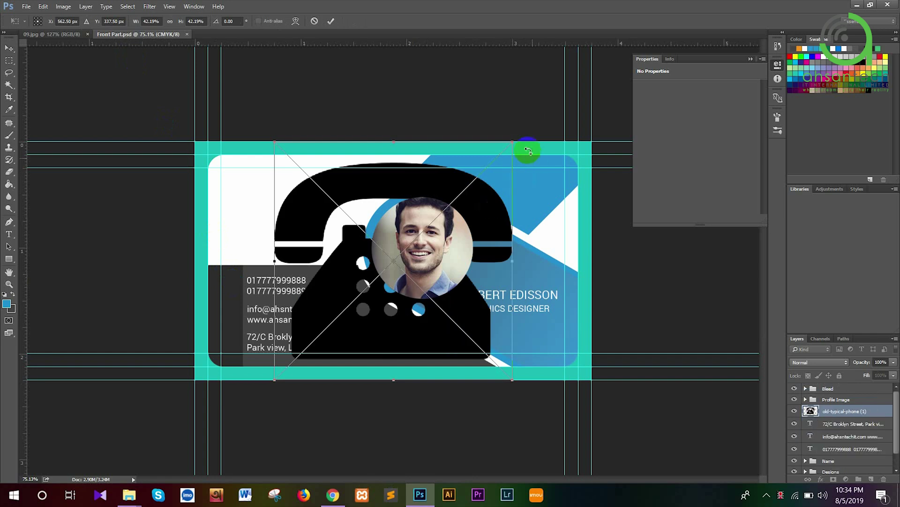
# Place the phone, globe and pin PNGs on the card at their original sizes
pyautogui.moveTo(497, 149); pyautogui.dragTo(422, 209)
pyautogui.hotkey('ctrl', 'z')
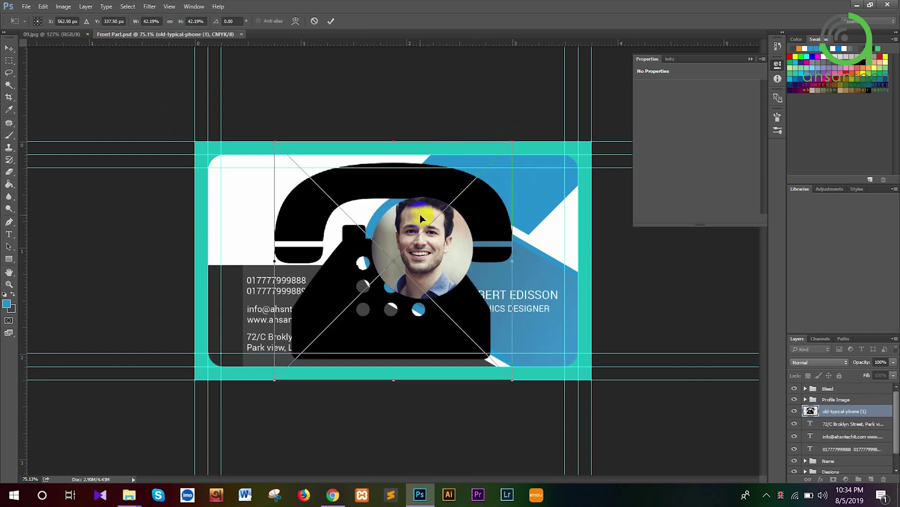
pyautogui.press('Return')
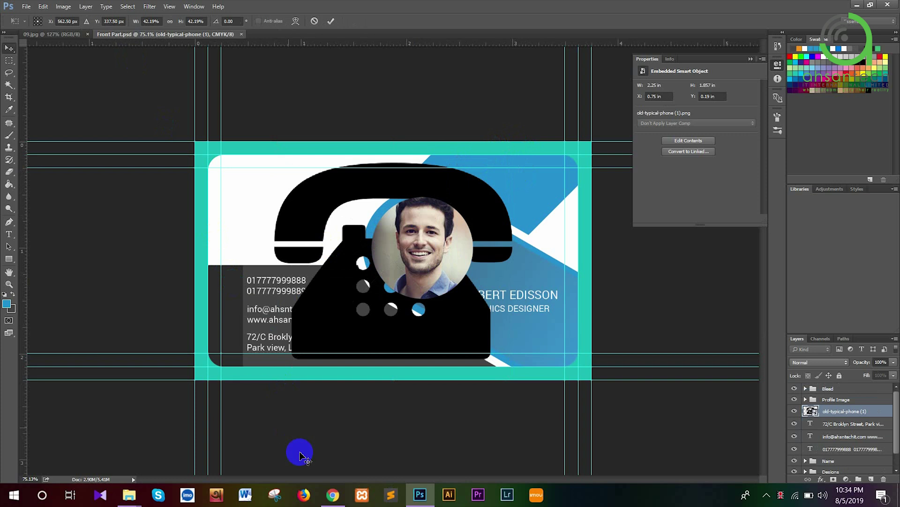
pyautogui.click(333, 495)
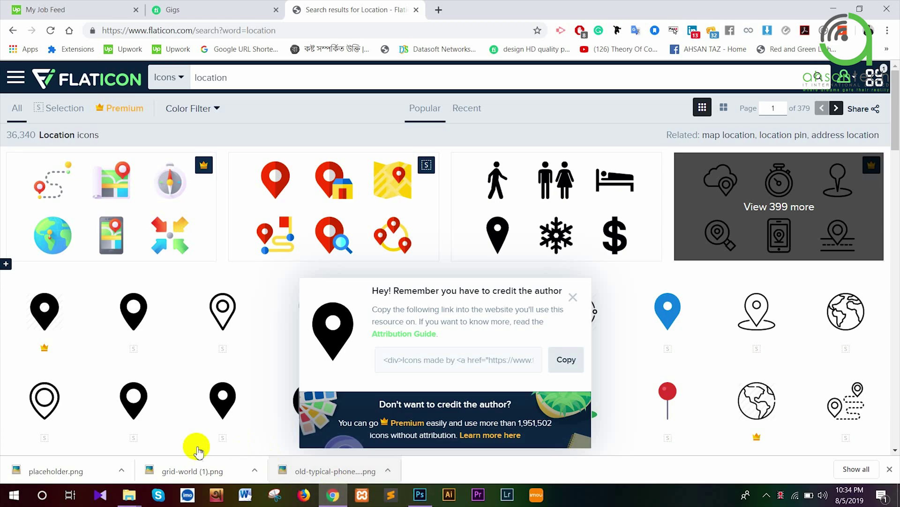
pyautogui.moveTo(199, 473); pyautogui.dragTo(415, 329)
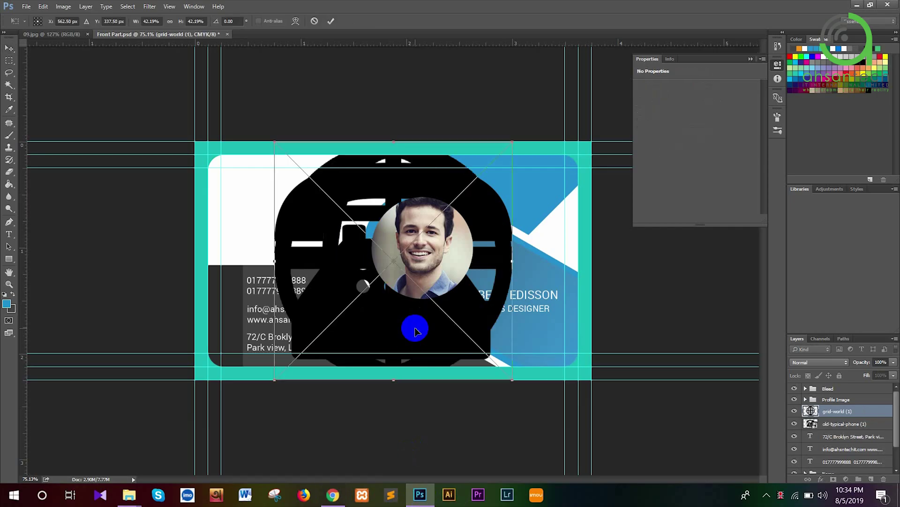
pyautogui.press('Return')
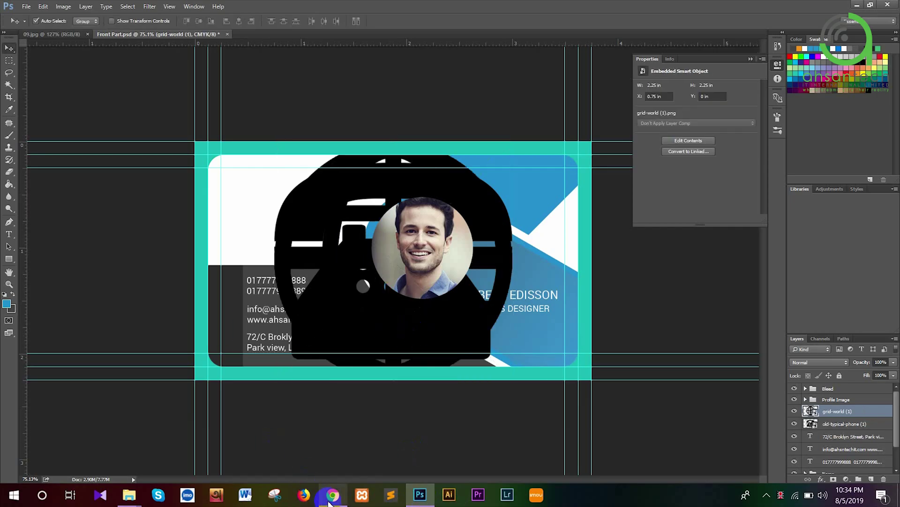
pyautogui.click(333, 494)
pyautogui.moveTo(220, 482); pyautogui.dragTo(438, 272)
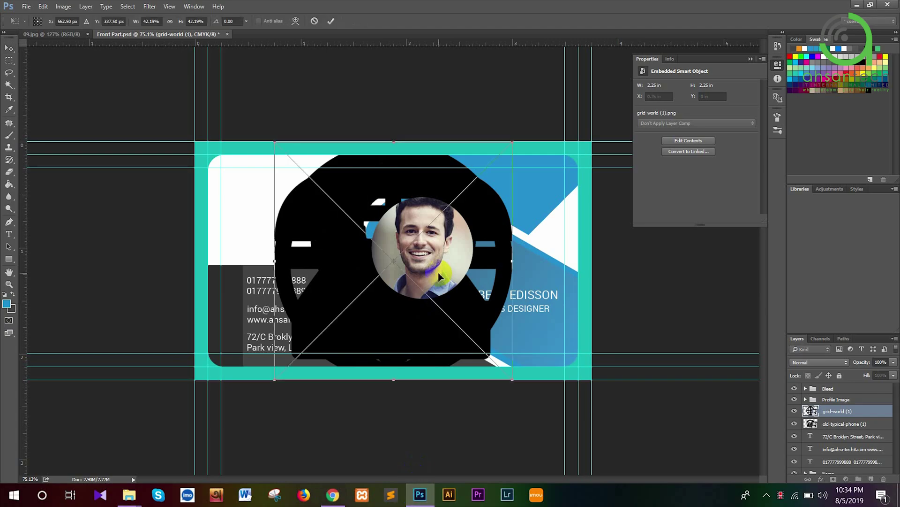
pyautogui.press('Return')
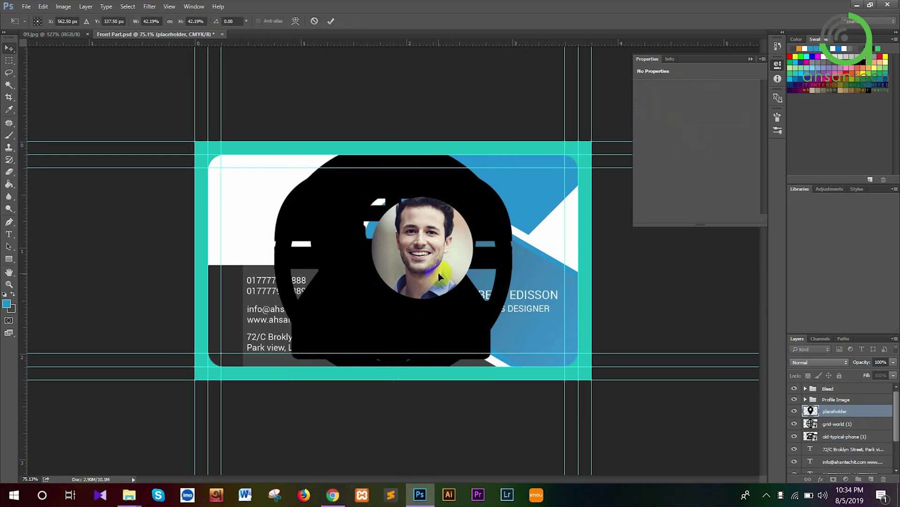
# Move the Profile Image group below the icon layers and select all three icon layers
pyautogui.moveTo(830, 403); pyautogui.dragTo(839, 440)
pyautogui.click(838, 423)
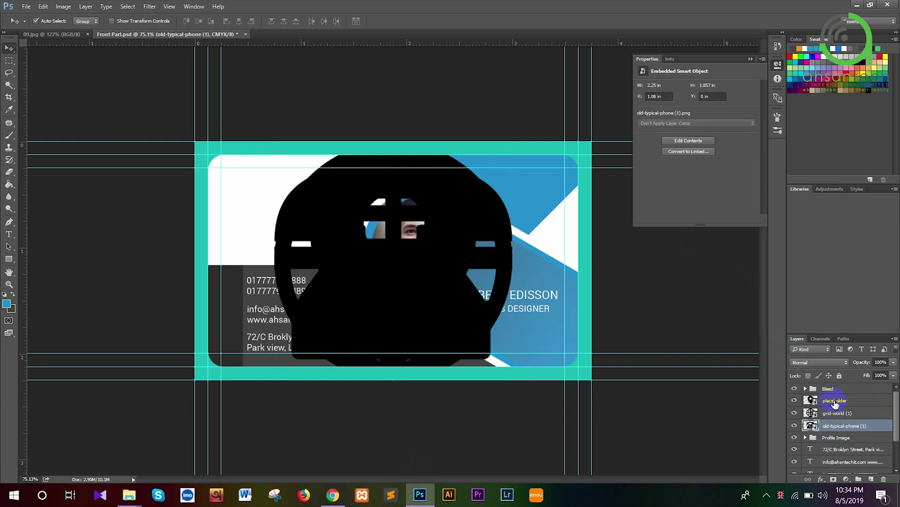
pyautogui.click(835, 403)
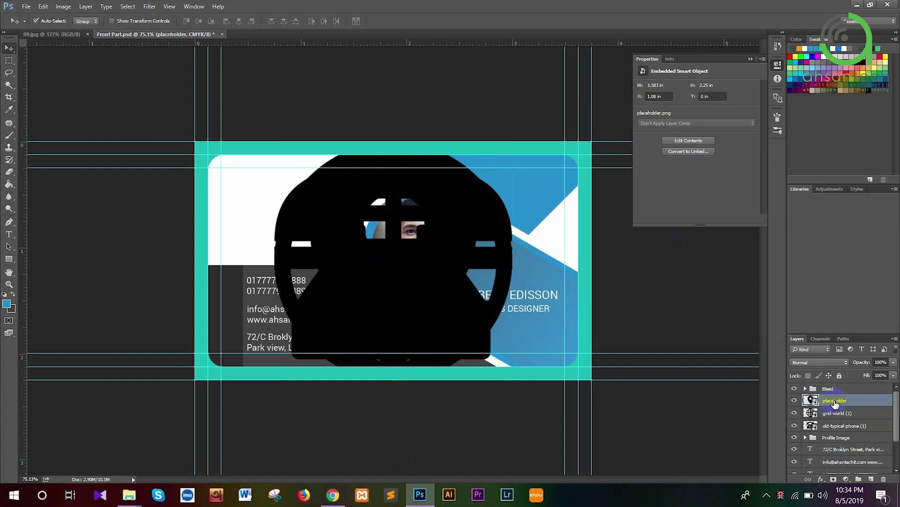
pyautogui.keyDown('shift'); pyautogui.click(839, 427); pyautogui.keyUp('shift')
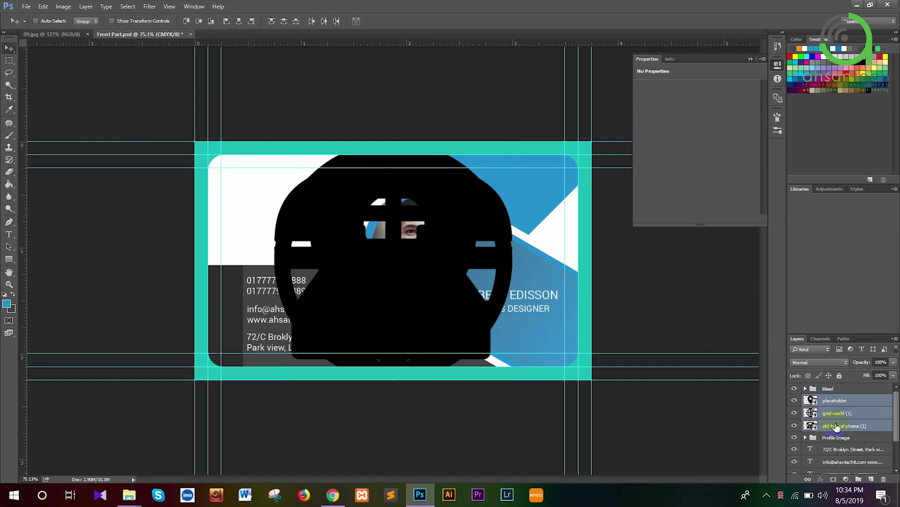
# Scale the three icons to about 10% and move them beside the phone numbers
pyautogui.hotkey('ctrl', 't')
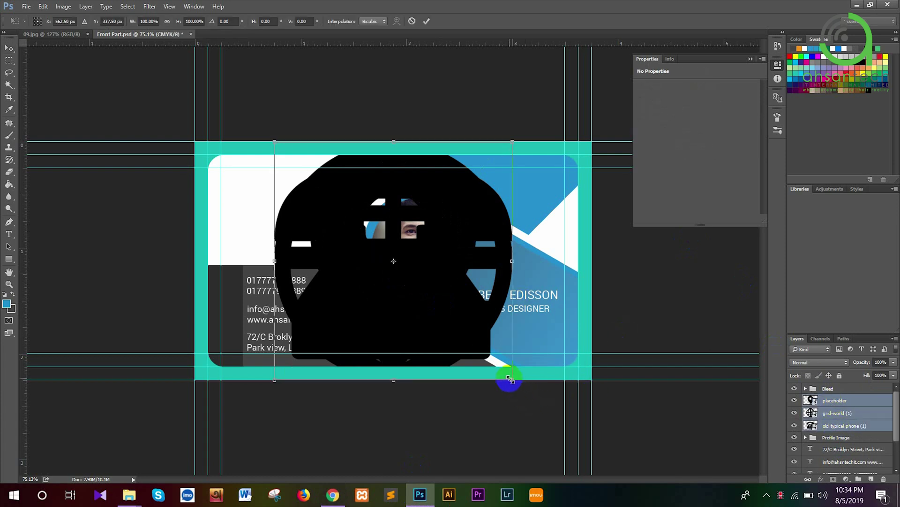
pyautogui.moveTo(510, 378); pyautogui.dragTo(468, 361)
pyautogui.moveTo(424, 333); pyautogui.dragTo(399, 312)
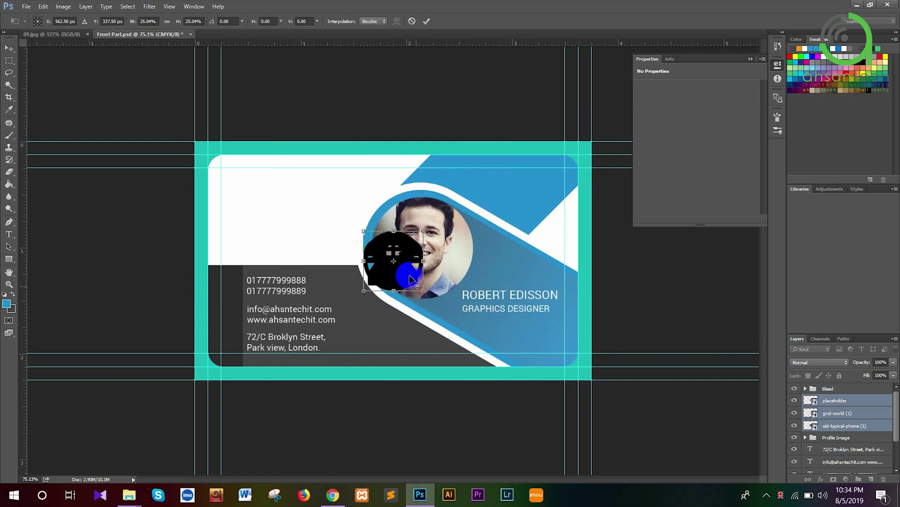
pyautogui.moveTo(402, 261); pyautogui.dragTo(247, 296)
pyautogui.keyDown('ctrl'); pyautogui.click(247, 293); pyautogui.keyUp('ctrl')
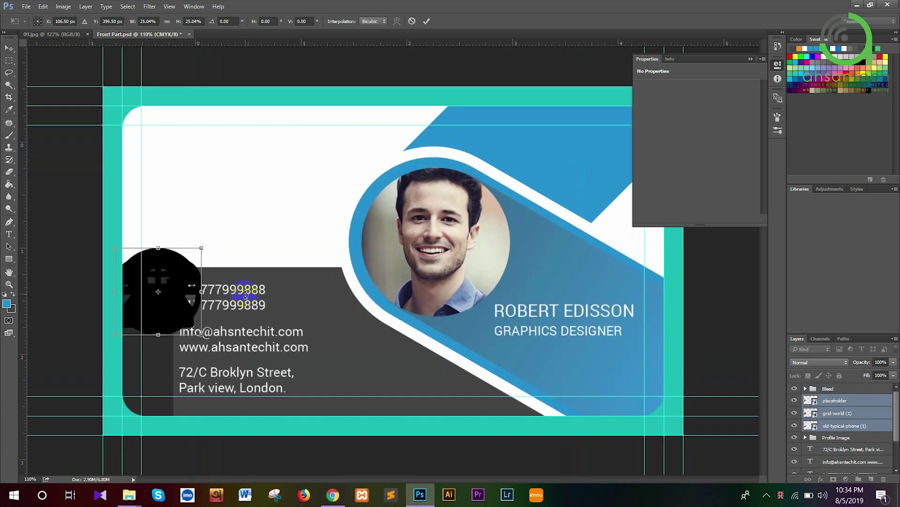
pyautogui.moveTo(386, 284); pyautogui.dragTo(584, 255)
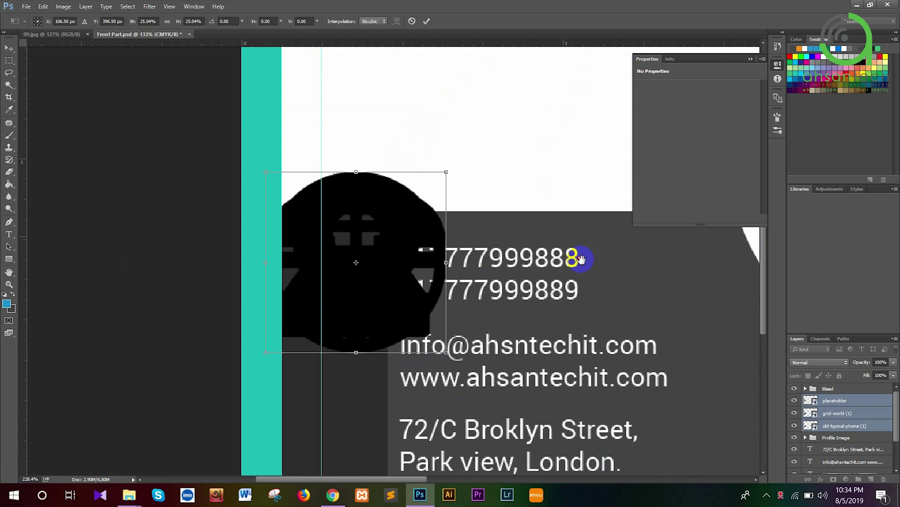
pyautogui.moveTo(470, 350); pyautogui.dragTo(393, 300)
pyautogui.press('Return')
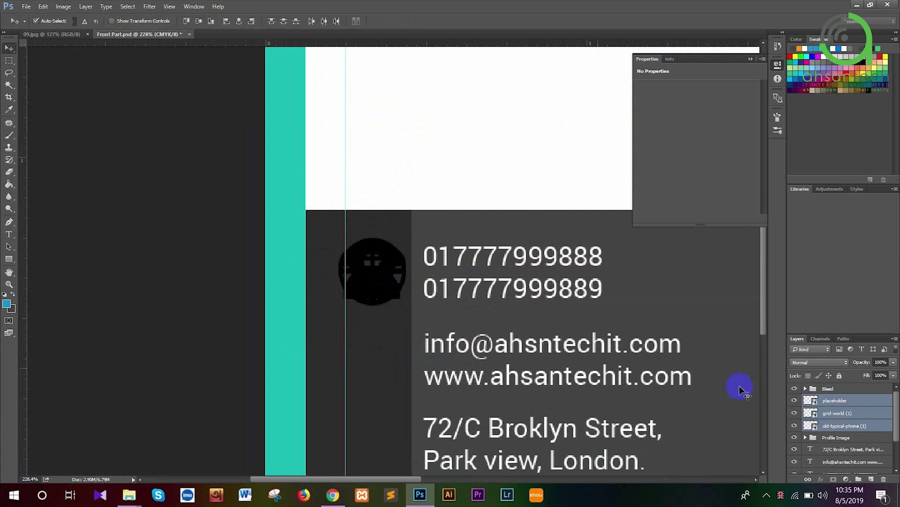
# Rasterize the three icon layers
pyautogui.rightClick(850, 423)
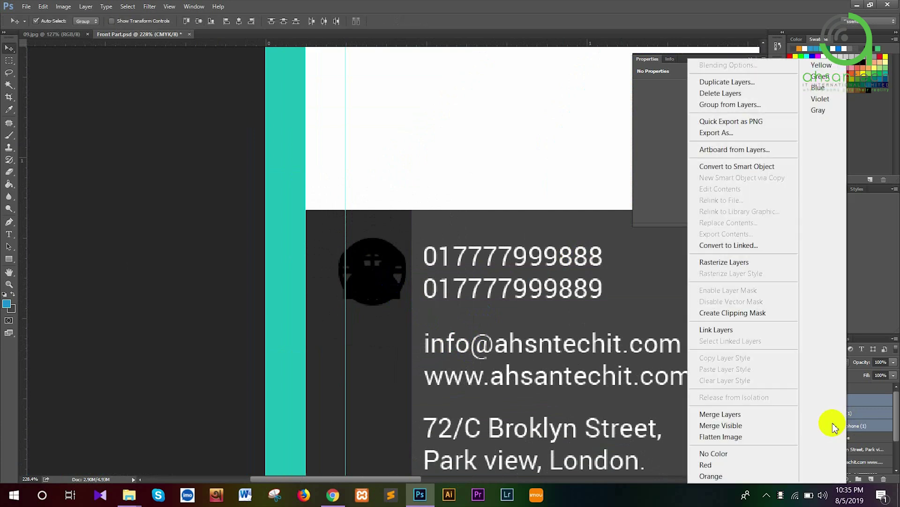
pyautogui.click(872, 416)
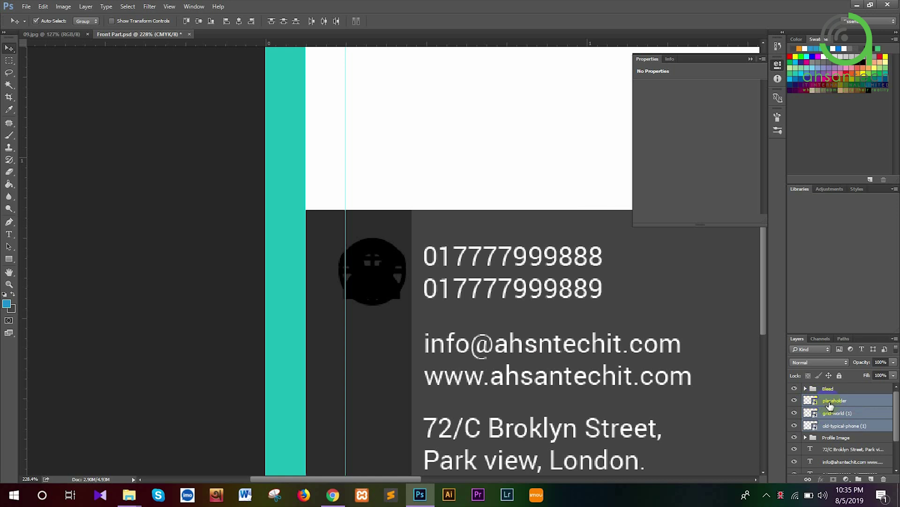
pyautogui.rightClick(830, 404)
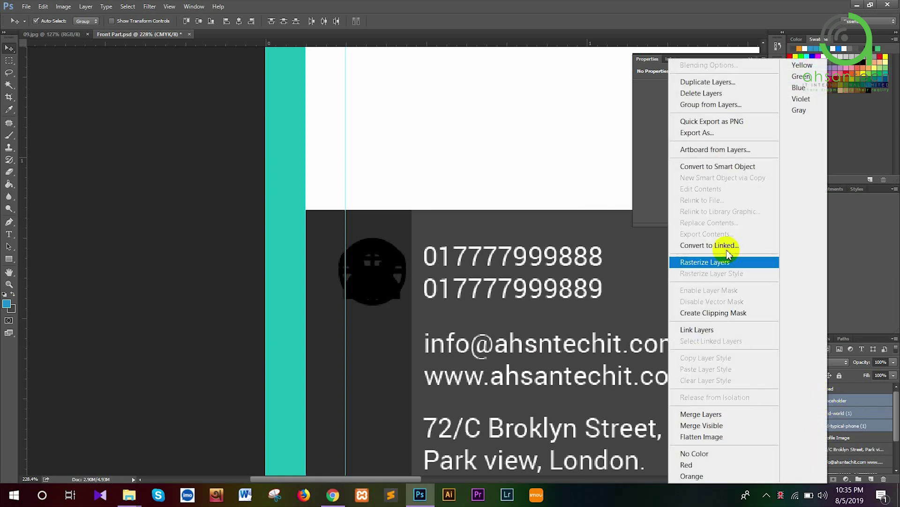
pyautogui.click(734, 267)
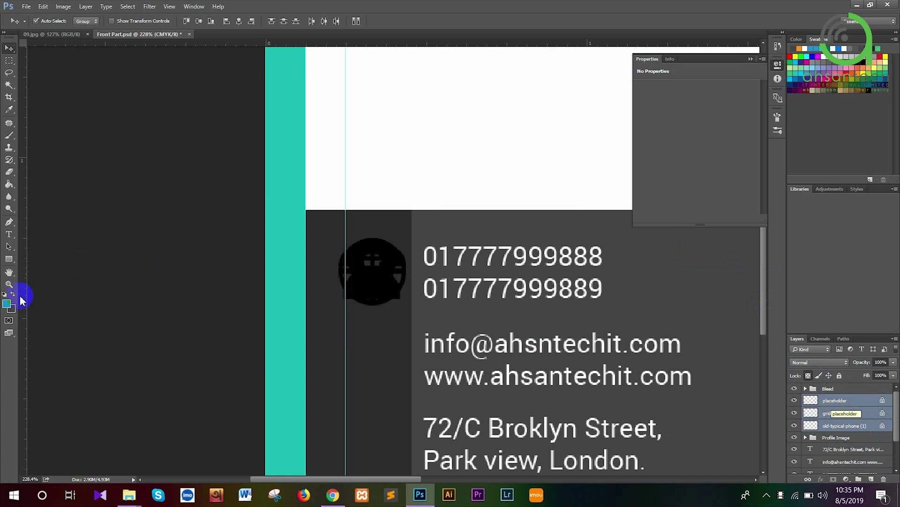
# Set the foreground colour to white and fill the pin, globe and phone icons with it
pyautogui.click(6, 304)
pyautogui.moveTo(572, 152); pyautogui.dragTo(519, 75)
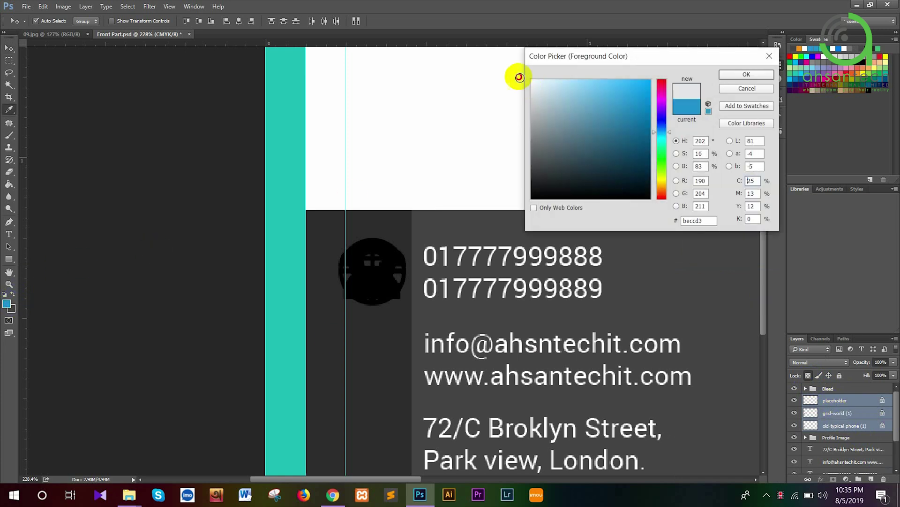
pyautogui.click(728, 75)
pyautogui.press('v')
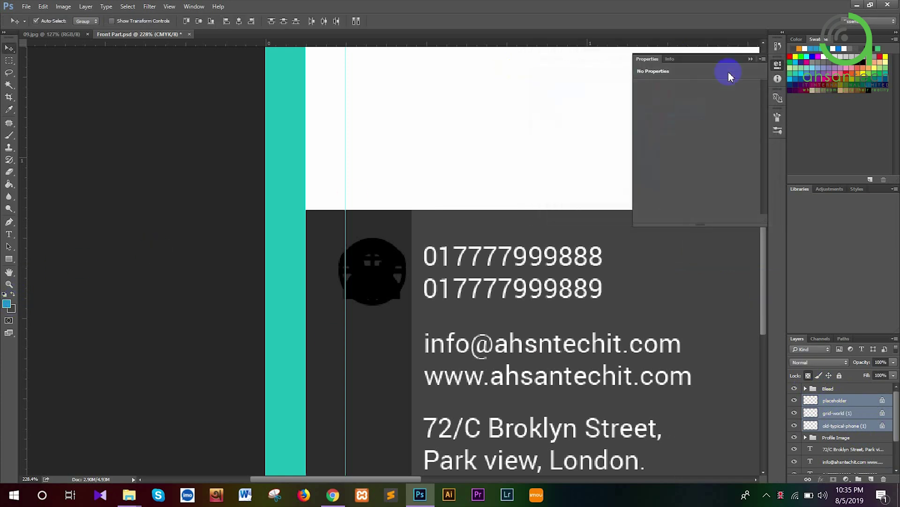
pyautogui.click(845, 399)
pyautogui.hotkey('alt', 'shift', 'BackSpace')
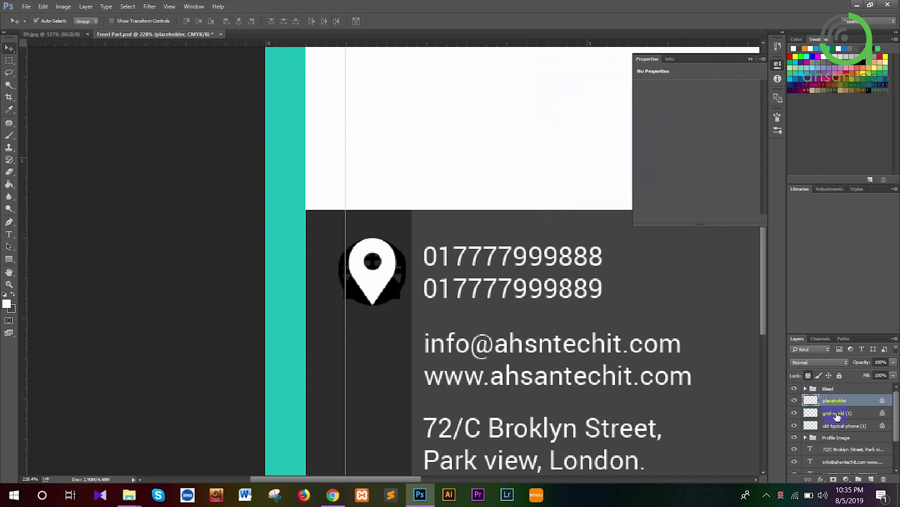
pyautogui.click(838, 414)
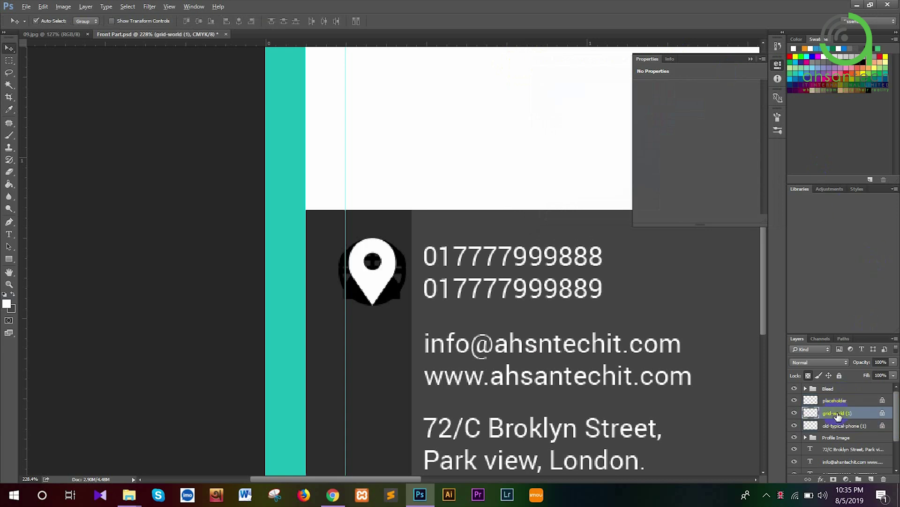
pyautogui.hotkey('alt', 'shift', 'BackSpace')
pyautogui.click(842, 426)
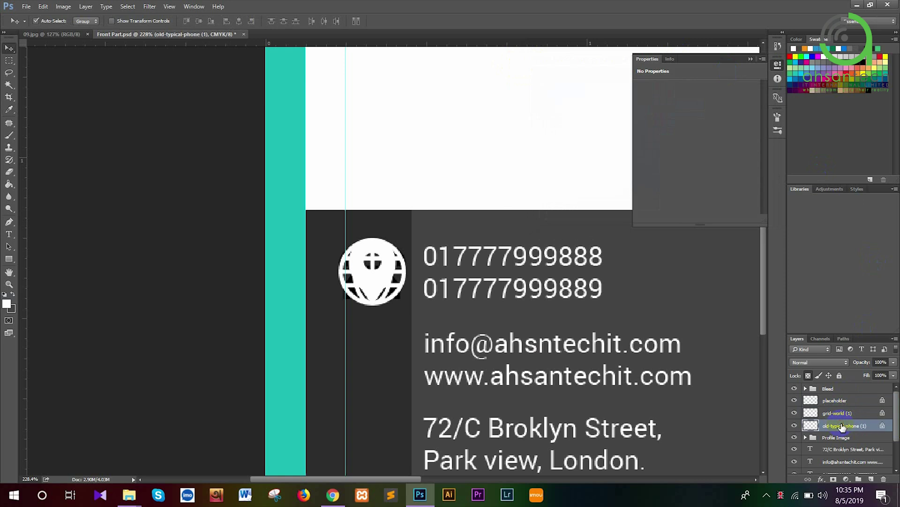
pyautogui.hotkey('alt', 'shift', 'BackSpace')
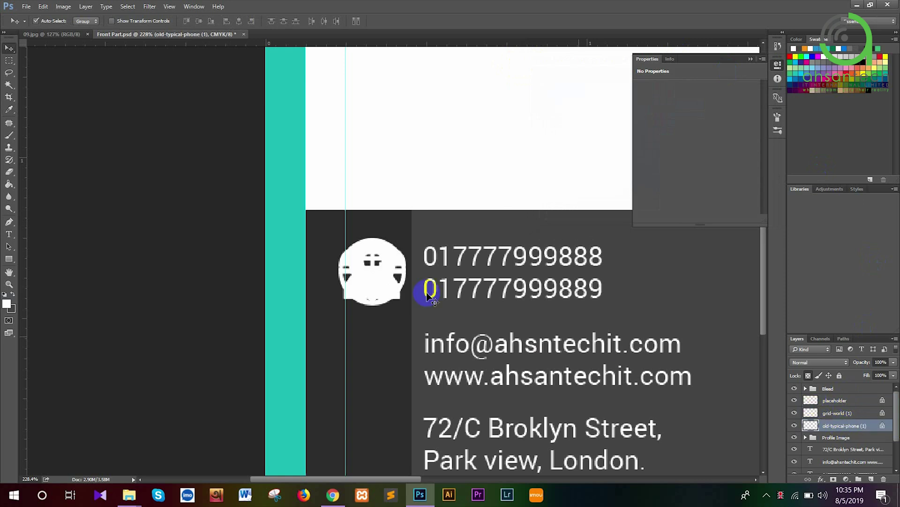
# Move the pin icon down beside the address, undoing an accidental panel move
pyautogui.moveTo(373, 274); pyautogui.dragTo(390, 342)
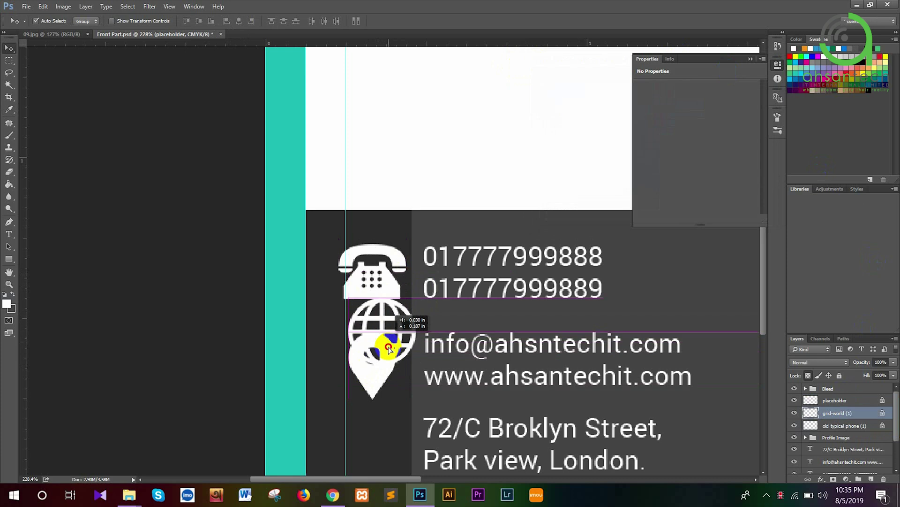
pyautogui.moveTo(372, 378); pyautogui.dragTo(373, 462)
pyautogui.moveTo(373, 352); pyautogui.dragTo(370, 364)
pyautogui.hotkey('ctrl', 'z')
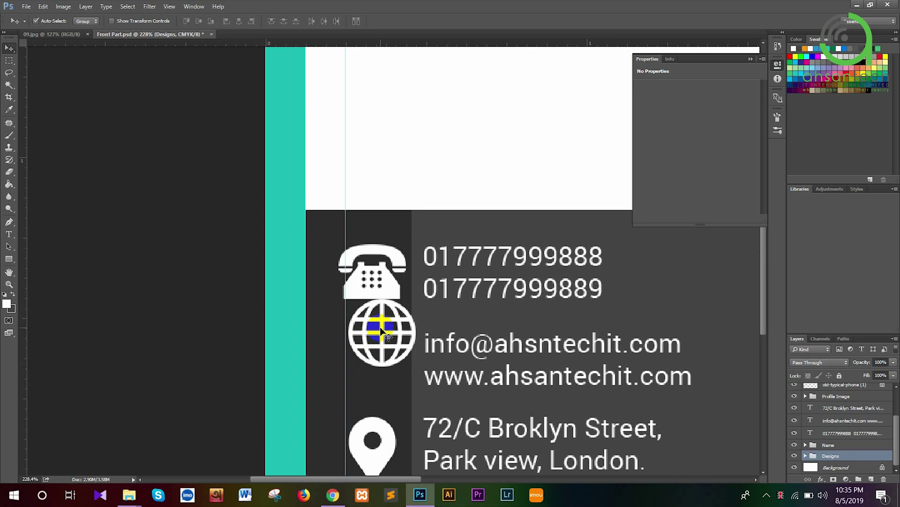
# Move the globe icon beside the email and website lines, then select the icon layers together
pyautogui.keyDown('ctrl'); pyautogui.click(383, 330); pyautogui.keyUp('ctrl')
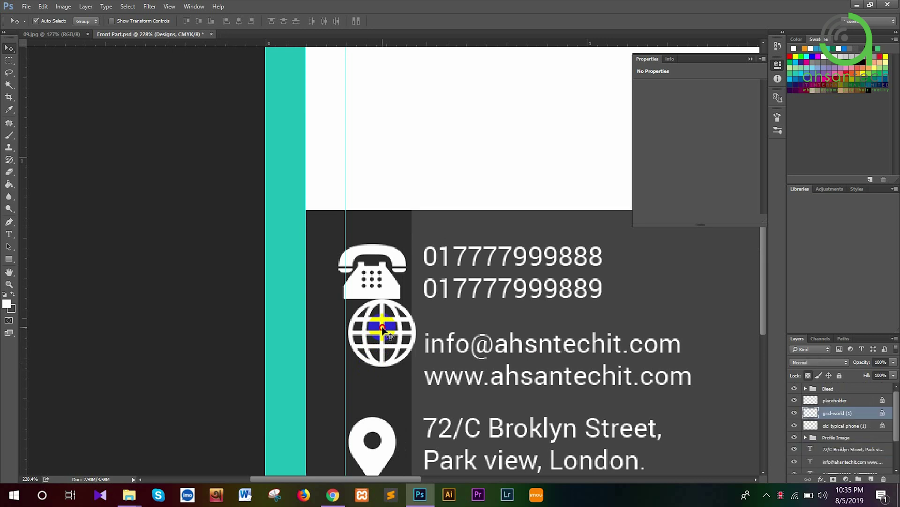
pyautogui.moveTo(383, 330); pyautogui.dragTo(378, 357)
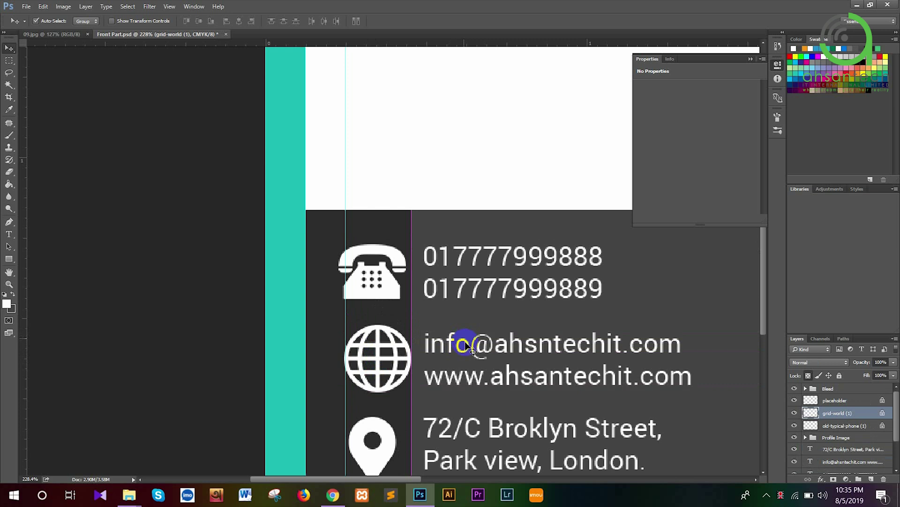
pyautogui.scroll(-3, 462, 347)
pyautogui.scroll(-2, 463, 347)
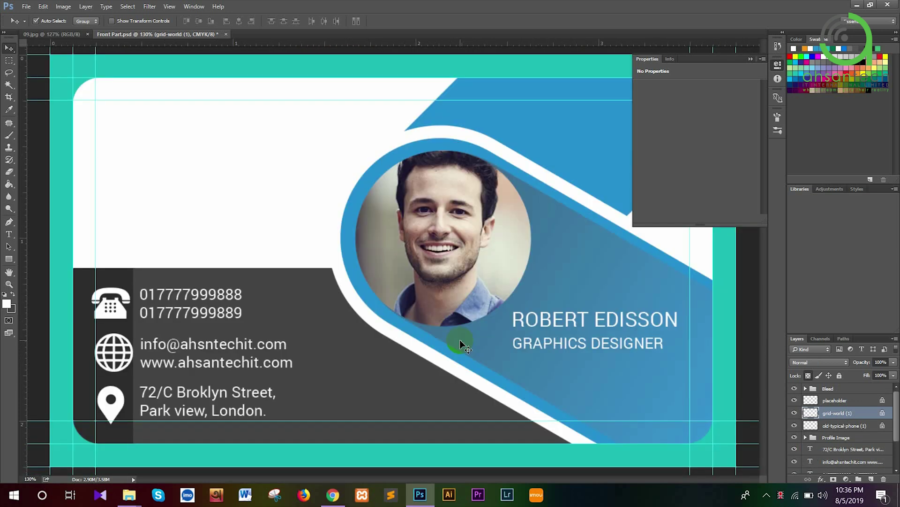
pyautogui.click(862, 401)
pyautogui.hotkey('ctrl', 'z')
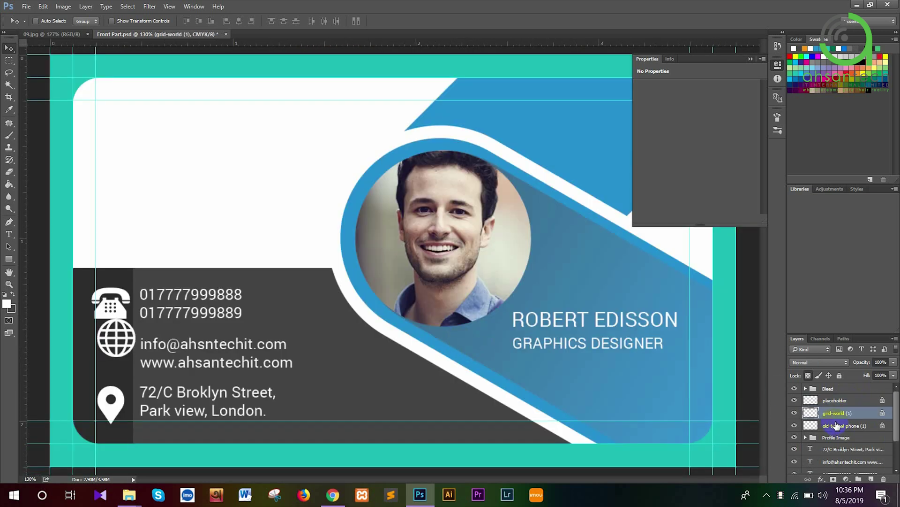
pyautogui.hotkey('ctrl', 'z')
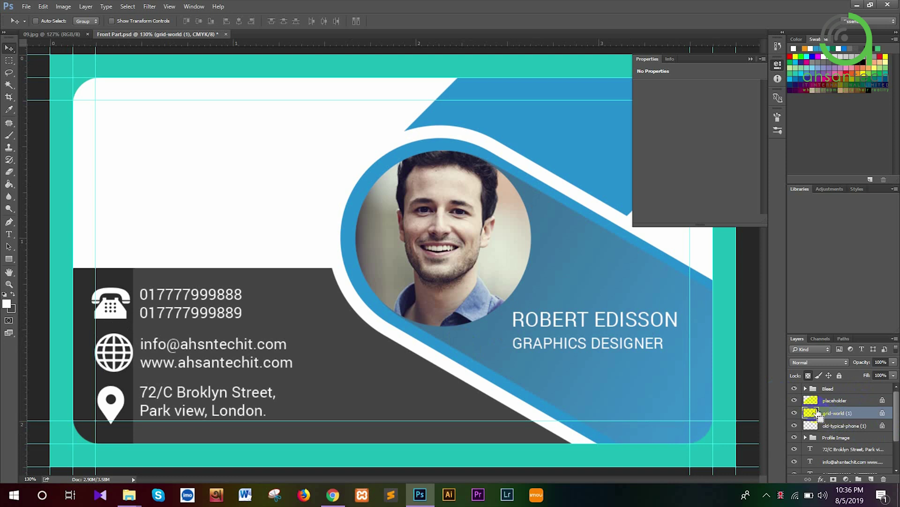
pyautogui.hotkey('ctrl', 'z')
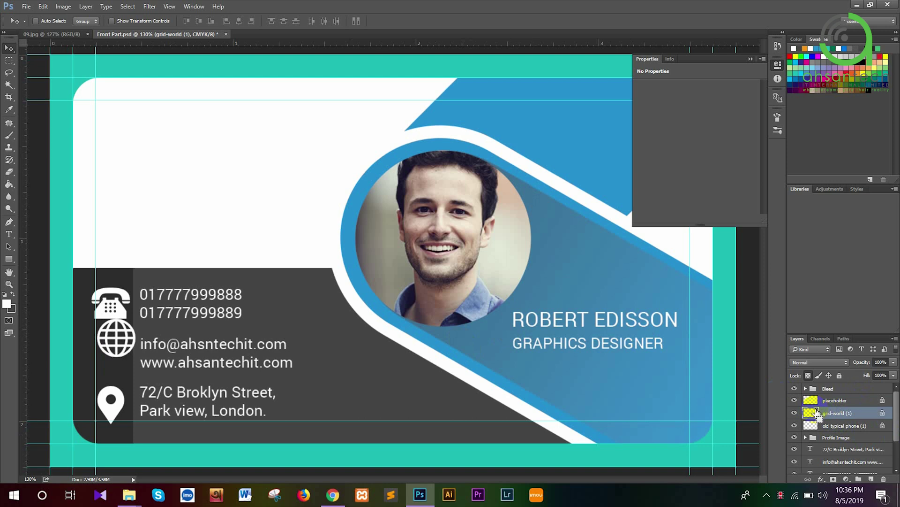
pyautogui.hotkey('ctrl', 'z')
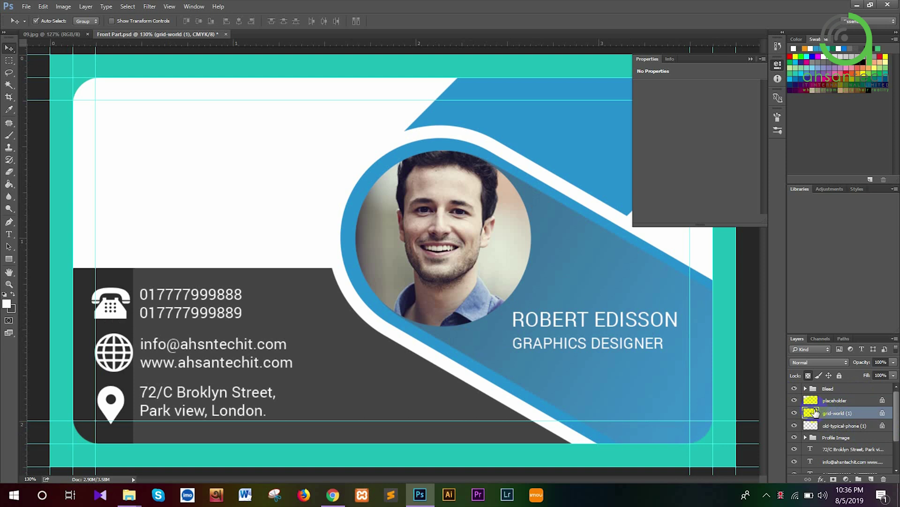
pyautogui.click(841, 401)
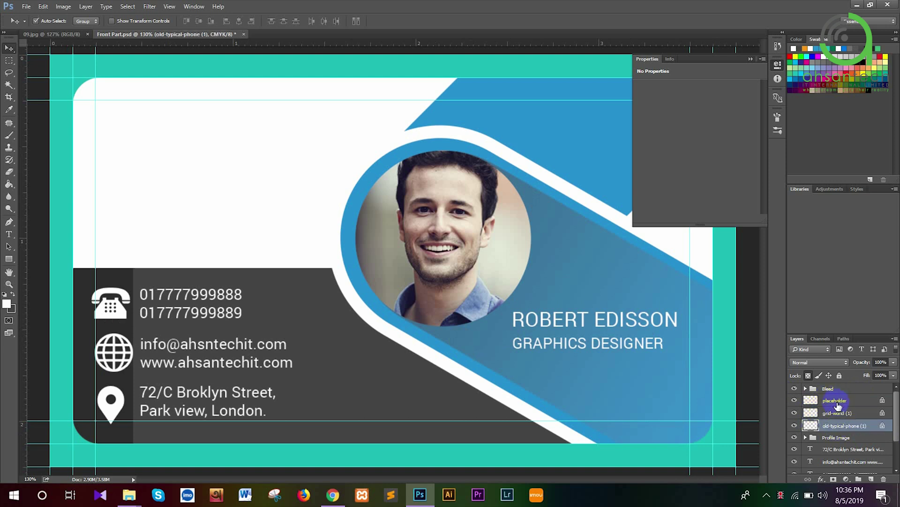
pyautogui.keyDown('shift'); pyautogui.click(837, 412); pyautogui.keyUp('shift')
# Scale the three icons to about 78% and shift them up together
pyautogui.hotkey('ctrl', 't')
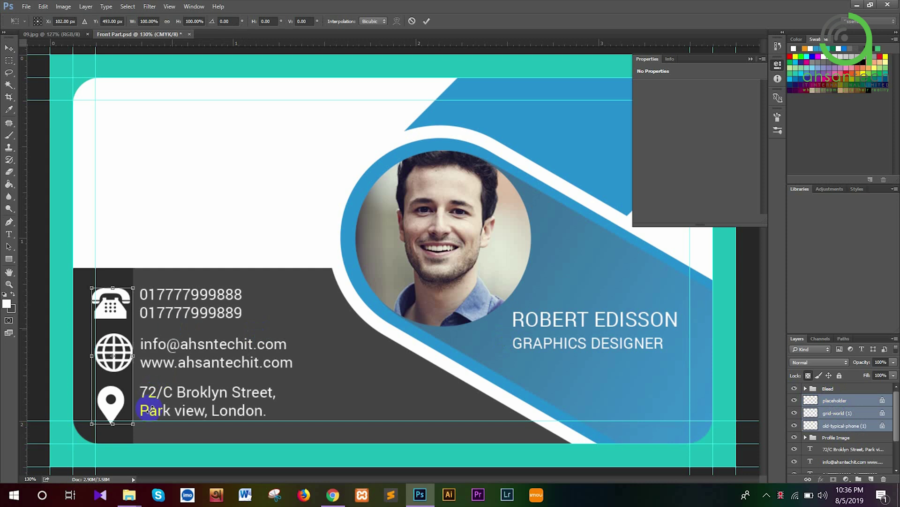
pyautogui.moveTo(133, 423); pyautogui.dragTo(120, 404)
pyautogui.press('Return')
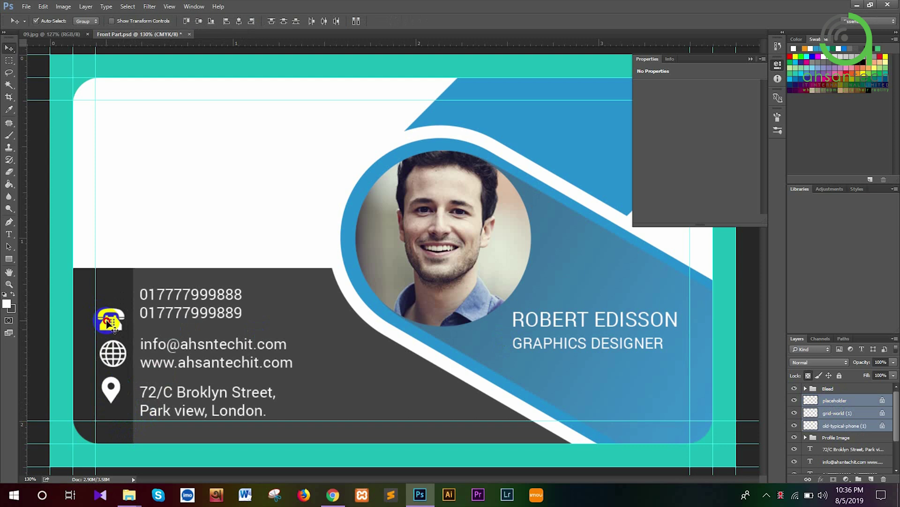
pyautogui.moveTo(107, 320); pyautogui.dragTo(105, 308)
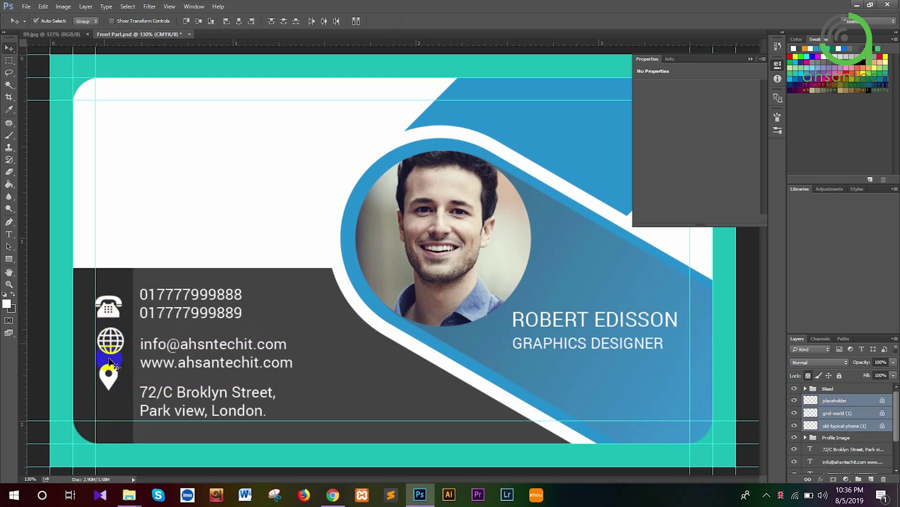
# Position the pin beside the address, the globe beside the email lines, and align the phone icon
pyautogui.click(107, 365)
pyautogui.click(829, 424)
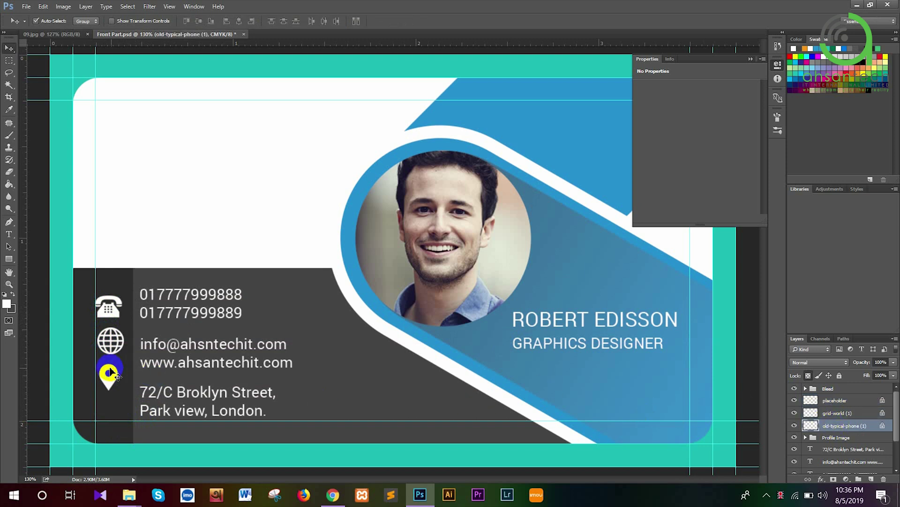
pyautogui.moveTo(118, 376); pyautogui.dragTo(116, 397)
pyautogui.moveTo(110, 342); pyautogui.dragTo(114, 365)
pyautogui.moveTo(109, 311); pyautogui.dragTo(115, 304)
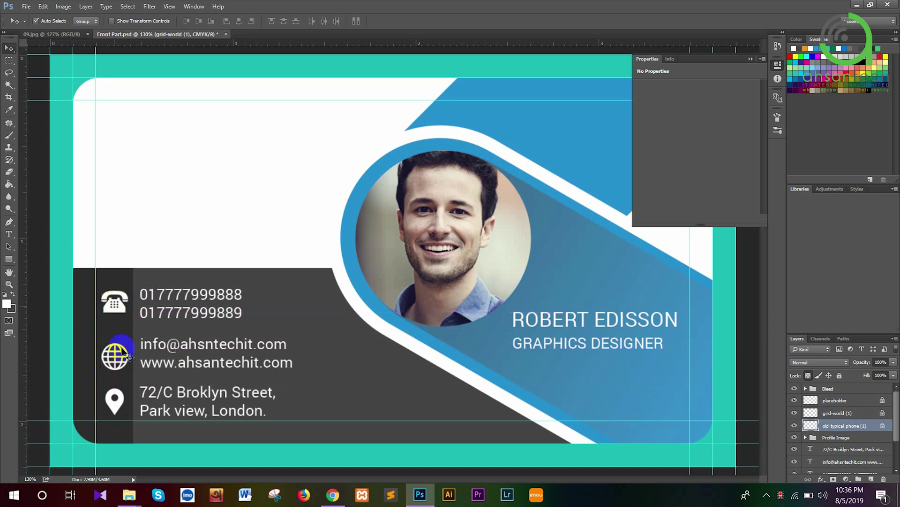
# Distribute the three icons by vertical centres and nudge them down slightly
pyautogui.keyDown('shift'); pyautogui.click(117, 359); pyautogui.keyUp('shift')
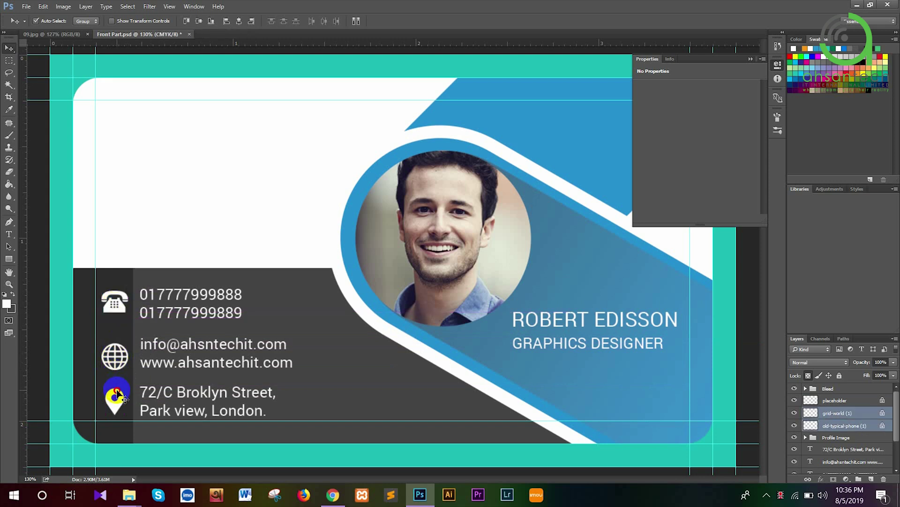
pyautogui.keyDown('shift'); pyautogui.click(117, 395); pyautogui.keyUp('shift')
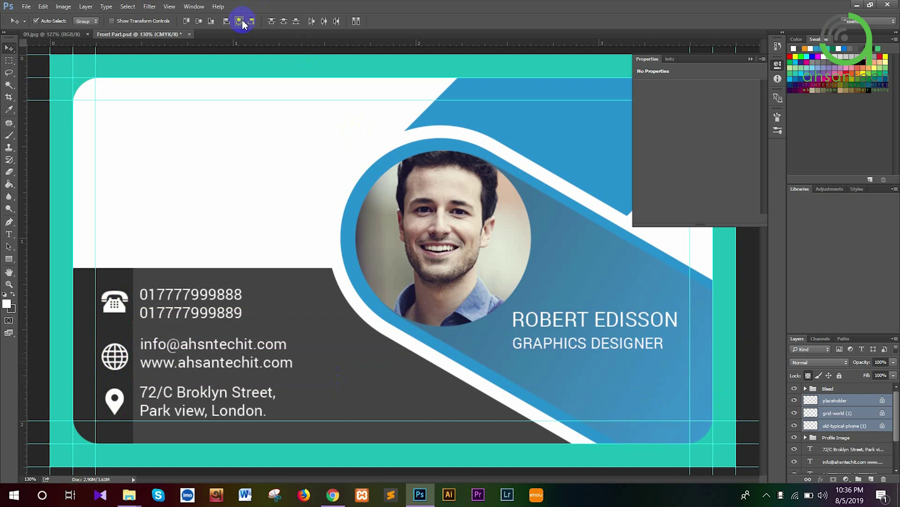
pyautogui.click(283, 21)
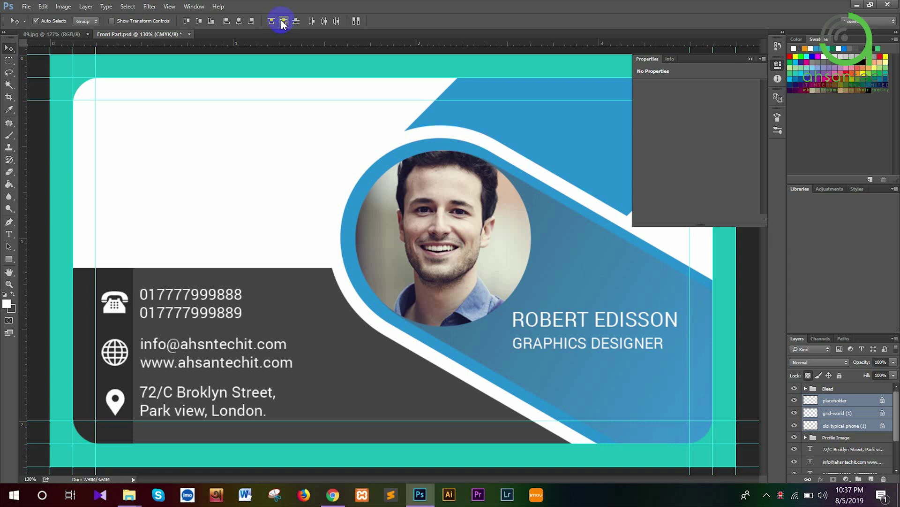
pyautogui.press('Down')
pyautogui.press('Down')
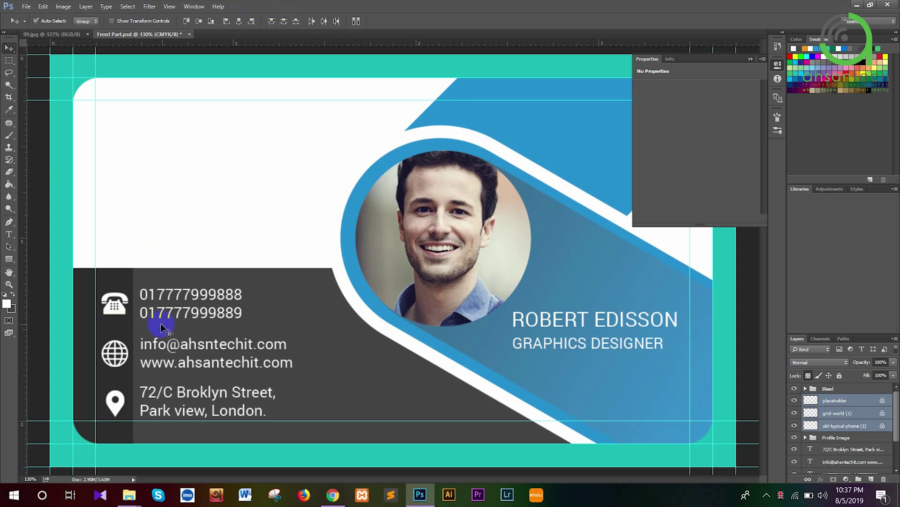
# Compare the icon column against the reference business card mockup
pyautogui.click(41, 34)
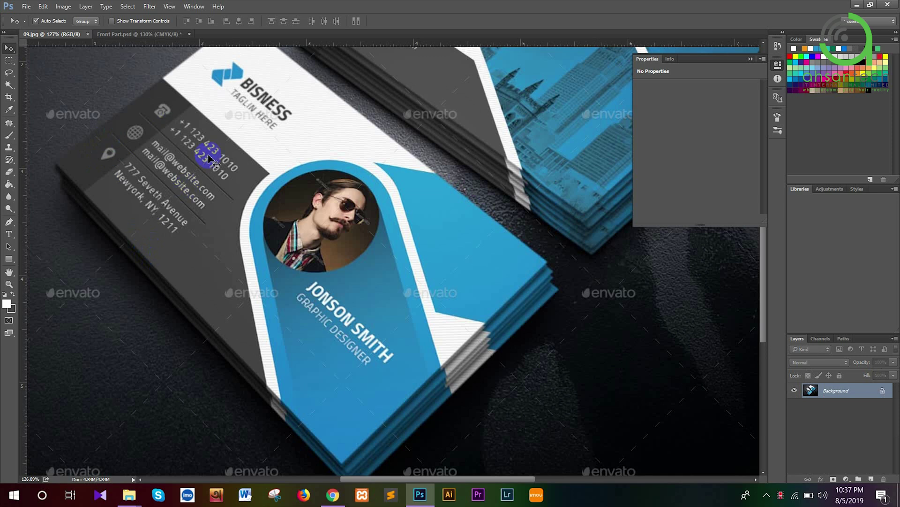
pyautogui.click(161, 35)
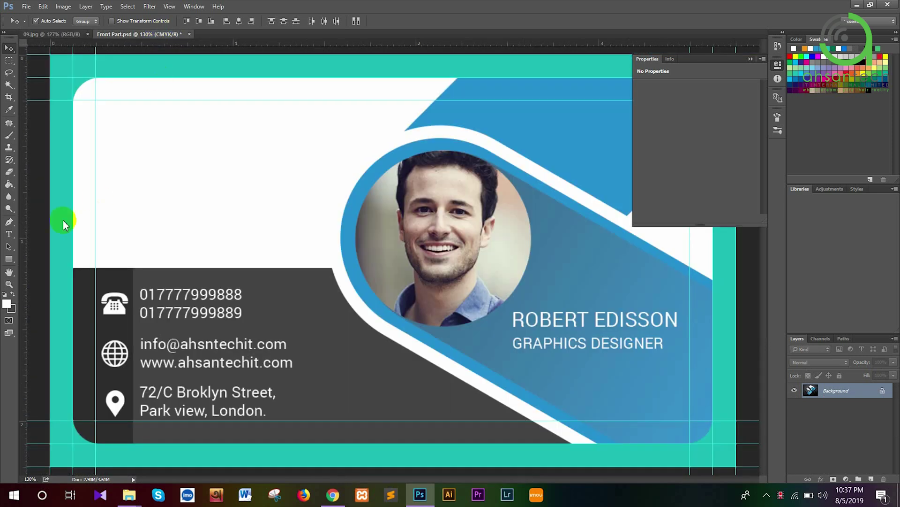
pyautogui.moveTo(9, 259); pyautogui.dragTo(24, 261)
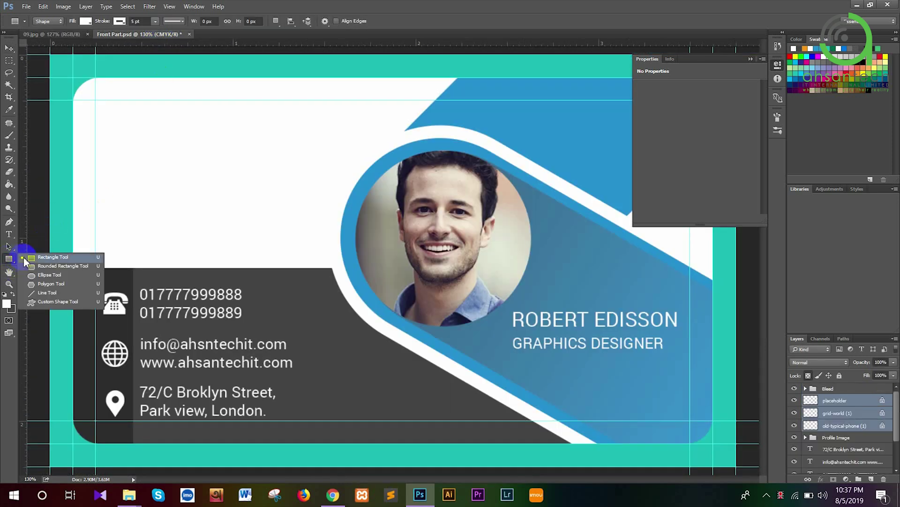
# Draw a thin 279 × 5 px rectangle under the phone numbers
pyautogui.click(24, 259)
pyautogui.scroll(3, 113, 335)
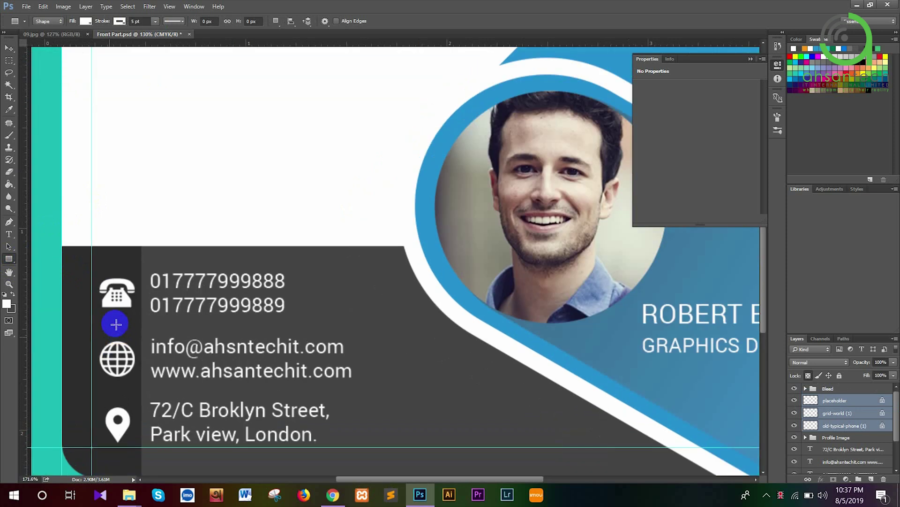
pyautogui.scroll(4, 116, 323)
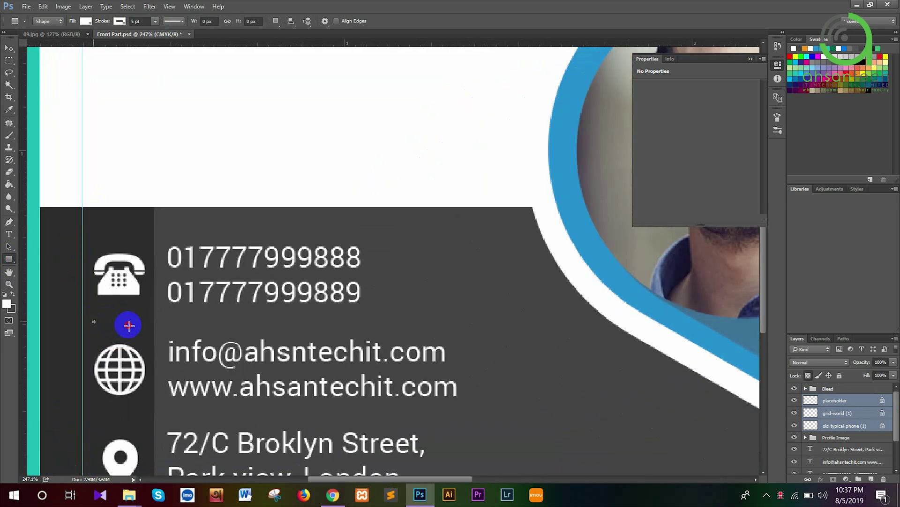
pyautogui.moveTo(93, 319); pyautogui.dragTo(417, 318)
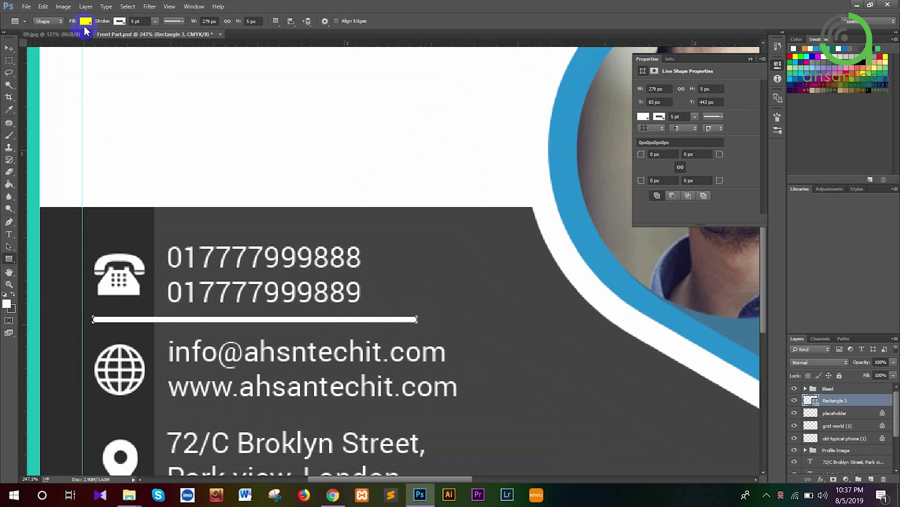
# Give the line a dark fill swatch and no stroke
pyautogui.click(86, 22)
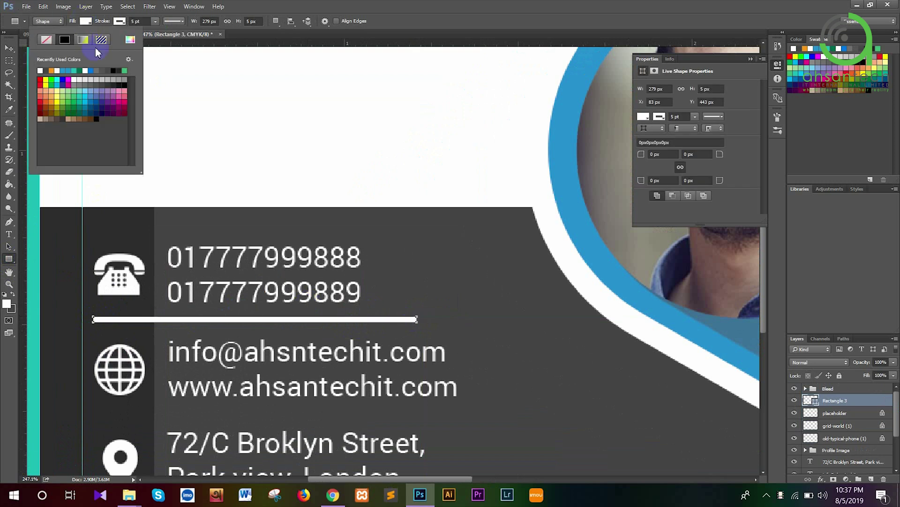
pyautogui.click(106, 83)
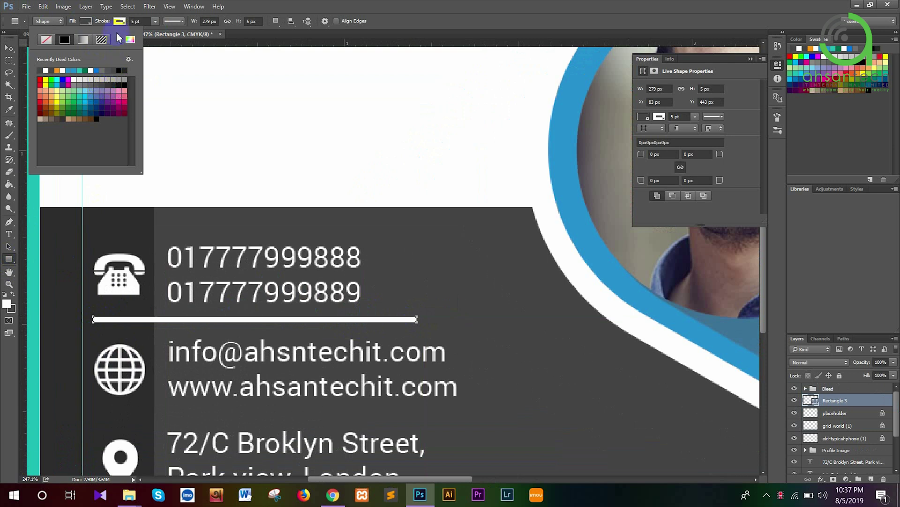
pyautogui.click(121, 20)
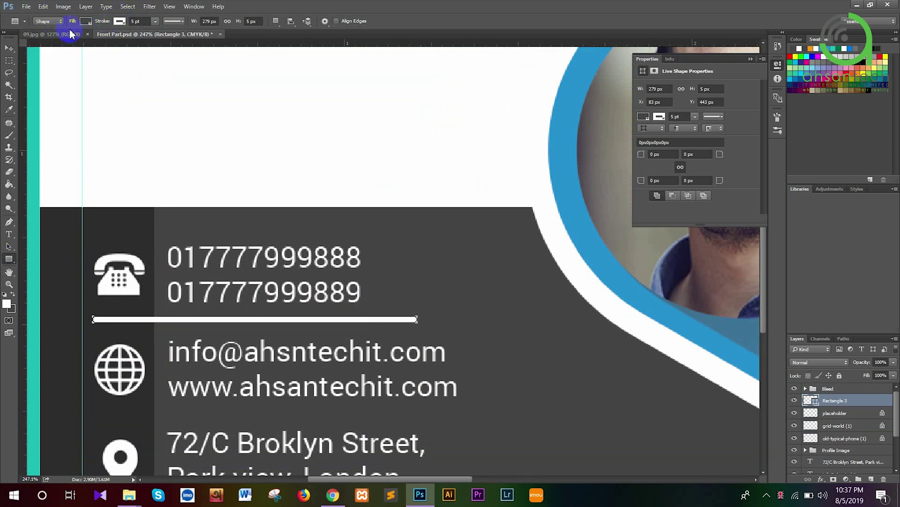
pyautogui.click(121, 21)
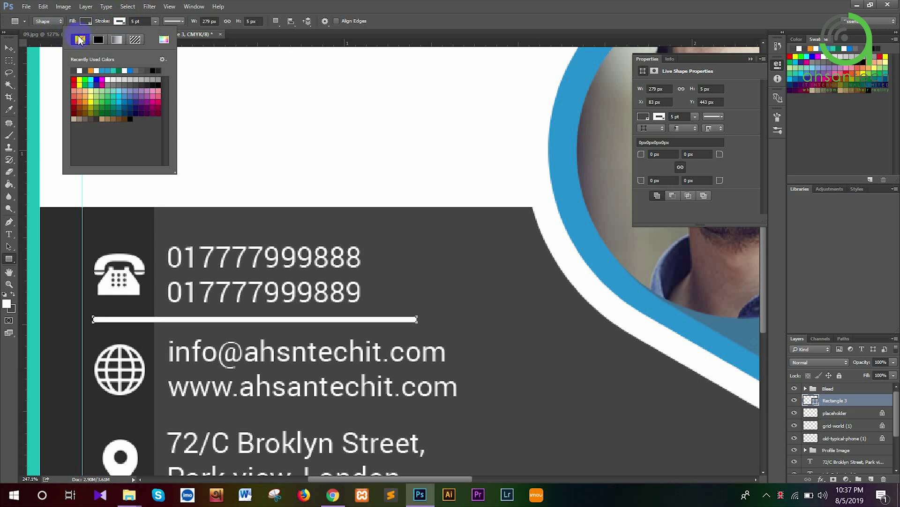
pyautogui.click(79, 39)
pyautogui.press('Return')
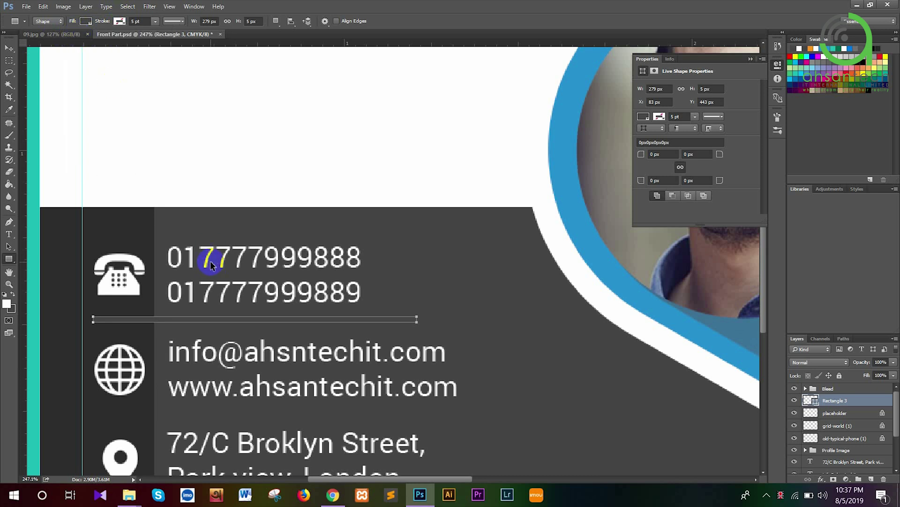
pyautogui.hotkey('ctrl', 't')
# Slim the divider line to 40% height, making it 279 × 2 px
pyautogui.scroll(2, 249, 315)
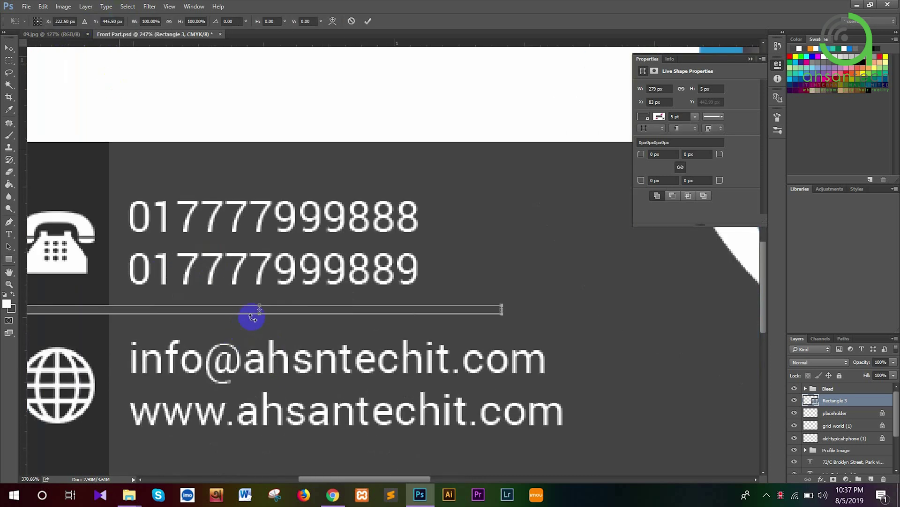
pyautogui.scroll(3, 266, 302)
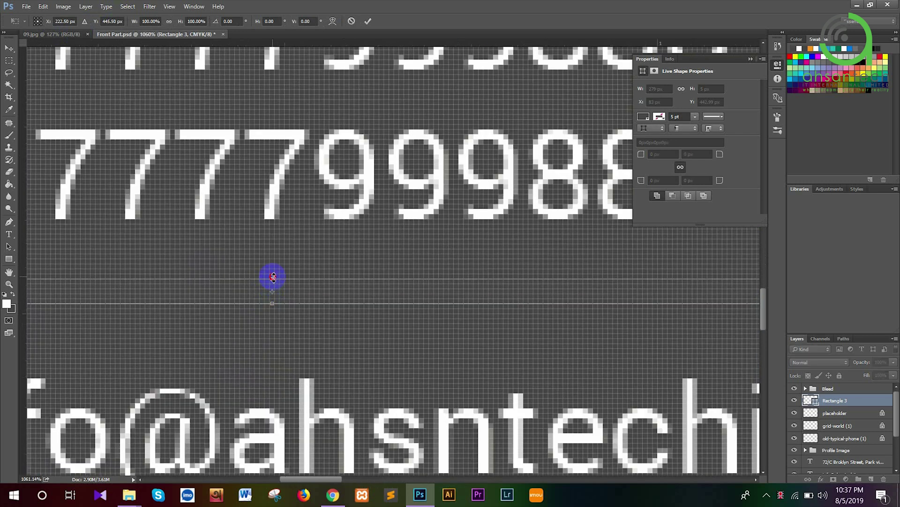
pyautogui.moveTo(273, 277); pyautogui.dragTo(274, 285)
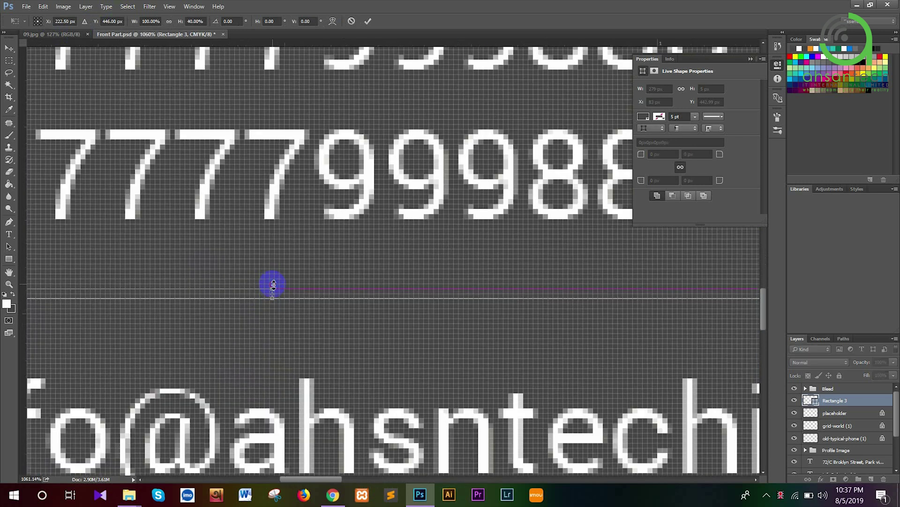
pyautogui.press('Return')
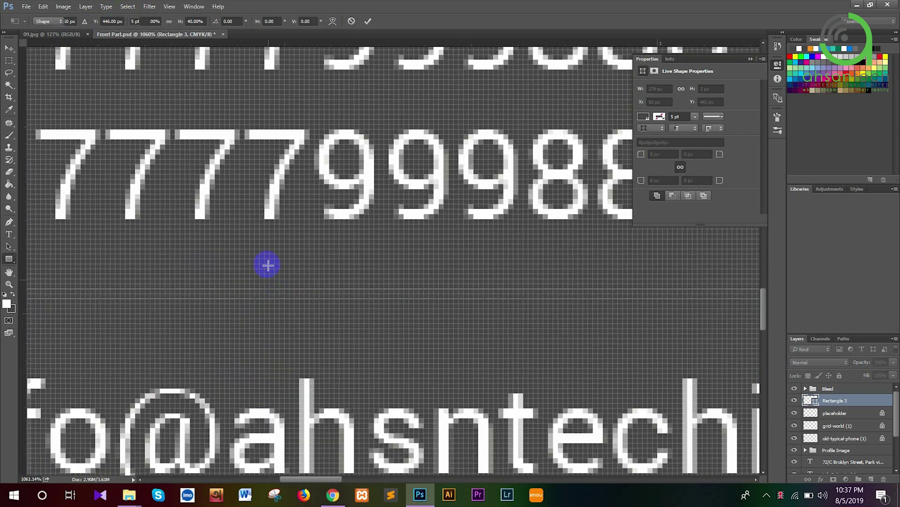
pyautogui.scroll(-2, 265, 263)
pyautogui.scroll(-3, 264, 264)
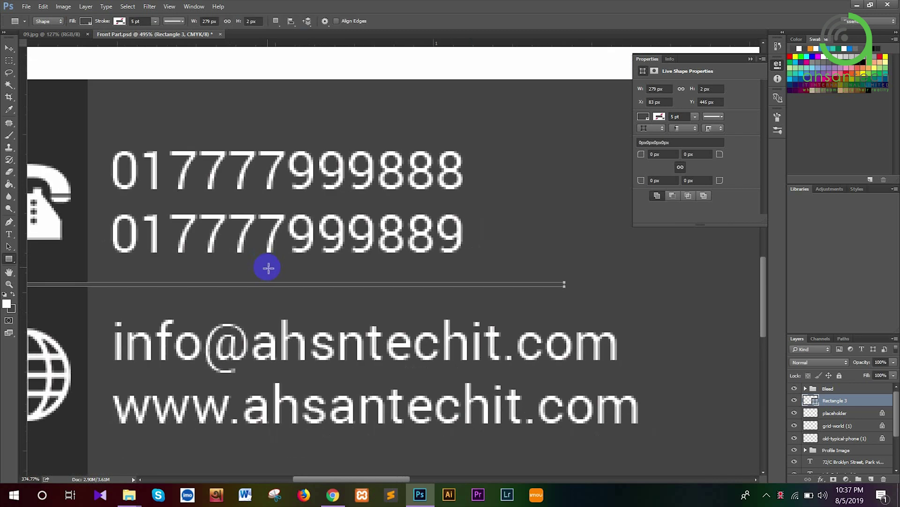
# After checking the 09.jpg mockup, settle the divider's fill on a subtle dark grey swatch
pyautogui.click(65, 34)
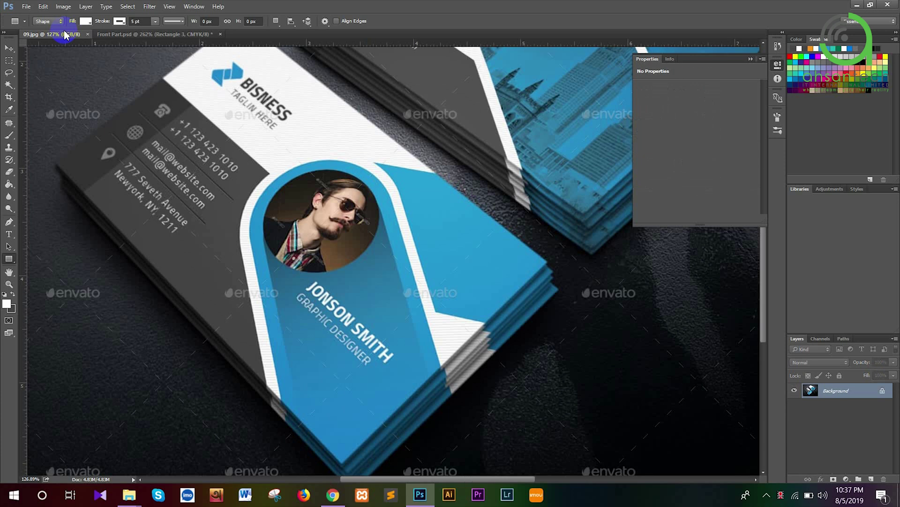
pyautogui.click(115, 35)
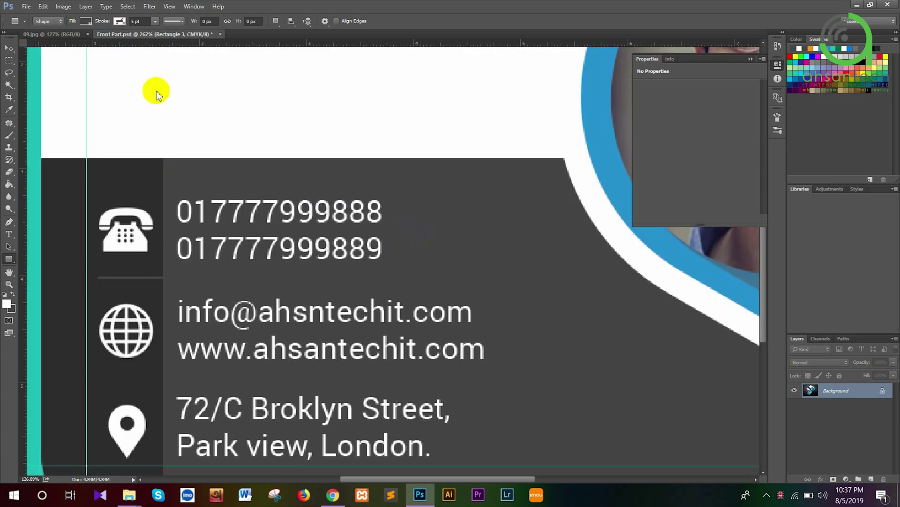
pyautogui.click(85, 22)
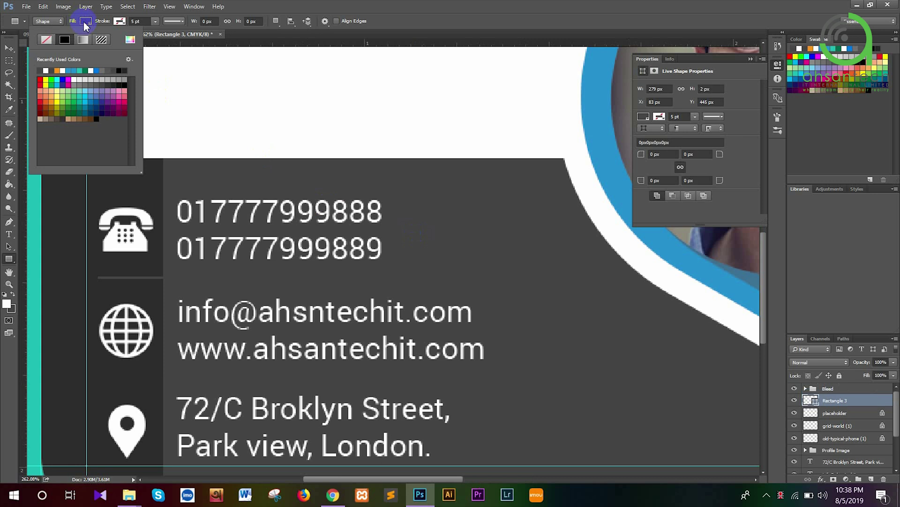
pyautogui.click(123, 82)
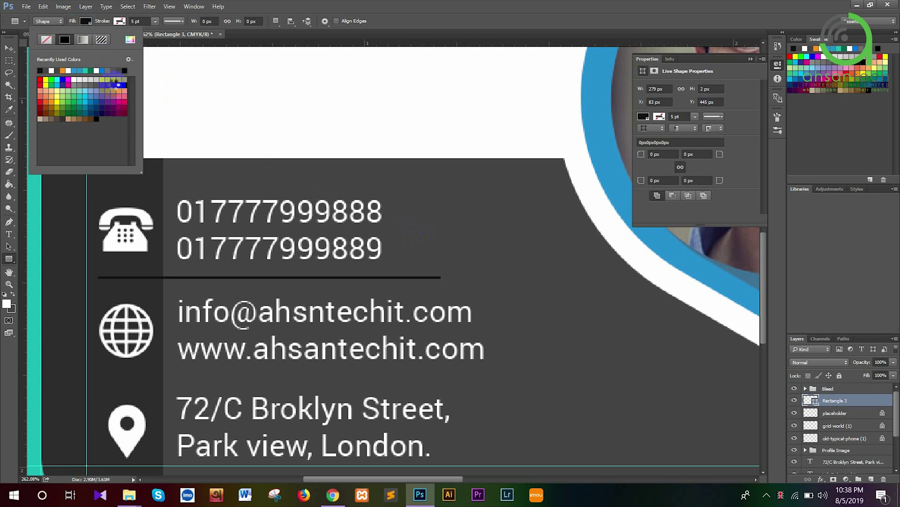
pyautogui.click(116, 80)
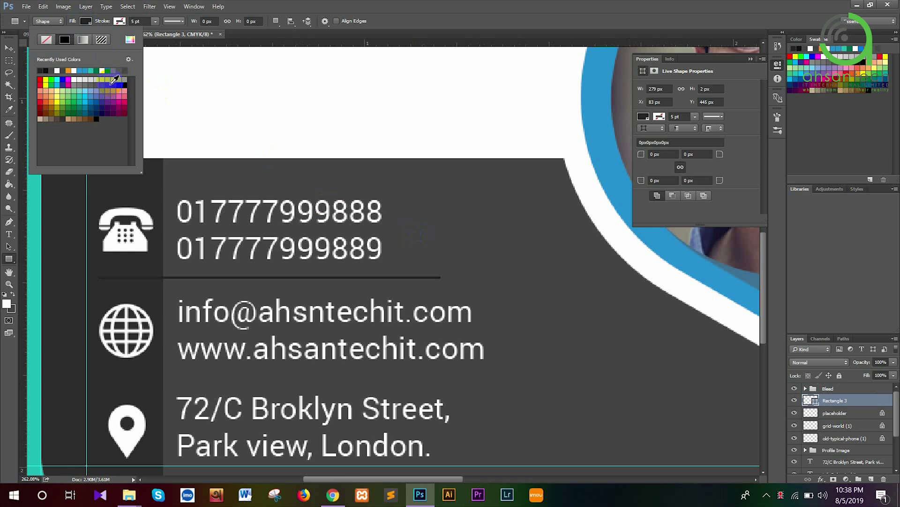
pyautogui.click(110, 81)
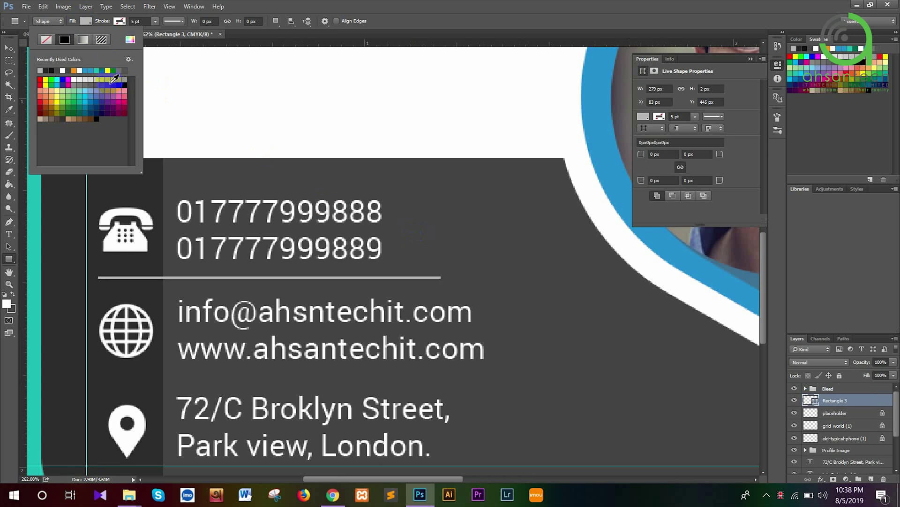
pyautogui.click(114, 86)
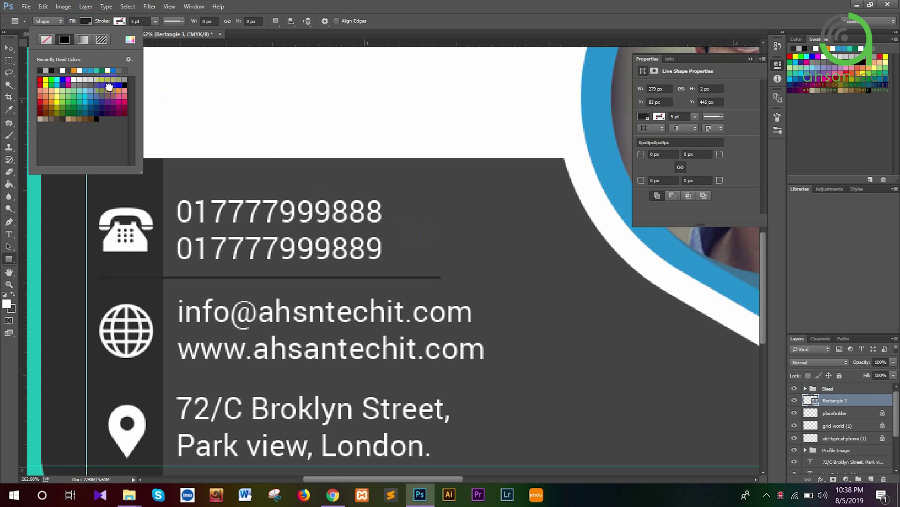
pyautogui.click(109, 87)
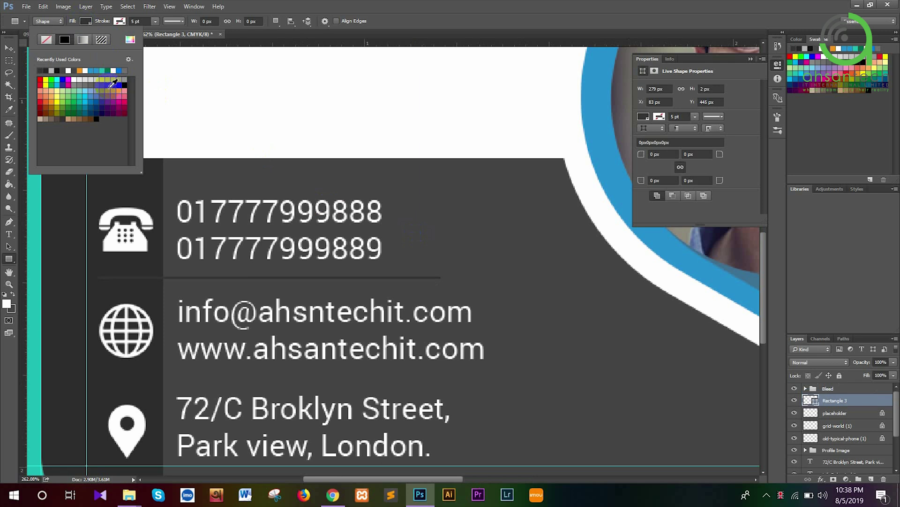
pyautogui.press('Return')
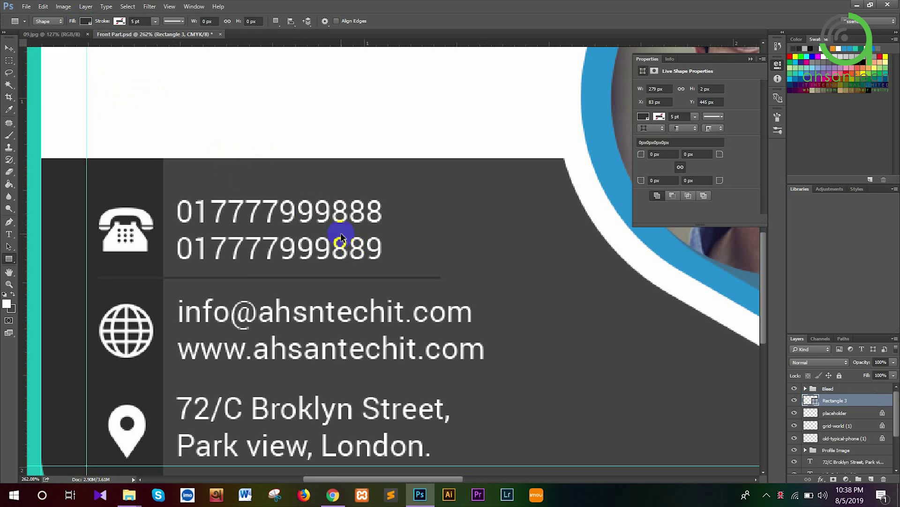
# Duplicate the divider and nudge the copy down between the website line and the address
pyautogui.hotkey('ctrl', 'j')
pyautogui.hotkey('ctrl', 't')
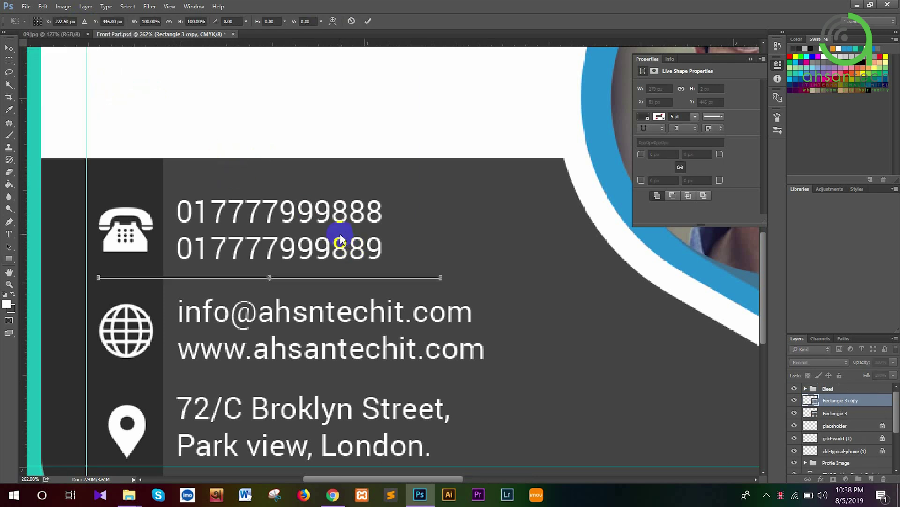
pyautogui.press('Down')
pyautogui.press('Down')
pyautogui.press('Down')
pyautogui.press('Down')
pyautogui.press('Down')
pyautogui.press('Down')
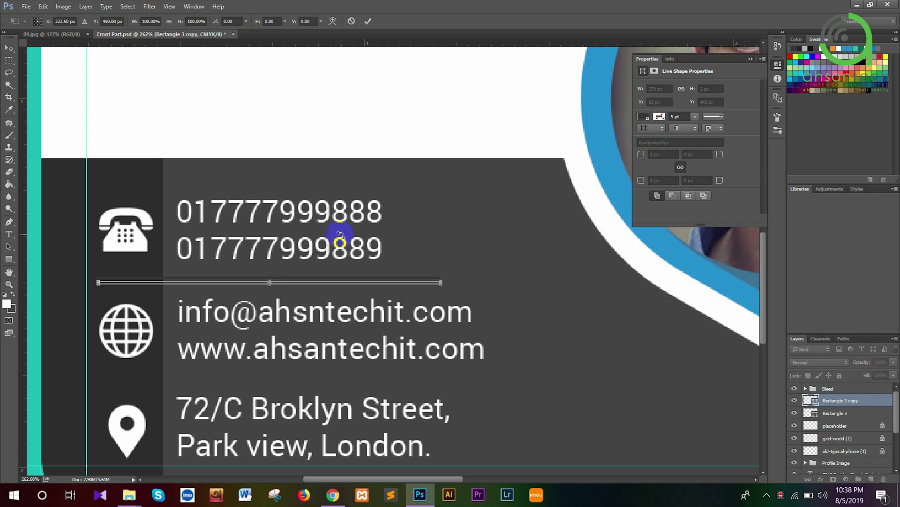
pyautogui.press('Down')
pyautogui.press('Down')
pyautogui.press('Down')
pyautogui.press('Down')
pyautogui.press('Down')
pyautogui.press('Down')
pyautogui.press('Down')
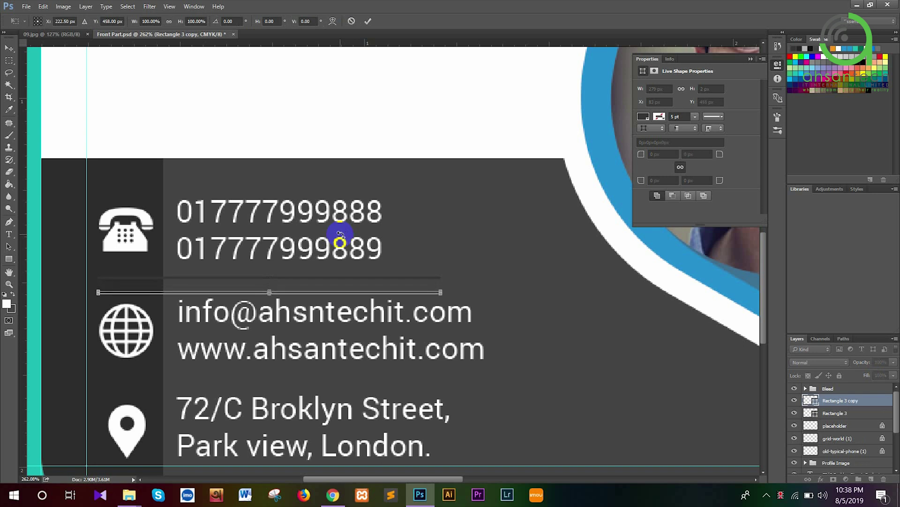
pyautogui.press('Down')
pyautogui.press('Down')
pyautogui.press('Down')
pyautogui.press('Down')
pyautogui.press('Down')
pyautogui.press('Down')
pyautogui.press('Down')
pyautogui.press('Down')
pyautogui.press('Down')
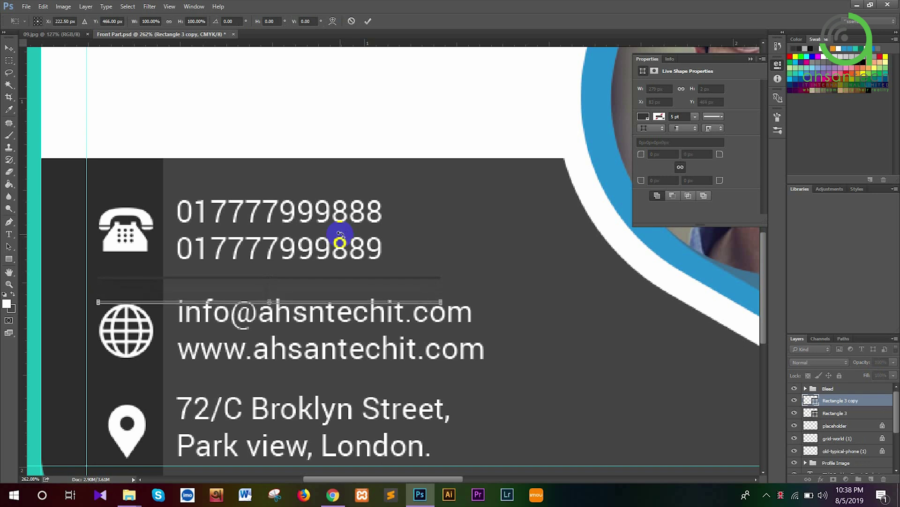
pyautogui.press('Down')
pyautogui.press('Down')
pyautogui.press('Down')
pyautogui.press('Down')
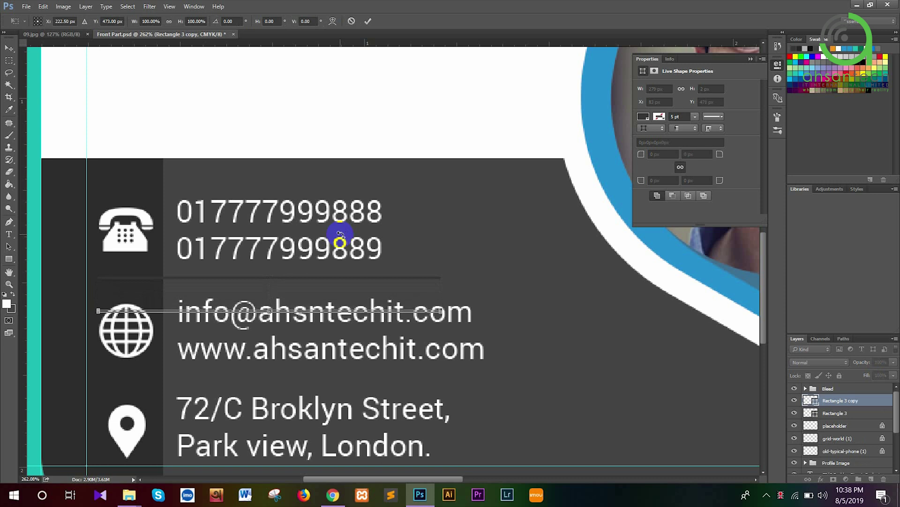
pyautogui.press('Down')
pyautogui.press('Down')
pyautogui.press('Down')
pyautogui.press('Down')
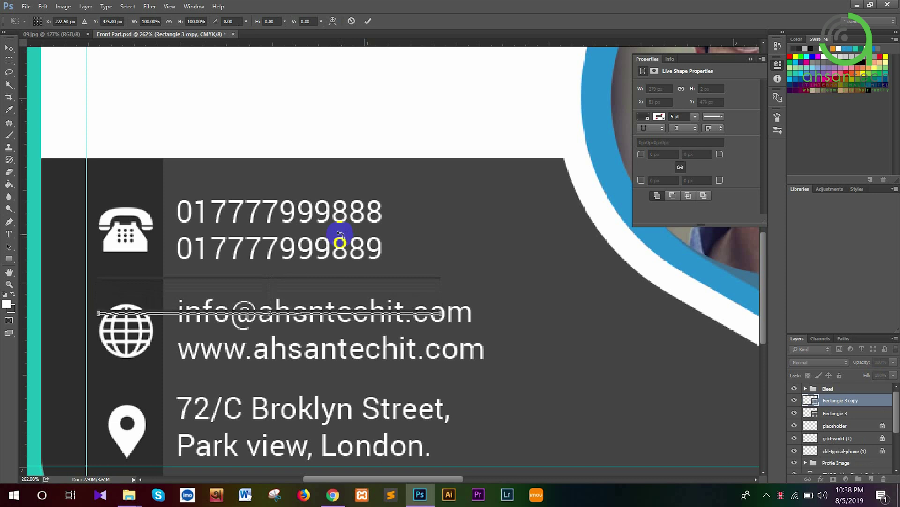
pyautogui.press('Down')
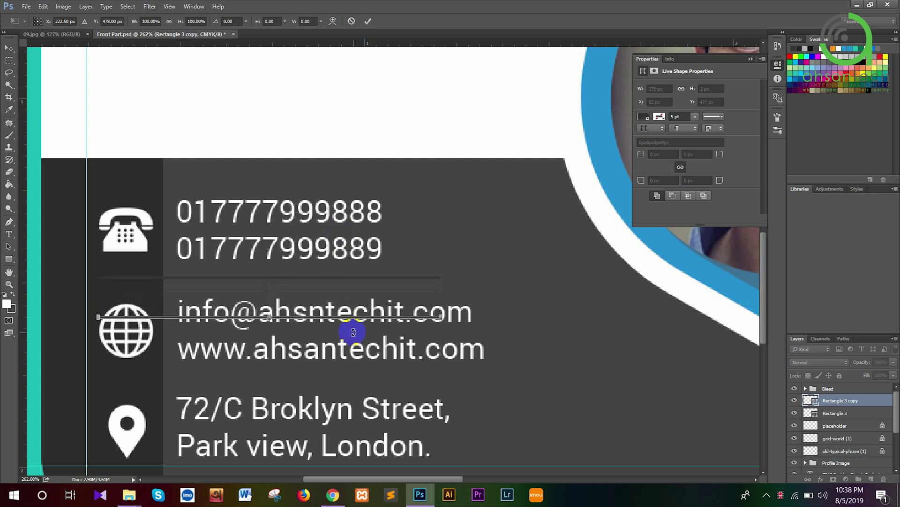
pyautogui.press('Down')
pyautogui.press('Down')
pyautogui.press('Down')
pyautogui.press('Down')
pyautogui.press('Down')
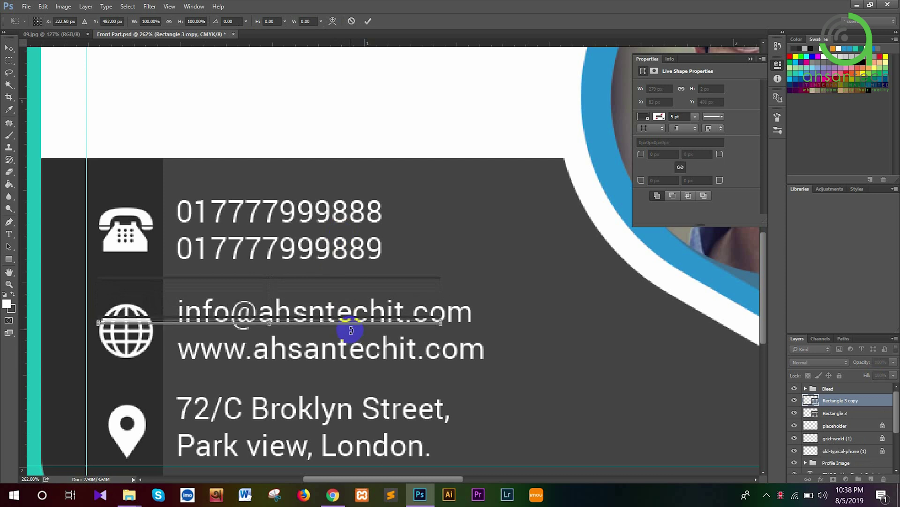
pyautogui.press('Down')
pyautogui.press('Down')
pyautogui.press('Down')
pyautogui.press('Down')
pyautogui.press('Down')
pyautogui.press('Down')
pyautogui.press('Down')
pyautogui.press('Down')
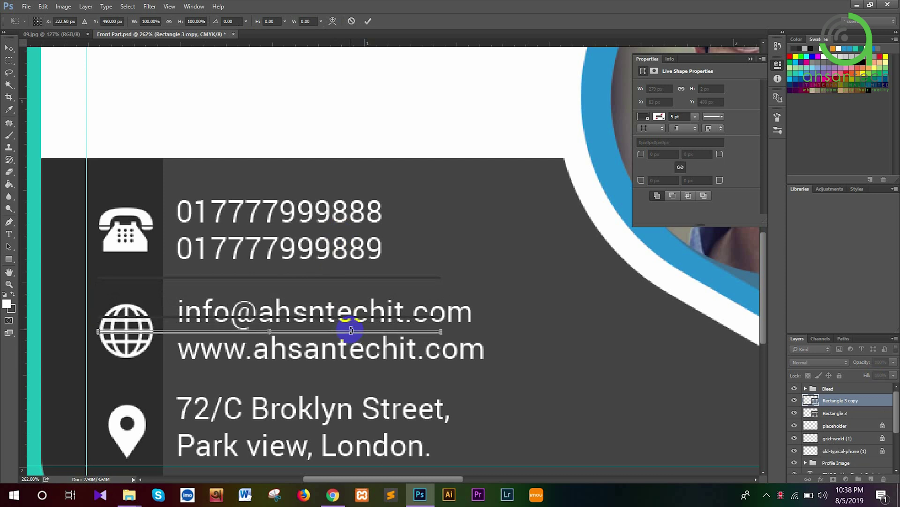
pyautogui.press('Down')
pyautogui.press('Down')
pyautogui.press('Down')
pyautogui.press('Down')
pyautogui.press('Down')
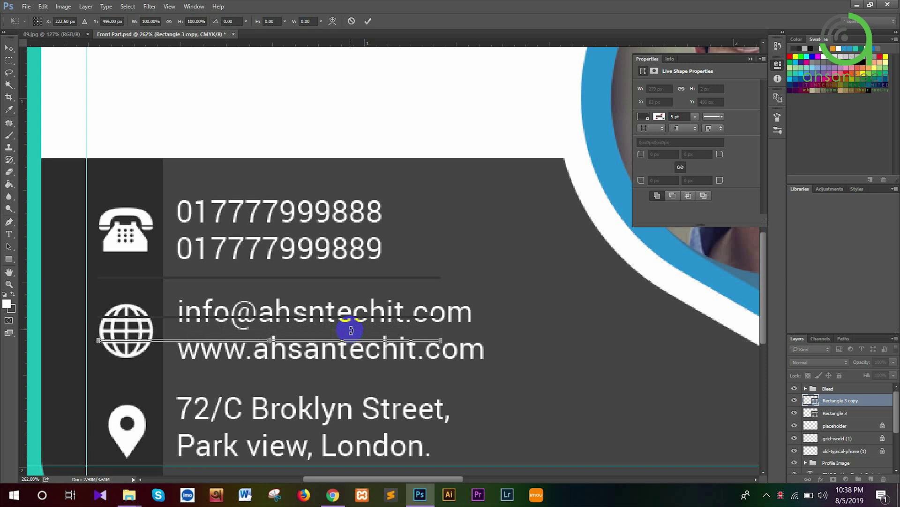
pyautogui.press('Down')
pyautogui.press('Down')
pyautogui.press('Down')
pyautogui.press('Down')
pyautogui.press('Down')
pyautogui.press('Down')
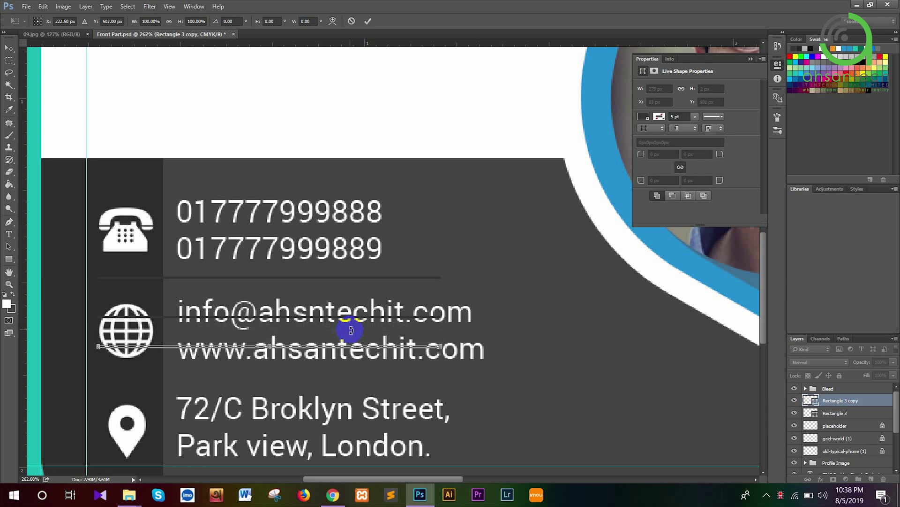
pyautogui.press('Down')
pyautogui.press('Down')
pyautogui.press('Down')
pyautogui.press('Down')
pyautogui.press('Down')
pyautogui.press('Down')
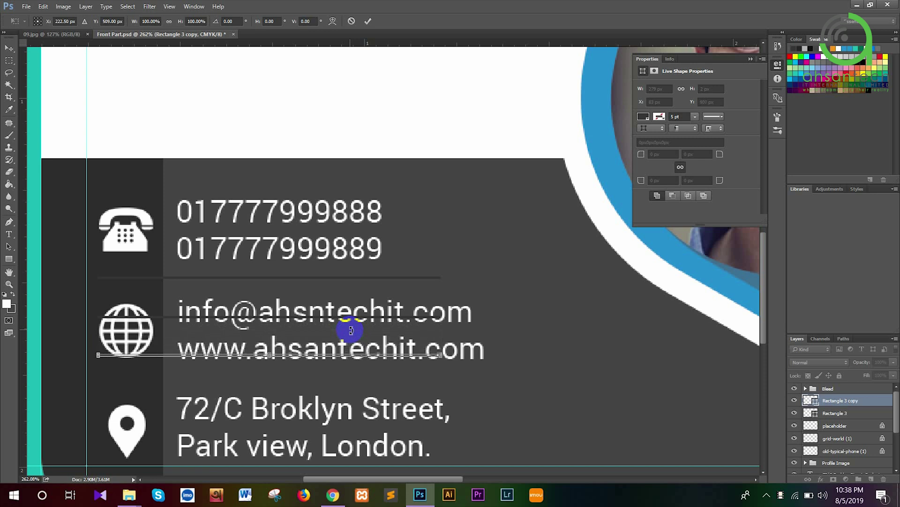
pyautogui.press('Down')
pyautogui.press('Down')
pyautogui.press('Down')
pyautogui.press('Down')
pyautogui.press('Down')
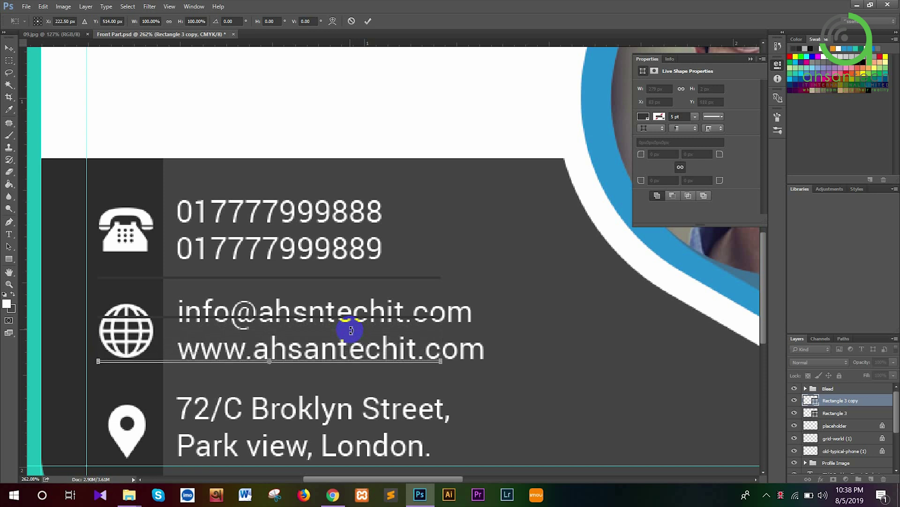
pyautogui.press('Down')
pyautogui.press('Down')
pyautogui.press('Down')
pyautogui.press('Down')
pyautogui.press('Down')
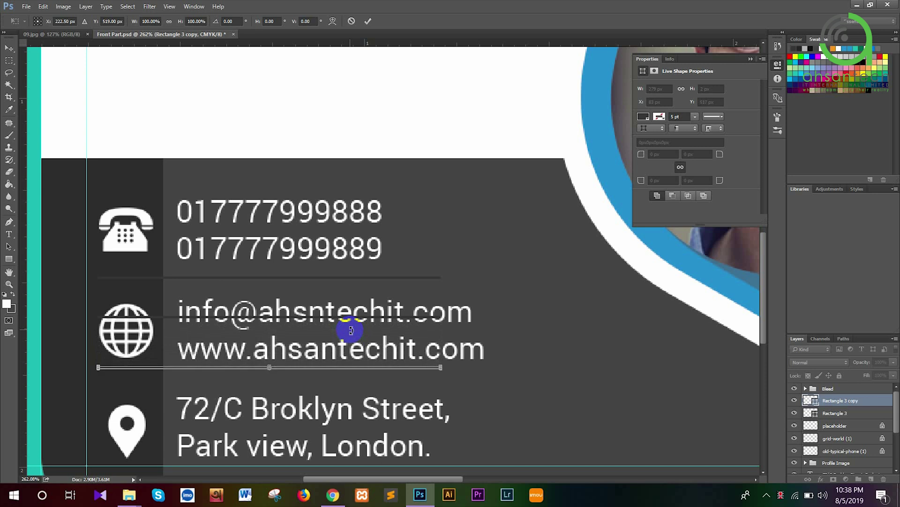
pyautogui.press('Down')
pyautogui.press('Down')
pyautogui.press('Down')
pyautogui.press('Down')
pyautogui.press('Down')
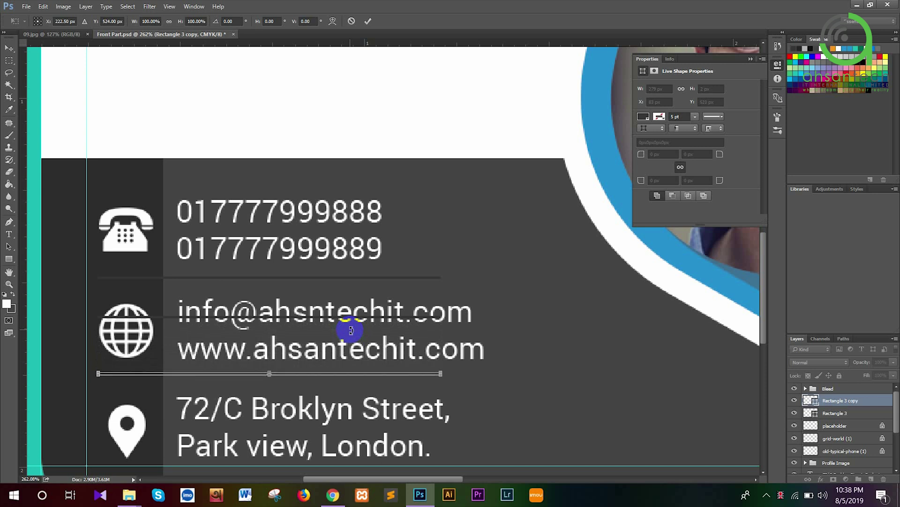
pyautogui.press('Down')
pyautogui.press('Down')
pyautogui.press('Down')
pyautogui.press('Down')
pyautogui.press('Down')
pyautogui.press('Down')
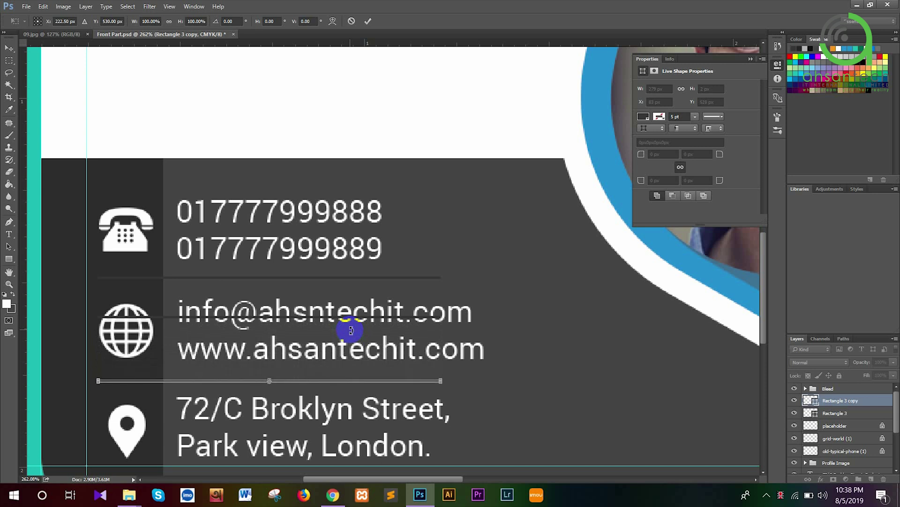
pyautogui.press('Up')
pyautogui.press('Up')
pyautogui.press('Return')
pyautogui.press('u')
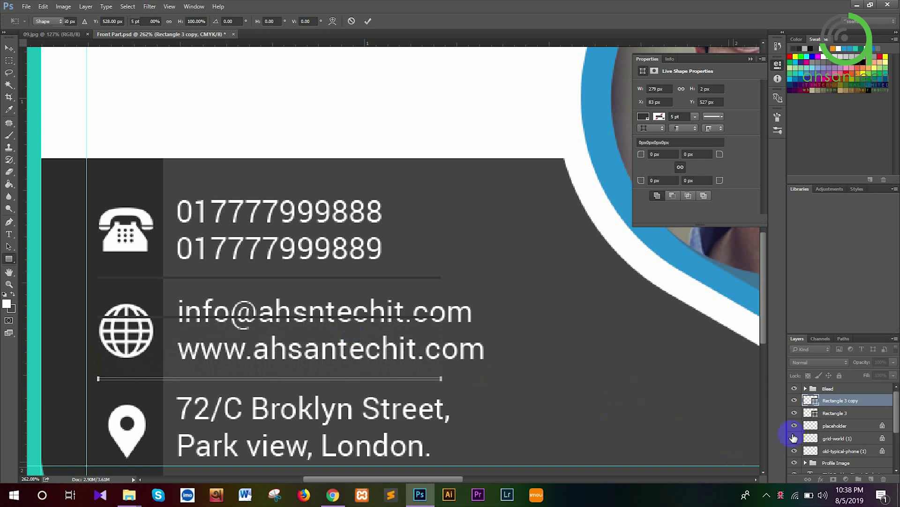
pyautogui.click(828, 417)
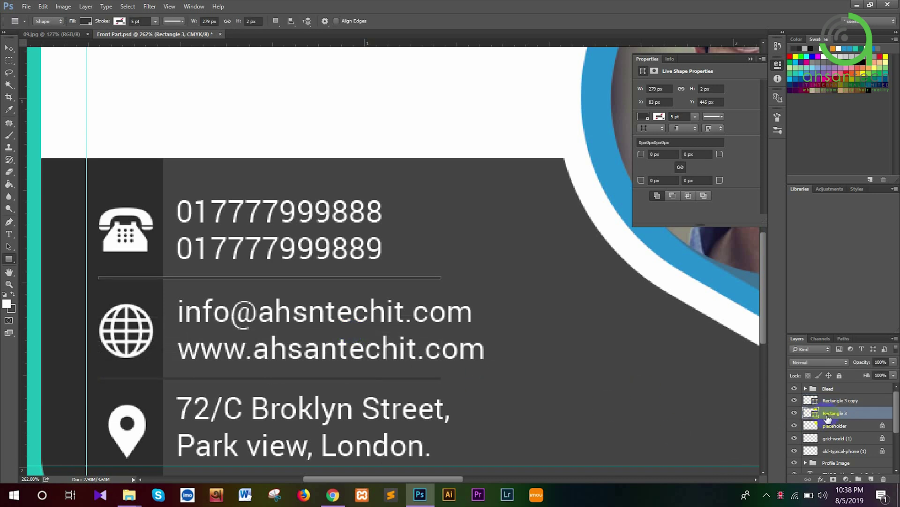
pyautogui.click(834, 404)
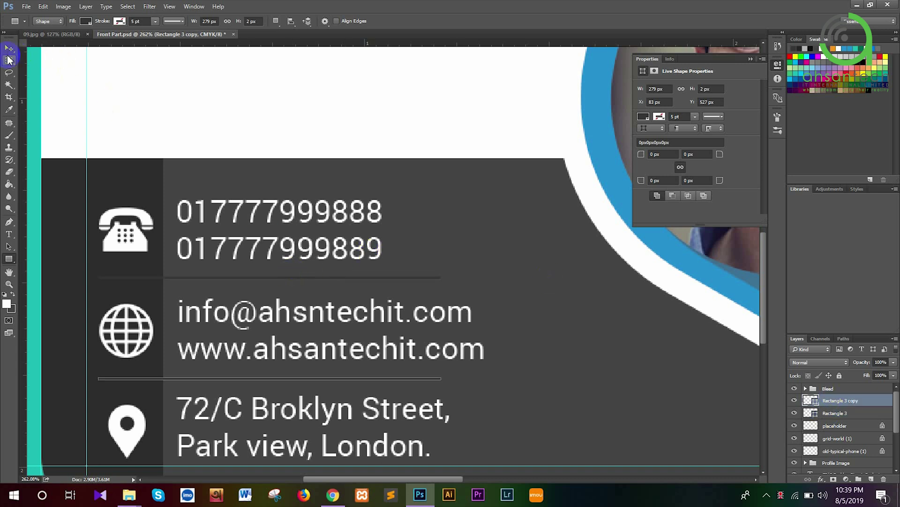
pyautogui.press('v')
pyautogui.hotkey('ctrl', 'Tab')
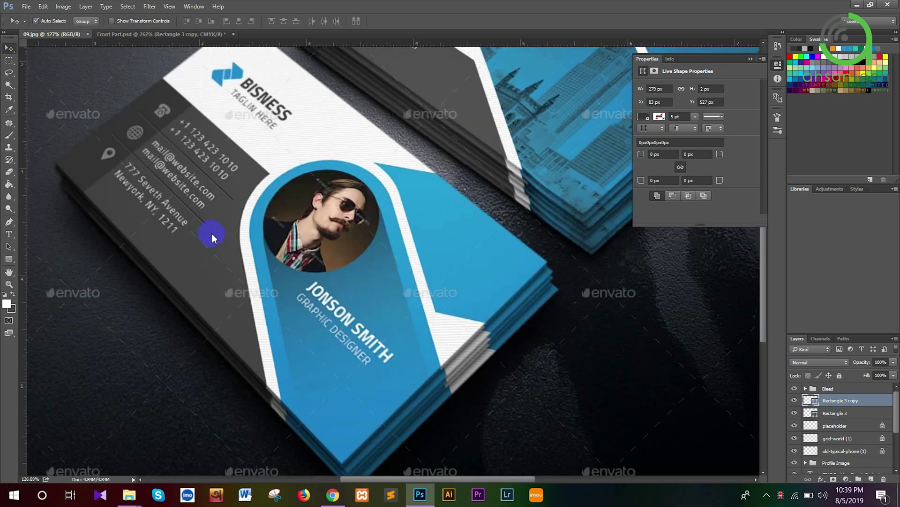
pyautogui.scroll(3, 173, 202)
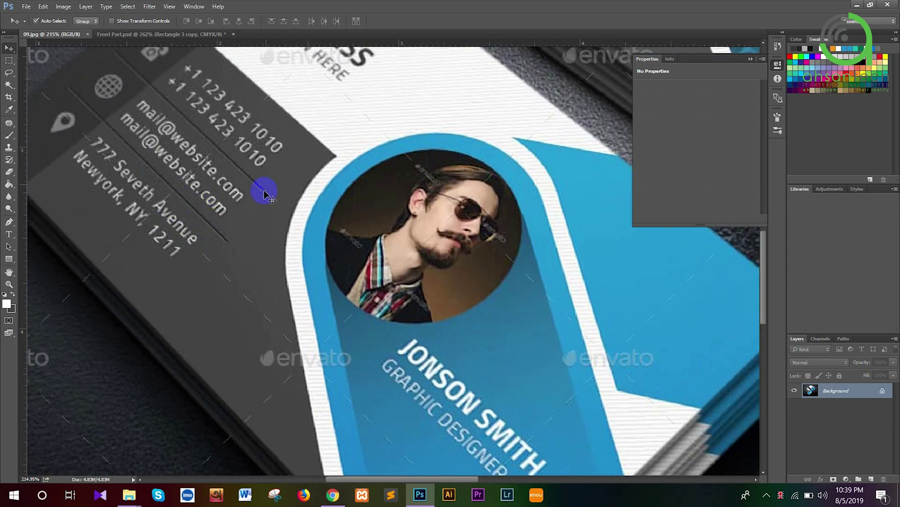
pyautogui.click(116, 36)
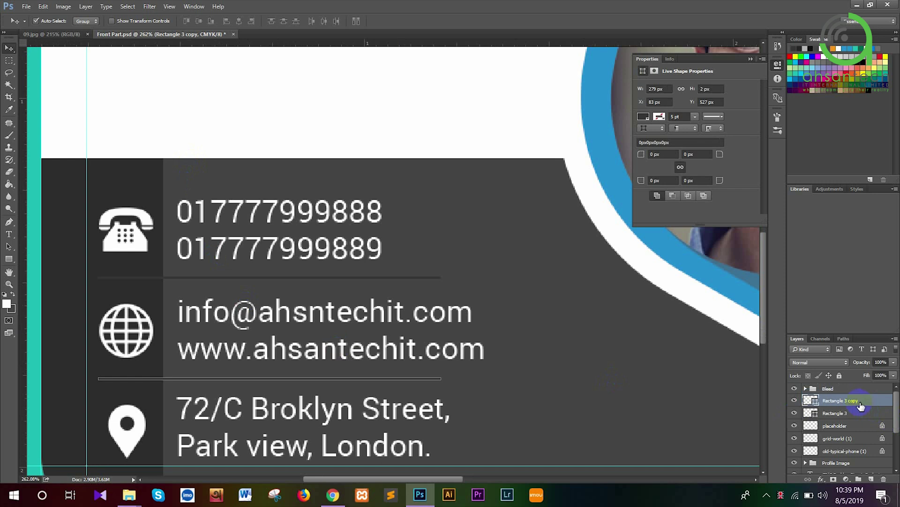
# Open Blending Options for the Rectangle 3 copy layer and move the Layer Style dialog right
pyautogui.rightClick(840, 402)
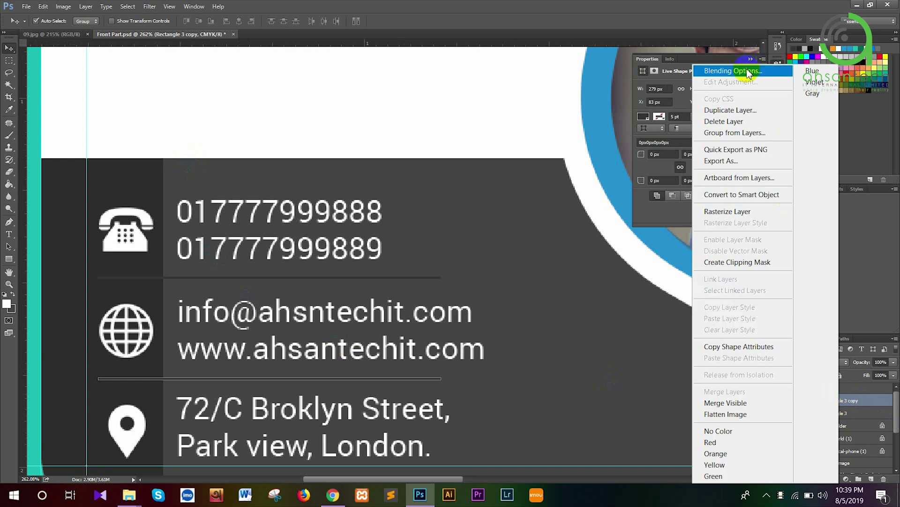
pyautogui.click(748, 71)
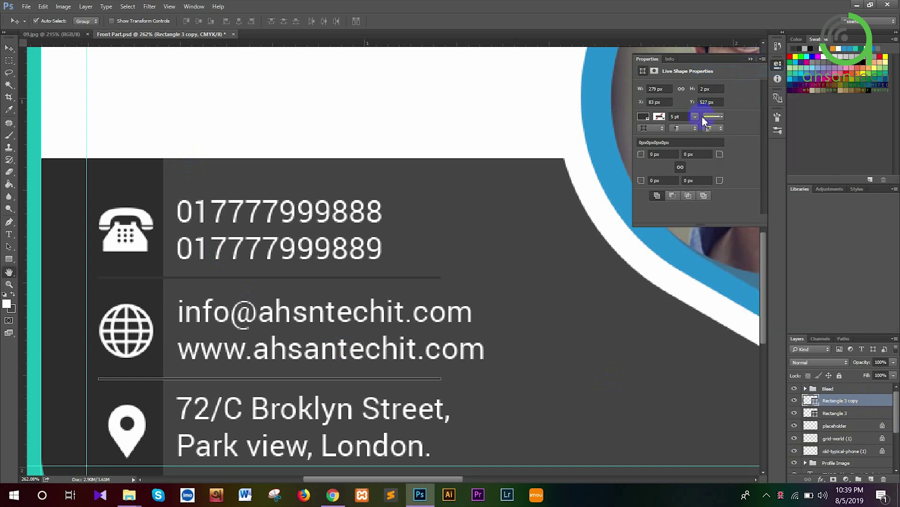
pyautogui.moveTo(481, 79); pyautogui.dragTo(759, 99)
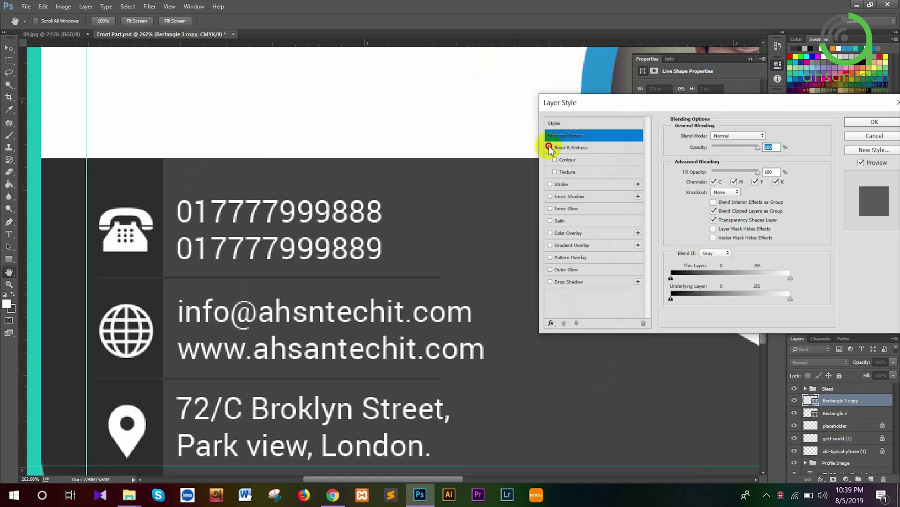
# Enable Bevel & Emboss and preview the Pillow Emboss, Emboss, Outer Bevel and Stroke Emboss styles on the line
pyautogui.click(550, 147)
pyautogui.click(566, 148)
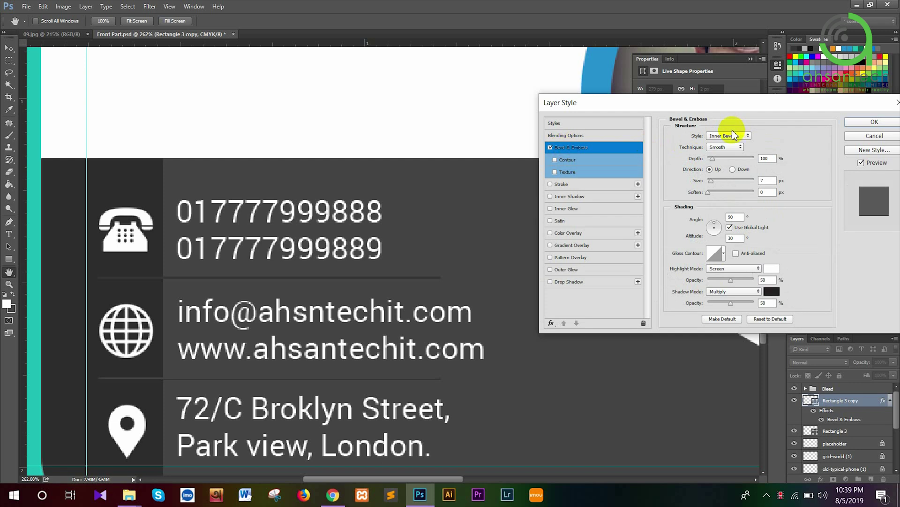
pyautogui.click(727, 136)
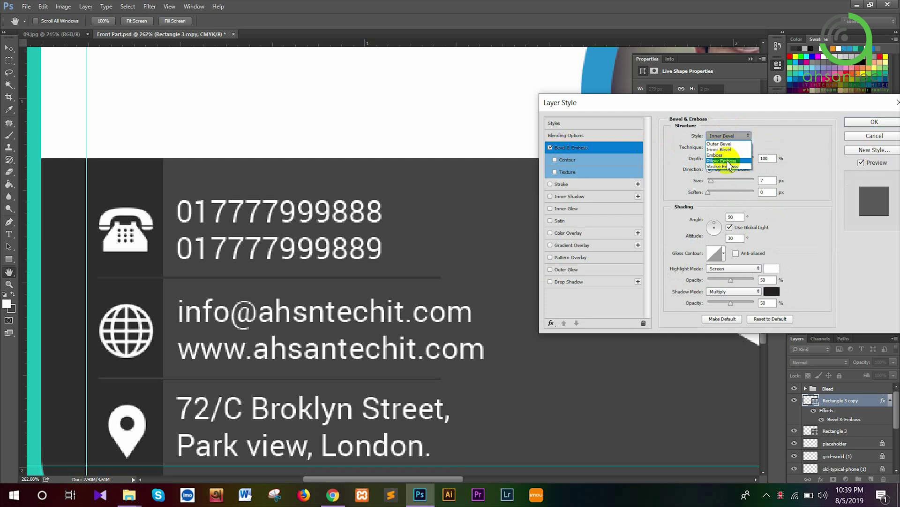
pyautogui.click(723, 161)
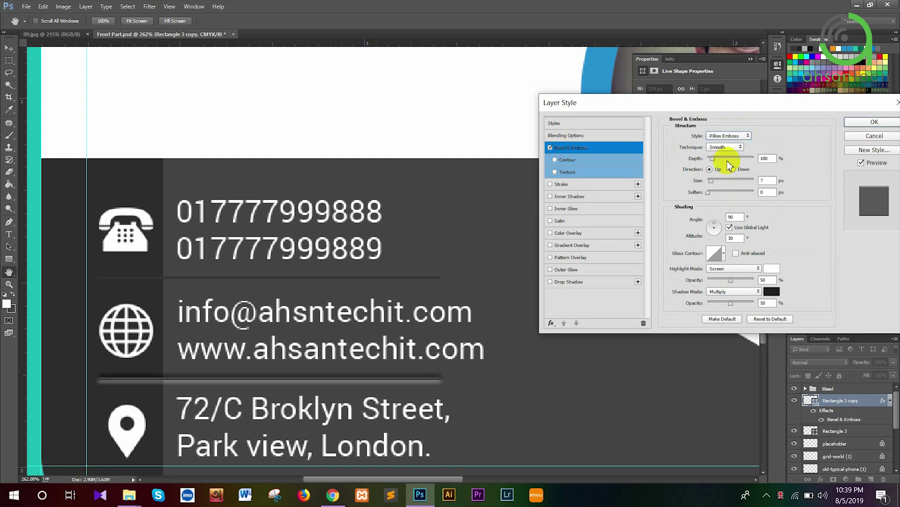
pyautogui.click(719, 136)
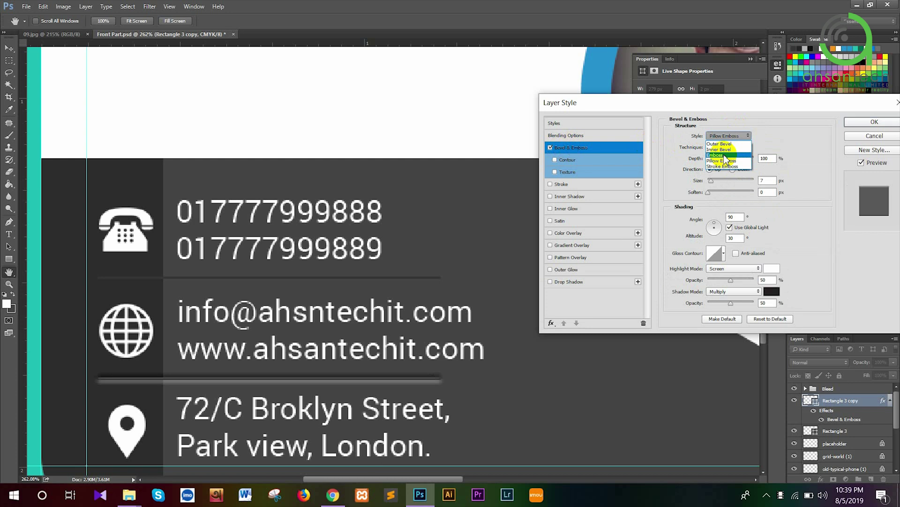
pyautogui.click(725, 156)
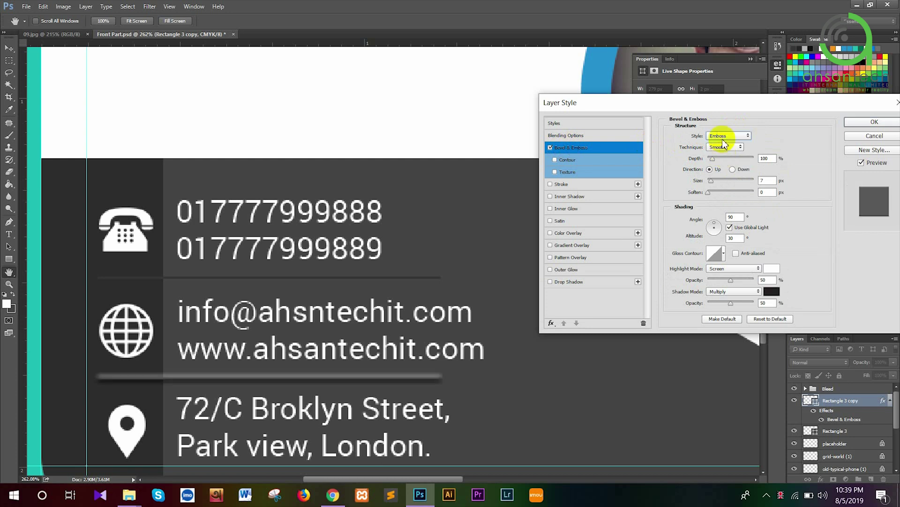
pyautogui.click(720, 135)
pyautogui.click(723, 144)
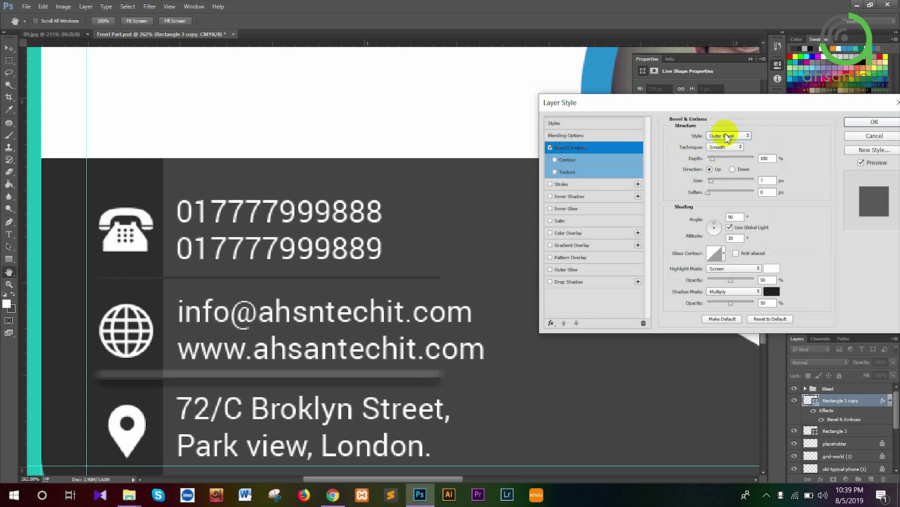
pyautogui.click(727, 137)
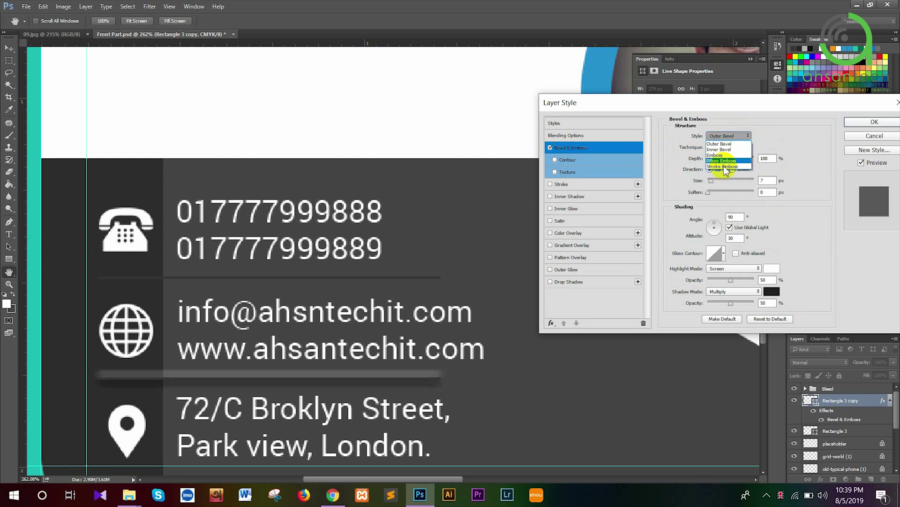
pyautogui.click(723, 166)
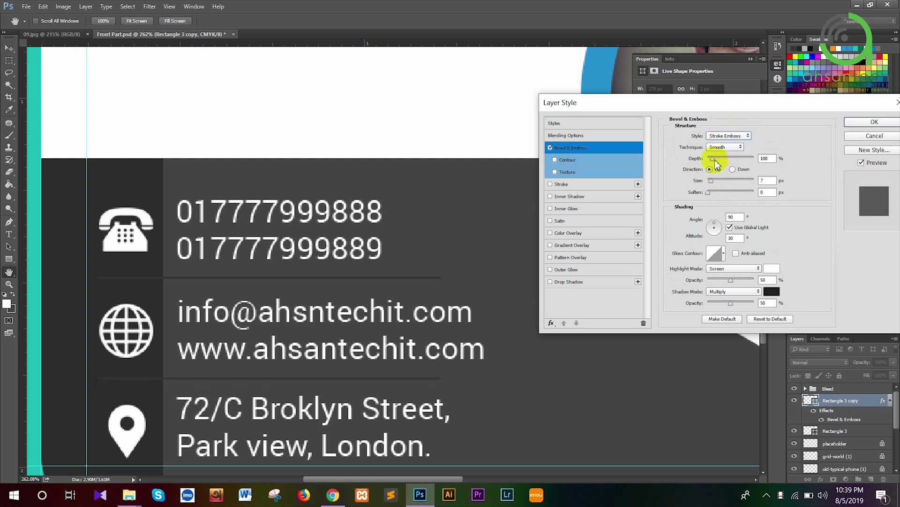
# Keep Smooth technique, shrink the bevel size to 0 px, raise depth, and choose Pillow Emboss
pyautogui.click(717, 147)
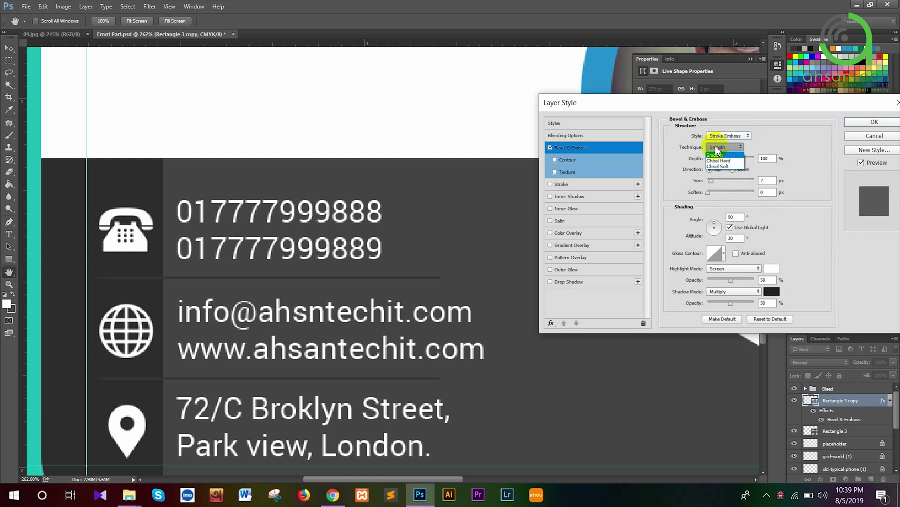
pyautogui.click(718, 145)
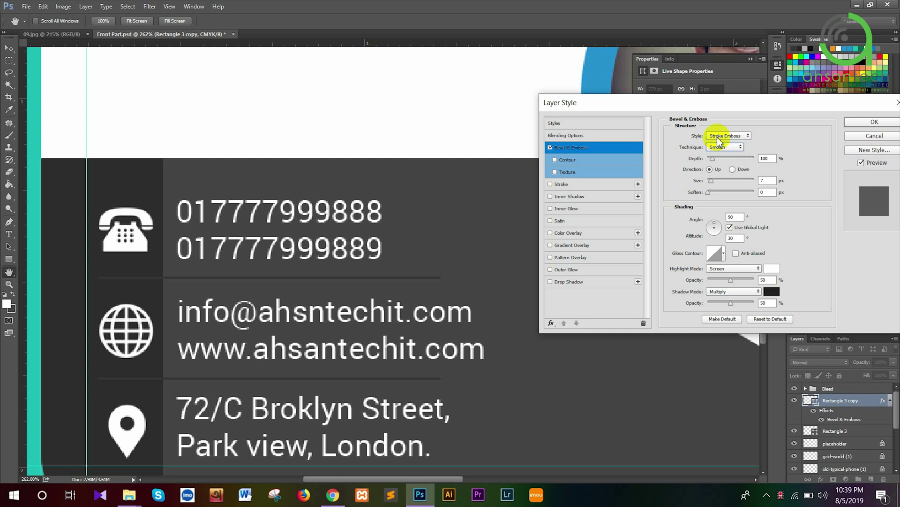
pyautogui.click(719, 137)
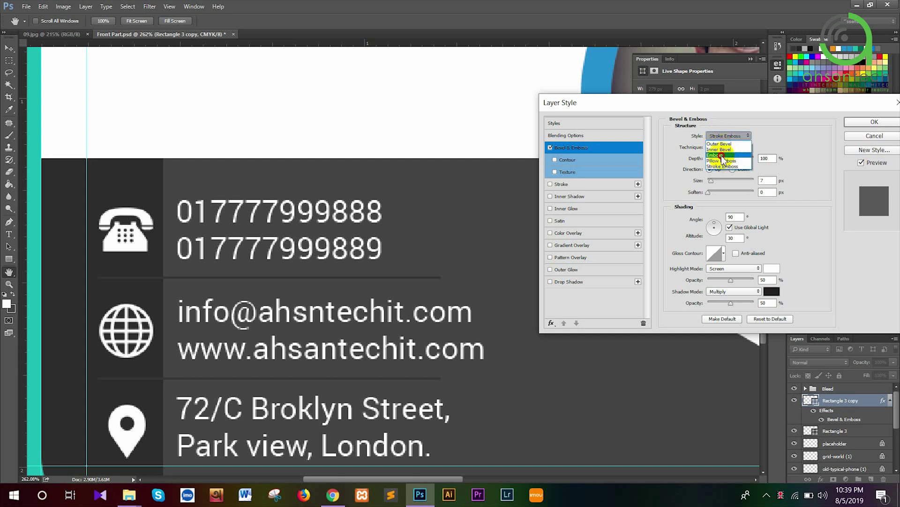
pyautogui.click(721, 155)
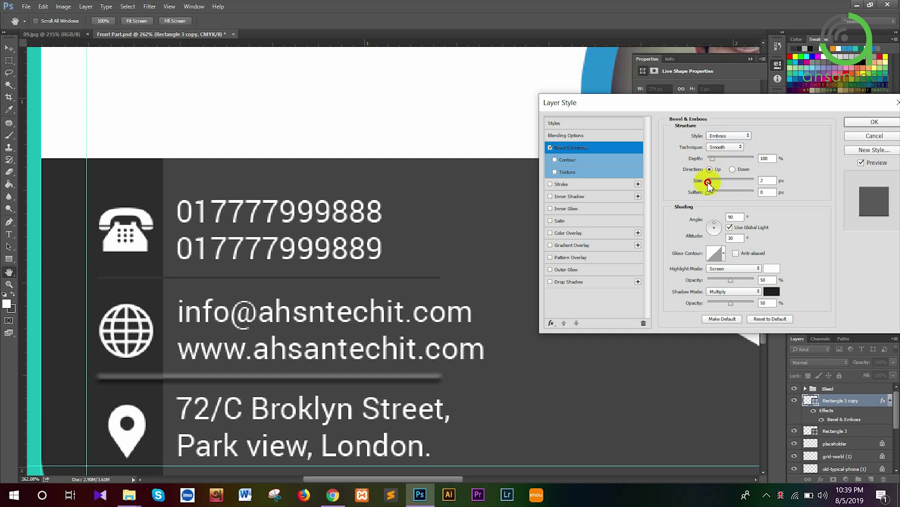
pyautogui.moveTo(702, 181); pyautogui.dragTo(695, 184)
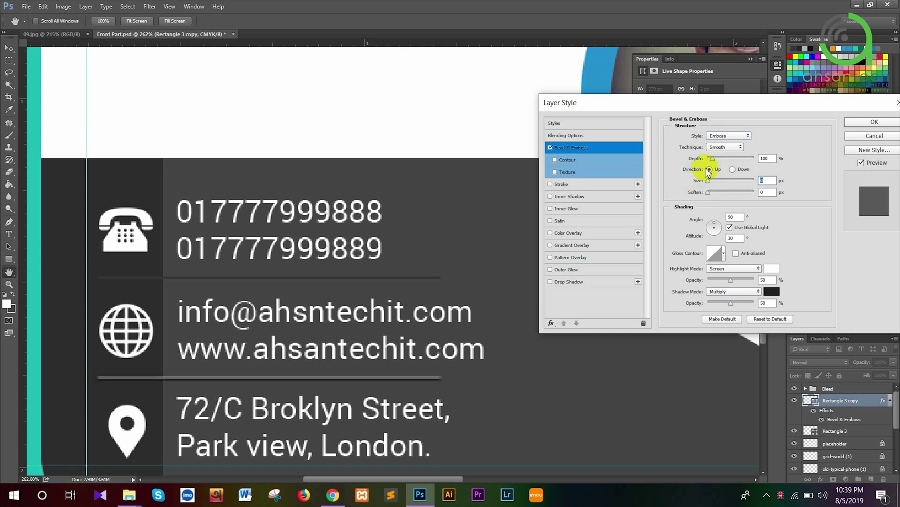
pyautogui.moveTo(713, 158)
pyautogui.mouseDown()
pyautogui.moveTo(702, 165)
pyautogui.moveTo(738, 158)
pyautogui.mouseUp()
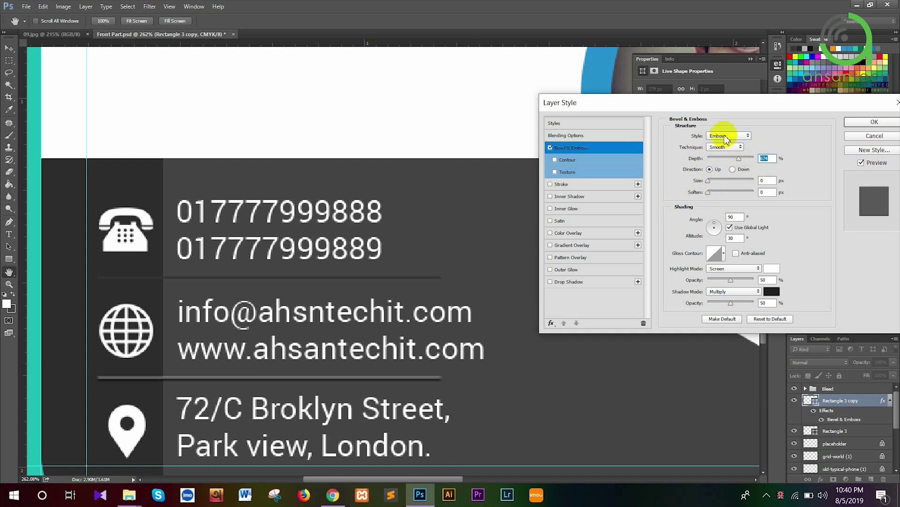
pyautogui.click(727, 136)
pyautogui.click(723, 160)
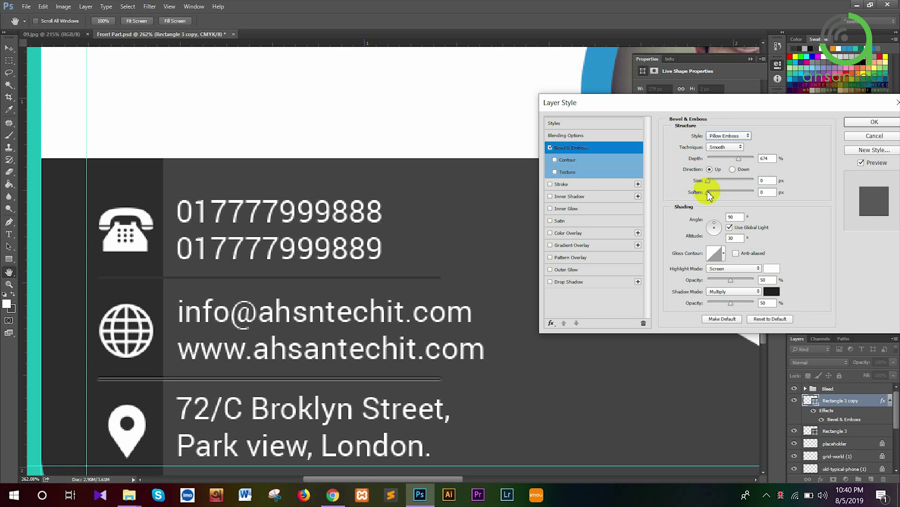
# Set the Pillow Emboss depth to 399% with slight softening, and apply the style
pyautogui.moveTo(710, 192); pyautogui.dragTo(717, 193)
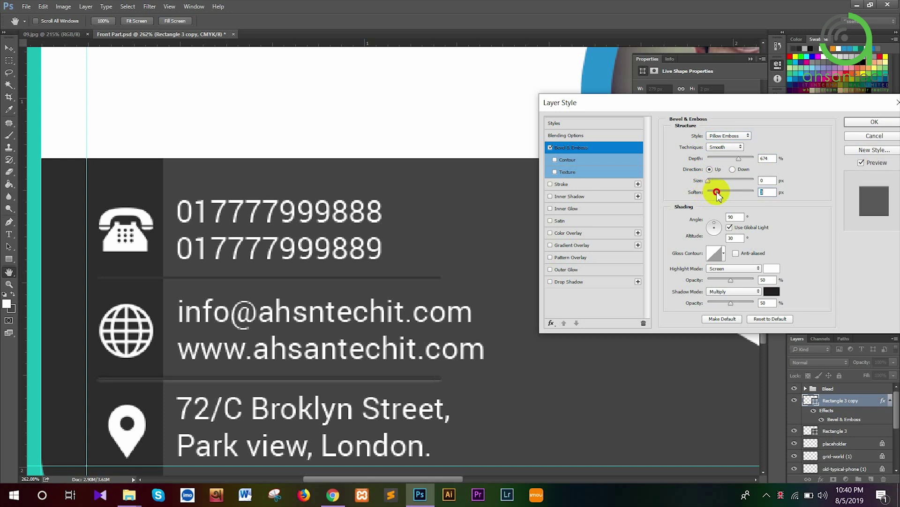
pyautogui.moveTo(716, 192)
pyautogui.mouseDown()
pyautogui.moveTo(737, 188)
pyautogui.moveTo(713, 191)
pyautogui.mouseUp()
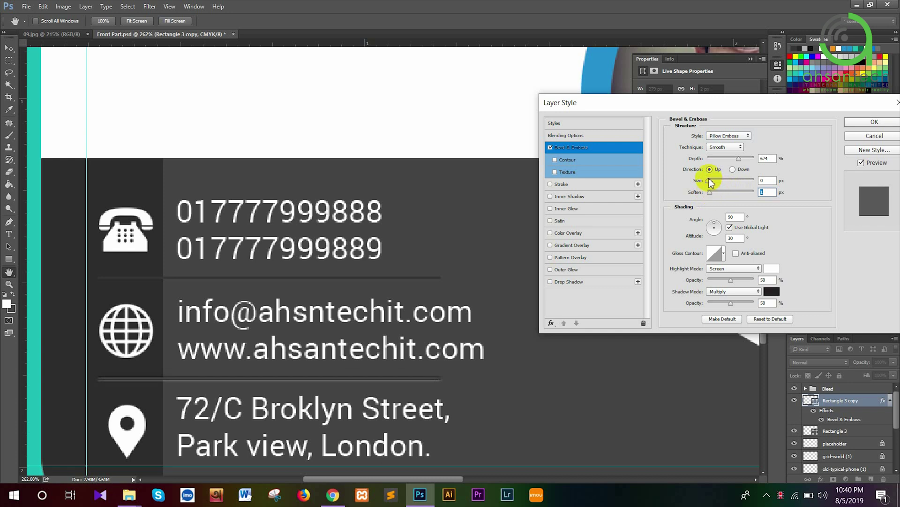
pyautogui.click(727, 158)
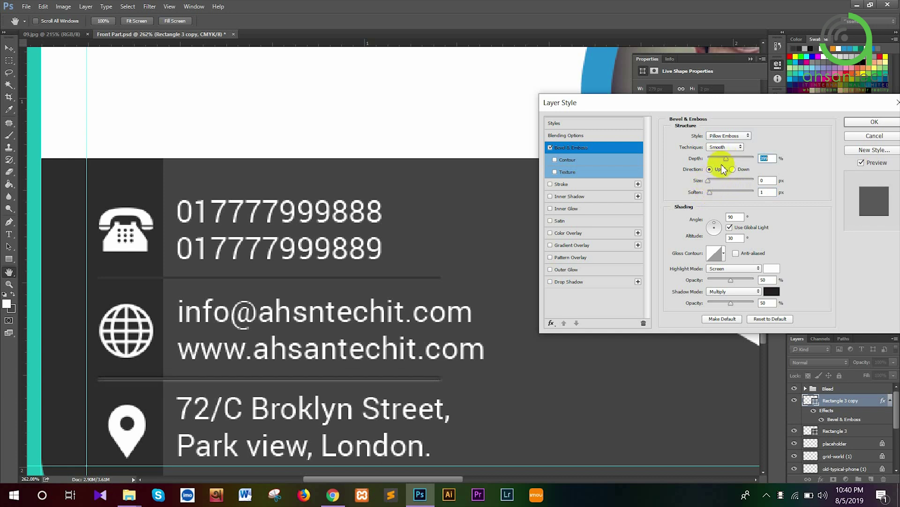
pyautogui.click(713, 193)
pyautogui.moveTo(712, 194); pyautogui.dragTo(718, 195)
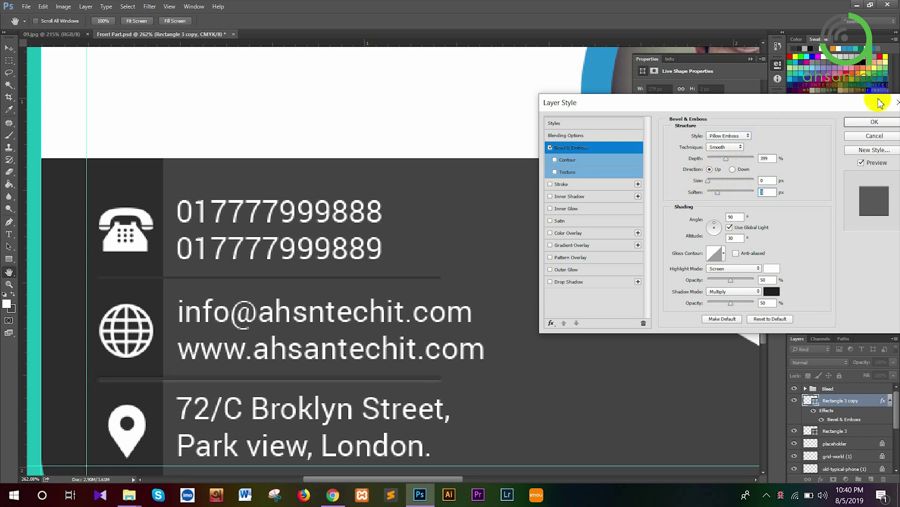
pyautogui.click(861, 121)
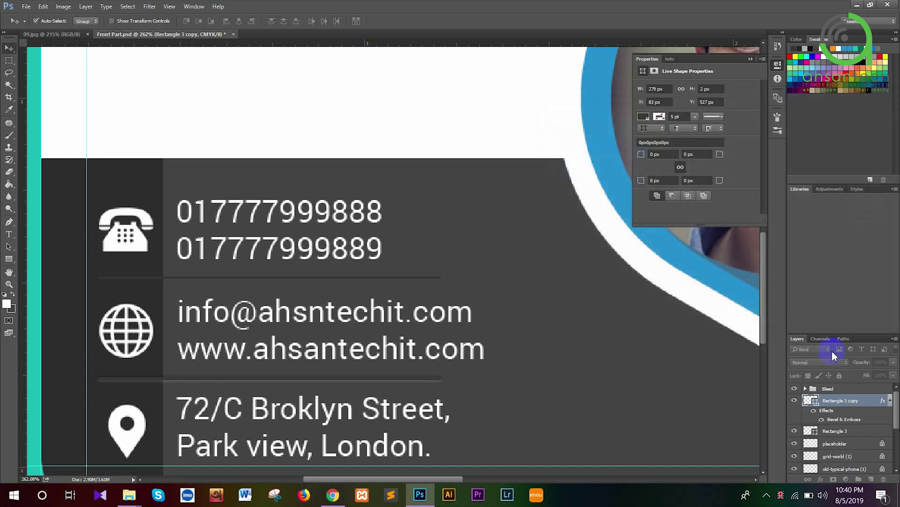
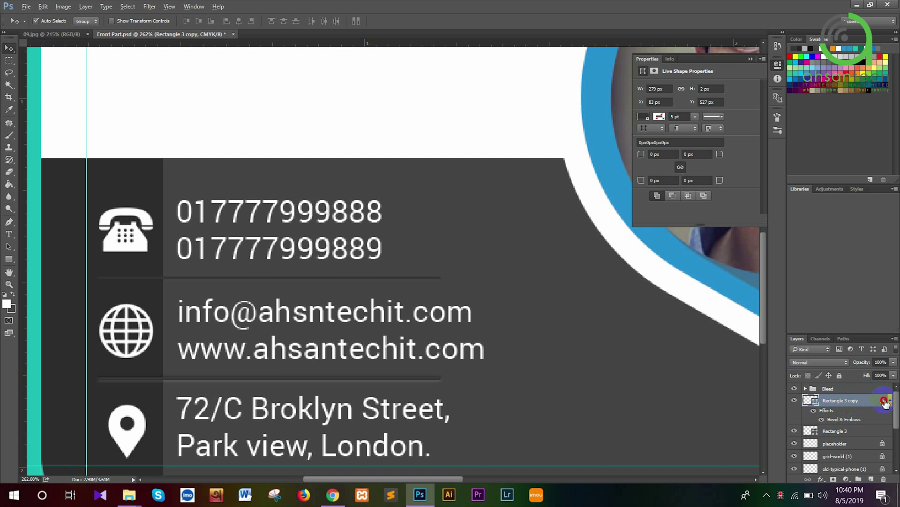
# Copy the Bevel & Emboss effect onto Rectangle 3 so both divider lines share it
pyautogui.moveTo(884, 403); pyautogui.dragTo(861, 434)
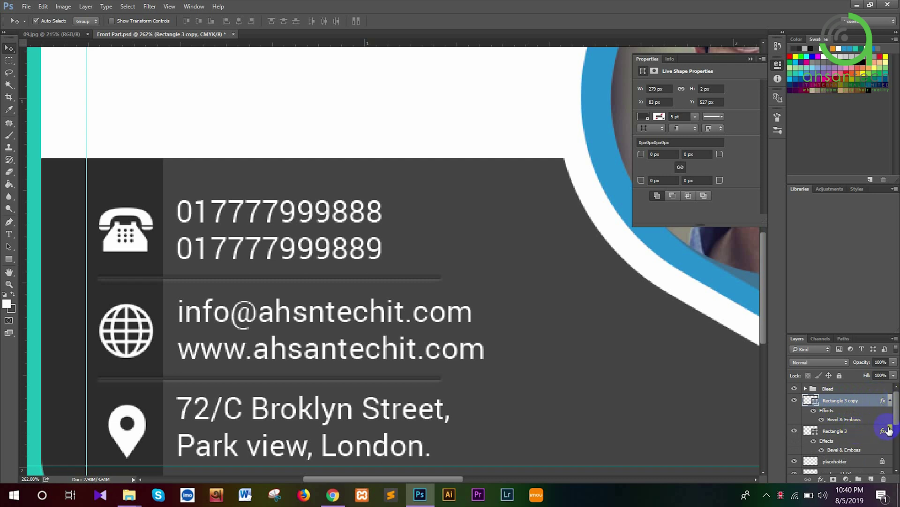
pyautogui.click(891, 434)
pyautogui.click(891, 400)
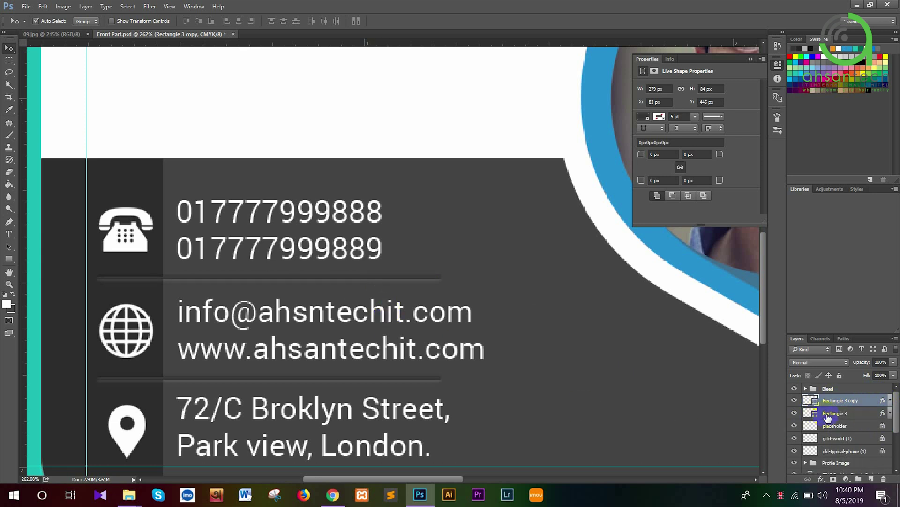
# Widen both divider lines together to the right beneath the email and website
pyautogui.keyDown('shift'); pyautogui.click(828, 417); pyautogui.keyUp('shift')
pyautogui.hotkey('ctrl', 't')
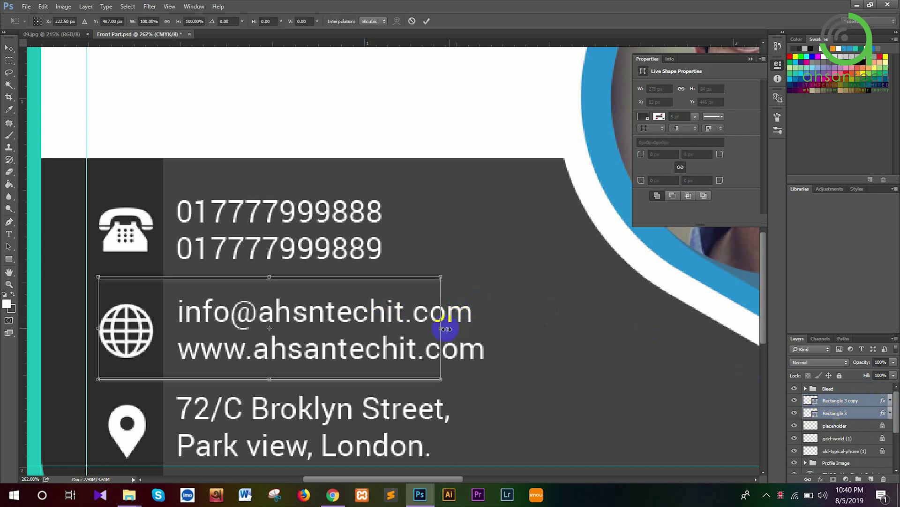
pyautogui.moveTo(450, 327); pyautogui.dragTo(468, 322)
pyautogui.press('Return')
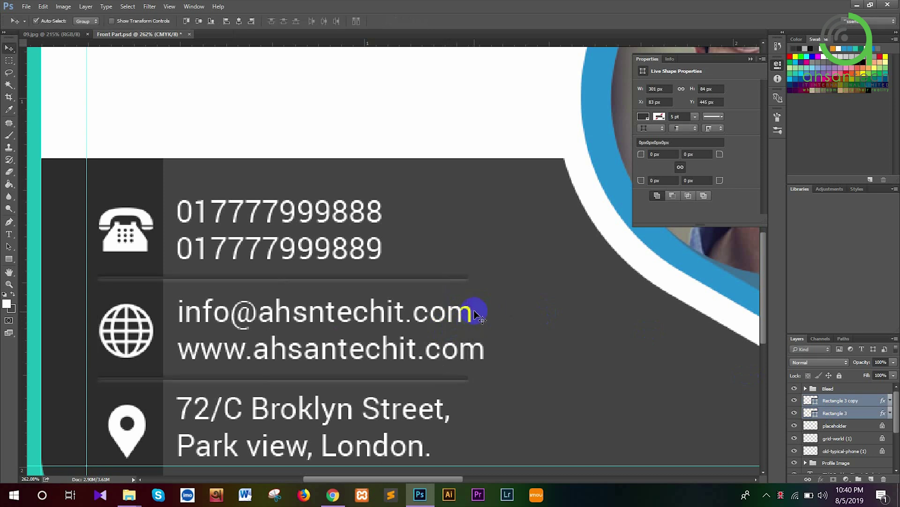
pyautogui.scroll(-4, 475, 313)
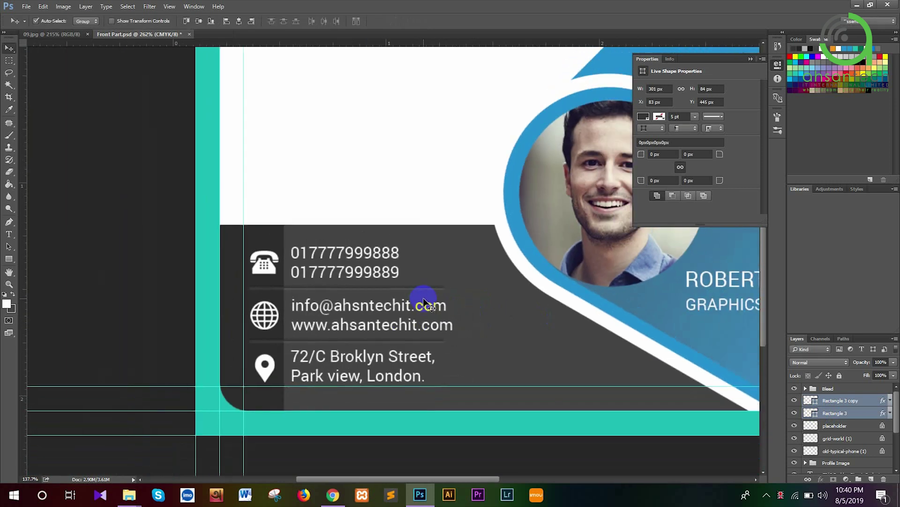
pyautogui.scroll(-2, 424, 302)
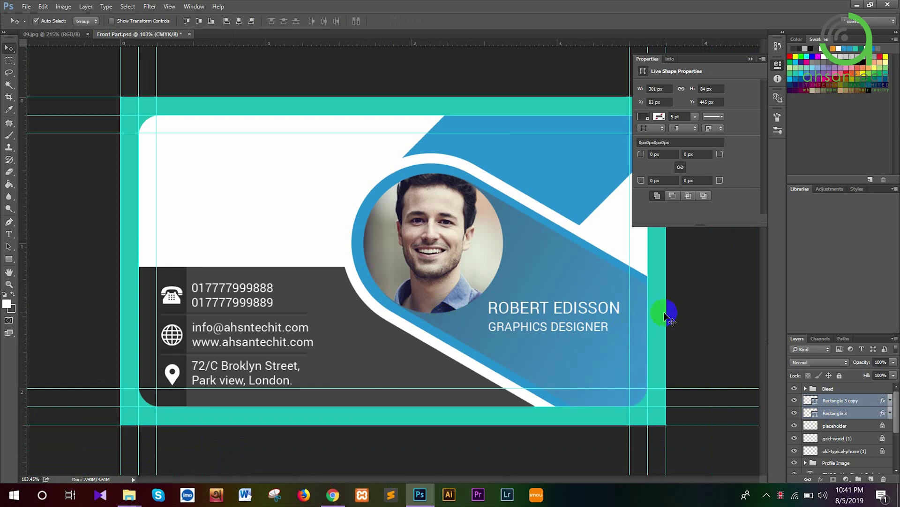
pyautogui.scroll(-1, 557, 254)
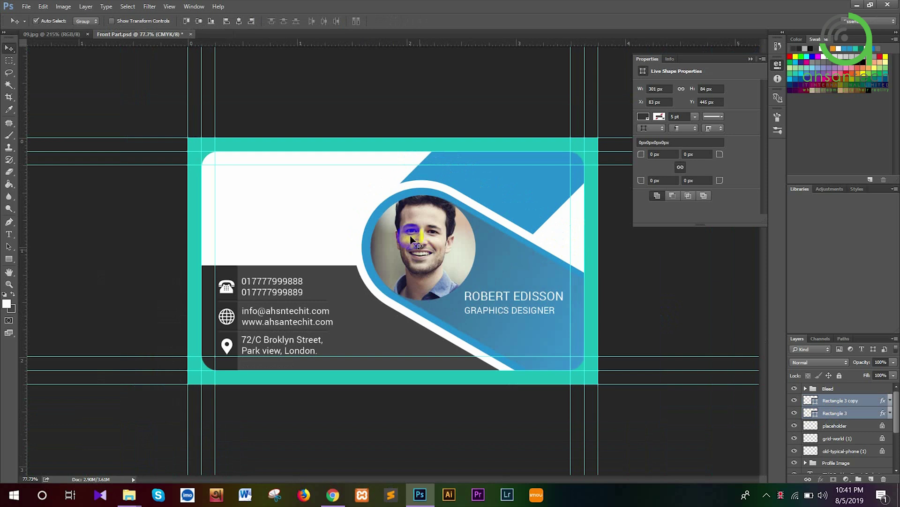
pyautogui.click(68, 35)
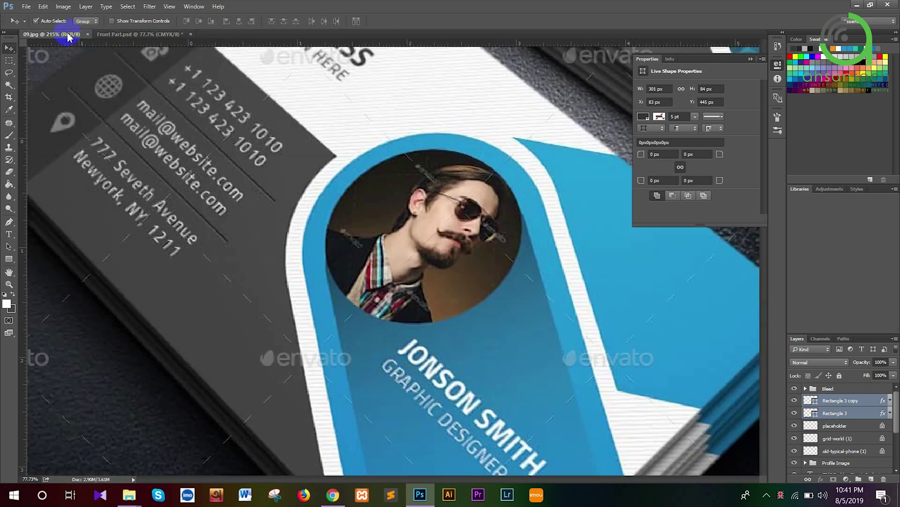
pyautogui.scroll(-1, 361, 183)
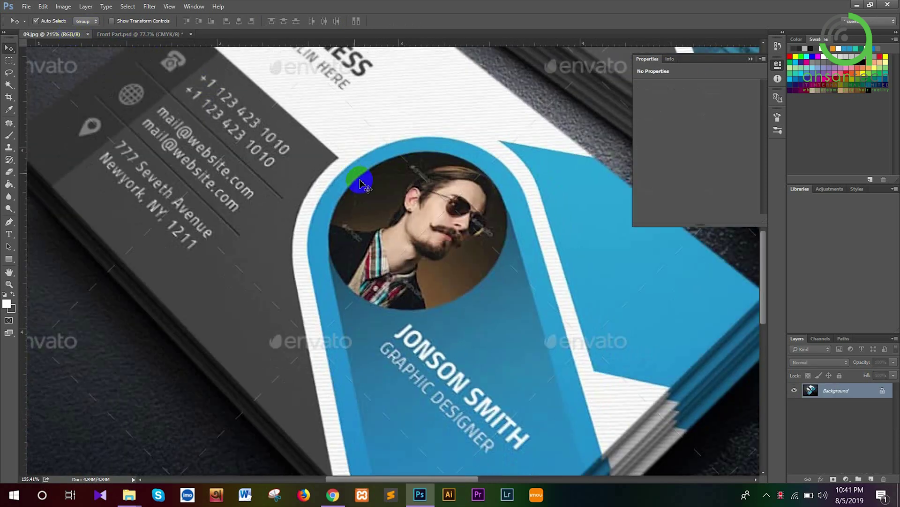
pyautogui.scroll(-2, 361, 183)
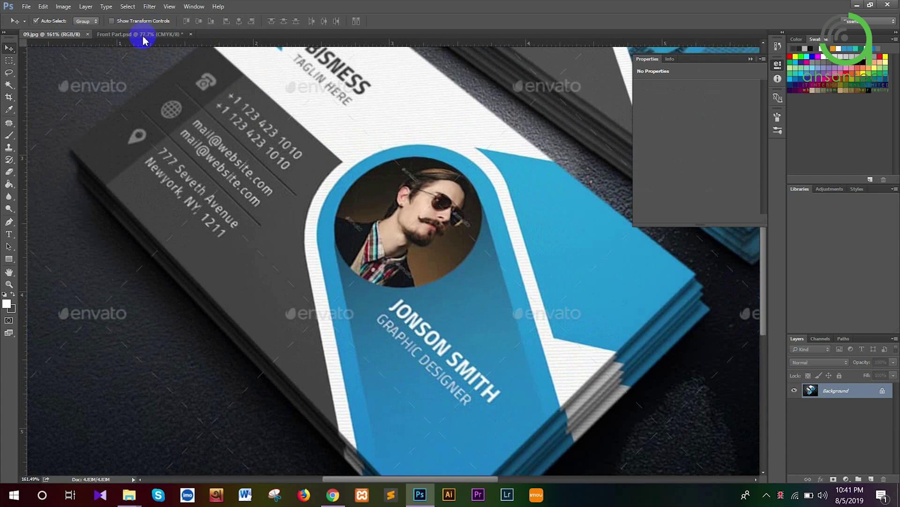
pyautogui.click(143, 37)
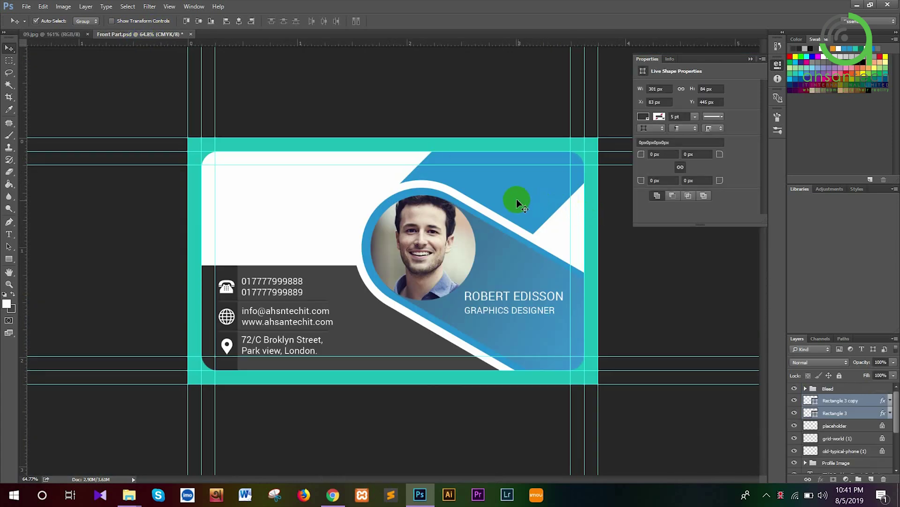
pyautogui.scroll(-2, 517, 203)
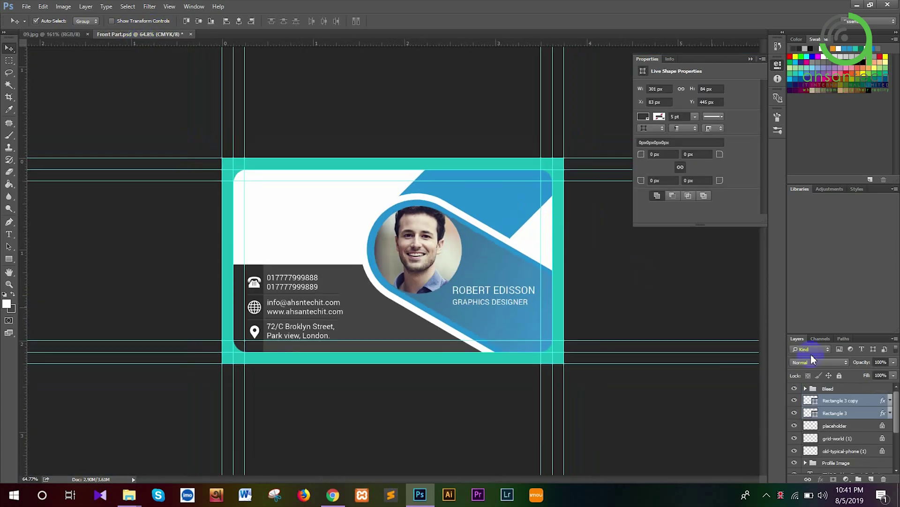
# Group the three icon layers and name the group Icon
pyautogui.click(840, 427)
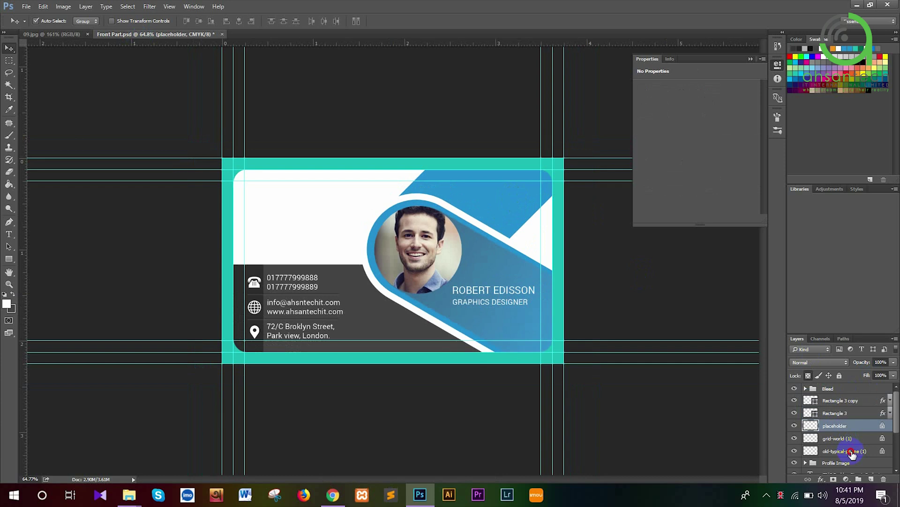
pyautogui.keyDown('shift'); pyautogui.click(852, 453); pyautogui.keyUp('shift')
pyautogui.hotkey('ctrl', 'g')
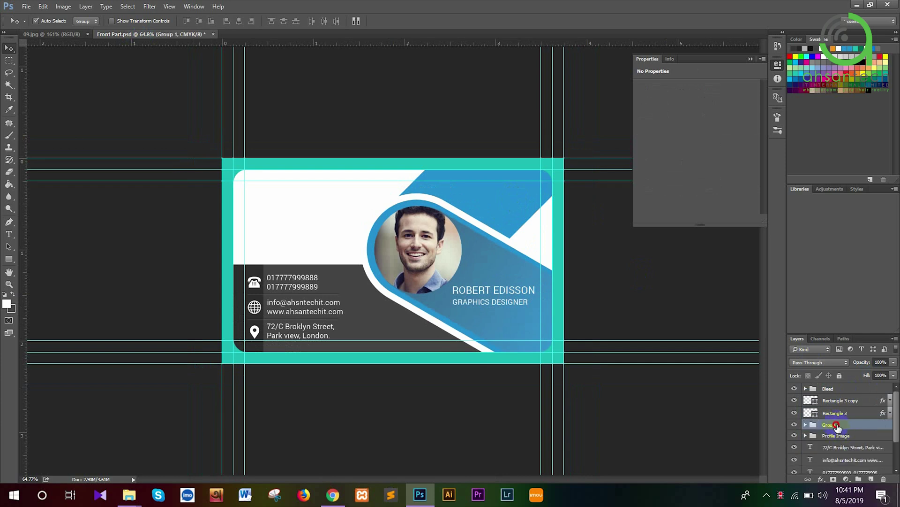
pyautogui.doubleClick(831, 425)
pyautogui.write('Icon')
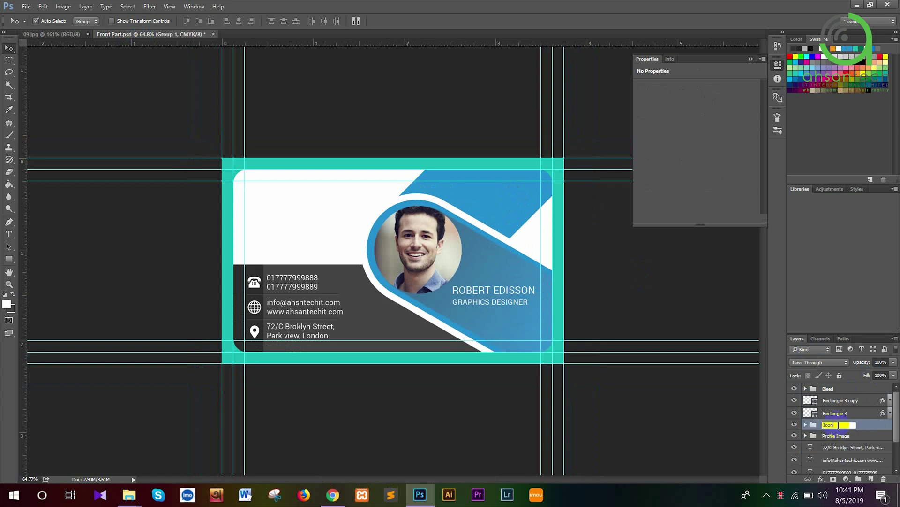
pyautogui.press('Return')
# Select the contact text layers, then group the two divider rectangles and begin renaming that group
pyautogui.scroll(-1, 835, 449)
pyautogui.click(840, 436)
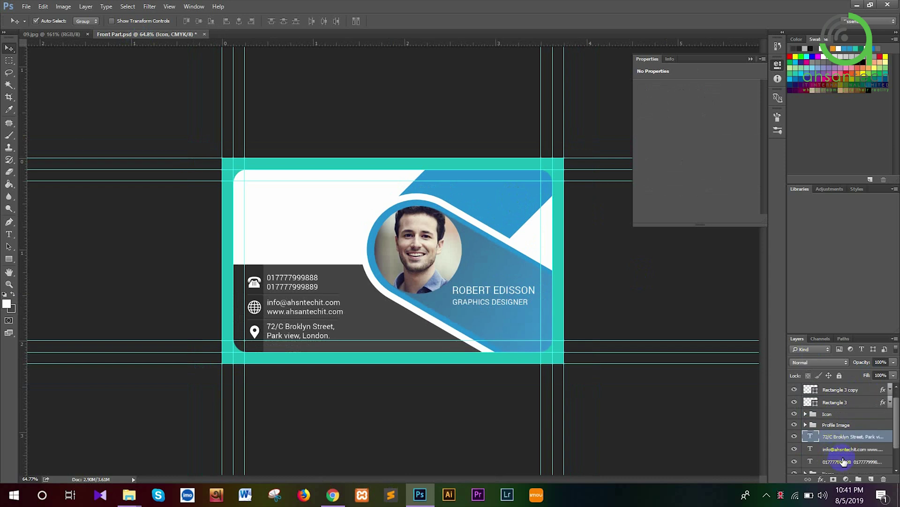
pyautogui.keyDown('shift'); pyautogui.click(843, 462); pyautogui.keyUp('shift')
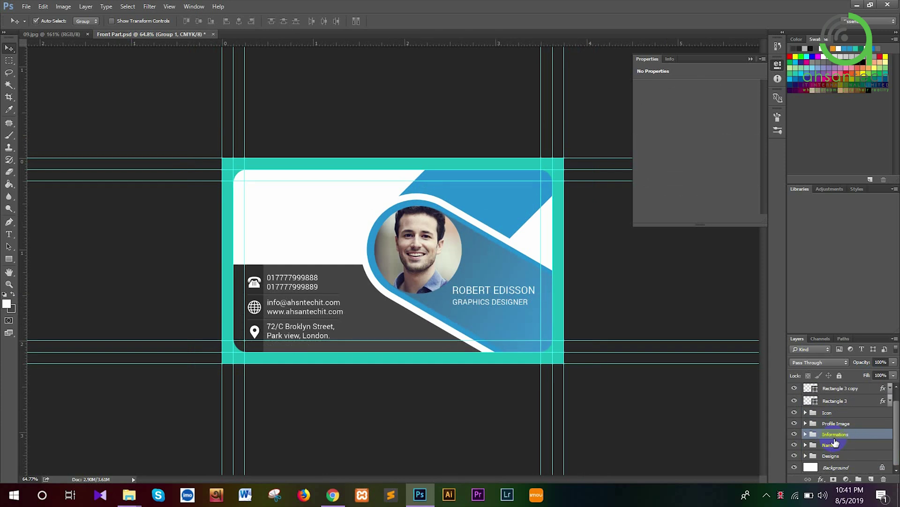
pyautogui.click(858, 402)
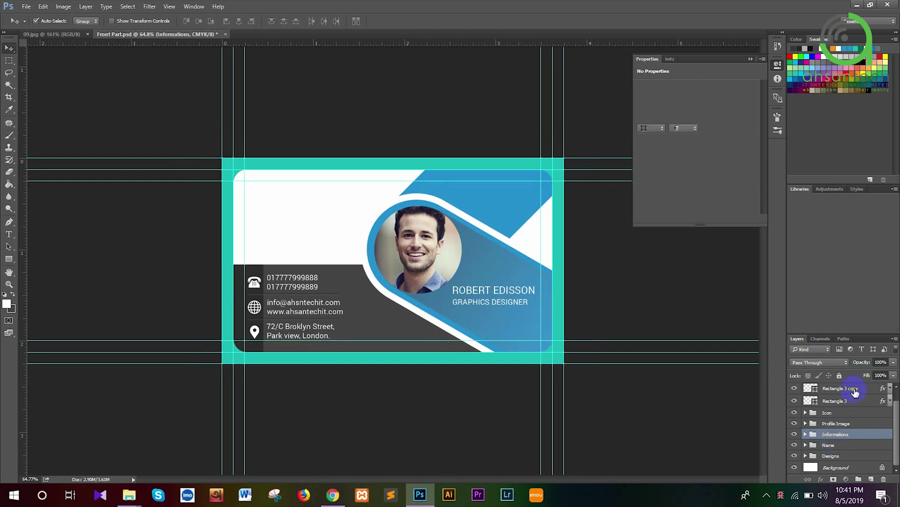
pyautogui.keyDown('shift'); pyautogui.click(854, 389); pyautogui.keyUp('shift')
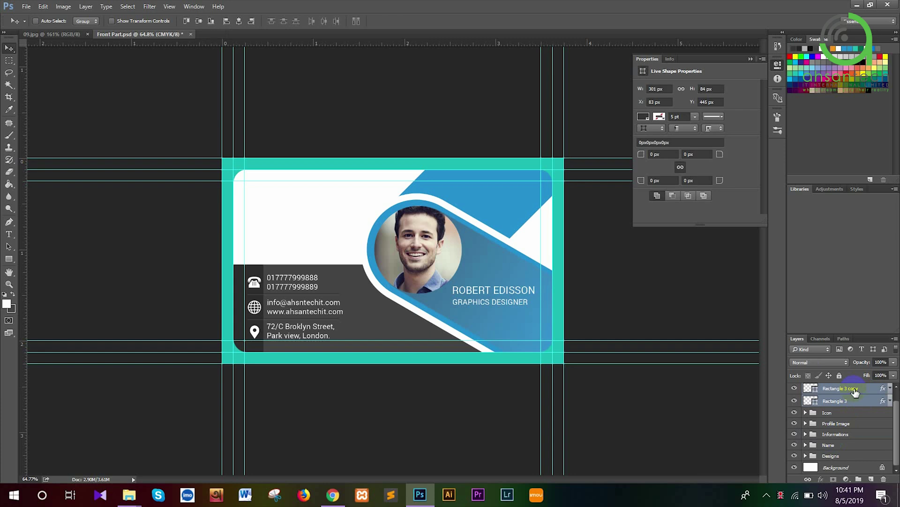
pyautogui.hotkey('ctrl', 'g')
pyautogui.doubleClick(836, 400)
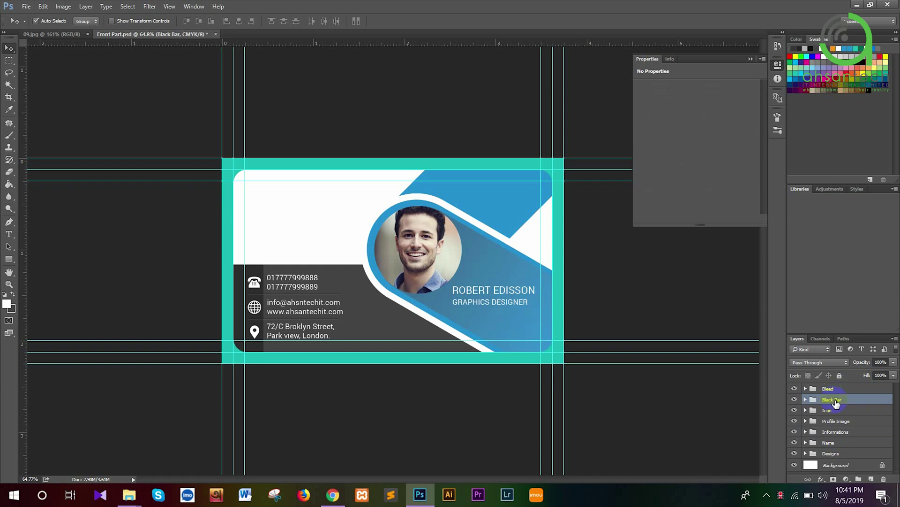
# Switch to the 09.jpg stacked-cards reference photo and zoom in on the card's corner
pyautogui.click(61, 39)
pyautogui.click(410, 240)
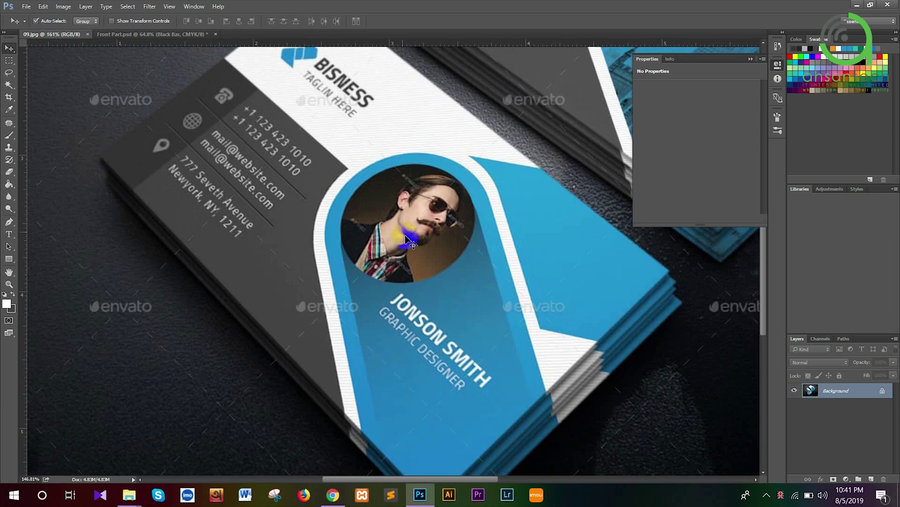
pyautogui.scroll(-2, 406, 239)
pyautogui.scroll(2, 299, 59)
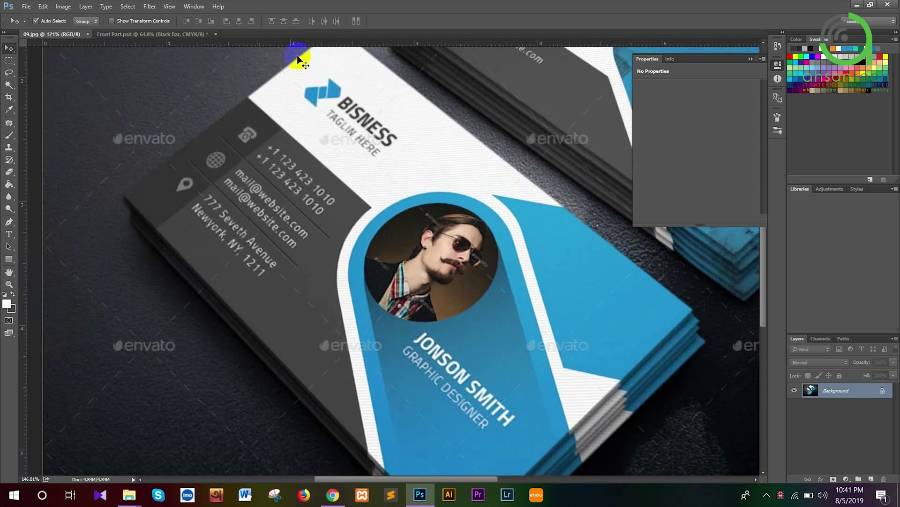
pyautogui.scroll(2, 299, 59)
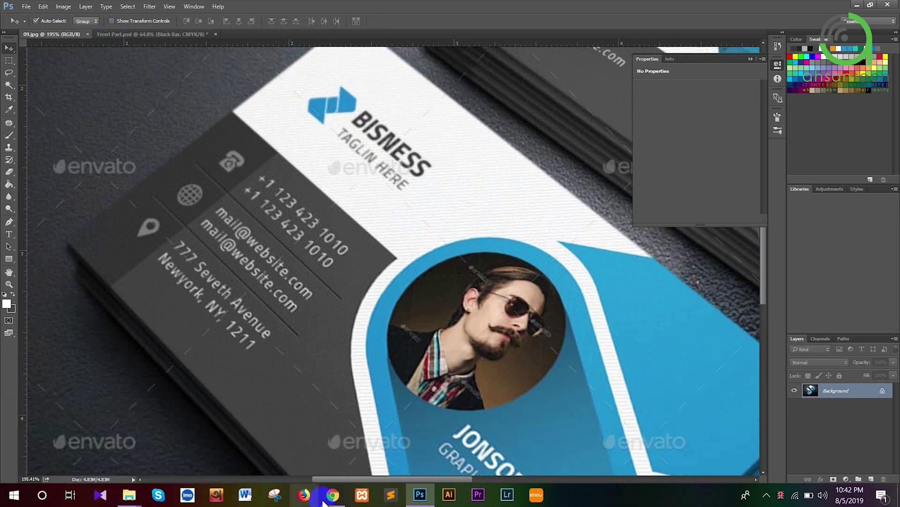
# Search Google Images for 'png logo' in a new browser tab
pyautogui.click(323, 483)
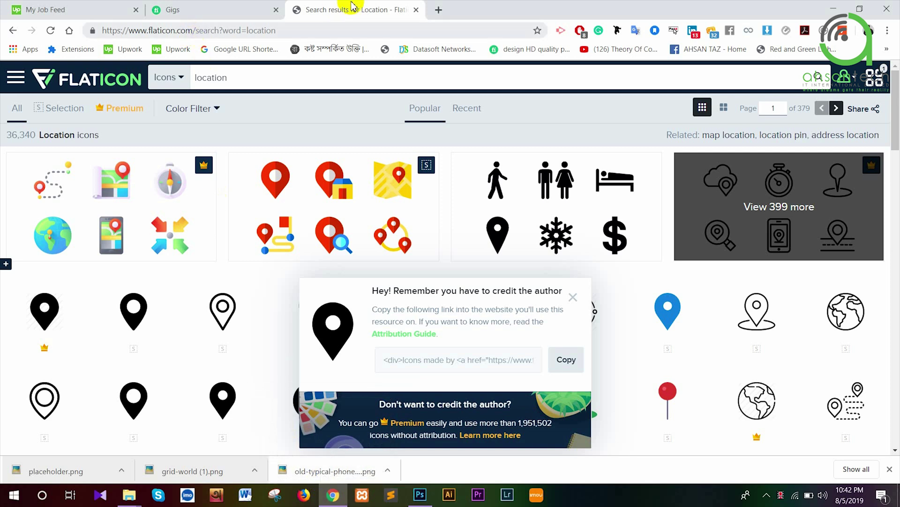
pyautogui.click(438, 10)
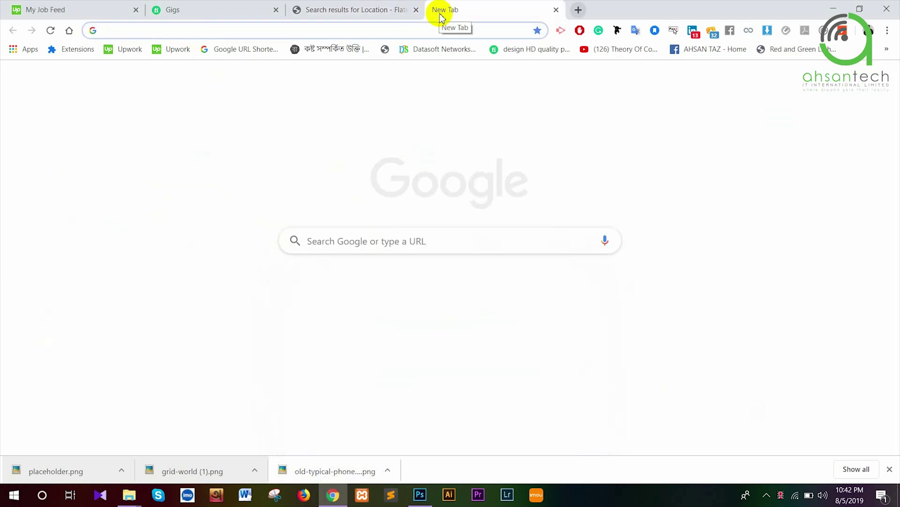
pyautogui.write('png logo')
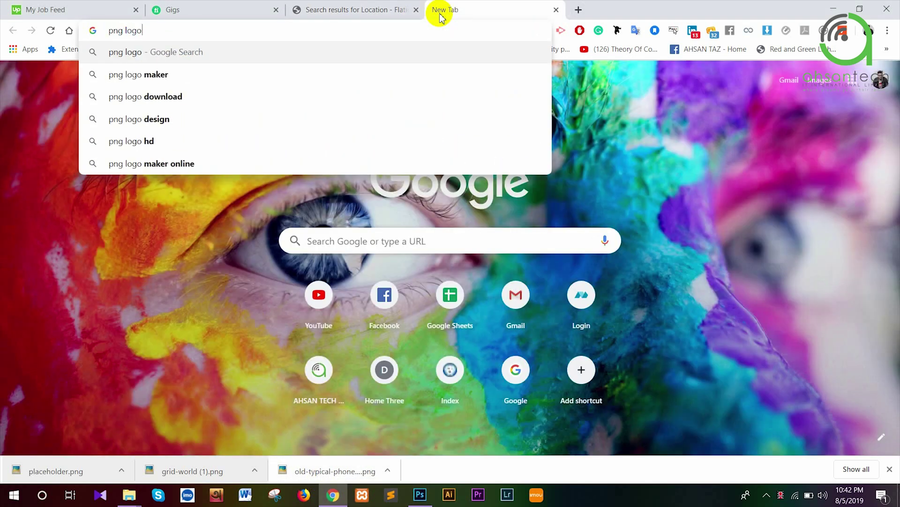
pyautogui.press('Return')
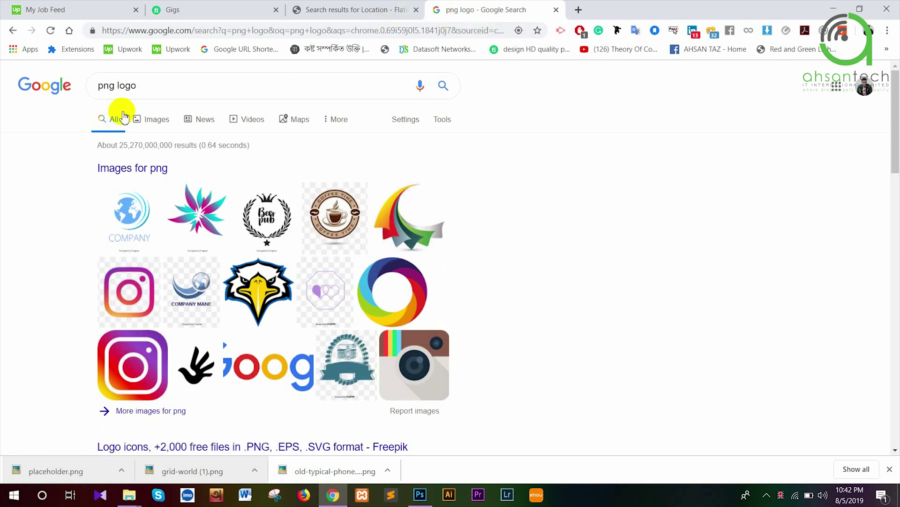
pyautogui.click(154, 121)
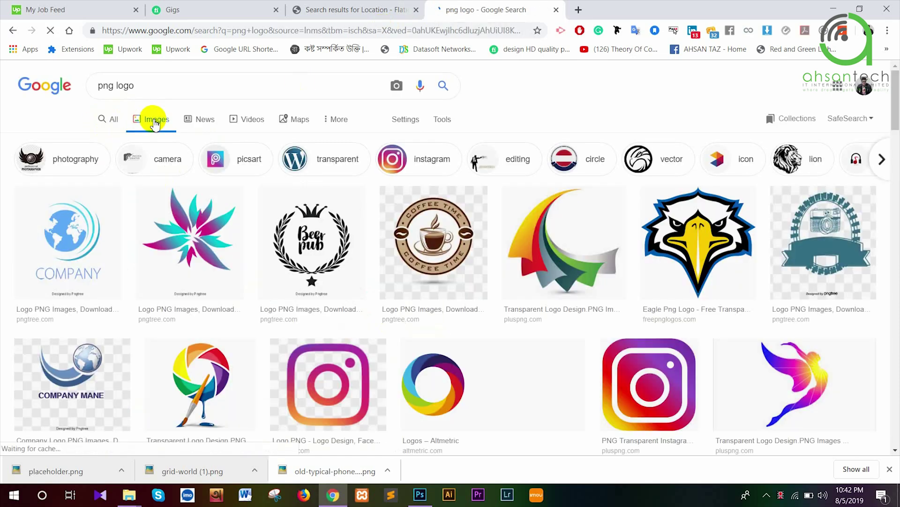
# Browse the png logo image results, briefly previewing a camera logo
pyautogui.scroll(-5, 462, 233)
pyautogui.scroll(-3, 457, 230)
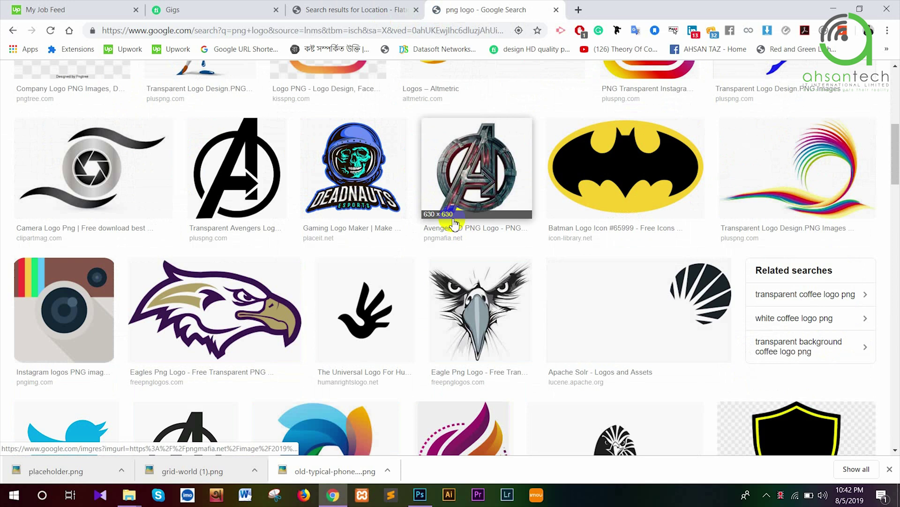
pyautogui.scroll(-3, 451, 228)
pyautogui.scroll(-8, 448, 228)
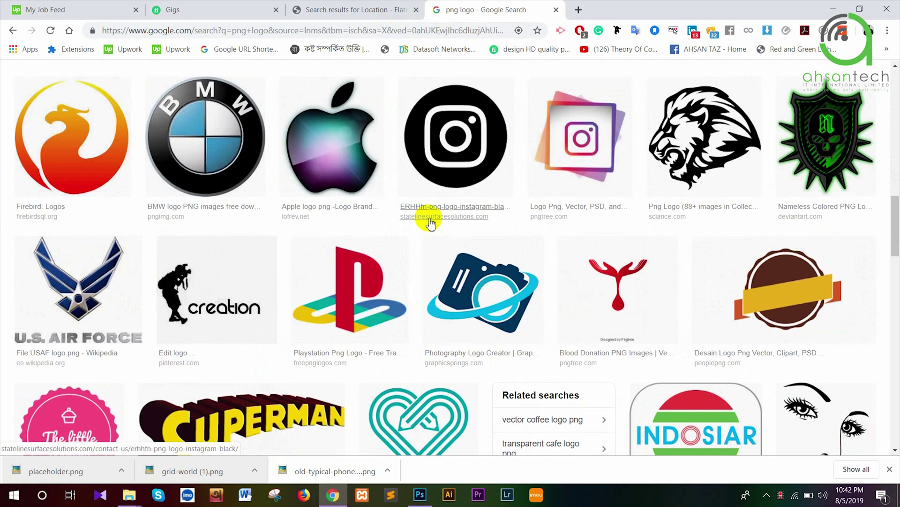
pyautogui.scroll(-14, 424, 220)
pyautogui.scroll(9, 413, 215)
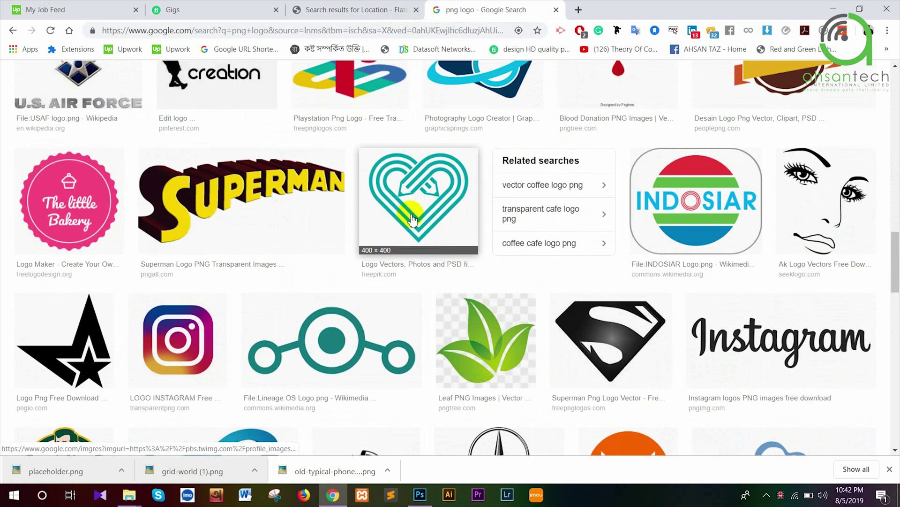
pyautogui.scroll(18, 402, 208)
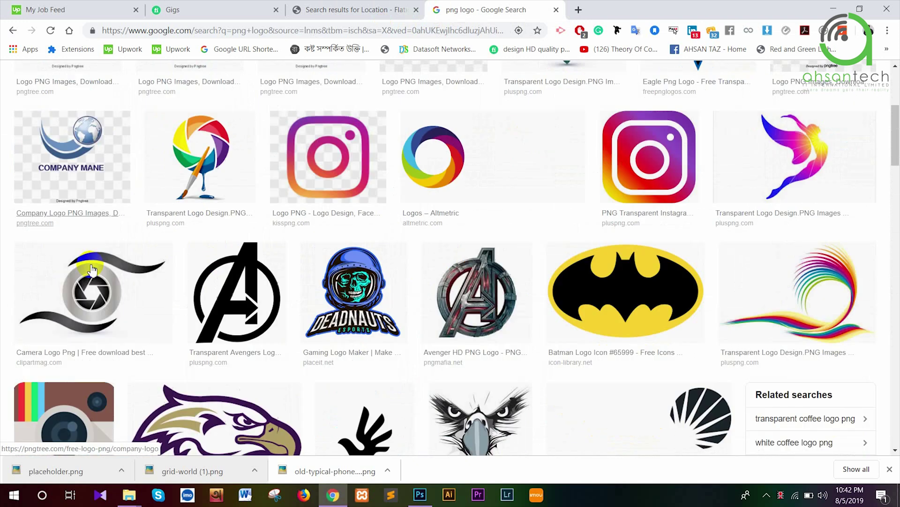
pyautogui.click(92, 271)
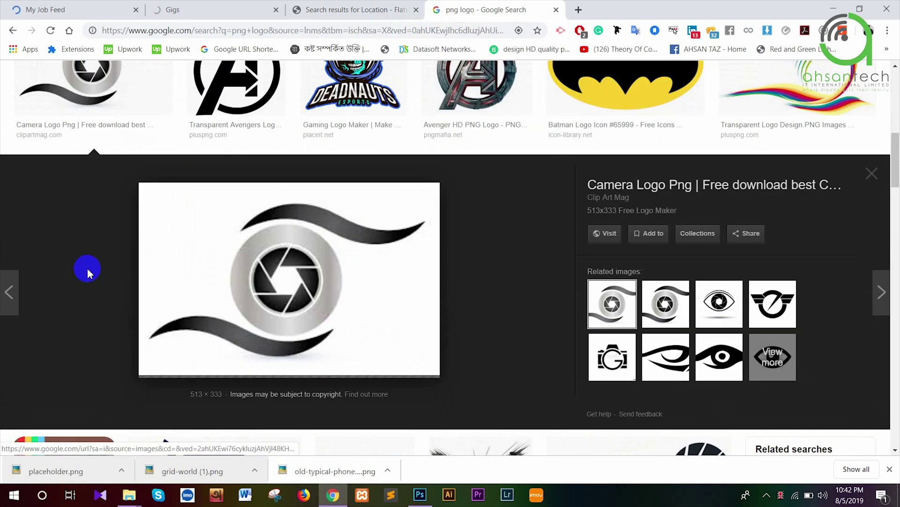
pyautogui.click(529, 271)
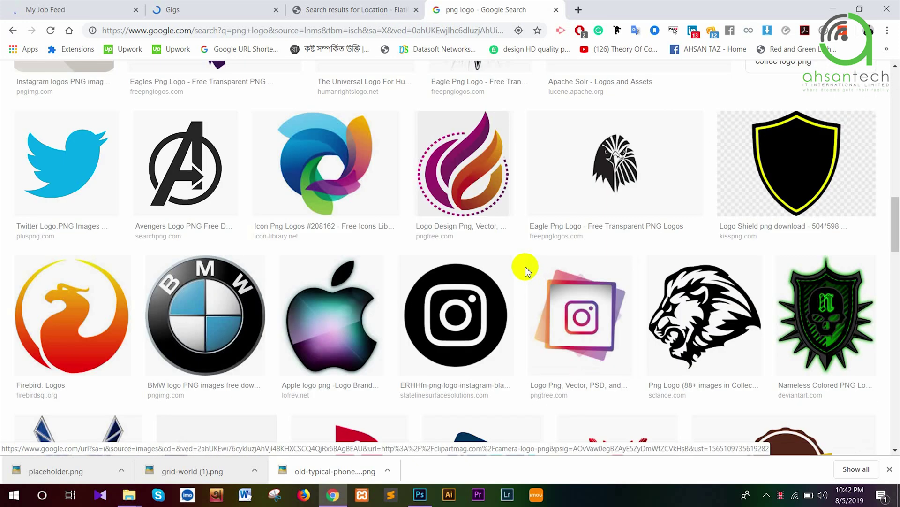
pyautogui.scroll(-4, 528, 271)
pyautogui.scroll(-13, 528, 271)
pyautogui.scroll(8, 523, 265)
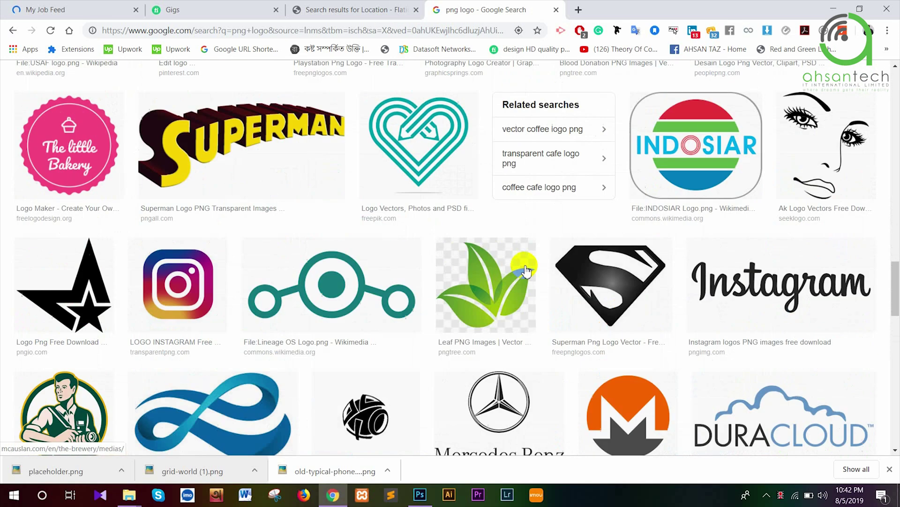
pyautogui.scroll(-10, 523, 265)
pyautogui.scroll(-1, 522, 266)
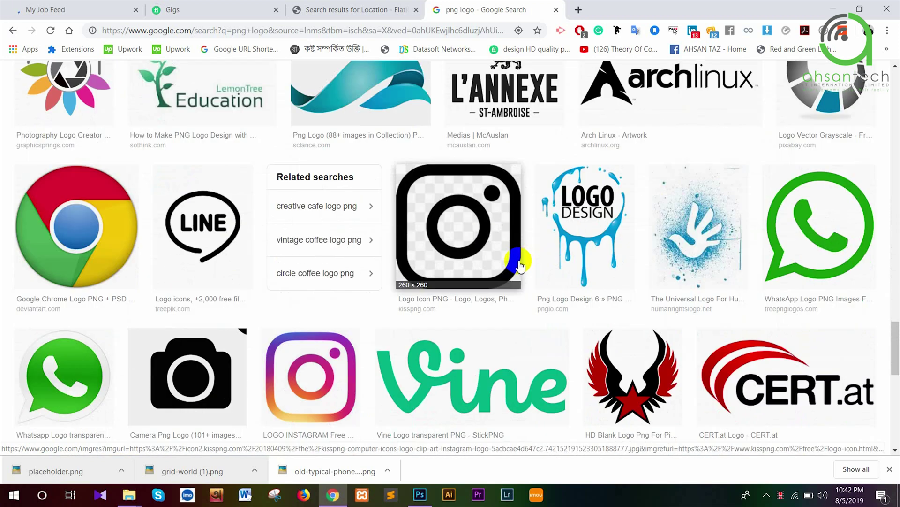
pyautogui.scroll(-10, 516, 256)
pyautogui.scroll(16, 513, 245)
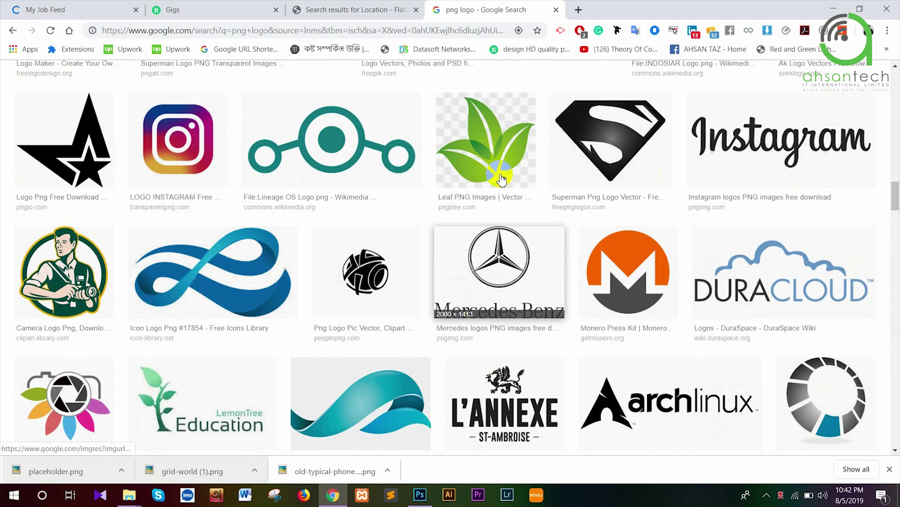
pyautogui.scroll(3, 501, 176)
pyautogui.scroll(-9, 497, 173)
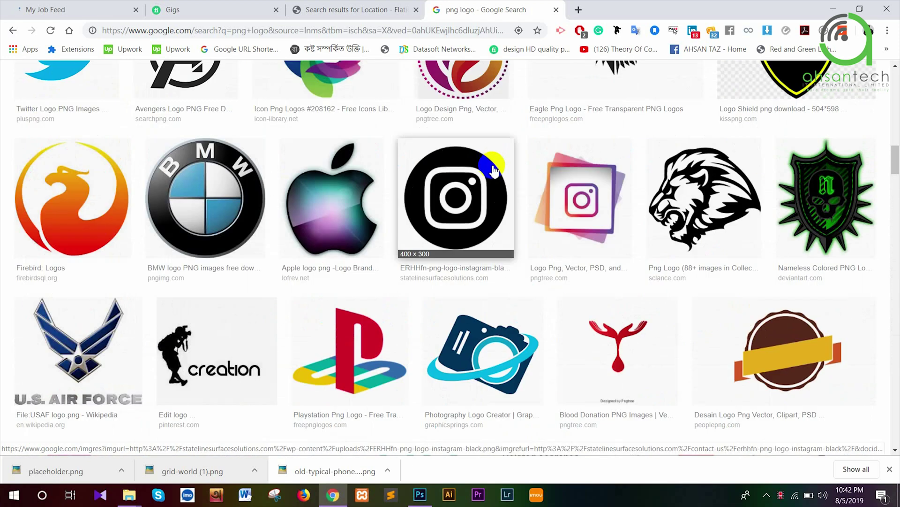
pyautogui.scroll(5, 493, 169)
pyautogui.scroll(-8, 488, 181)
# Save the blue camera-eye logo image and drag the file into Photoshop
pyautogui.click(498, 215)
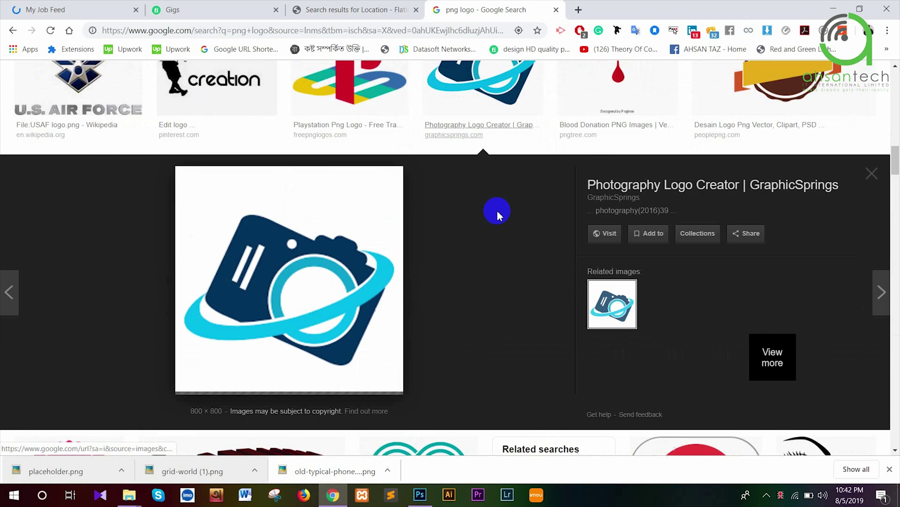
pyautogui.click(664, 305)
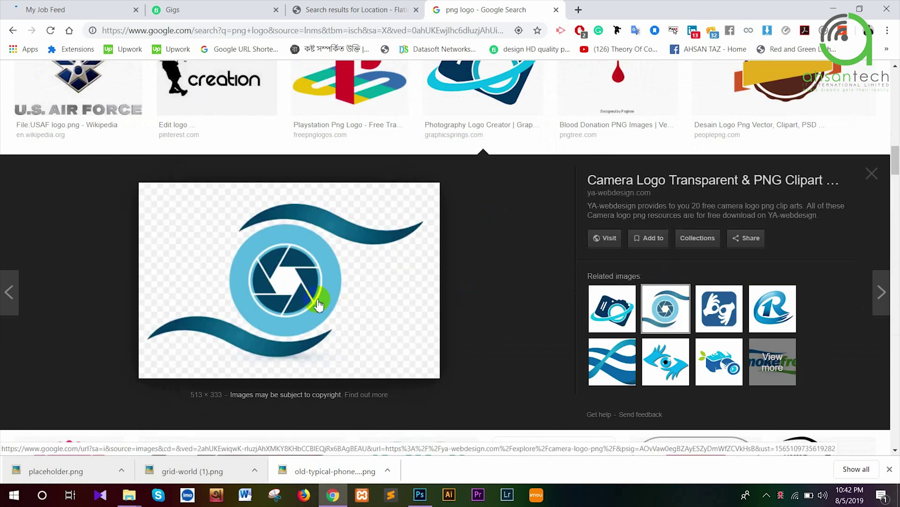
pyautogui.rightClick(318, 300)
pyautogui.click(362, 195)
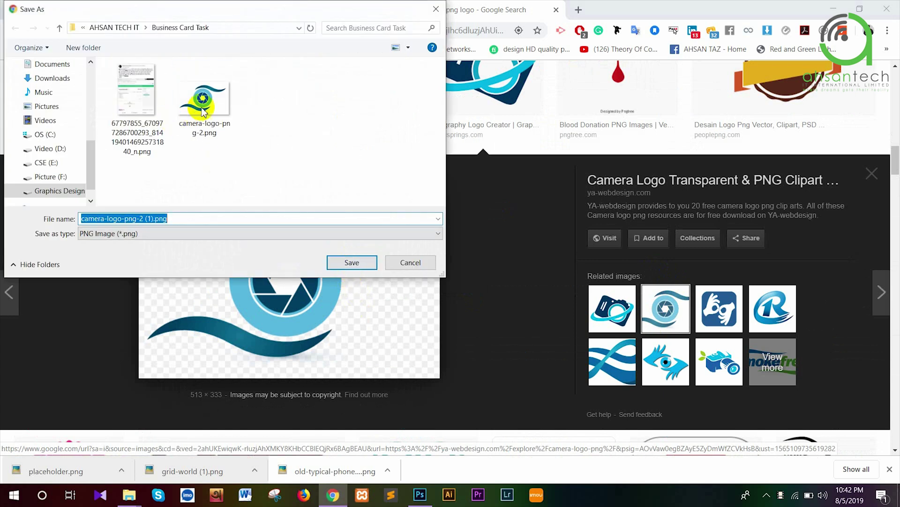
pyautogui.moveTo(201, 106); pyautogui.dragTo(312, 179)
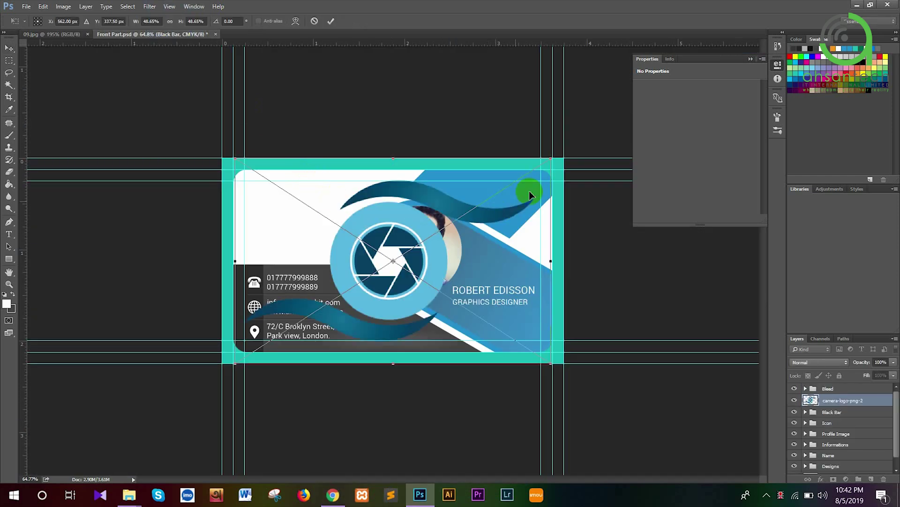
# Scale the logo down, place it at the card's top-left corner, and start a text line beside it
pyautogui.moveTo(552, 160); pyautogui.dragTo(421, 242)
pyautogui.moveTo(398, 271); pyautogui.dragTo(276, 215)
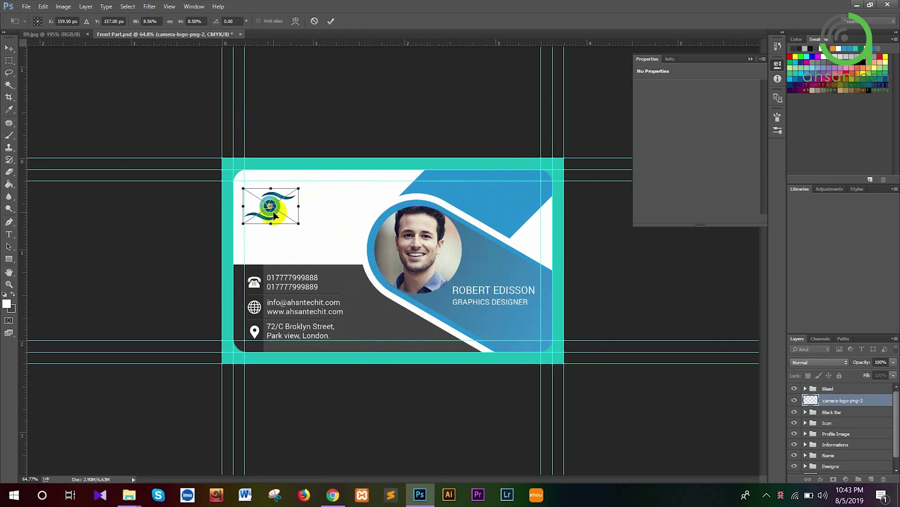
pyautogui.press('Return')
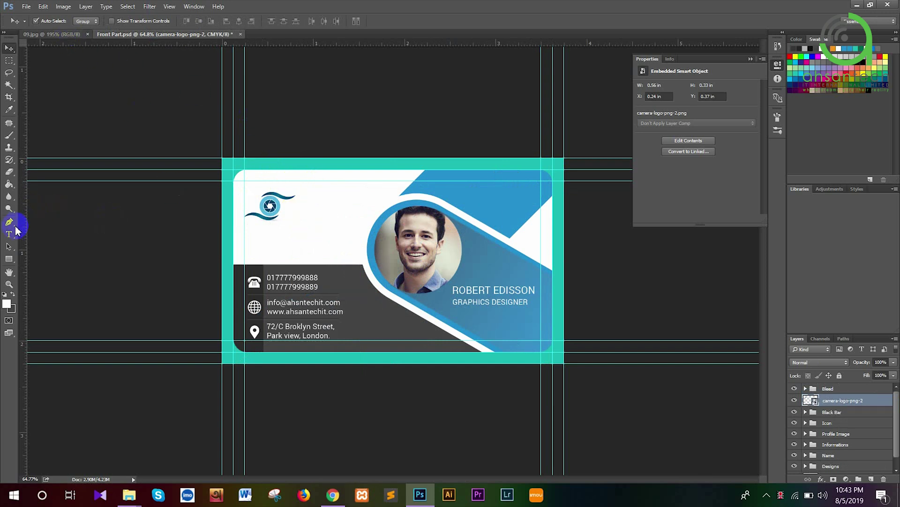
pyautogui.click(8, 234)
pyautogui.click(305, 207)
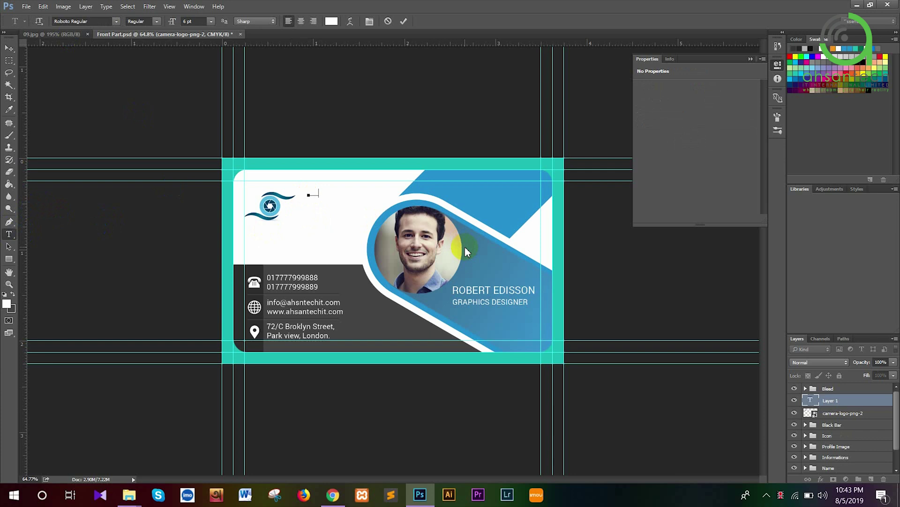
# Type the BUSINESS heading beside the logo, coloured dark grey sampled from the card
pyautogui.write('COMPANY')
pyautogui.hotkey('ctrl', 'a')
pyautogui.click(333, 22)
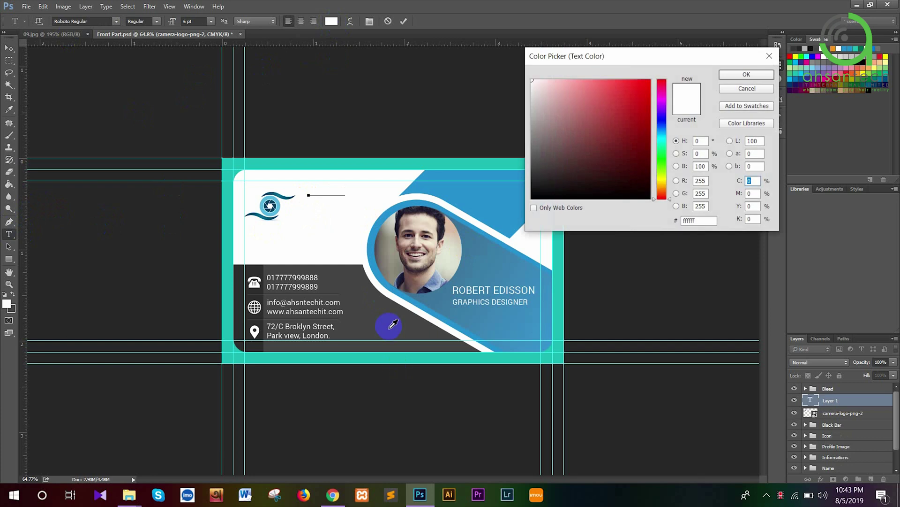
pyautogui.click(392, 322)
pyautogui.click(739, 74)
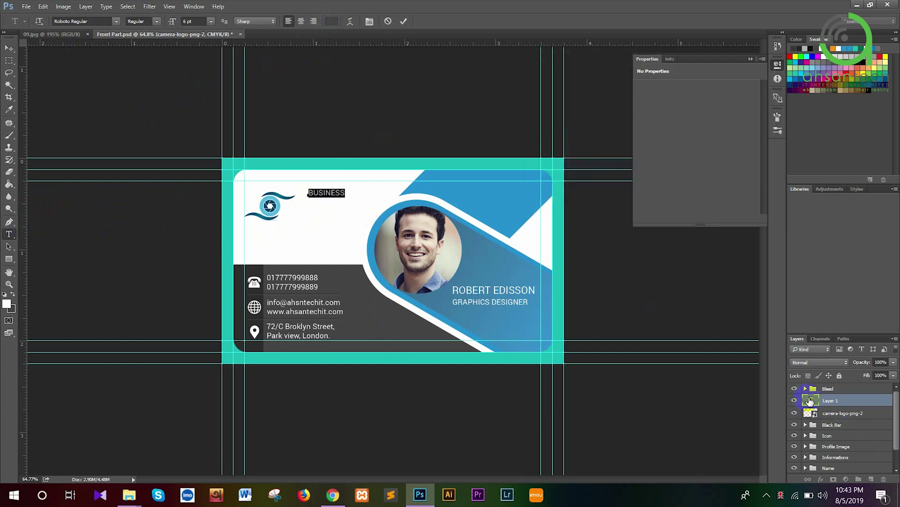
pyautogui.hotkey('ctrl', 't')
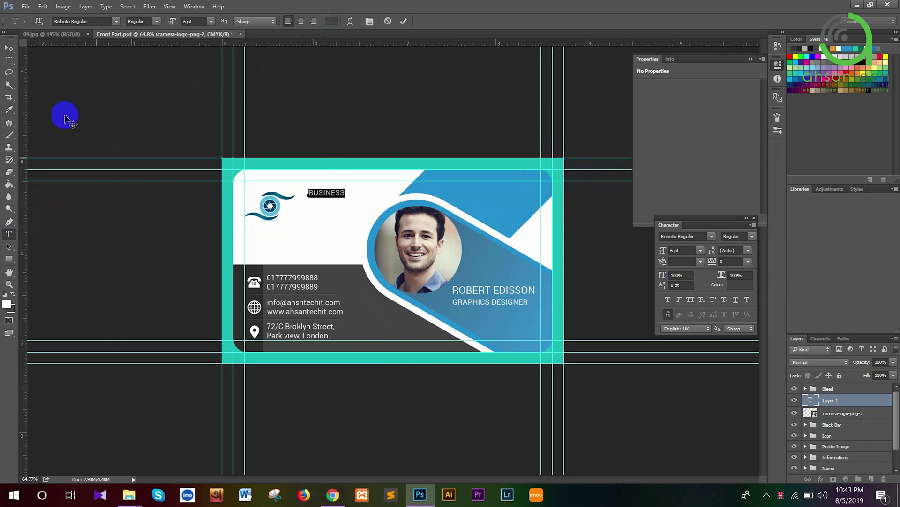
pyautogui.click(11, 48)
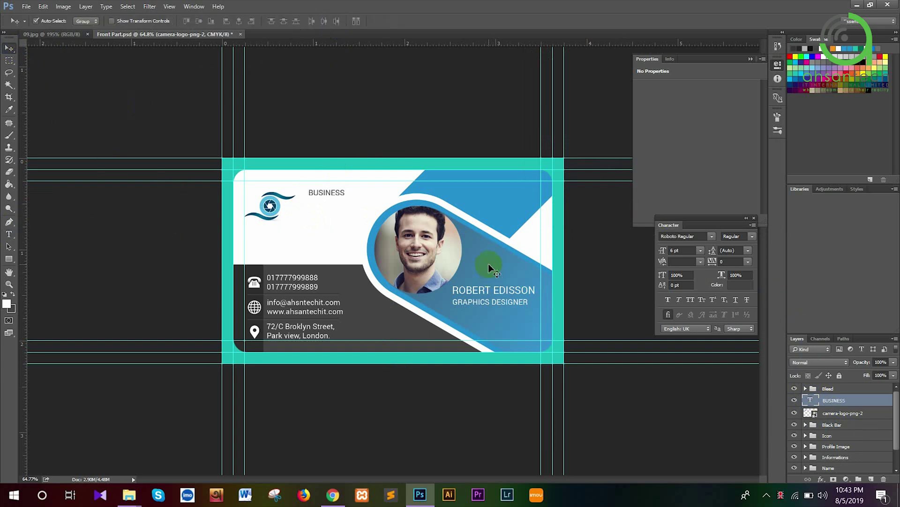
# Duplicate the BUSINESS line and nudge the copy down beneath the original
pyautogui.hotkey('ctrl', 'j')
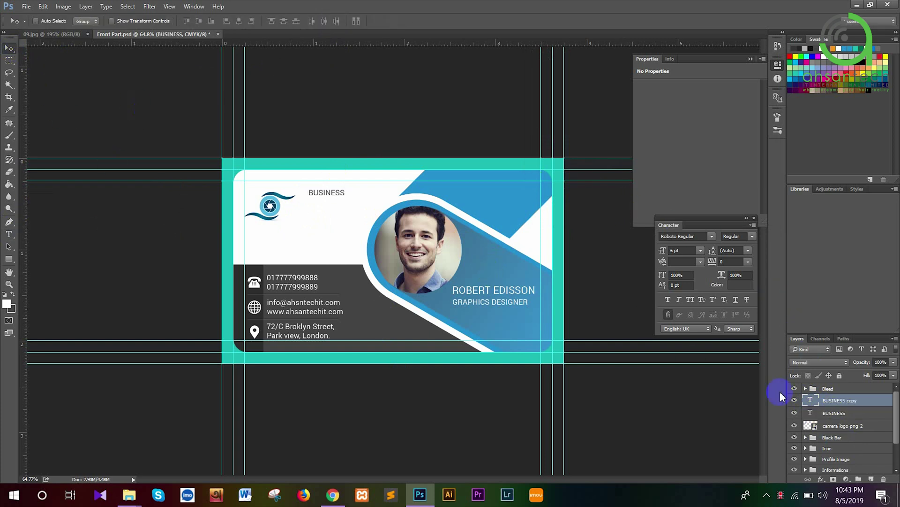
pyautogui.hotkey('ctrl', 't')
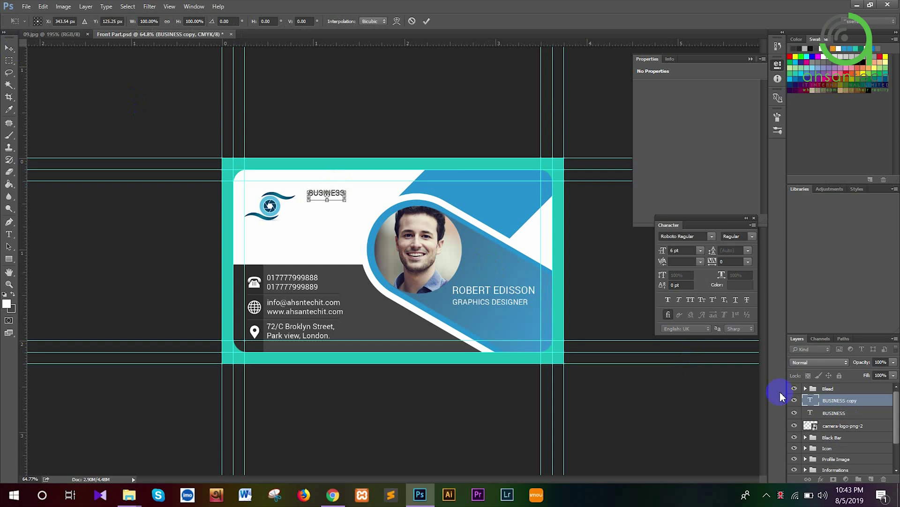
pyautogui.press('Down')
pyautogui.press('Down')
pyautogui.press('Down')
pyautogui.press('Down')
pyautogui.press('Return')
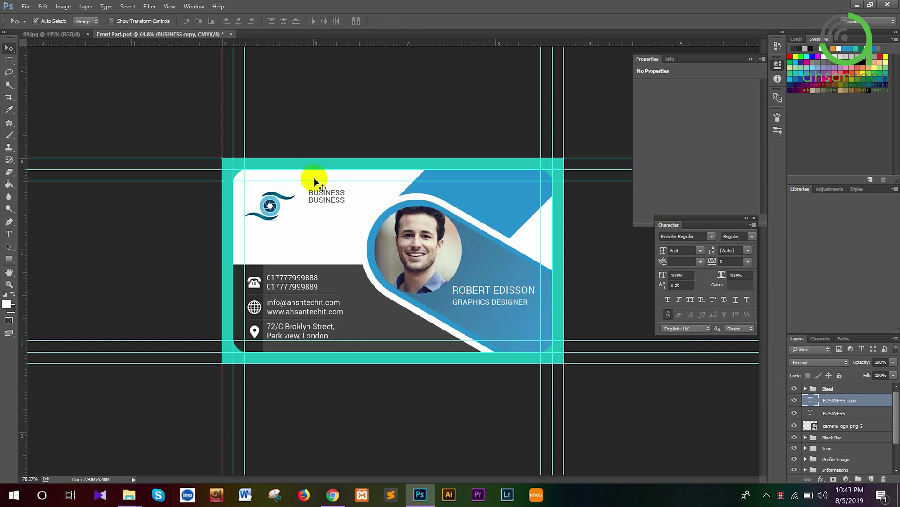
pyautogui.hotkey('ctrl', '+')
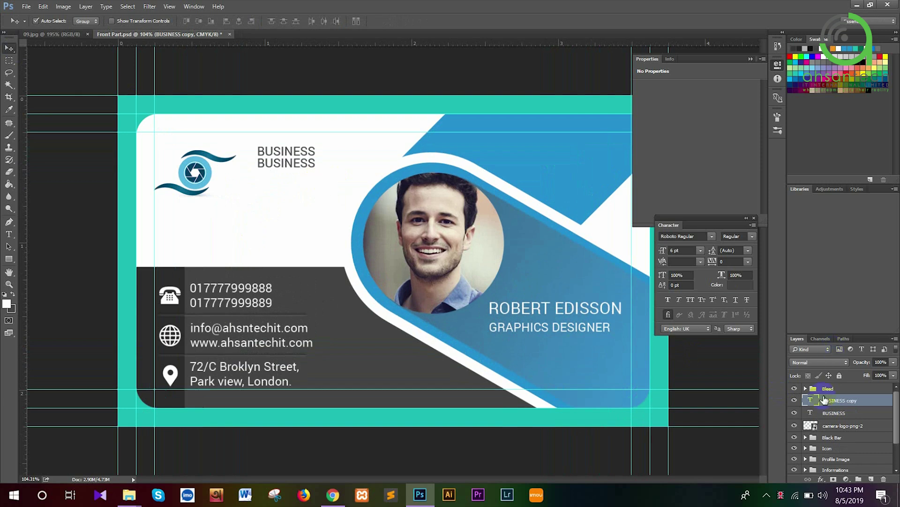
# Retype the second line as TAGLINE and set it to 5 pt
pyautogui.doubleClick(813, 400)
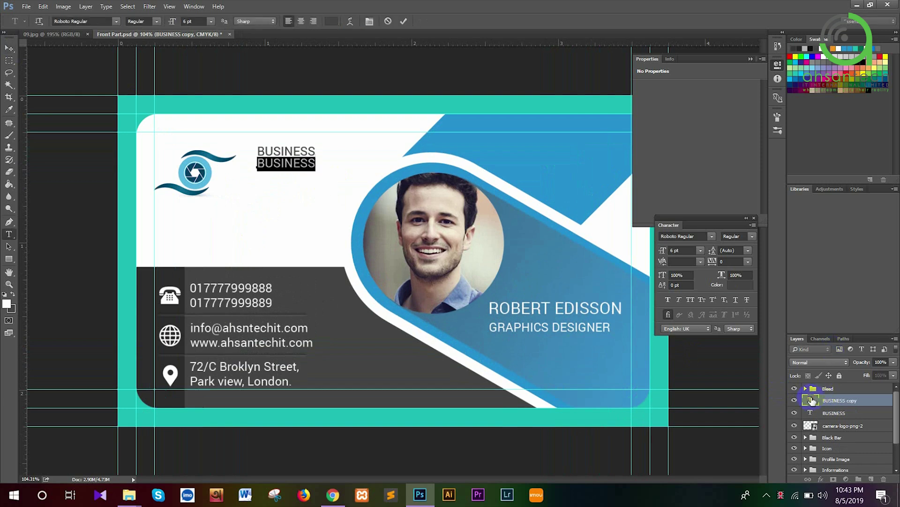
pyautogui.write('TAG')
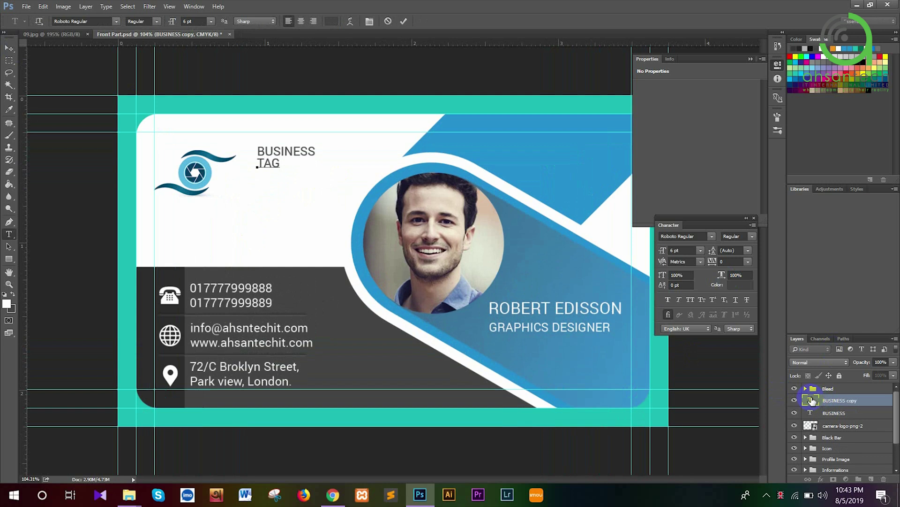
pyautogui.write('LINE')
pyautogui.hotkey('shift', 'Home')
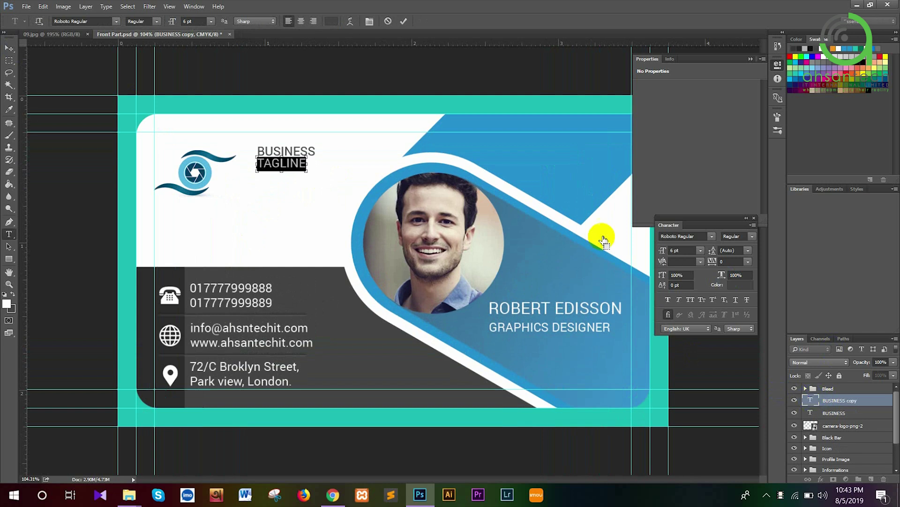
pyautogui.click(200, 21)
pyautogui.press('Down')
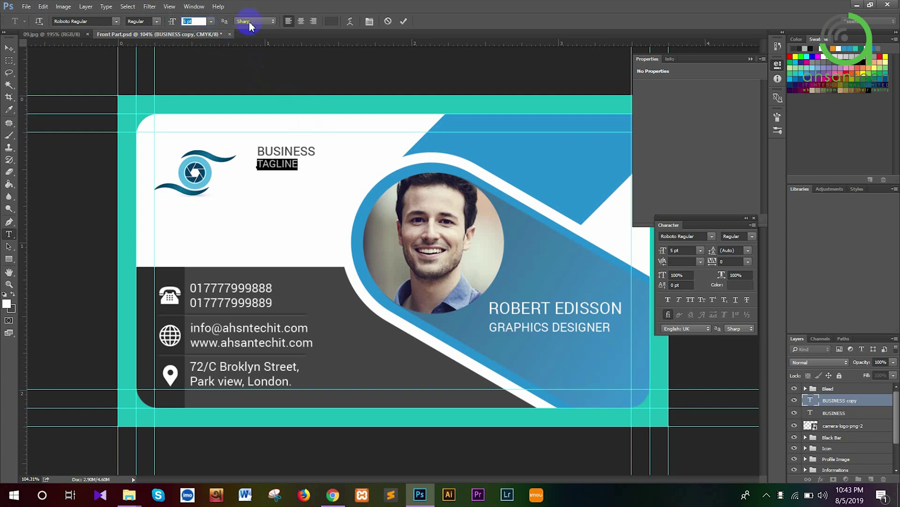
# Widen the TAGLINE letter spacing and finish editing the tagline
pyautogui.click(369, 21)
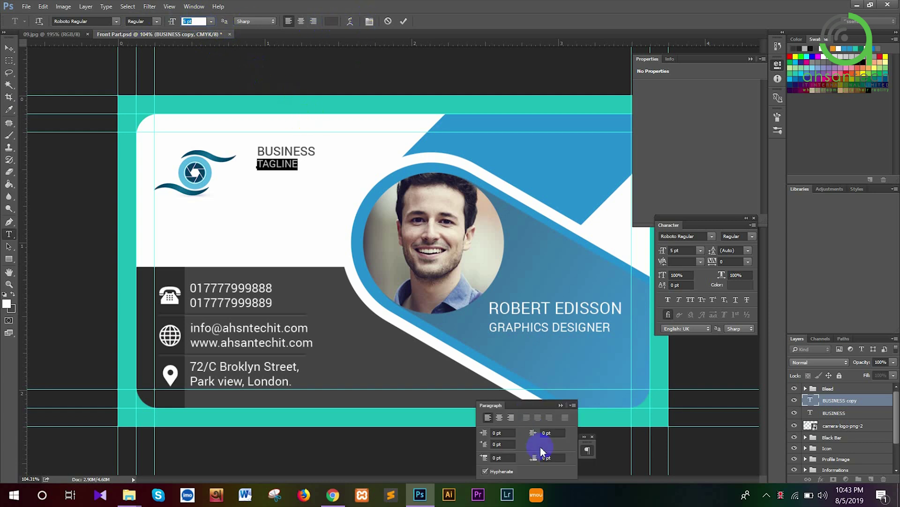
pyautogui.click(562, 405)
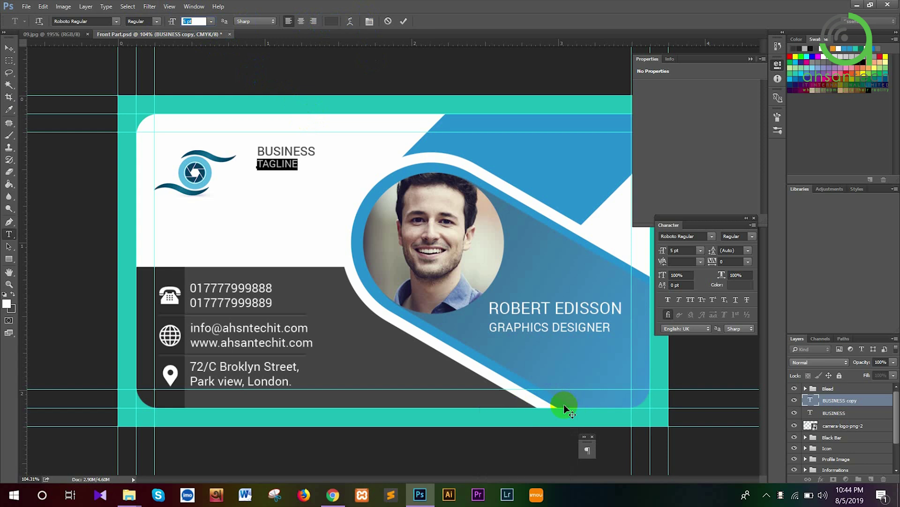
pyautogui.click(590, 437)
pyautogui.click(369, 22)
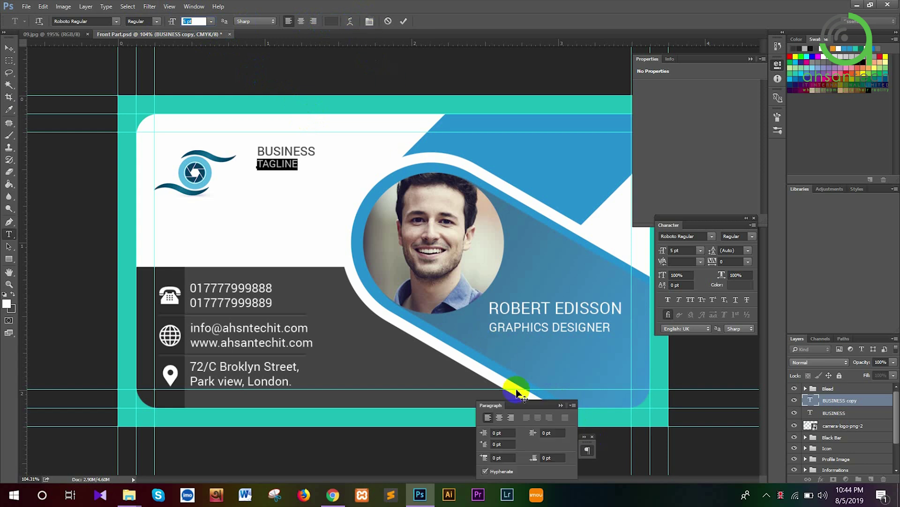
pyautogui.moveTo(527, 410); pyautogui.dragTo(554, 35)
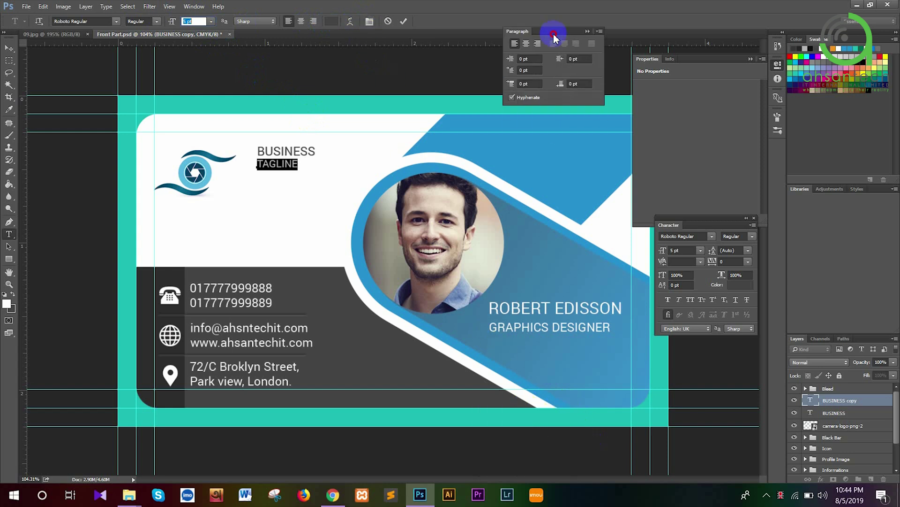
pyautogui.click(601, 25)
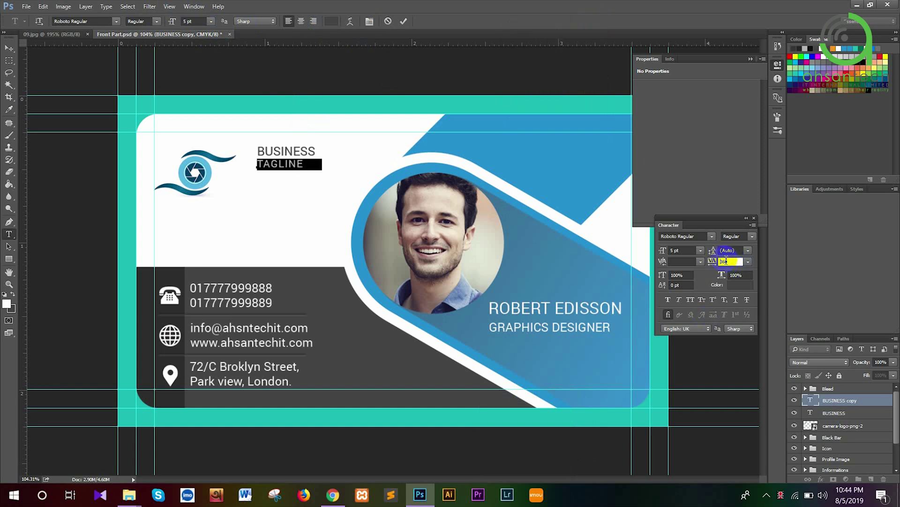
pyautogui.press('Return')
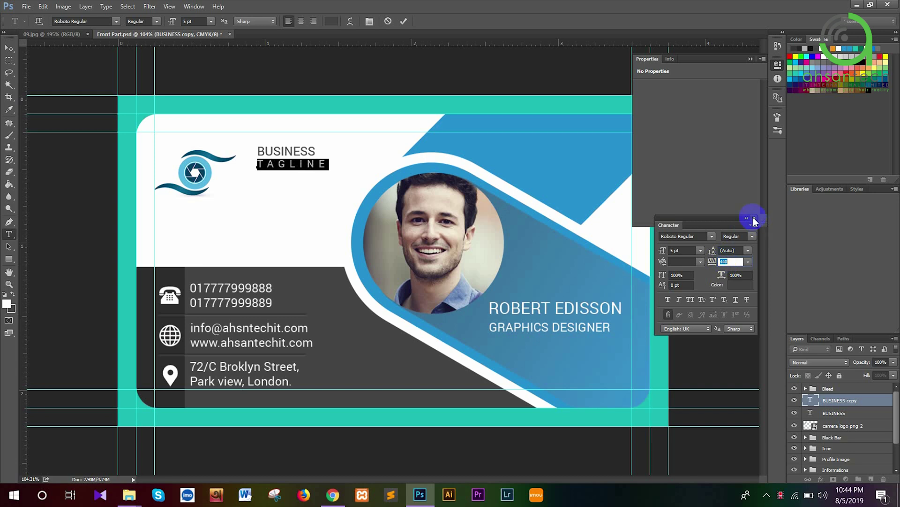
pyautogui.click(754, 218)
pyautogui.click(831, 412)
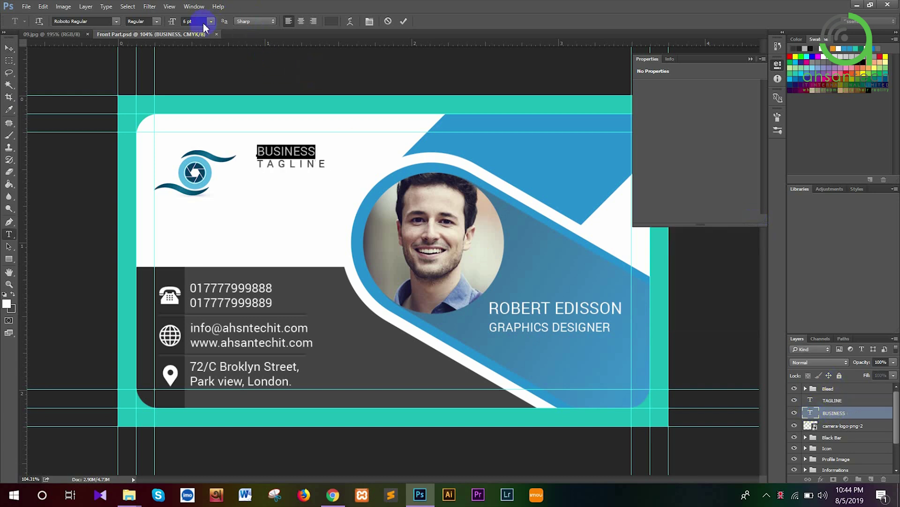
# Set the BUSINESS text to 7 pt and commit it
pyautogui.press('Up')
pyautogui.press('Up')
pyautogui.press('Down')
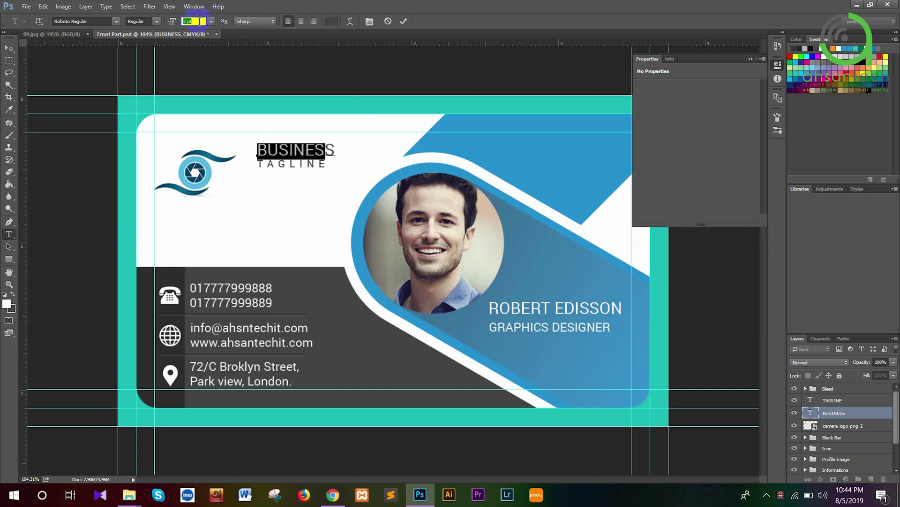
pyautogui.click(8, 49)
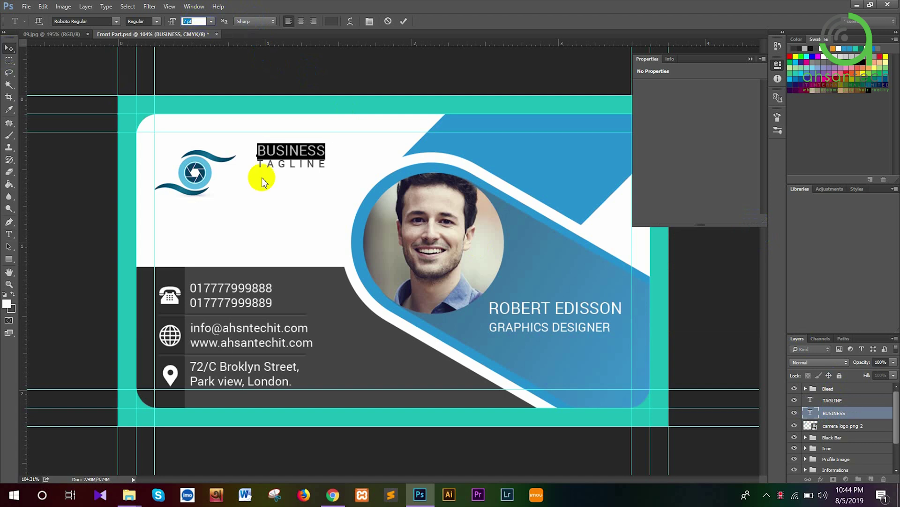
# Align BUSINESS and TAGLINE with each other and move them left and down toward the logo
pyautogui.click(55, 35)
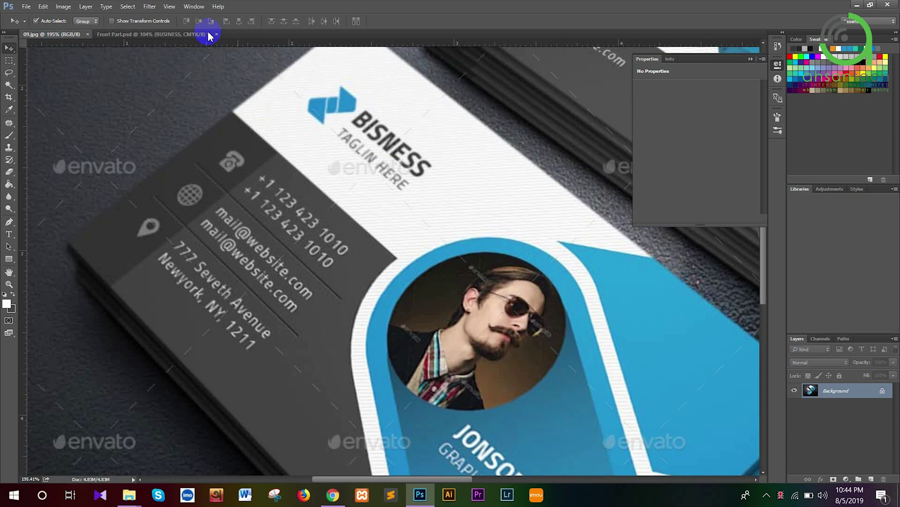
pyautogui.click(151, 36)
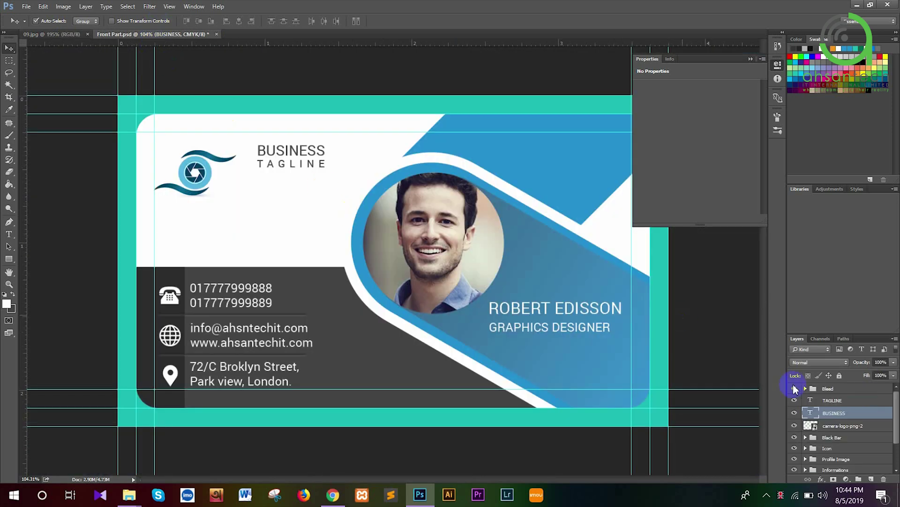
pyautogui.click(839, 402)
pyautogui.hotkey('ctrl', 't')
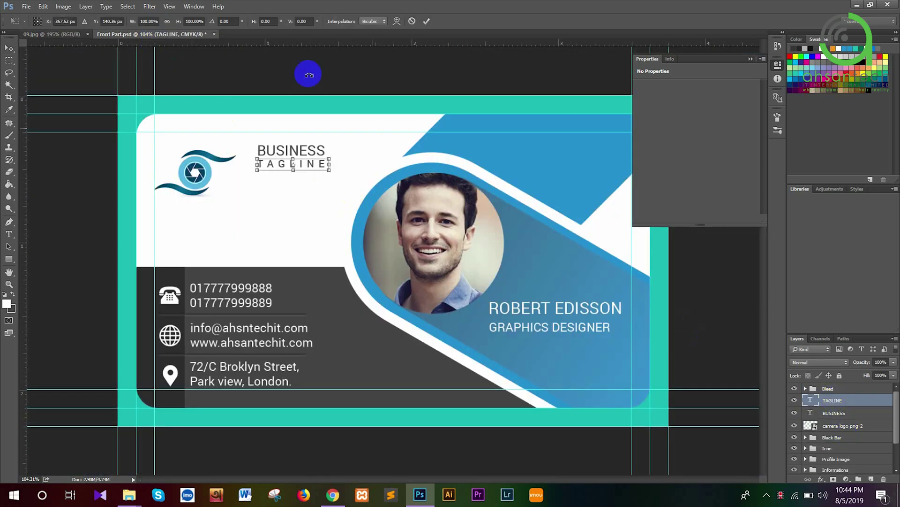
pyautogui.press('Return')
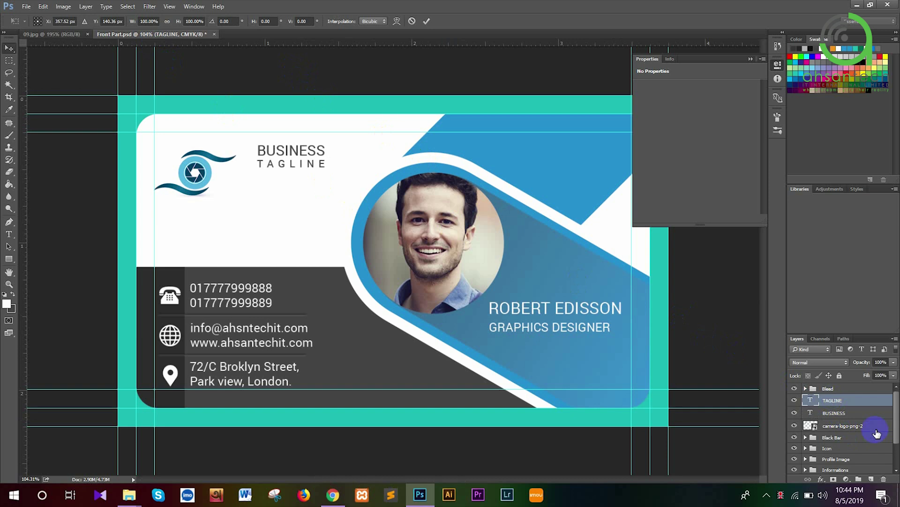
pyautogui.keyDown('shift'); pyautogui.click(864, 414); pyautogui.keyUp('shift')
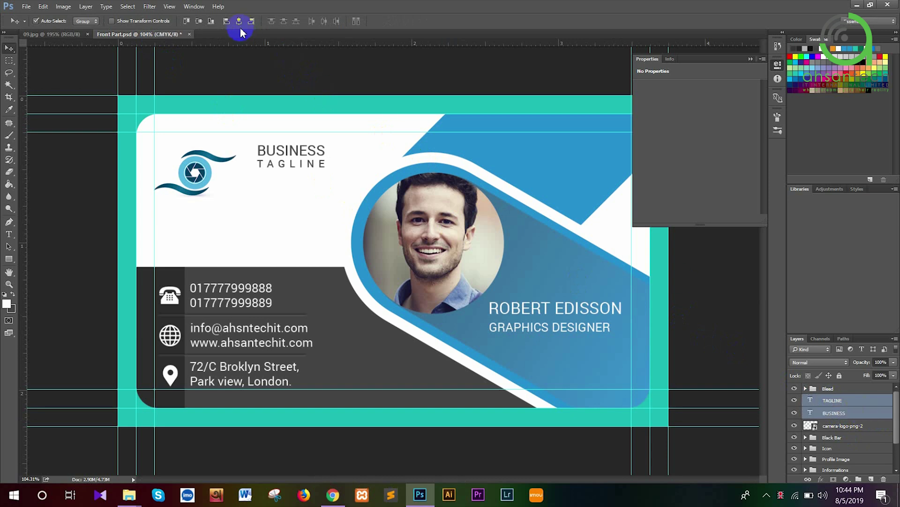
pyautogui.click(227, 21)
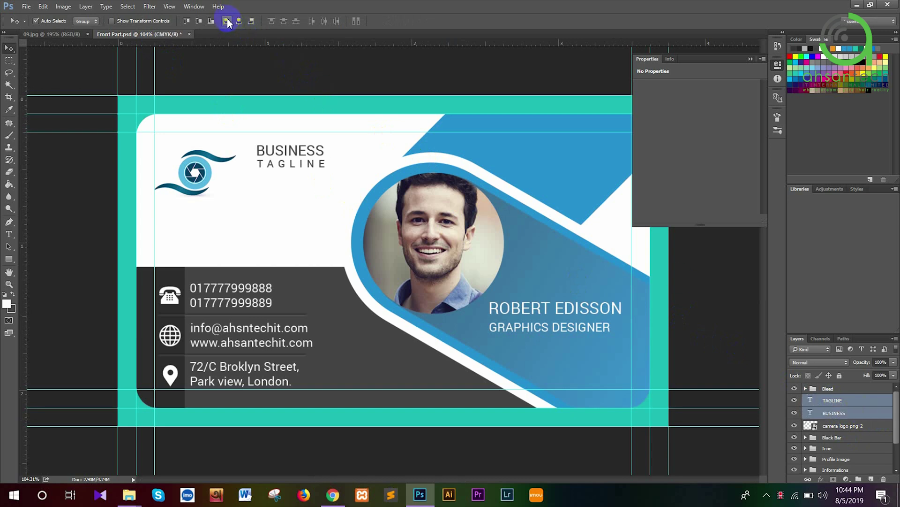
pyautogui.click(237, 22)
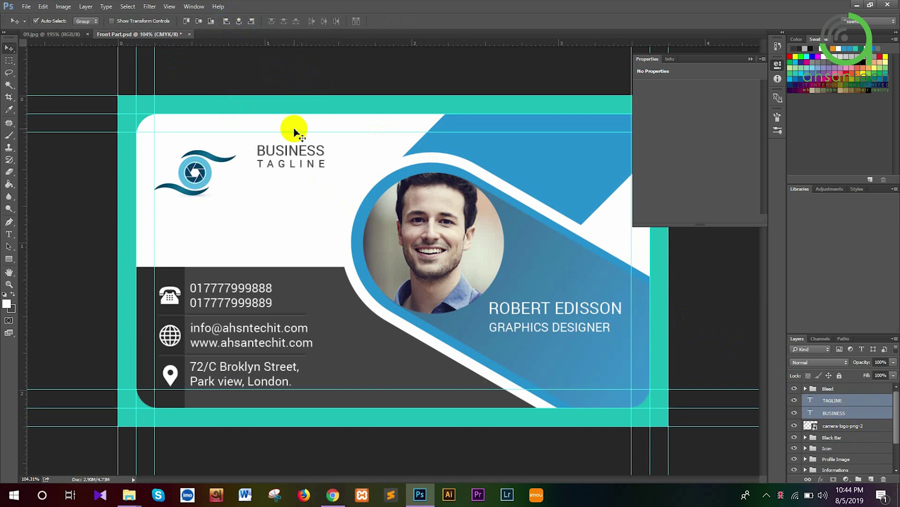
pyautogui.hotkey('ctrl', 't')
pyautogui.moveTo(278, 153); pyautogui.dragTo(258, 171)
pyautogui.press('Return')
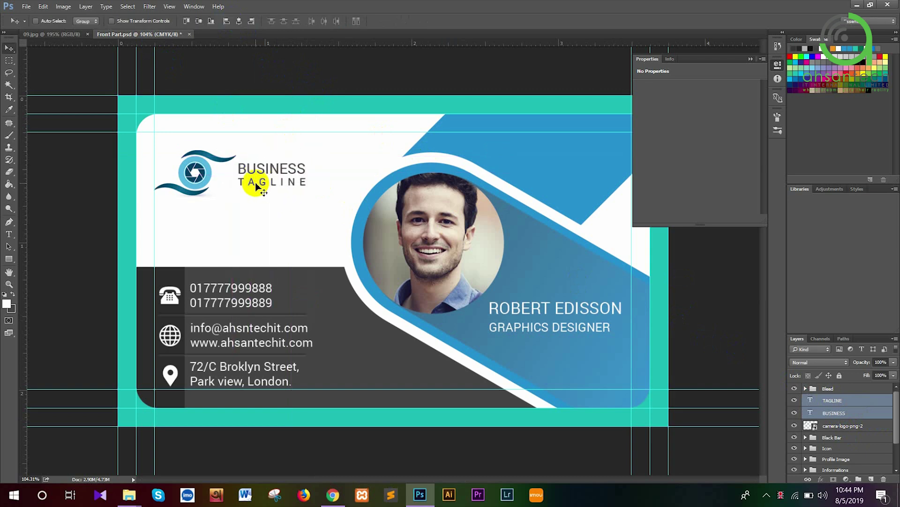
# Shrink the camera logo slightly
pyautogui.click(848, 426)
pyautogui.hotkey('ctrl', 't')
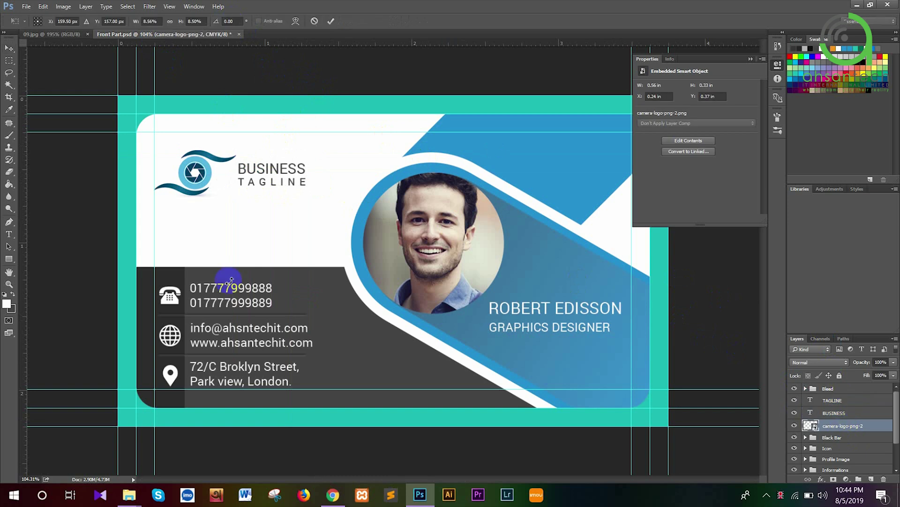
pyautogui.moveTo(241, 201); pyautogui.dragTo(229, 196)
pyautogui.press('Return')
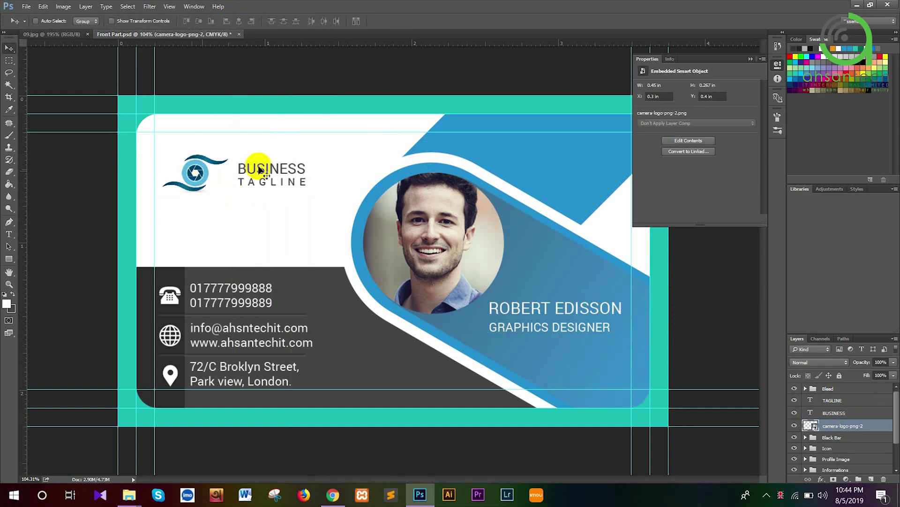
# Nudge both text lines slightly left, then group them with the camera logo
pyautogui.click(841, 405)
pyautogui.keyDown('shift'); pyautogui.click(843, 414); pyautogui.keyUp('shift')
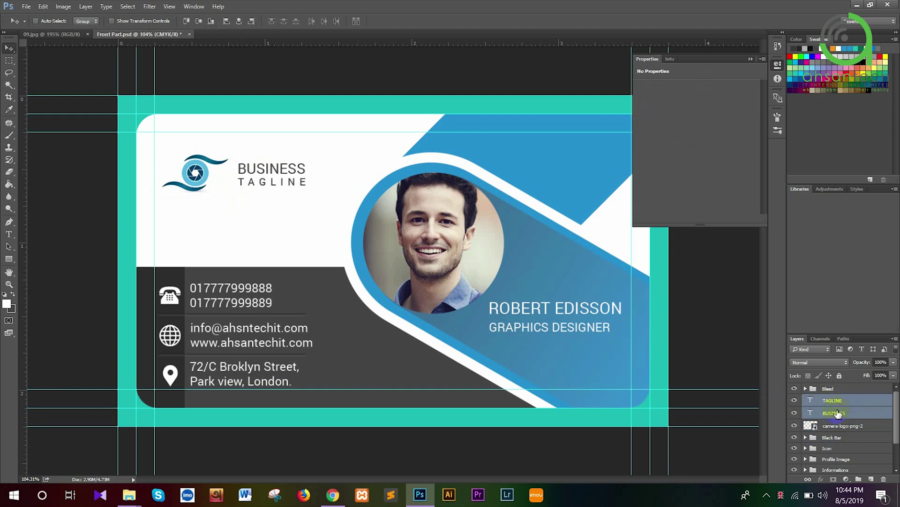
pyautogui.hotkey('ctrl', 't')
pyautogui.press('Left')
pyautogui.press('Left')
pyautogui.press('Left')
pyautogui.press('Left')
pyautogui.press('Left')
pyautogui.press('Left')
pyautogui.press('Left')
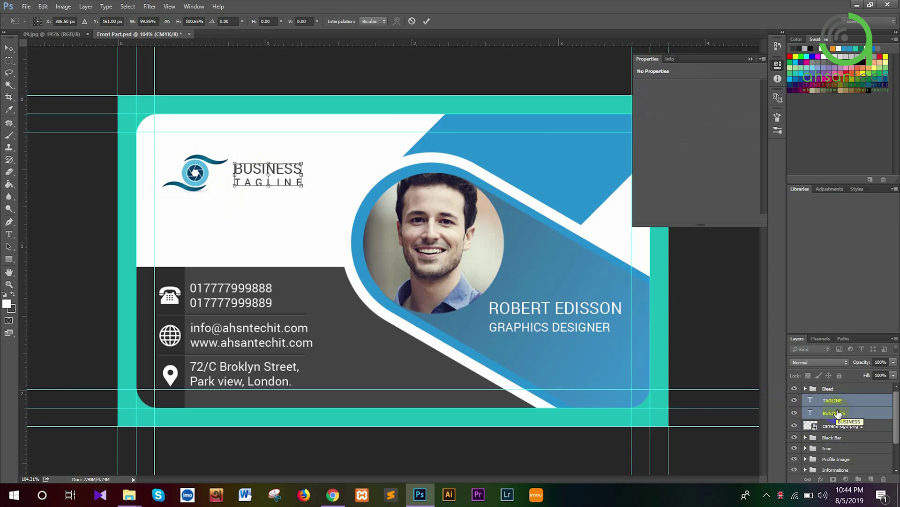
pyautogui.press('Return')
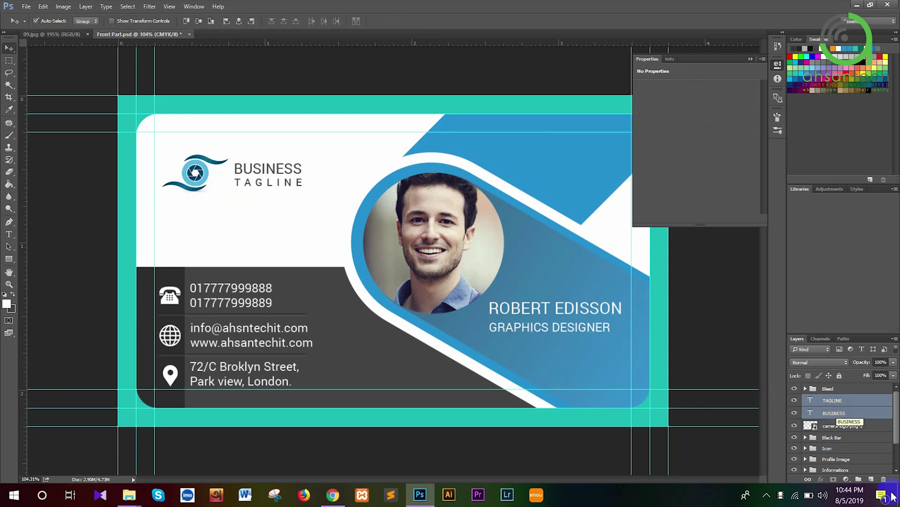
pyautogui.keyDown('shift'); pyautogui.click(838, 426); pyautogui.keyUp('shift')
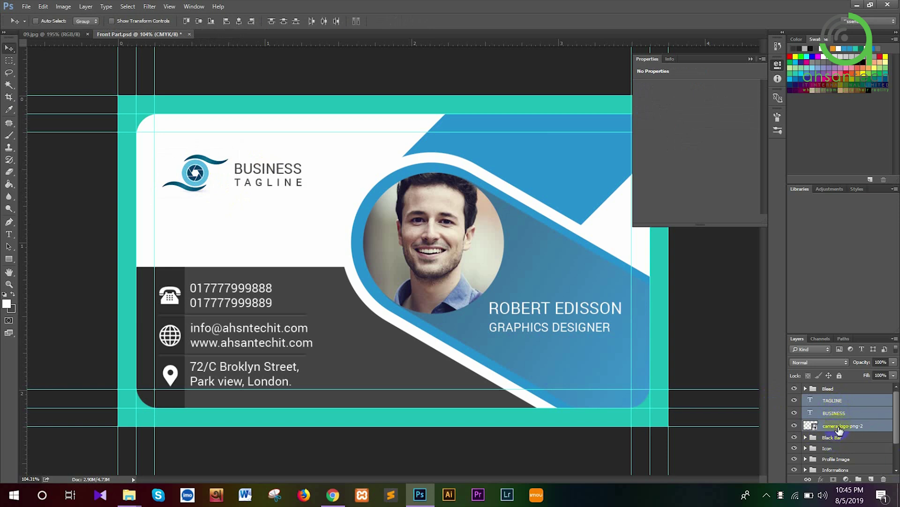
pyautogui.hotkey('ctrl', 'g')
# Name the new group Logo and save Front Part.psd
pyautogui.doubleClick(831, 399)
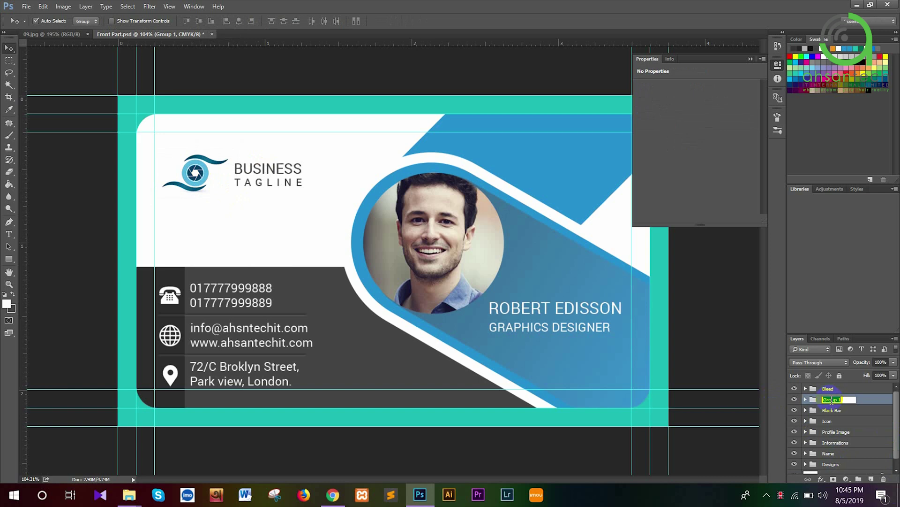
pyautogui.press('Return')
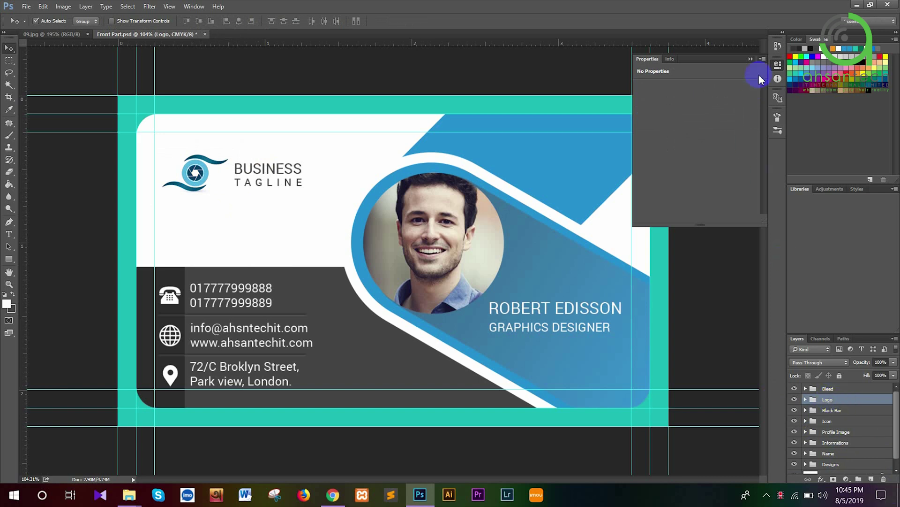
pyautogui.click(751, 59)
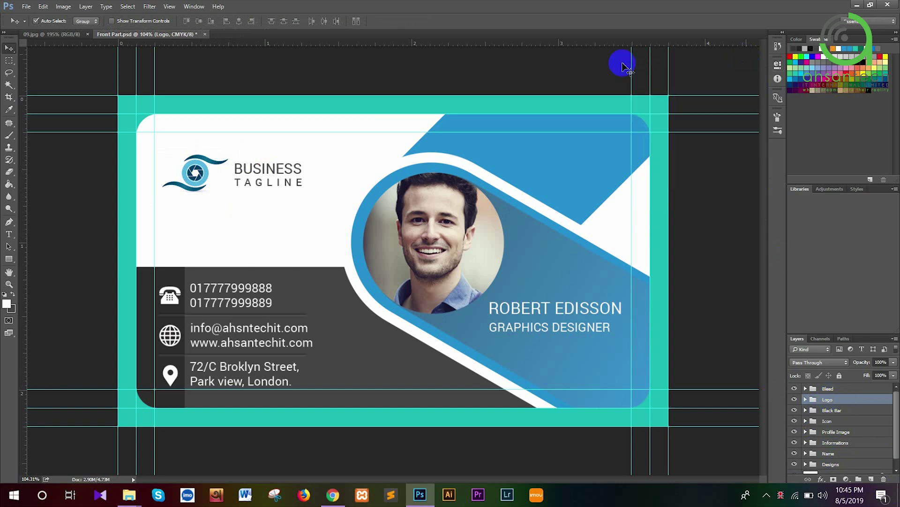
pyautogui.click(26, 7)
pyautogui.click(60, 126)
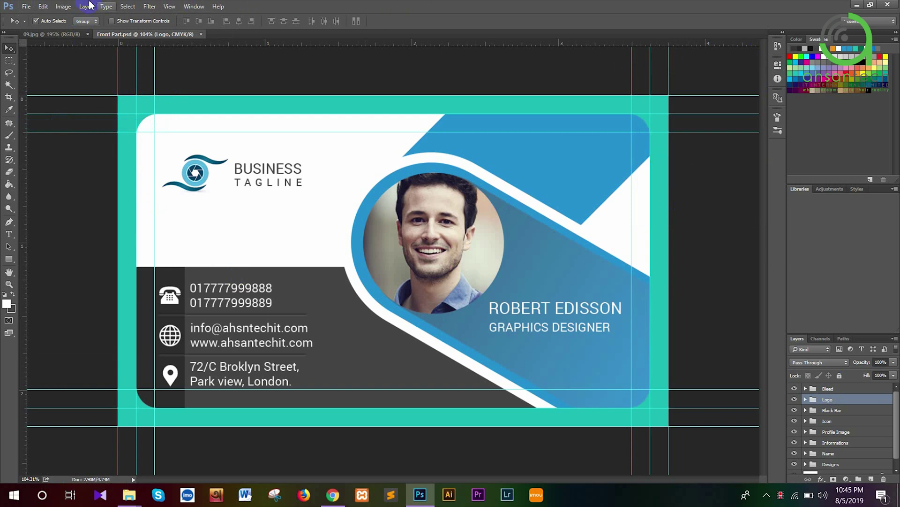
# Duplicate the document under the name Back Part
pyautogui.click(66, 7)
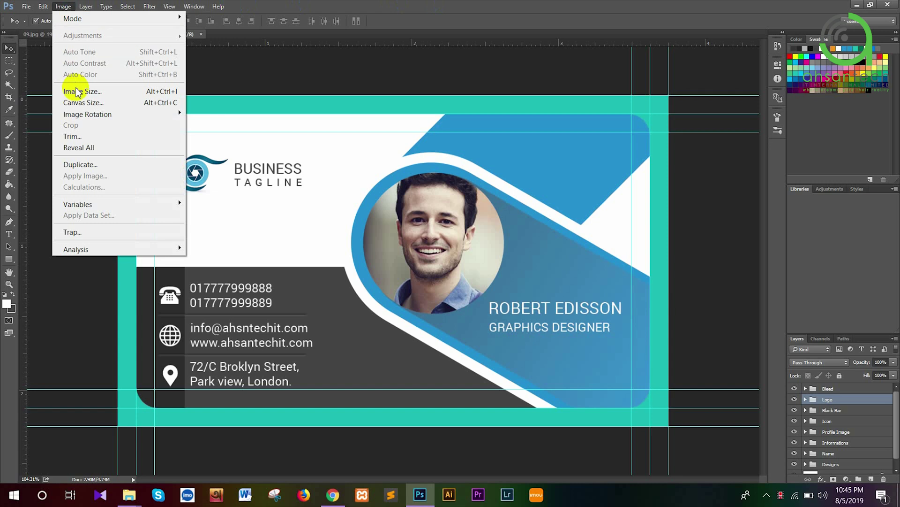
pyautogui.click(98, 165)
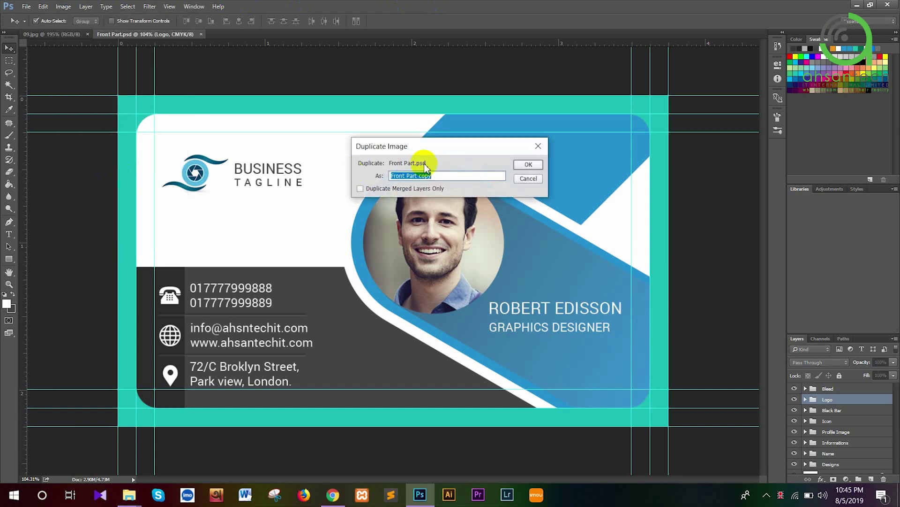
pyautogui.click(433, 176)
pyautogui.write('Back Part')
pyautogui.press('Return')
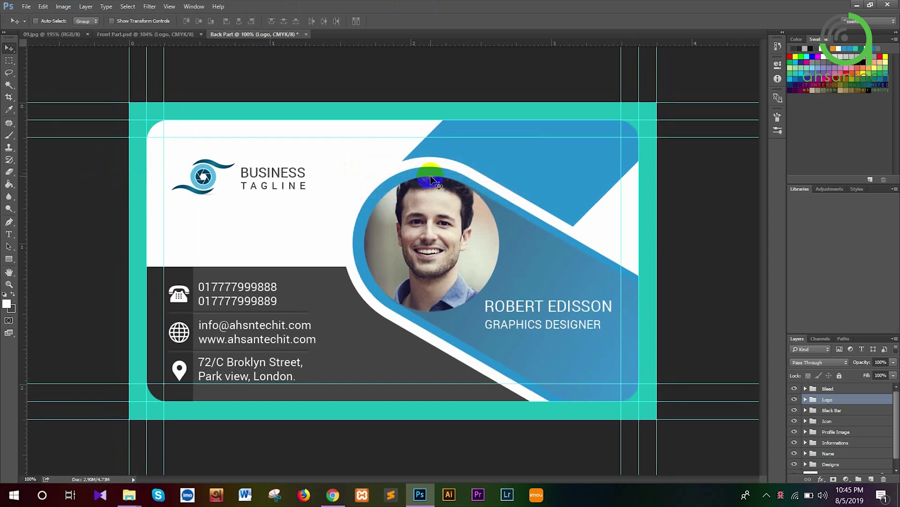
# Save the duplicate as Back Part.psd, removing 'copy' from the file name
pyautogui.hotkey('ctrl', 'shift', 's')
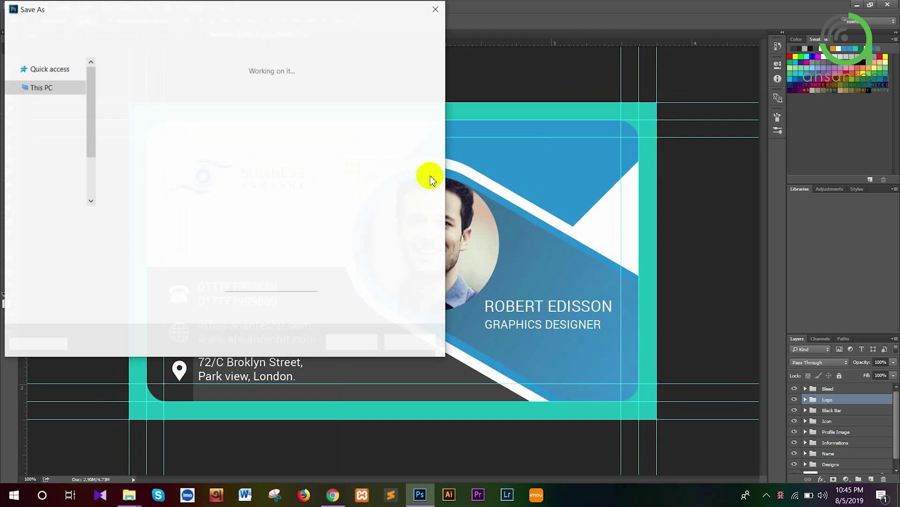
pyautogui.click(148, 217)
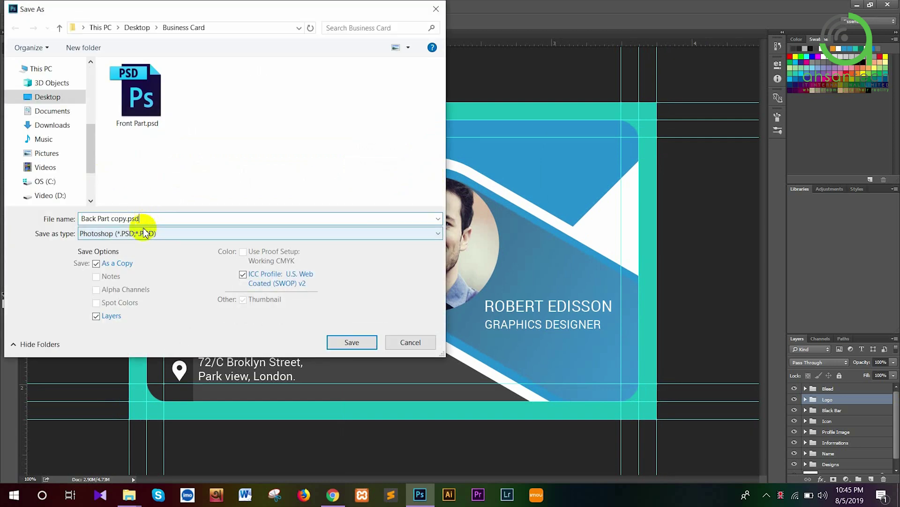
pyautogui.hotkey('ctrl', 'shift', 'Left')
pyautogui.press('BackSpace')
pyautogui.press('BackSpace')
pyautogui.press('Return')
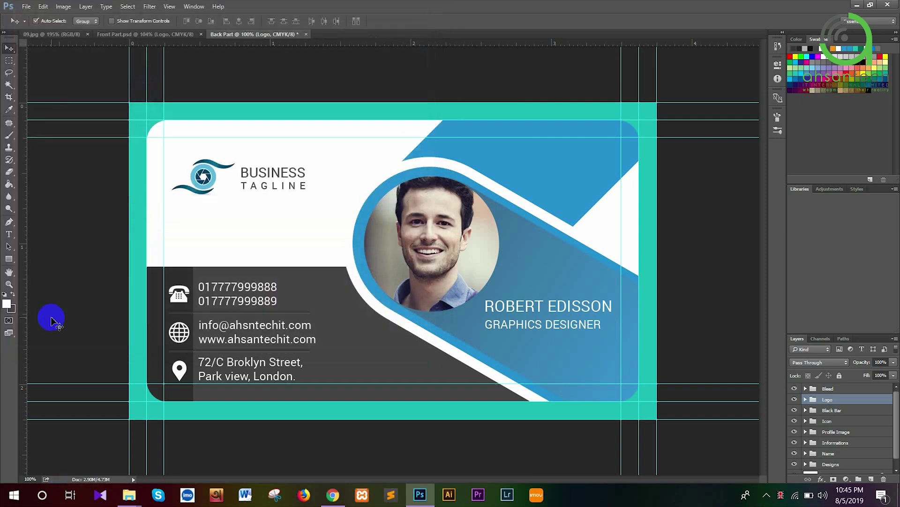
pyautogui.click(71, 34)
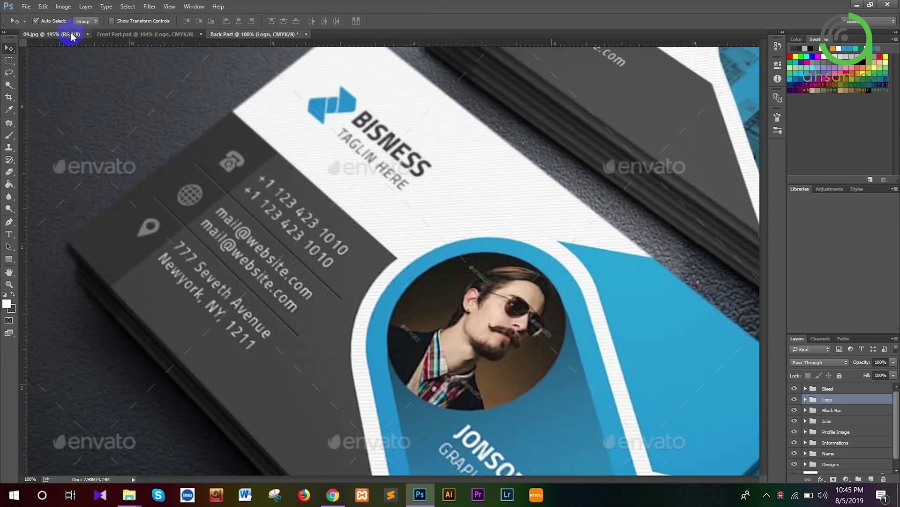
pyautogui.moveTo(551, 149); pyautogui.dragTo(445, 224)
pyautogui.scroll(-4, 416, 225)
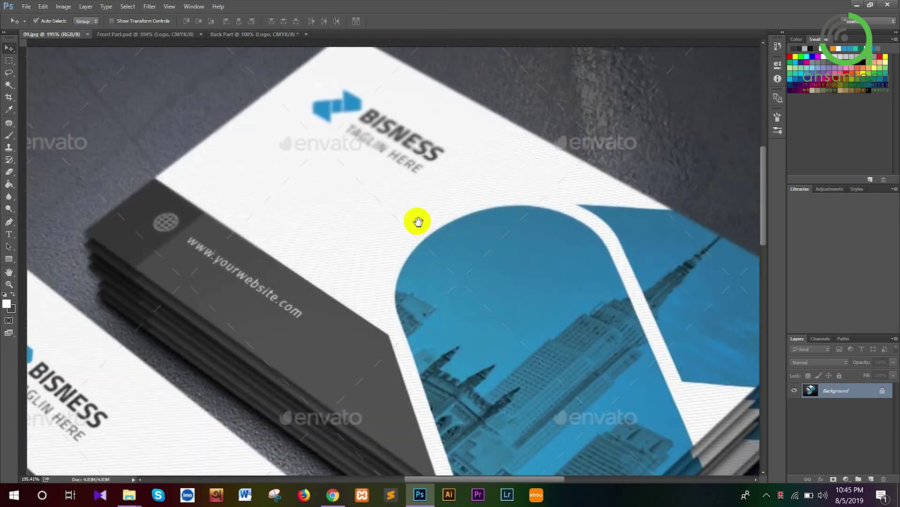
pyautogui.scroll(-3, 410, 229)
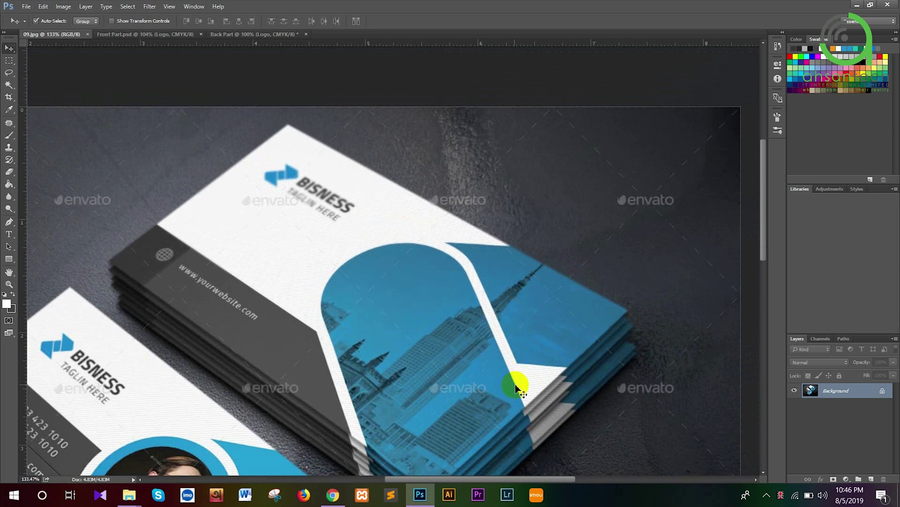
pyautogui.click(235, 36)
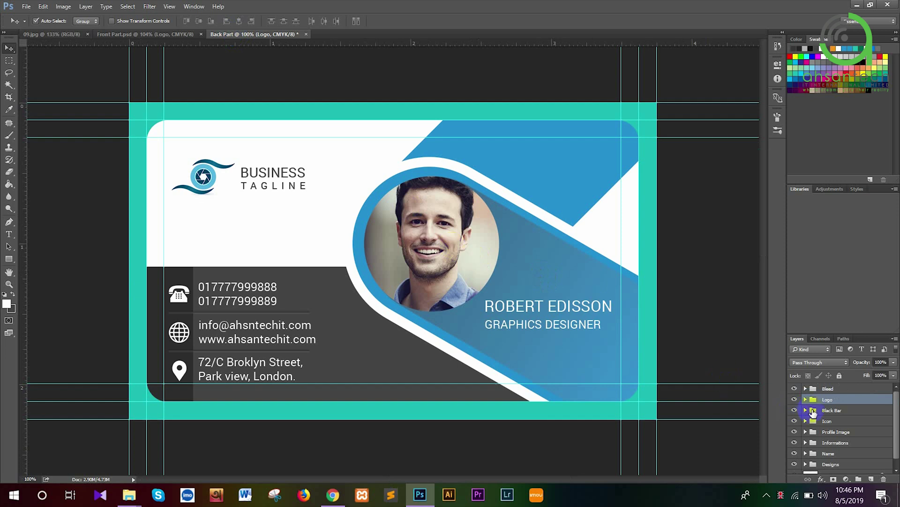
# Delete the Black Bar and Profile Image groups from the card back
pyautogui.click(814, 413)
pyautogui.press('Delete')
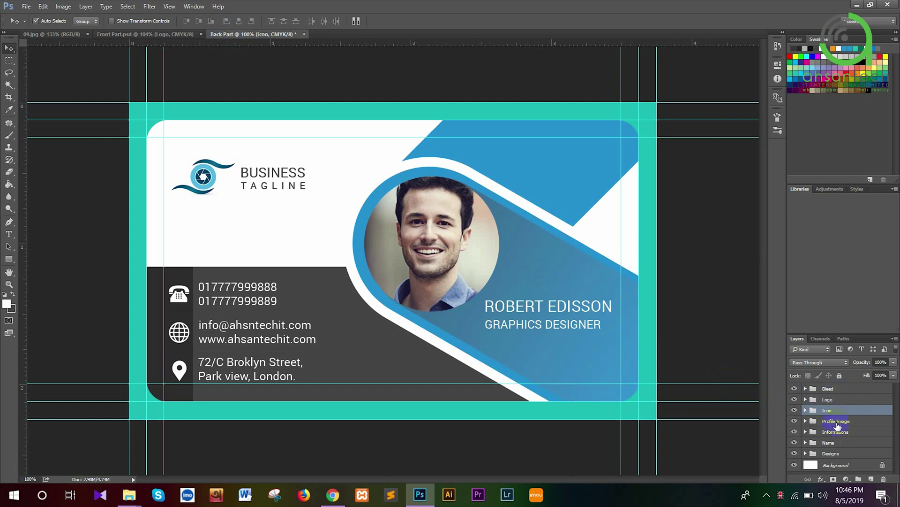
pyautogui.click(827, 422)
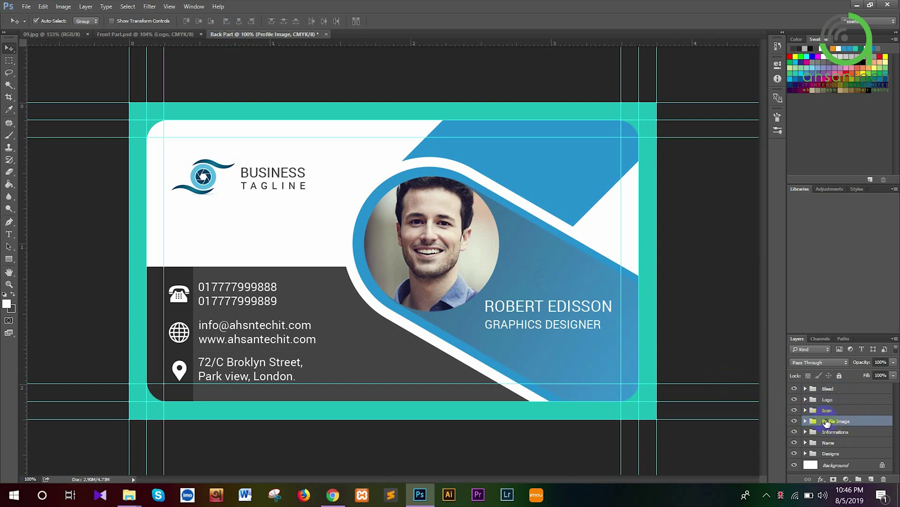
pyautogui.press('Delete')
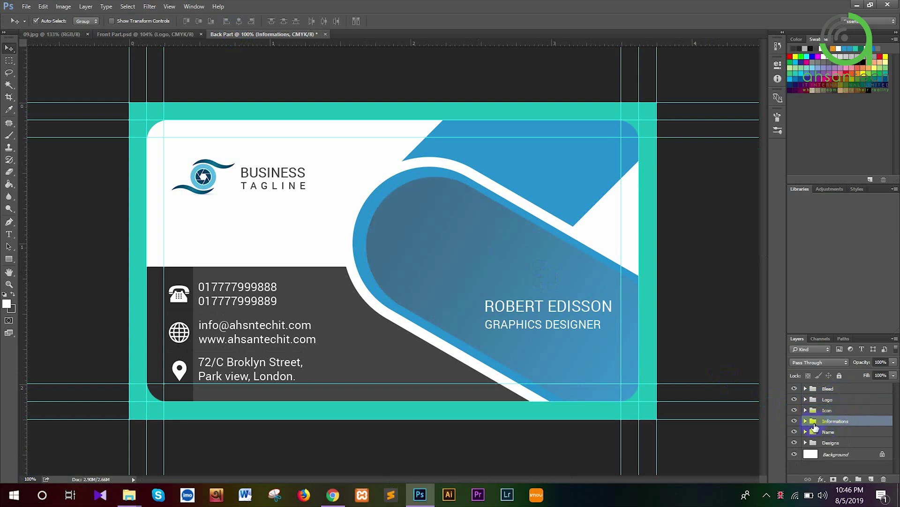
# Delete the address and phone-number text layers in the Informations group
pyautogui.click(806, 421)
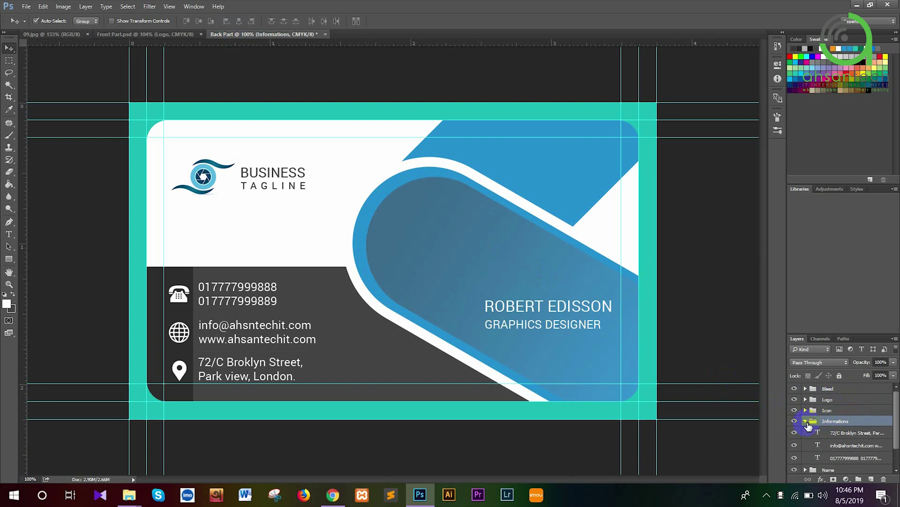
pyautogui.click(826, 437)
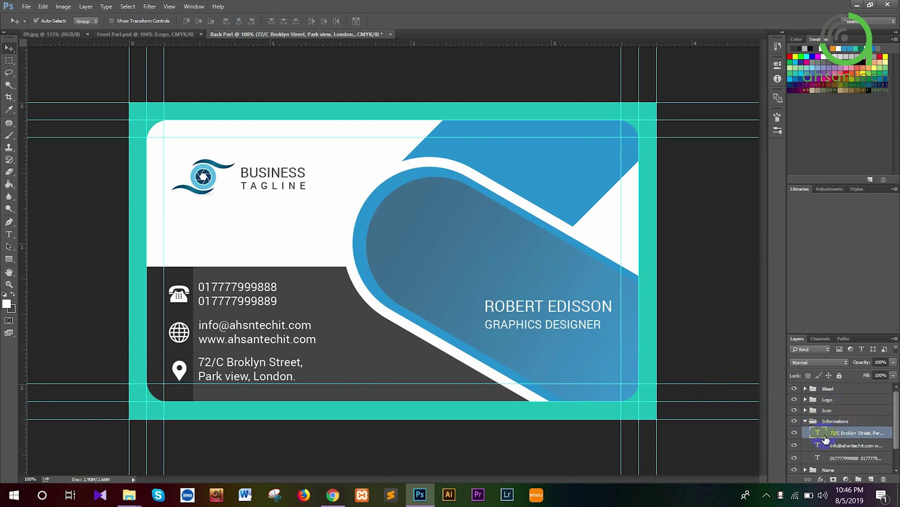
pyautogui.press('Delete')
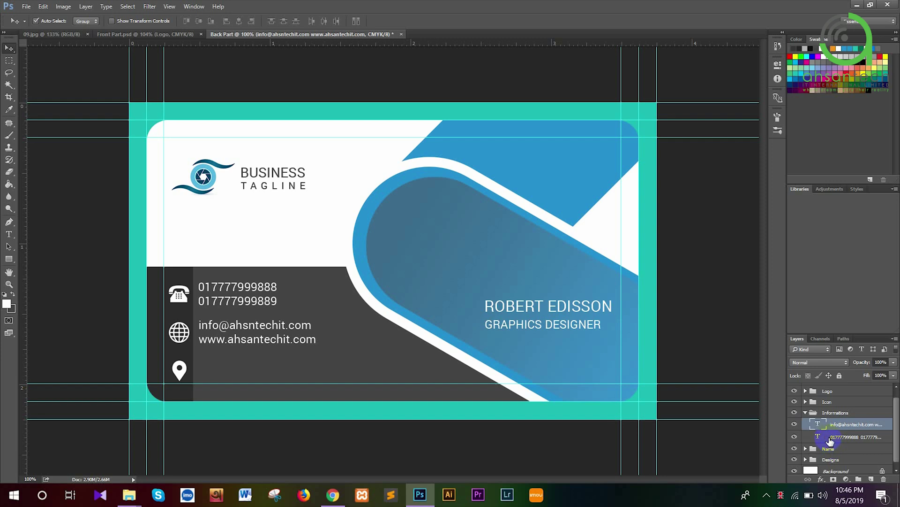
pyautogui.click(830, 438)
pyautogui.press('Delete')
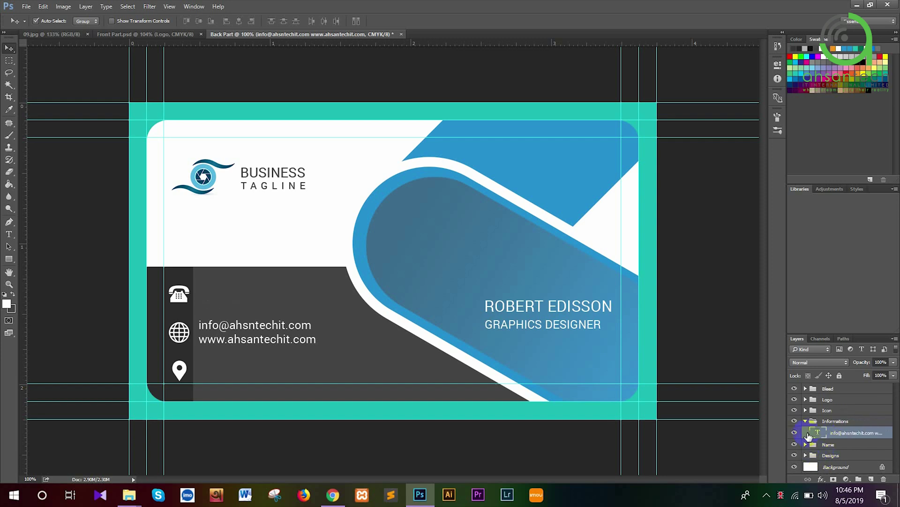
# Delete the location-pin and phone icon layers from the Icon group
pyautogui.click(806, 410)
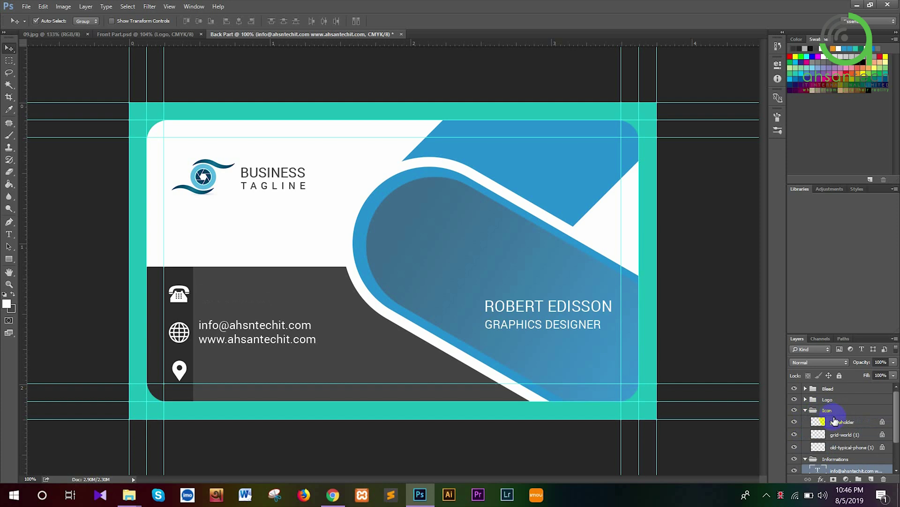
pyautogui.click(836, 422)
pyautogui.press('Delete')
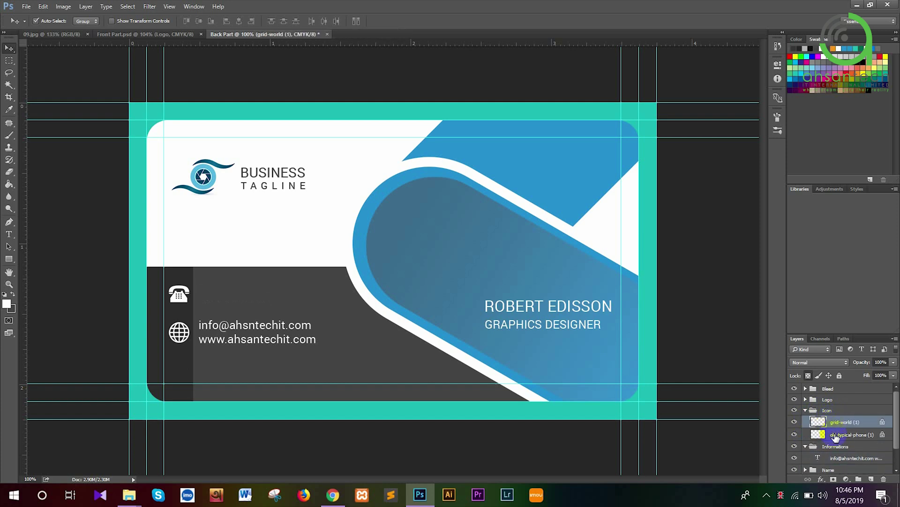
pyautogui.click(835, 435)
pyautogui.press('Delete')
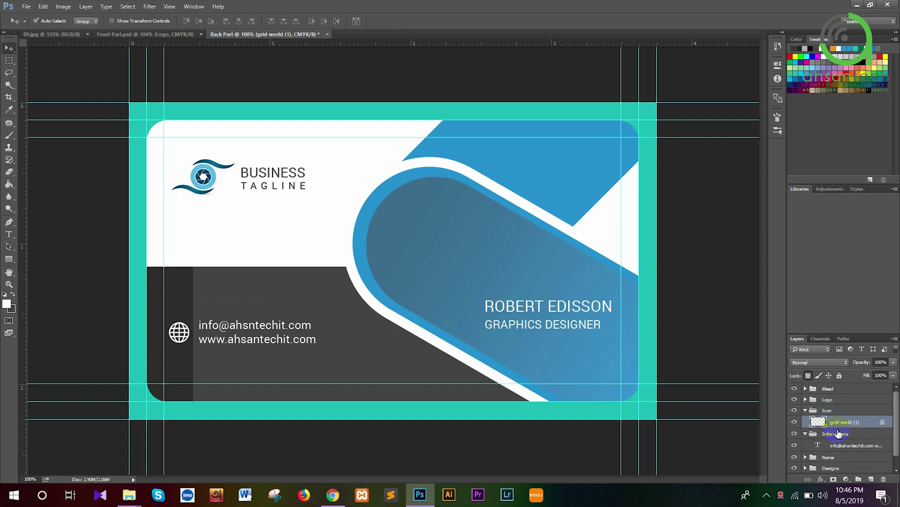
# Move the grid-world globe icon into Informations and delete the empty Icon group
pyautogui.moveTo(841, 446); pyautogui.dragTo(829, 409)
pyautogui.click(828, 405)
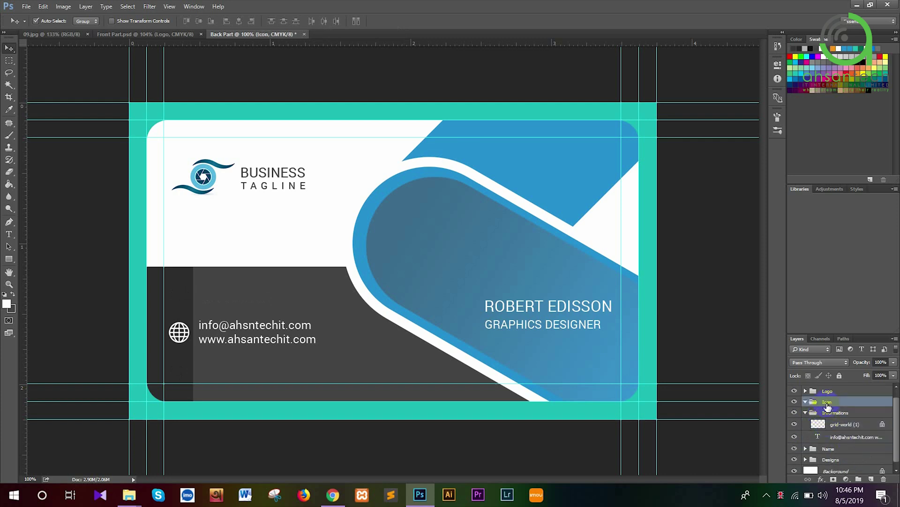
pyautogui.press('Delete')
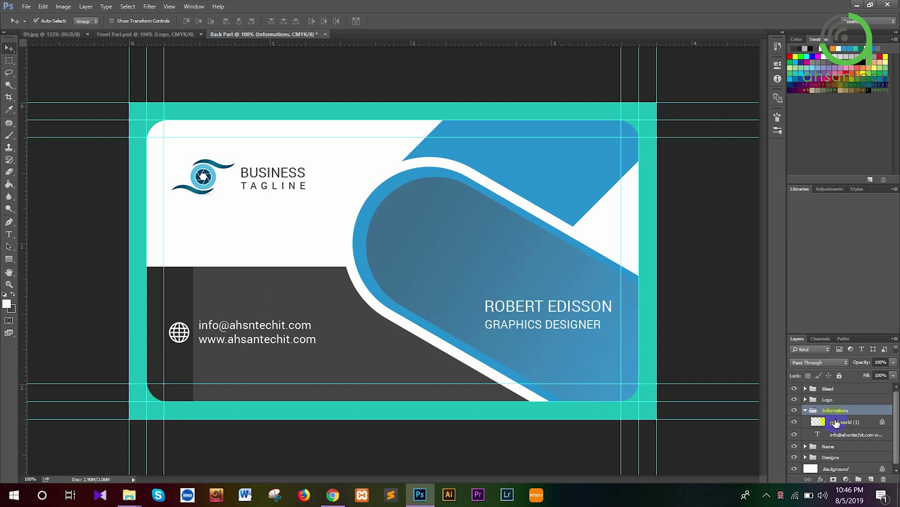
pyautogui.click(836, 423)
pyautogui.doubleClick(820, 434)
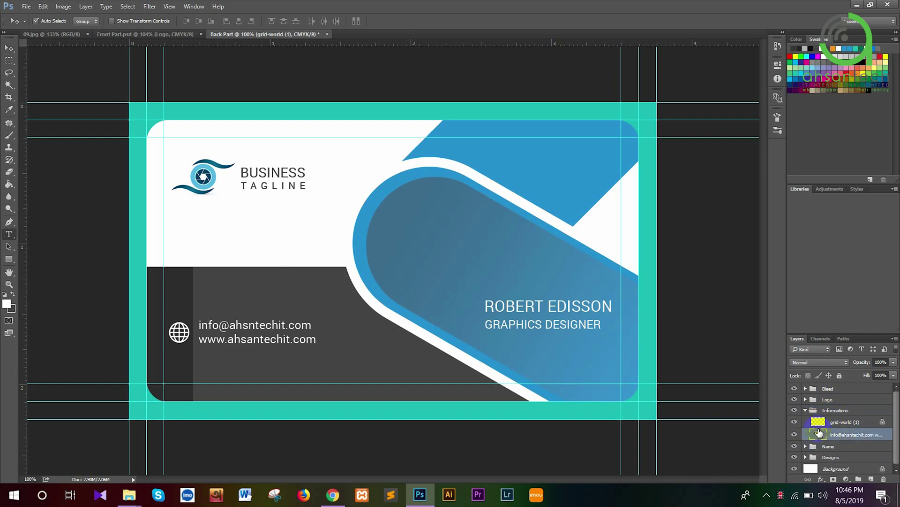
pyautogui.click(202, 338)
pyautogui.hotkey('ctrl', 'shift', 'Left')
pyautogui.hotkey('ctrl', 'shift', 'Left')
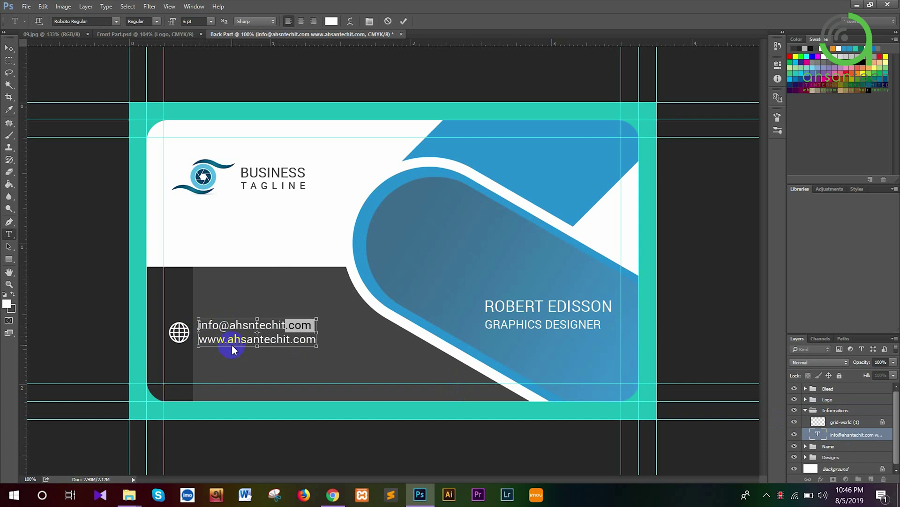
pyautogui.hotkey('shift', 'Home')
pyautogui.press('BackSpace')
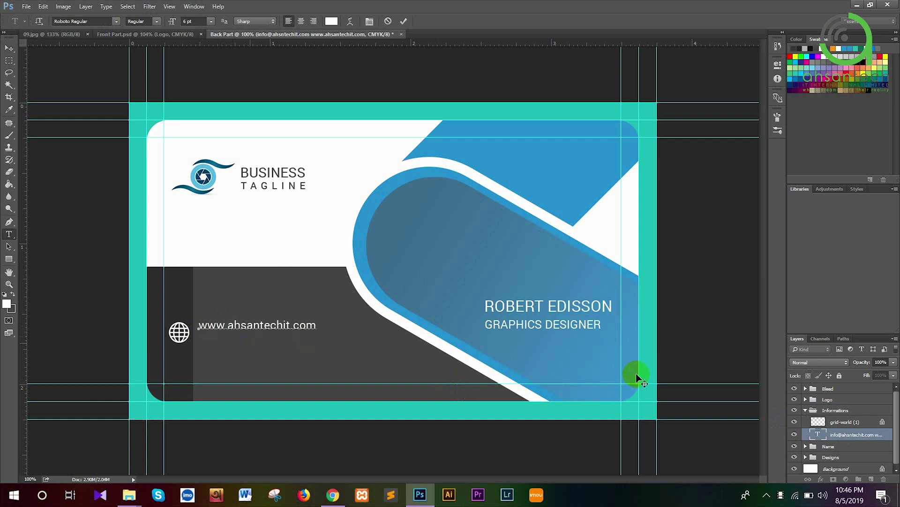
pyautogui.hotkey('ctrl', 'Return')
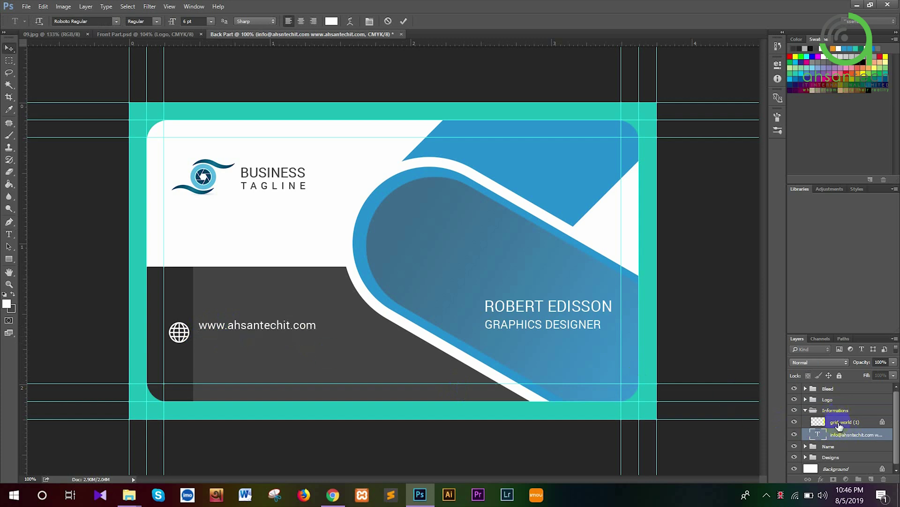
# Shrink the globe icon to about 82% of its size
pyautogui.click(839, 425)
pyautogui.hotkey('ctrl', 't')
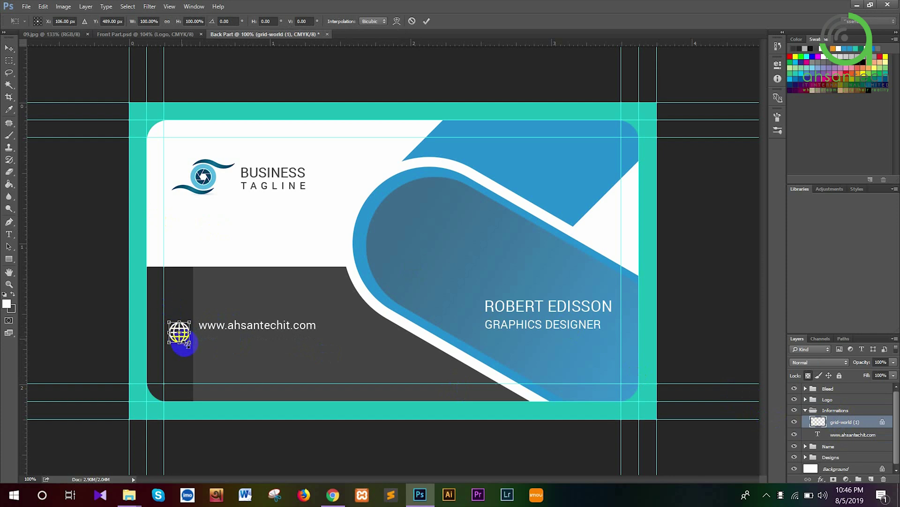
pyautogui.moveTo(191, 345); pyautogui.dragTo(186, 342)
pyautogui.press('Return')
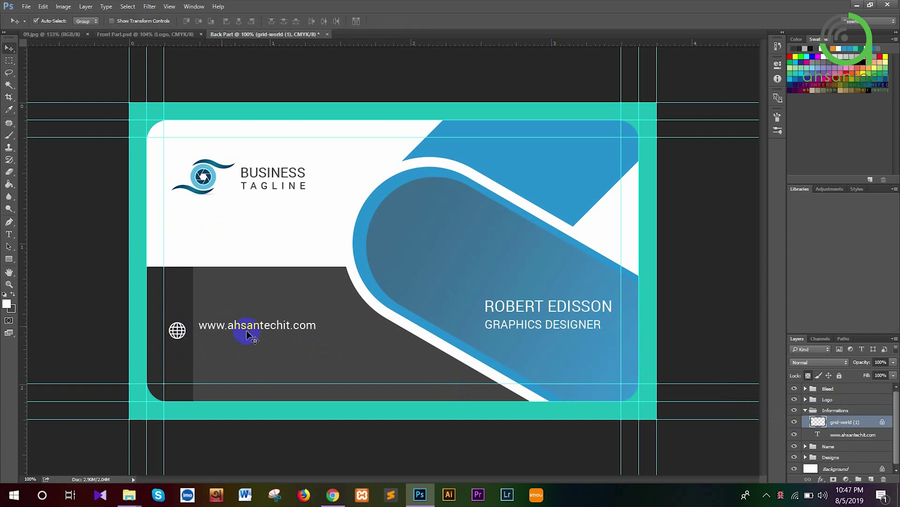
# Align the globe and website text vertically and nudge both four steps lower
pyautogui.keyDown('shift'); pyautogui.click(849, 436); pyautogui.keyUp('shift')
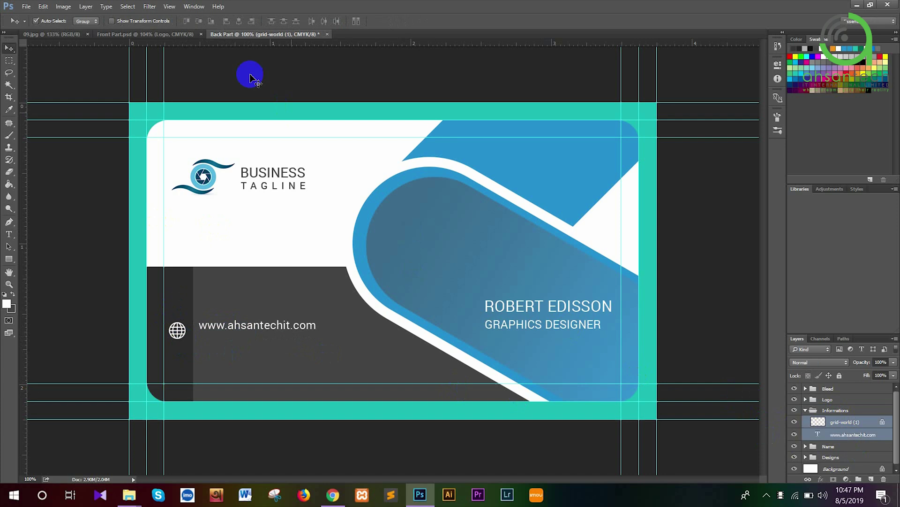
pyautogui.click(200, 21)
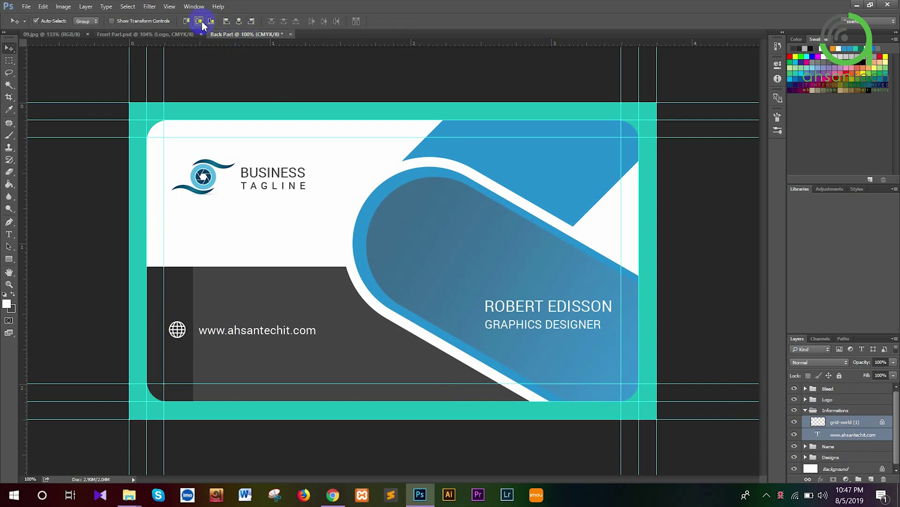
pyautogui.hotkey('ctrl', 't')
pyautogui.press('Down')
pyautogui.press('Down')
pyautogui.press('Down')
pyautogui.press('Down')
pyautogui.press('Down')
pyautogui.press('Down')
pyautogui.press('Down')
pyautogui.press('Down')
pyautogui.press('Down')
pyautogui.press('Down')
pyautogui.press('Down')
pyautogui.press('Down')
pyautogui.press('Down')
pyautogui.press('Down')
pyautogui.press('Down')
pyautogui.press('Down')
pyautogui.press('Down')
pyautogui.press('Down')
pyautogui.press('Down')
pyautogui.press('Down')
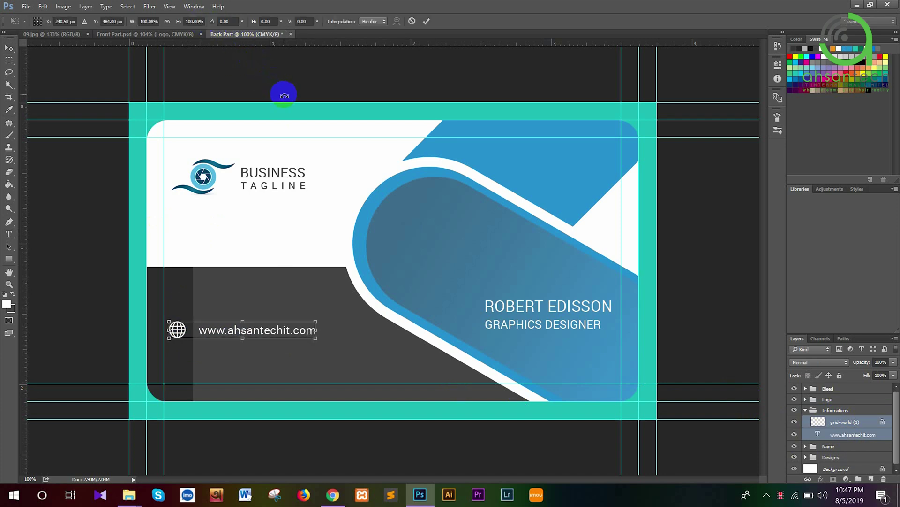
pyautogui.press('Down')
pyautogui.press('Down')
pyautogui.press('Down')
pyautogui.press('Down')
pyautogui.press('Down')
pyautogui.press('Down')
pyautogui.press('Down')
pyautogui.press('Down')
pyautogui.press('Down')
pyautogui.press('Down')
pyautogui.press('Down')
pyautogui.press('Down')
pyautogui.press('Down')
pyautogui.press('Down')
pyautogui.press('Down')
pyautogui.press('Down')
pyautogui.press('Down')
pyautogui.press('Down')
pyautogui.press('Down')
pyautogui.press('Down')
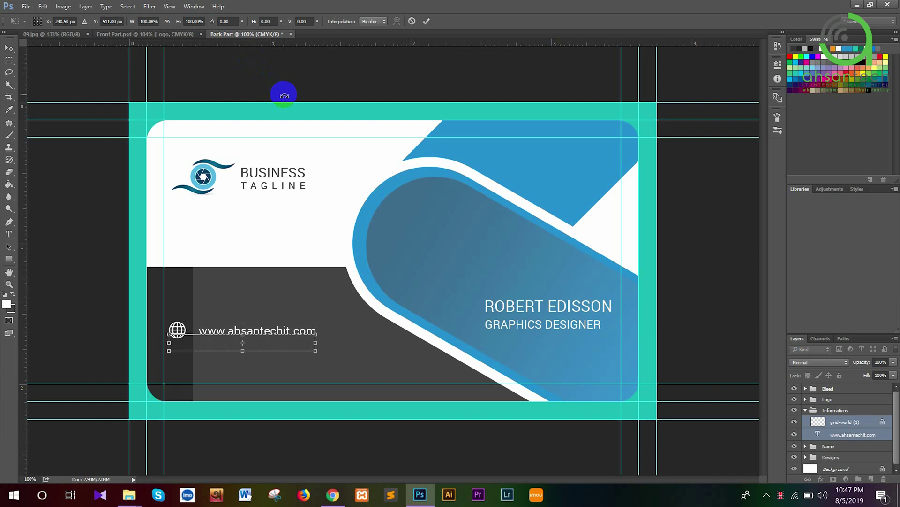
pyautogui.press('Down')
pyautogui.press('Down')
pyautogui.press('Down')
pyautogui.press('Down')
pyautogui.press('Down')
pyautogui.press('Down')
pyautogui.press('Down')
pyautogui.press('Down')
pyautogui.press('Down')
pyautogui.press('Down')
pyautogui.press('Down')
pyautogui.press('Down')
pyautogui.press('Down')
pyautogui.press('Down')
pyautogui.press('Down')
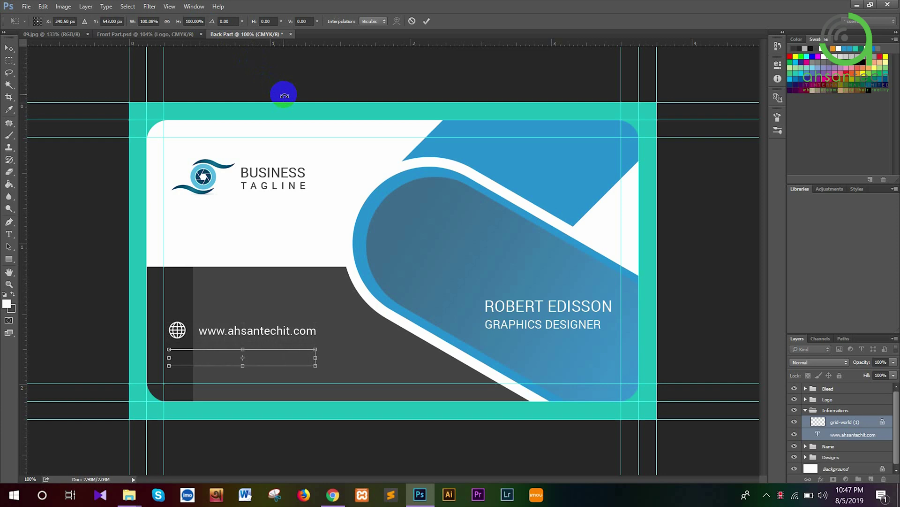
pyautogui.press('Down')
pyautogui.press('Down')
pyautogui.press('Down')
pyautogui.press('Down')
pyautogui.press('Down')
pyautogui.press('Down')
pyautogui.press('Down')
pyautogui.press('Down')
pyautogui.press('Down')
pyautogui.press('Down')
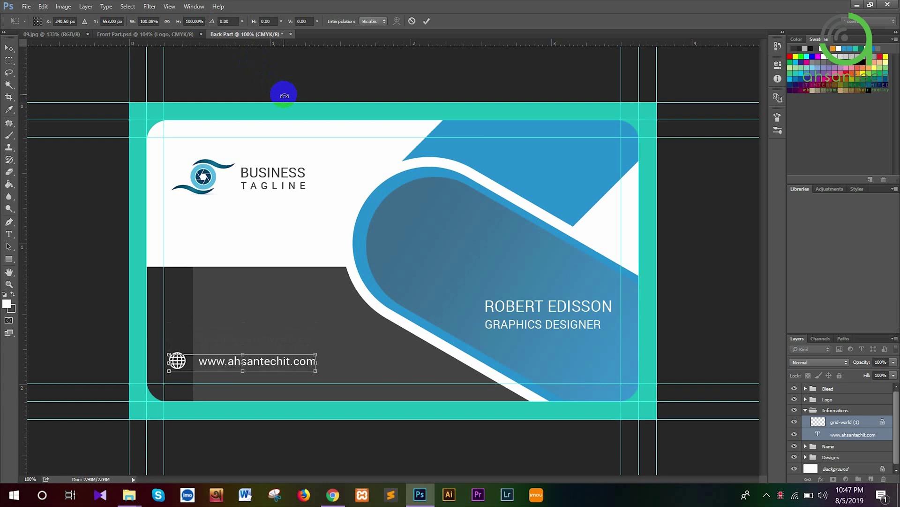
pyautogui.press('Return')
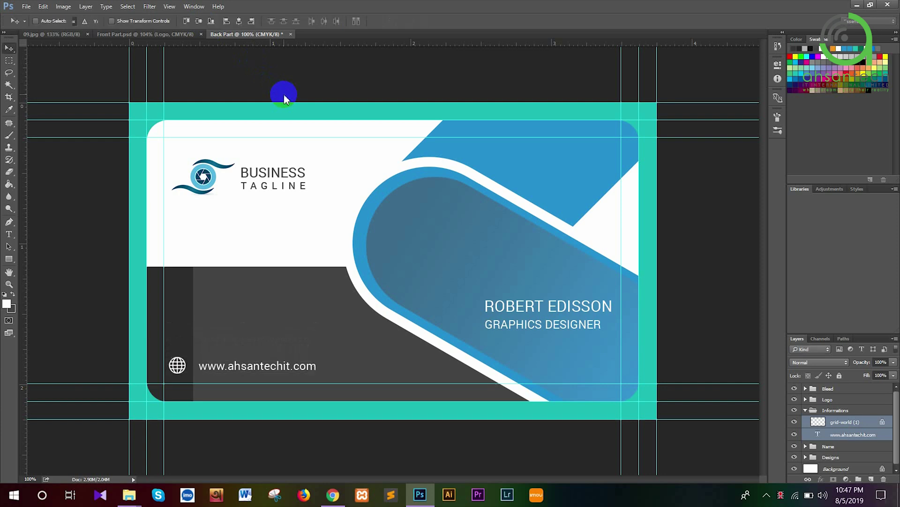
# Lower the top edge of Rectangle 2 and Rectangle 2 copy to shorten the dark band
pyautogui.click(825, 456)
pyautogui.click(806, 457)
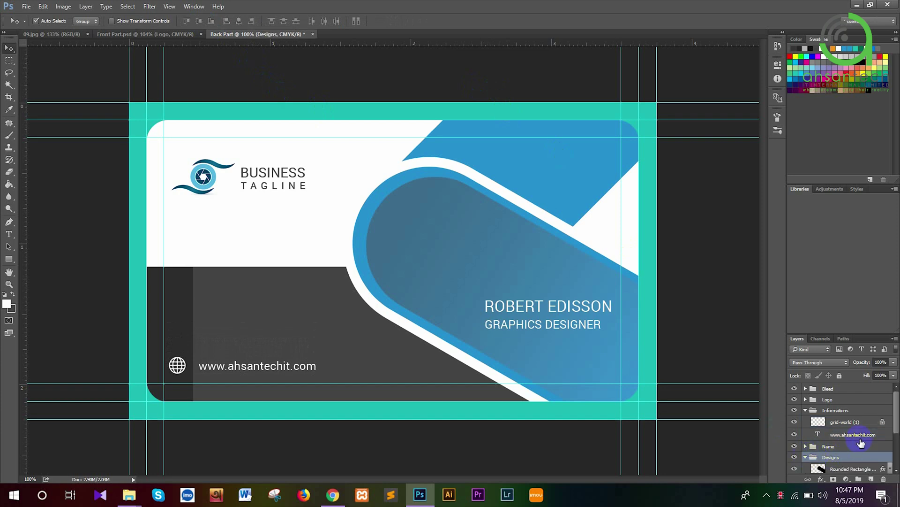
pyautogui.scroll(-3, 853, 436)
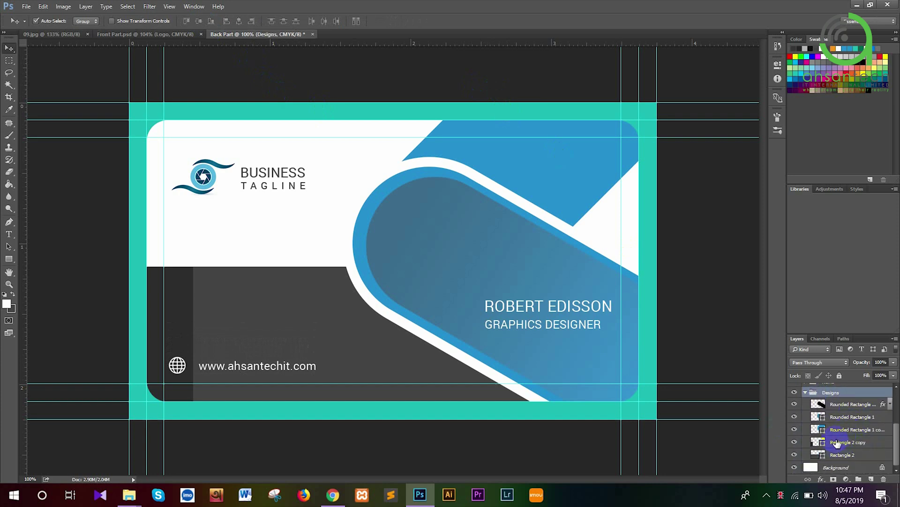
pyautogui.click(841, 444)
pyautogui.keyDown('shift'); pyautogui.click(841, 455); pyautogui.keyUp('shift')
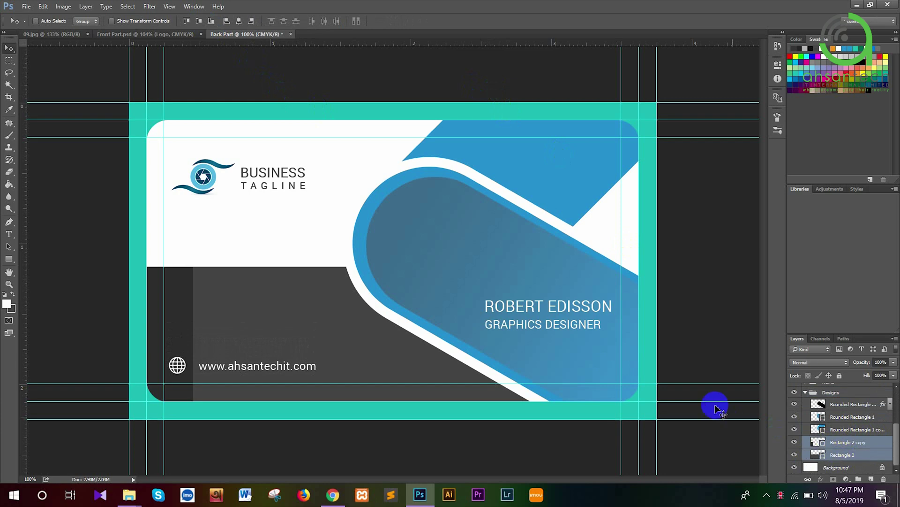
pyautogui.hotkey('ctrl', 't')
pyautogui.moveTo(394, 267); pyautogui.dragTo(394, 319)
pyautogui.press('Return')
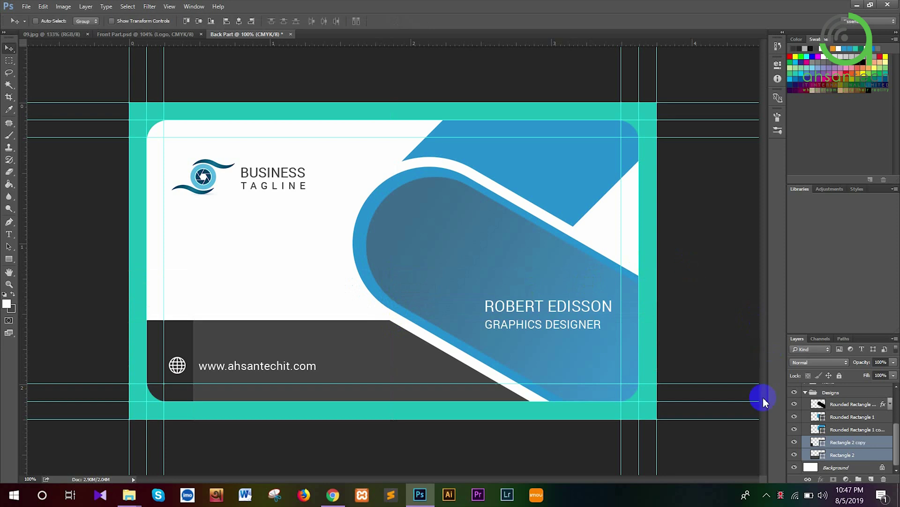
# Try moving the logo down and right, then undo so it stays put
pyautogui.scroll(3, 816, 451)
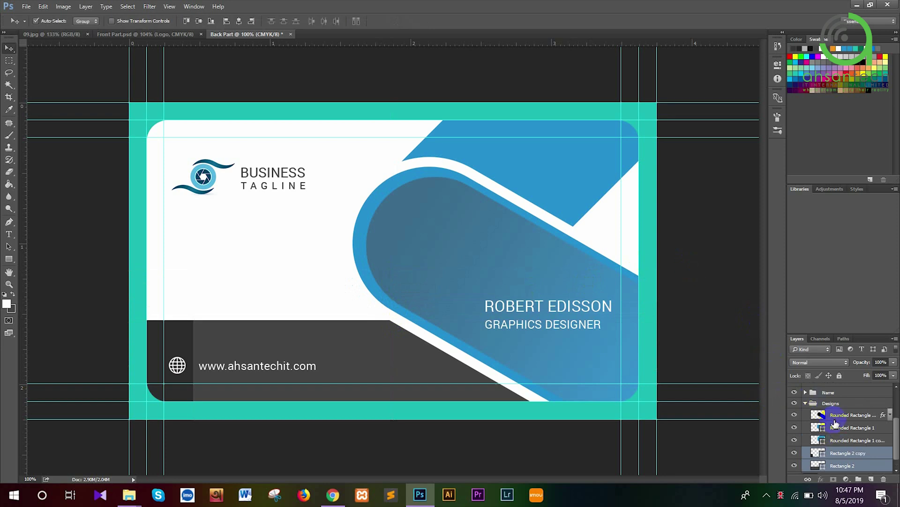
pyautogui.click(807, 436)
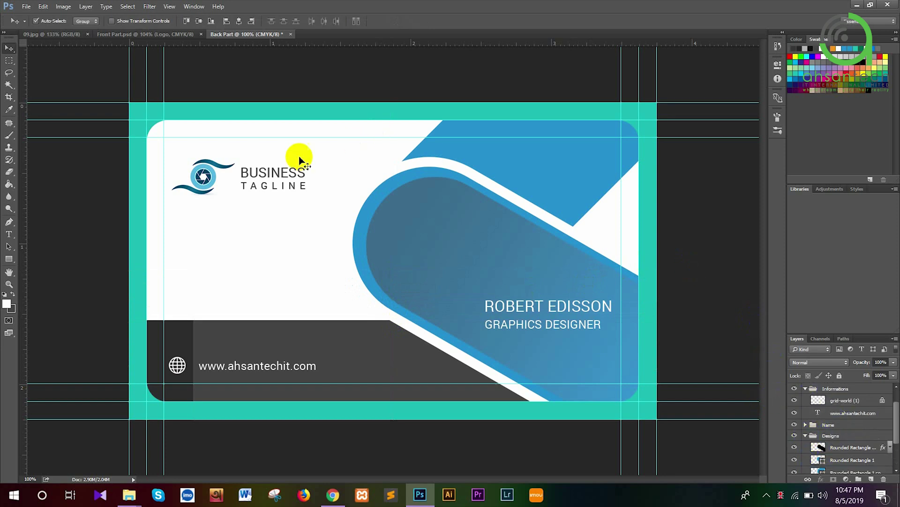
pyautogui.moveTo(206, 178)
pyautogui.mouseDown()
pyautogui.moveTo(212, 207)
pyautogui.moveTo(212, 191)
pyautogui.mouseUp()
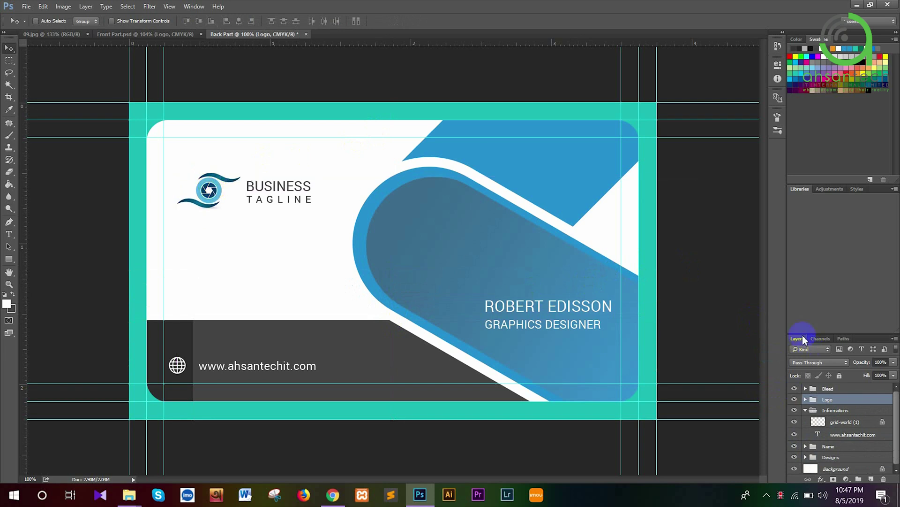
pyautogui.hotkey('ctrl', 'z')
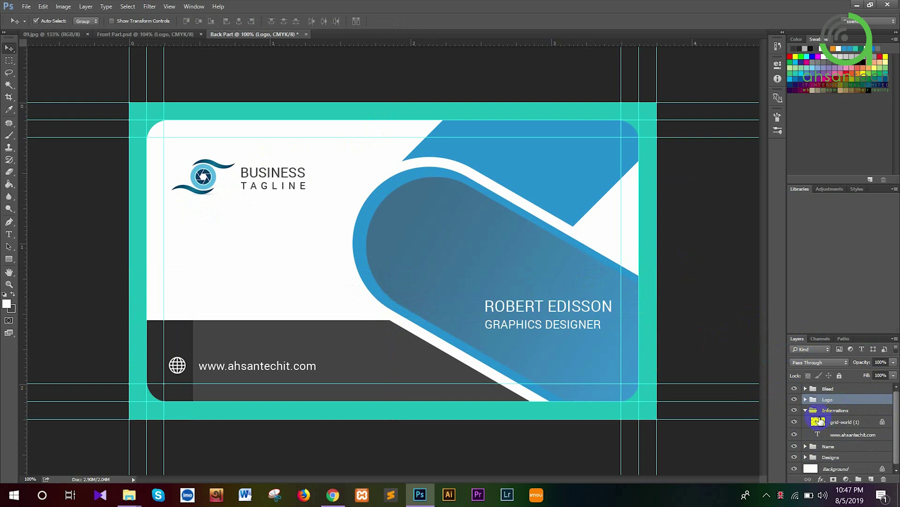
# Delete the group holding the name and job title text
pyautogui.click(806, 411)
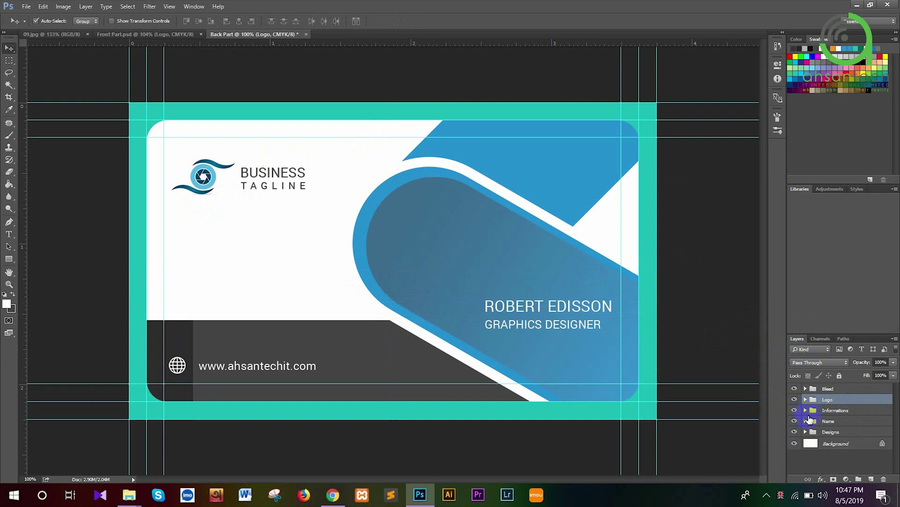
pyautogui.click(819, 422)
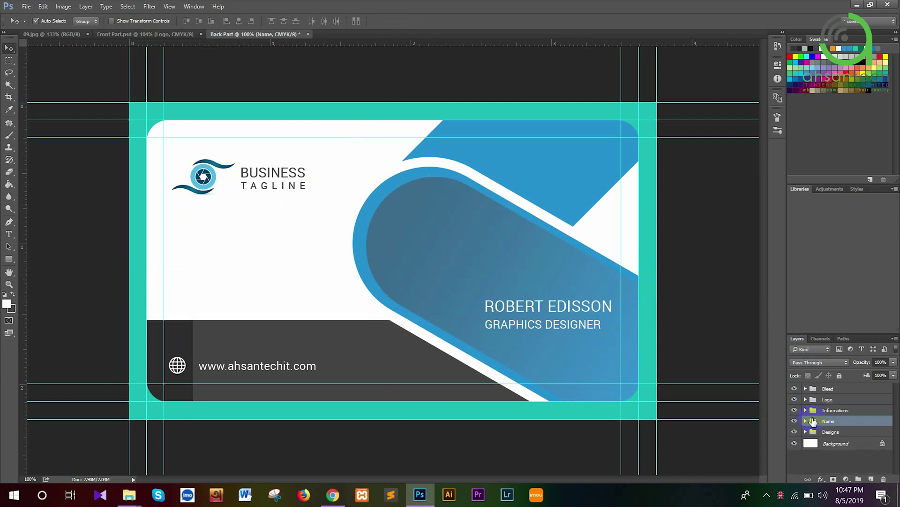
pyautogui.press('Delete')
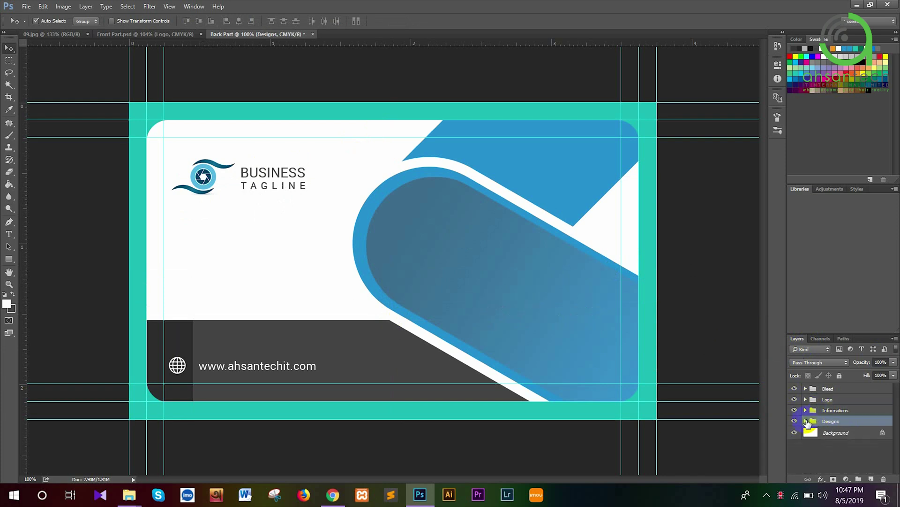
# Hide and delete the dark overlay Rounded Rectangle layer in the Designs group
pyautogui.click(806, 421)
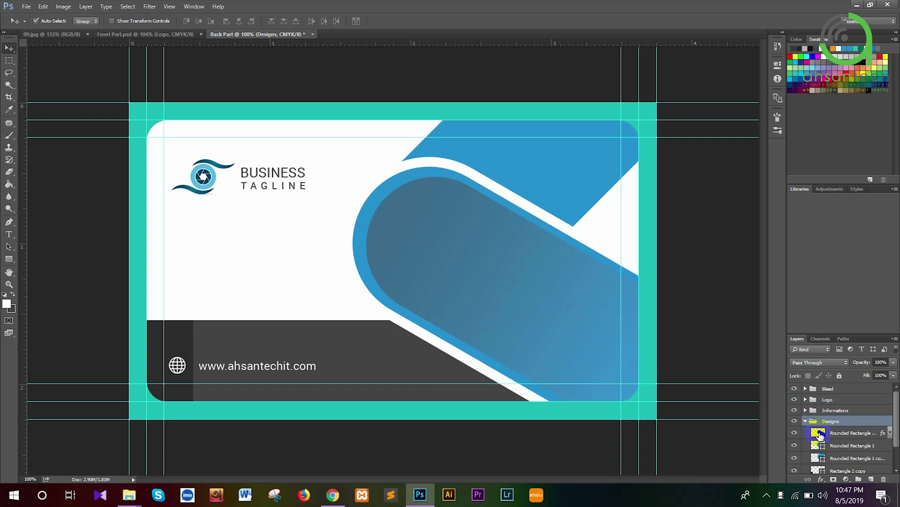
pyautogui.click(794, 432)
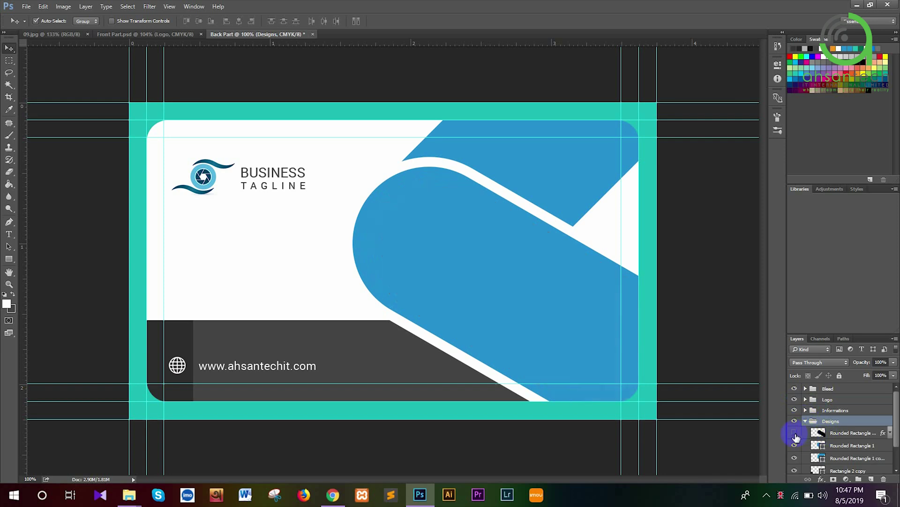
pyautogui.click(827, 432)
pyautogui.press('Delete')
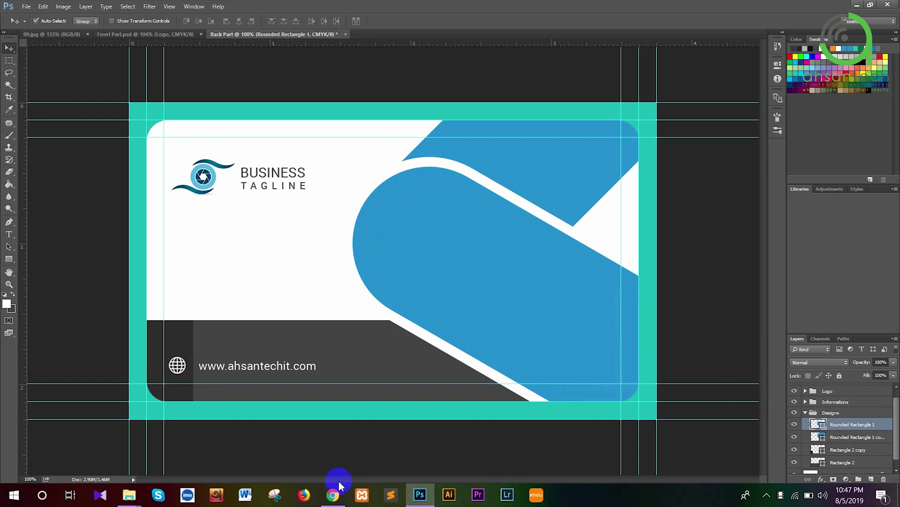
pyautogui.click(326, 503)
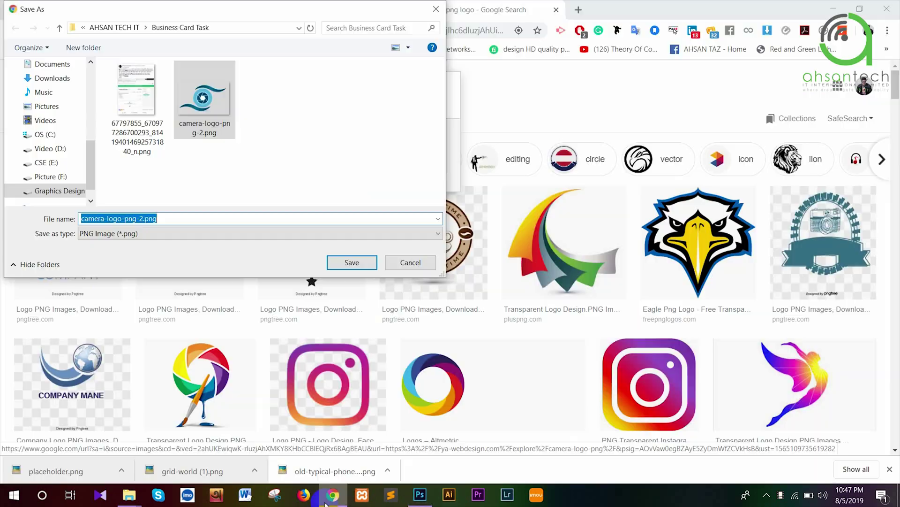
# Cancel the camera logo save and search Google Images for 'london city'
pyautogui.click(405, 261)
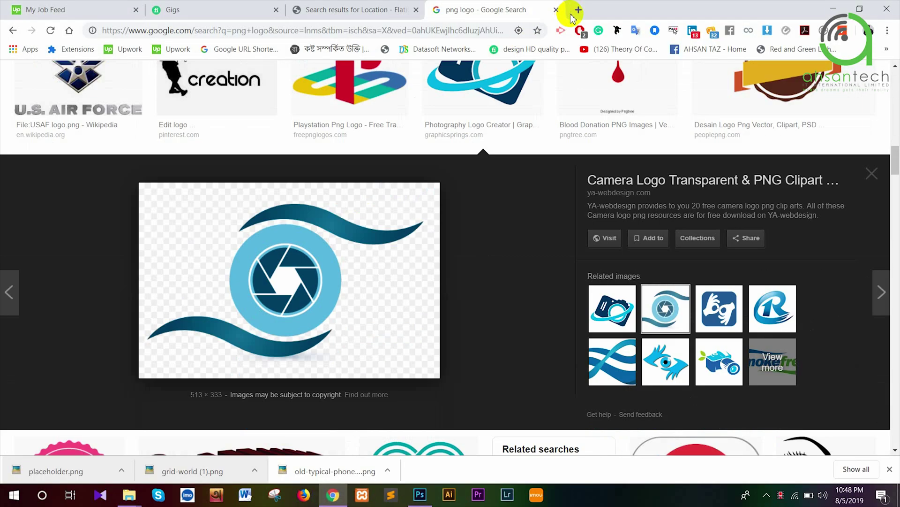
pyautogui.click(476, 31)
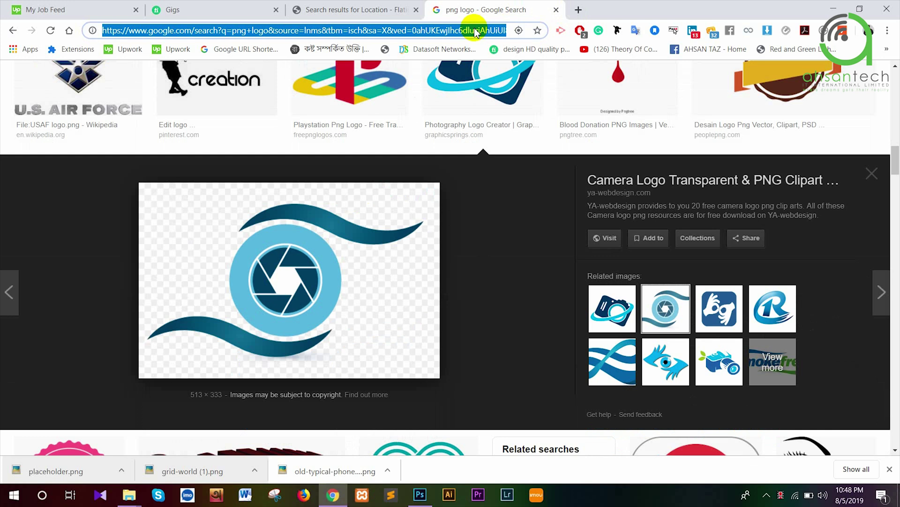
pyautogui.write('logo')
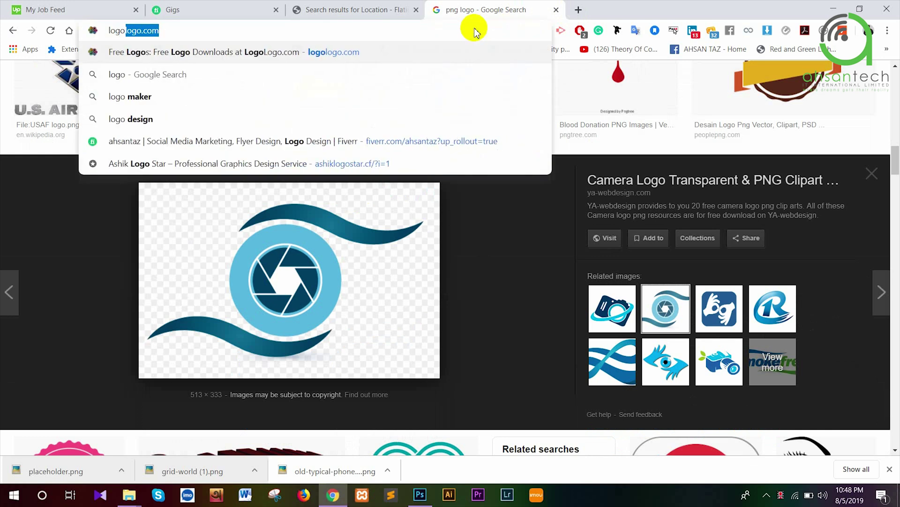
pyautogui.write('don city')
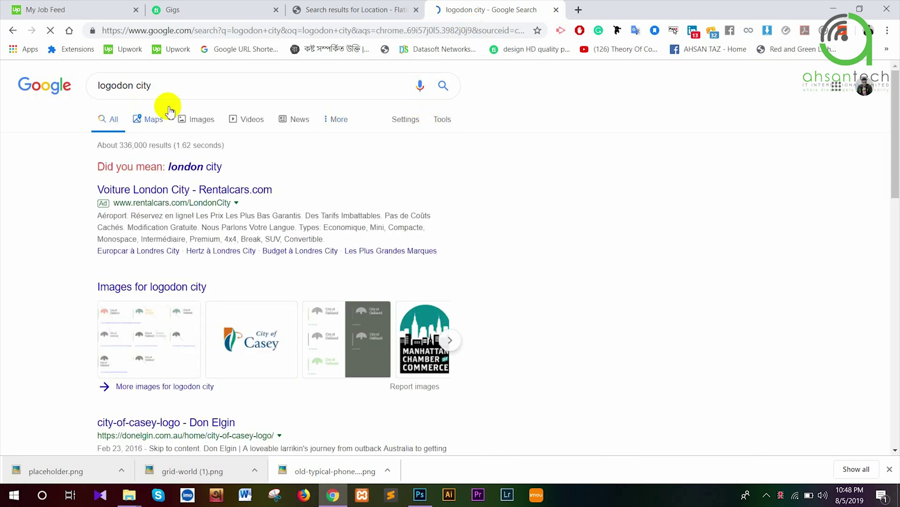
pyautogui.click(194, 123)
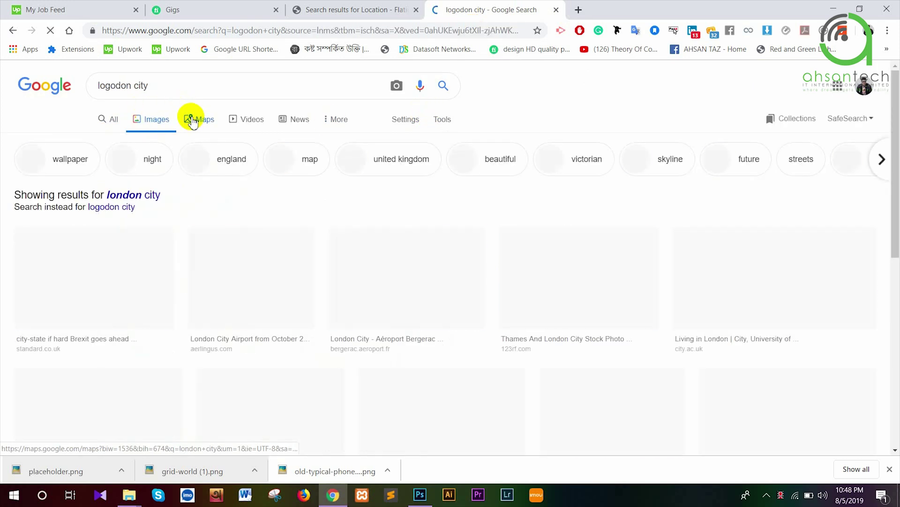
pyautogui.scroll(-5, 604, 190)
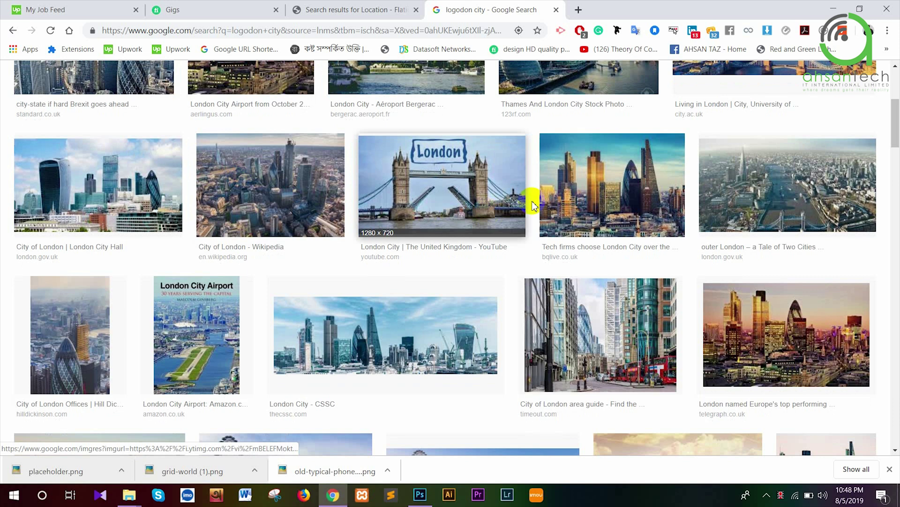
# Save the London skyline photo as a JPEG in the Business Card Task folder
pyautogui.click(603, 190)
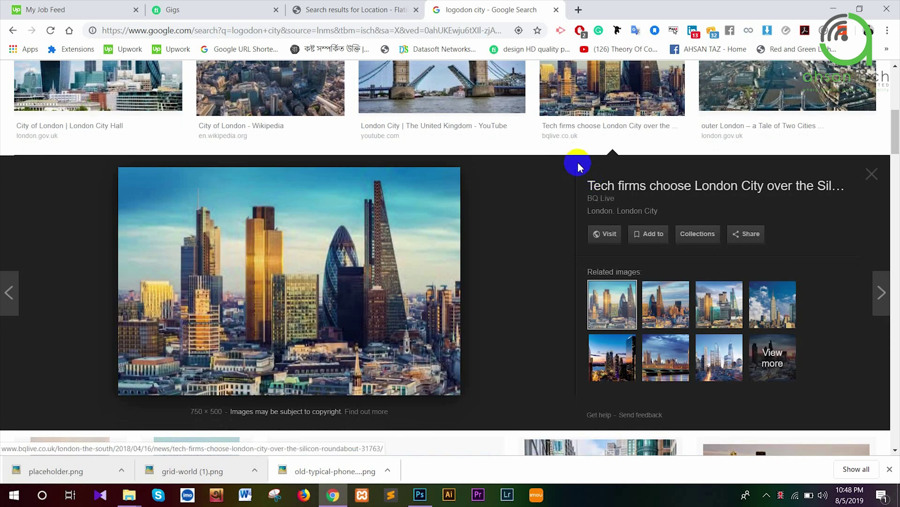
pyautogui.rightClick(281, 292)
pyautogui.click(303, 191)
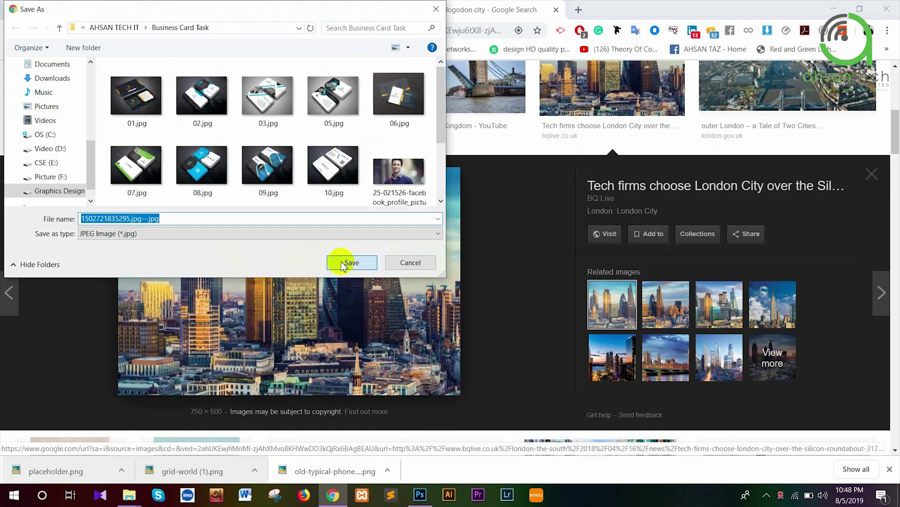
pyautogui.click(348, 263)
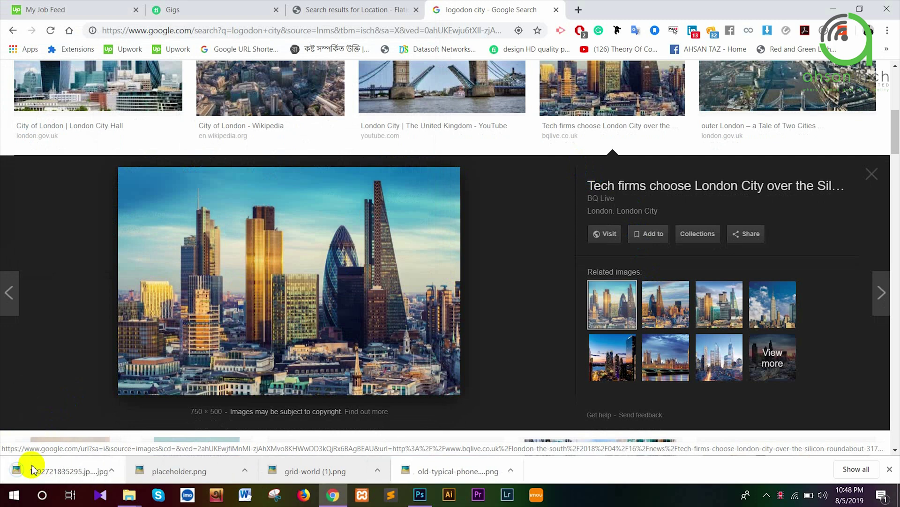
# Place the London skyline JPG on the back card, shifted right, and duplicate its layer
pyautogui.moveTo(33, 469); pyautogui.dragTo(497, 309)
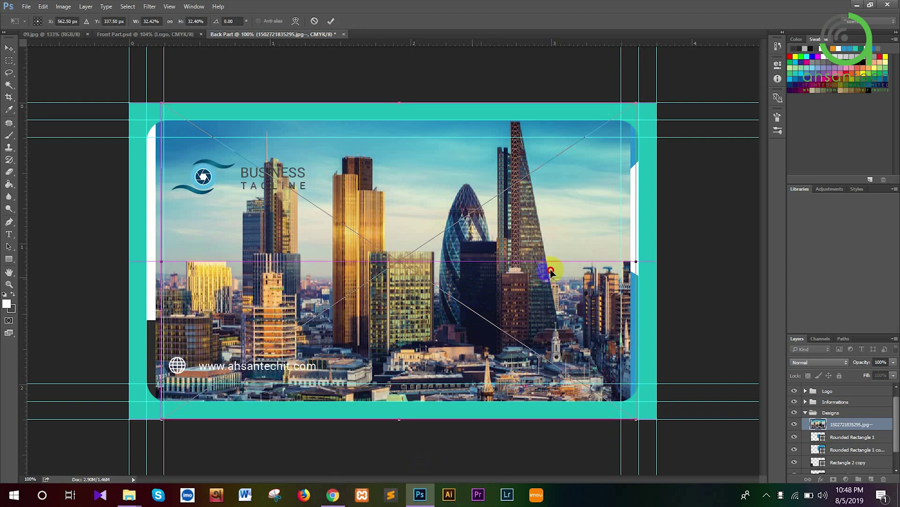
pyautogui.moveTo(551, 272); pyautogui.dragTo(565, 276)
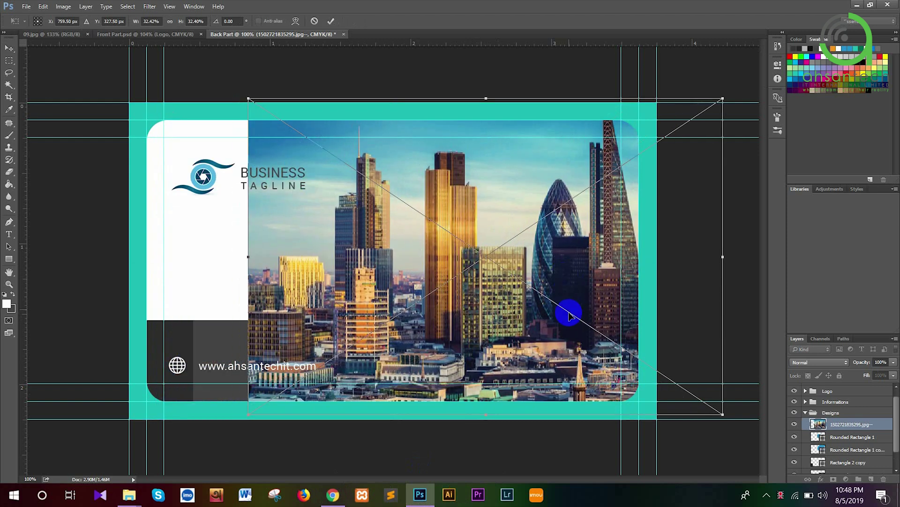
pyautogui.press('Return')
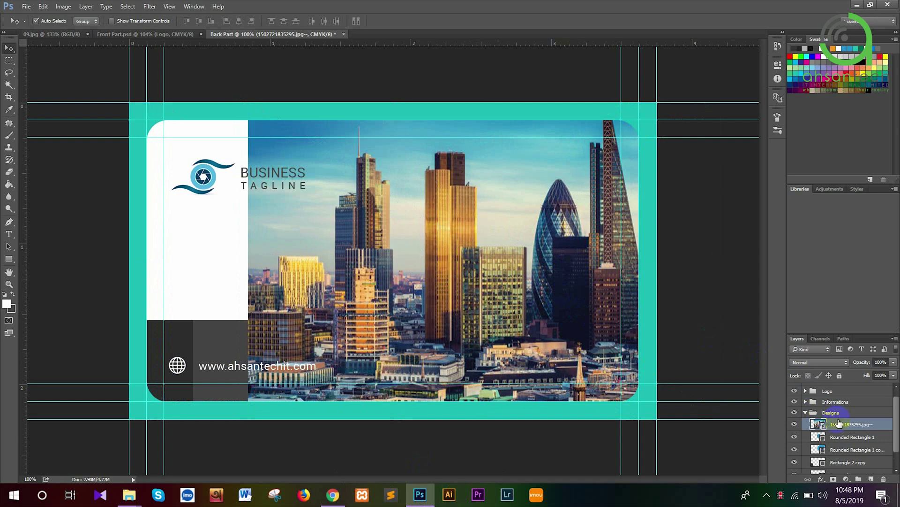
pyautogui.click(797, 425)
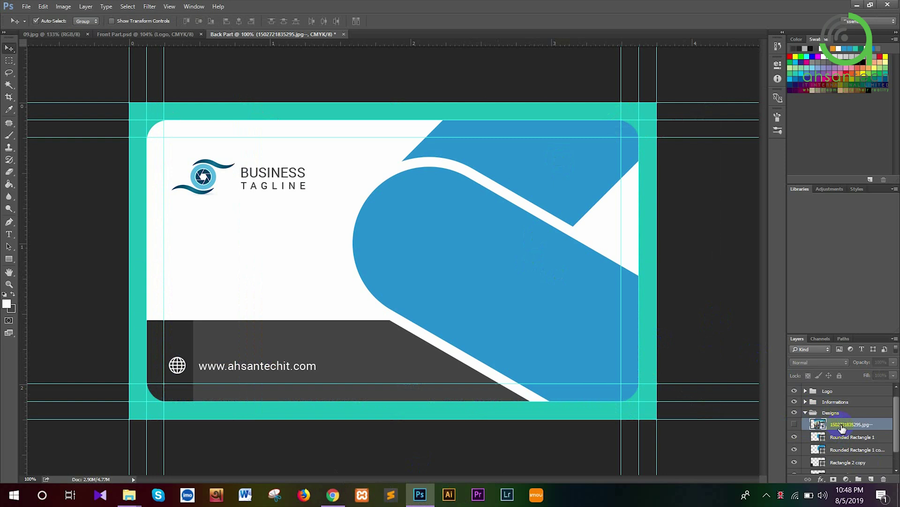
pyautogui.click(796, 425)
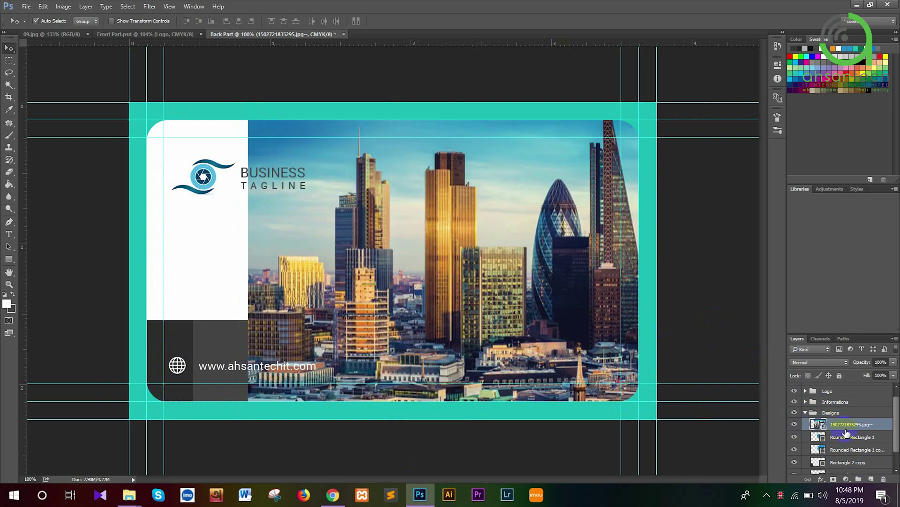
pyautogui.hotkey('ctrl', 'j')
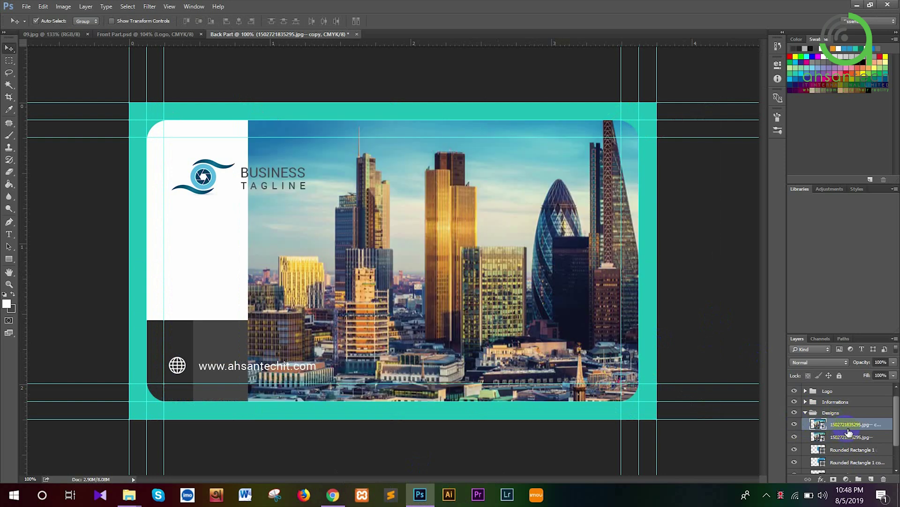
# Clip the two skyline photo layers to the two blue rounded rectangles
pyautogui.moveTo(844, 431); pyautogui.dragTo(845, 454)
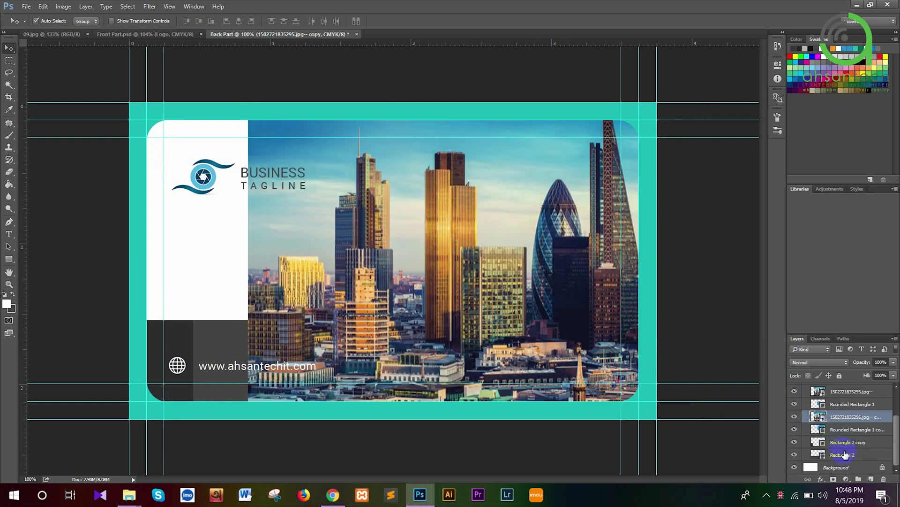
pyautogui.scroll(1, 840, 445)
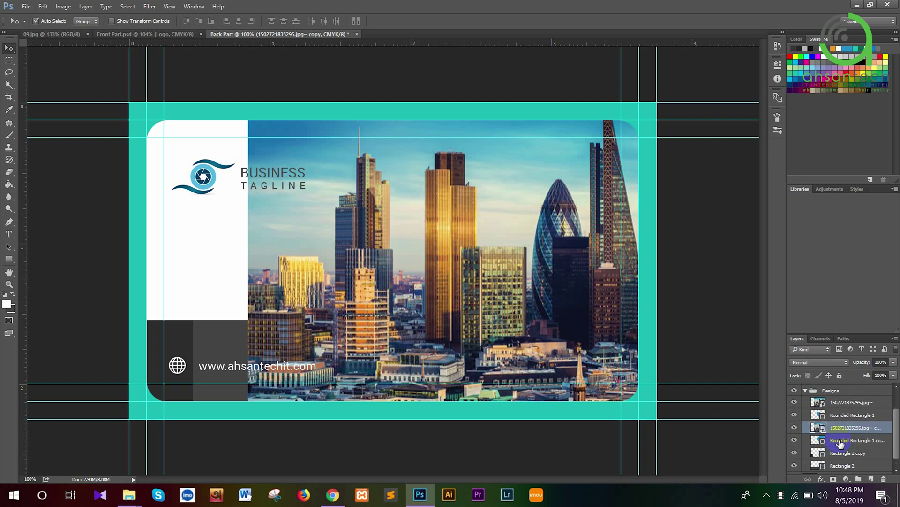
pyautogui.rightClick(842, 404)
pyautogui.click(748, 312)
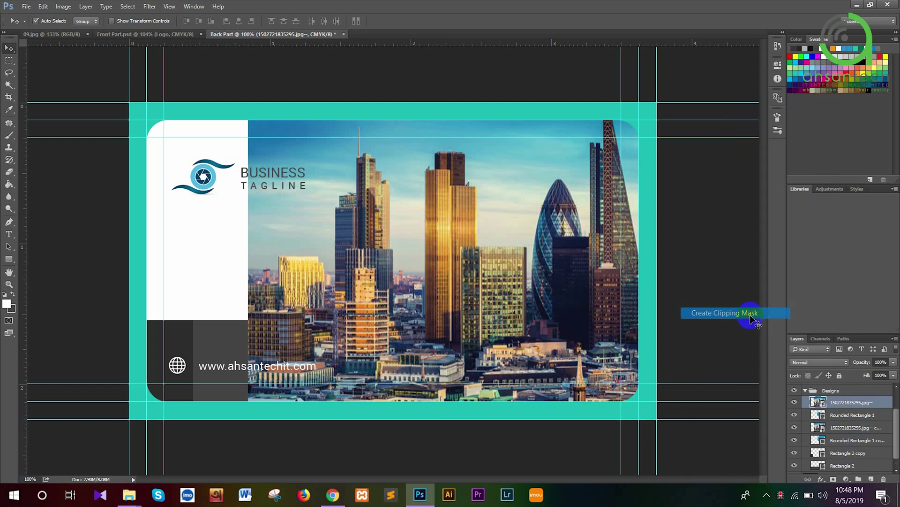
pyautogui.rightClick(851, 430)
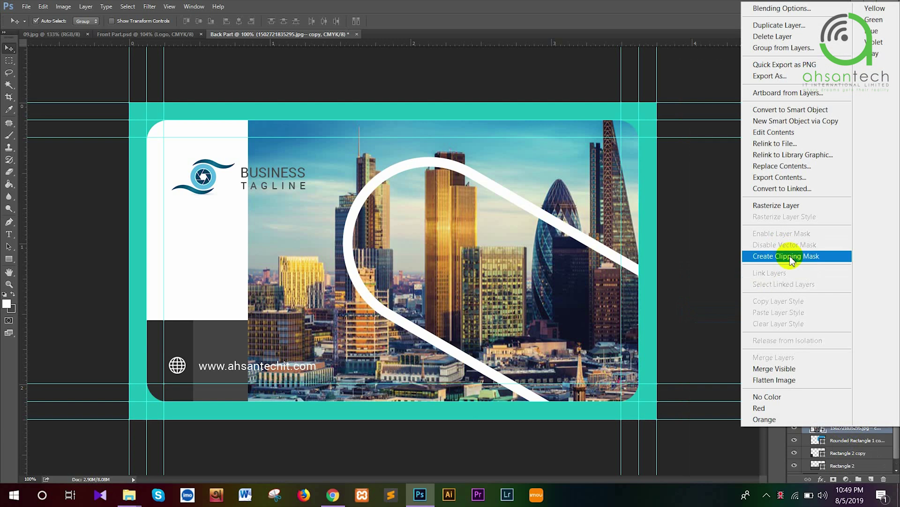
pyautogui.click(791, 261)
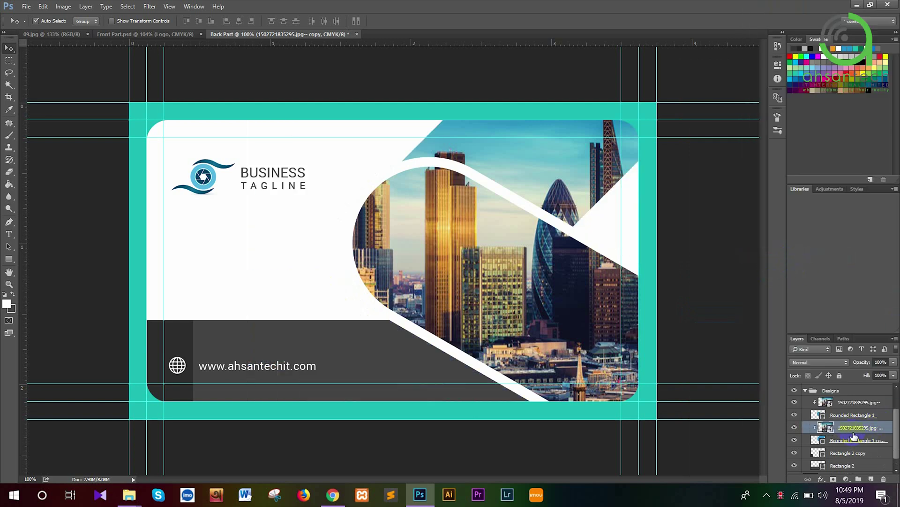
# Set both skyline photo layers to Multiply blend mode
pyautogui.click(821, 362)
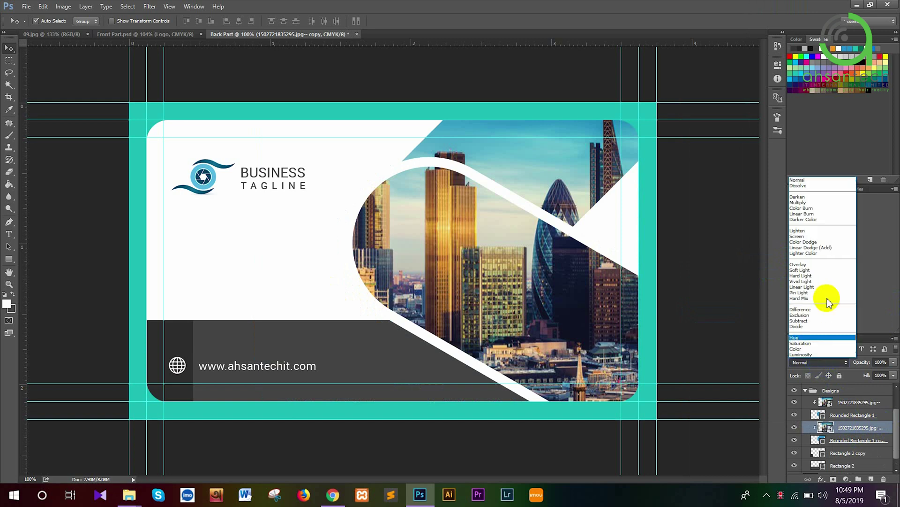
pyautogui.click(806, 202)
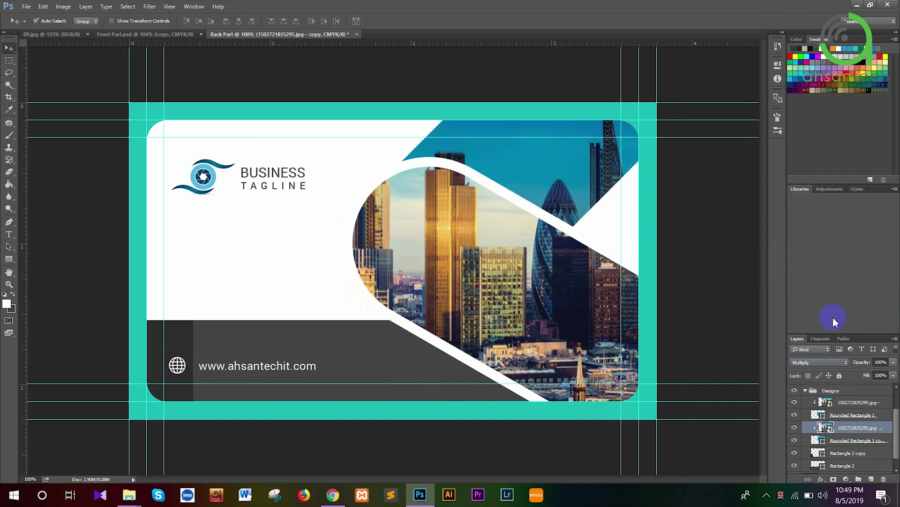
pyautogui.click(840, 404)
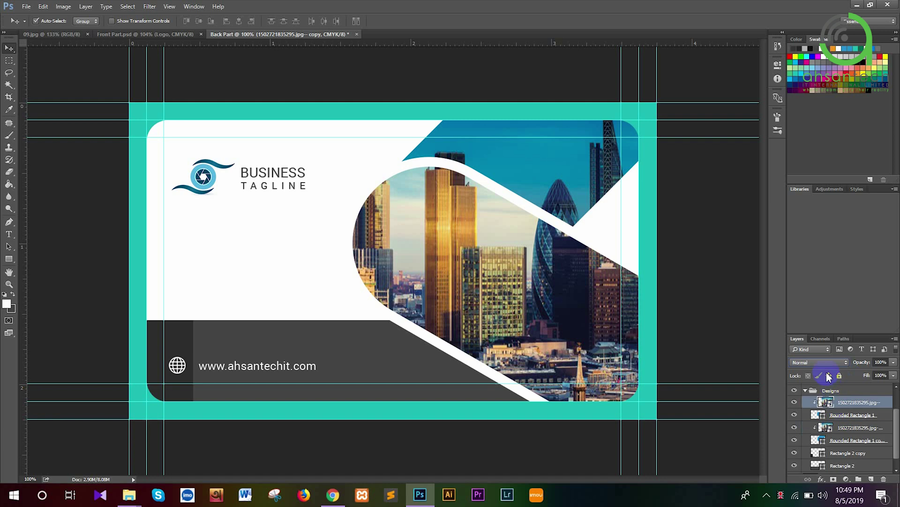
pyautogui.click(820, 364)
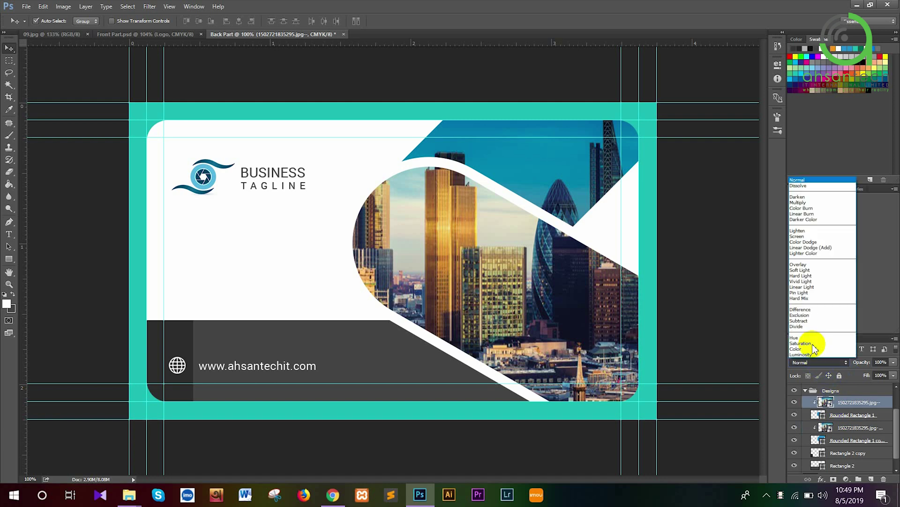
pyautogui.click(804, 203)
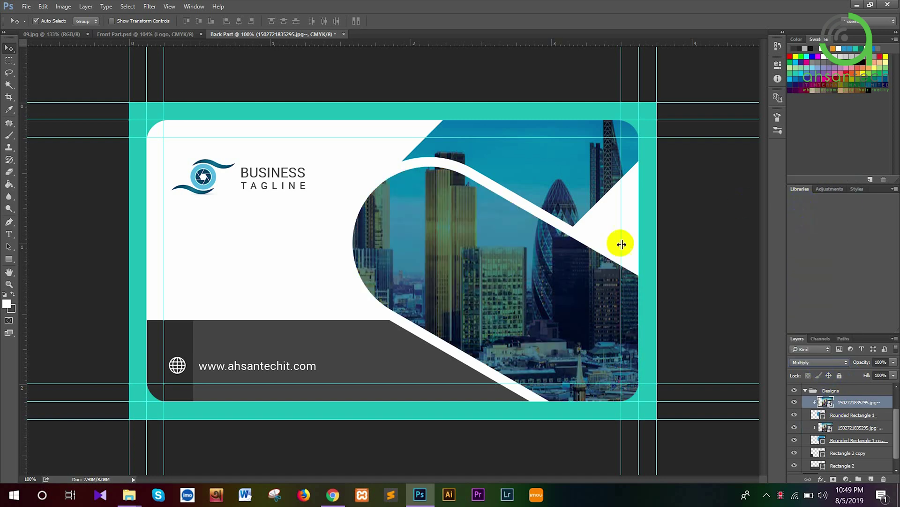
pyautogui.click(77, 34)
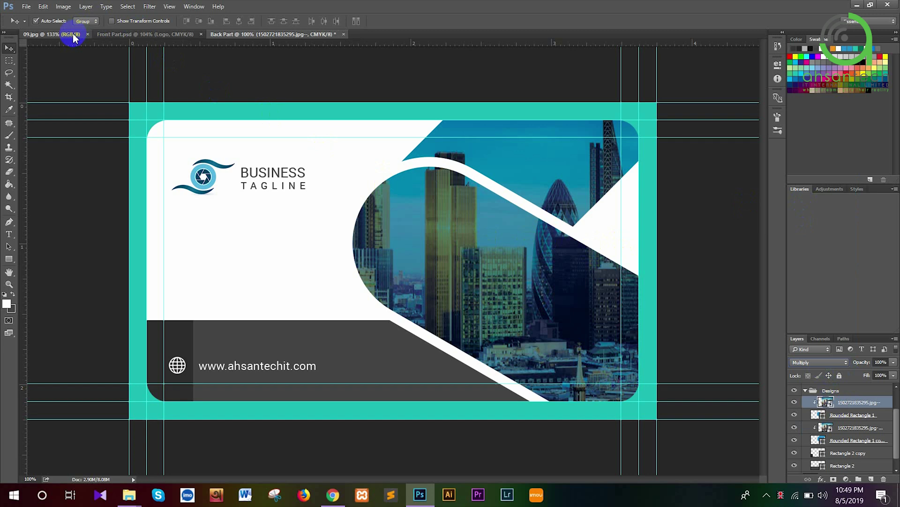
# Look over the 09.jpg mockup reference image and close it
pyautogui.click(266, 34)
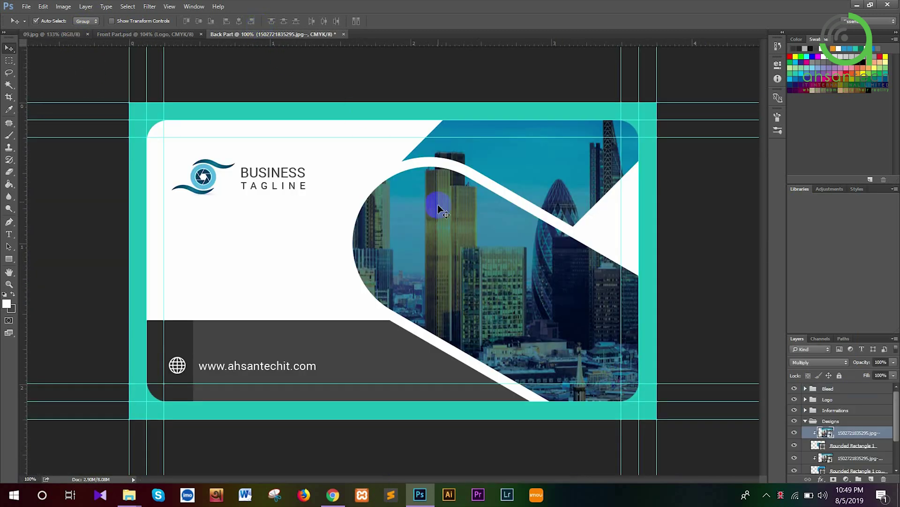
pyautogui.click(71, 34)
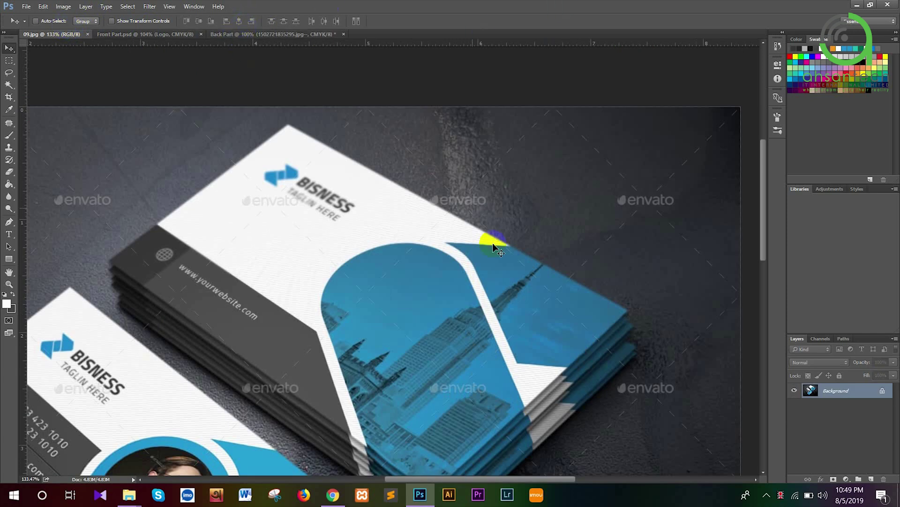
pyautogui.scroll(-5, 545, 332)
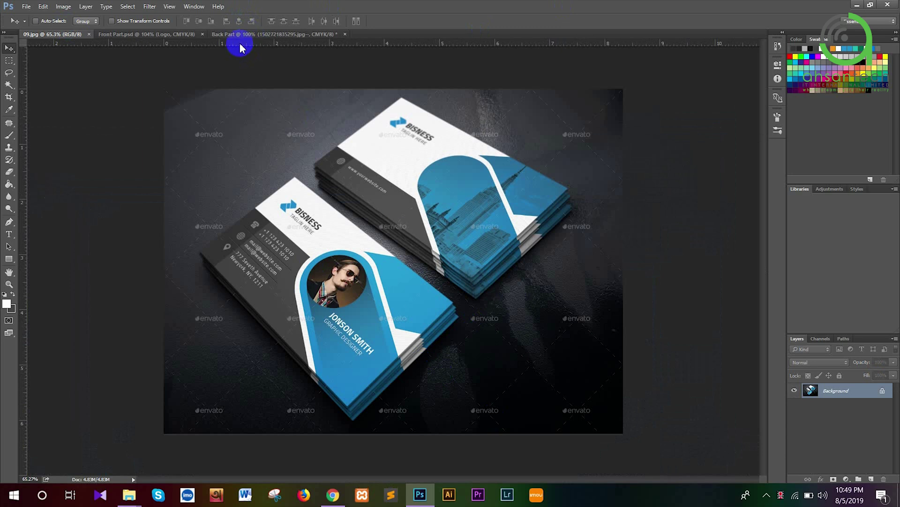
pyautogui.click(89, 35)
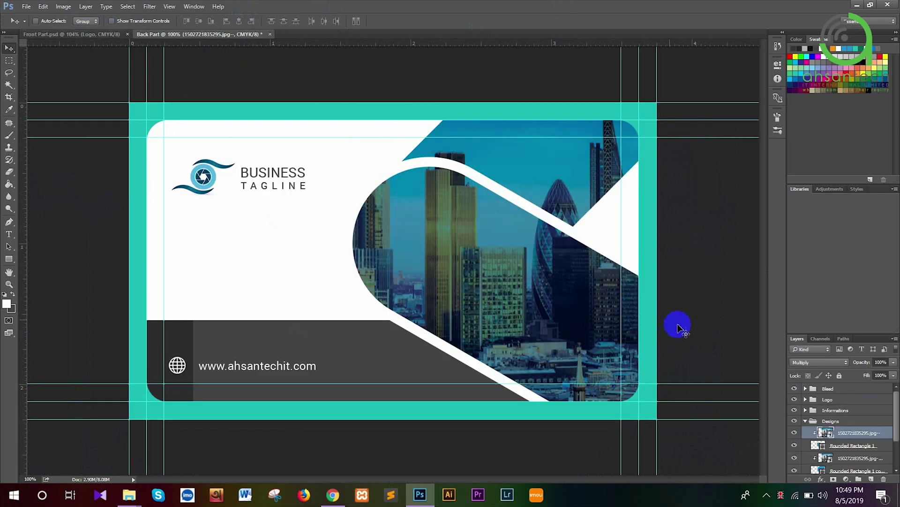
# Save the back card over the existing Back Part.psd file
pyautogui.click(808, 421)
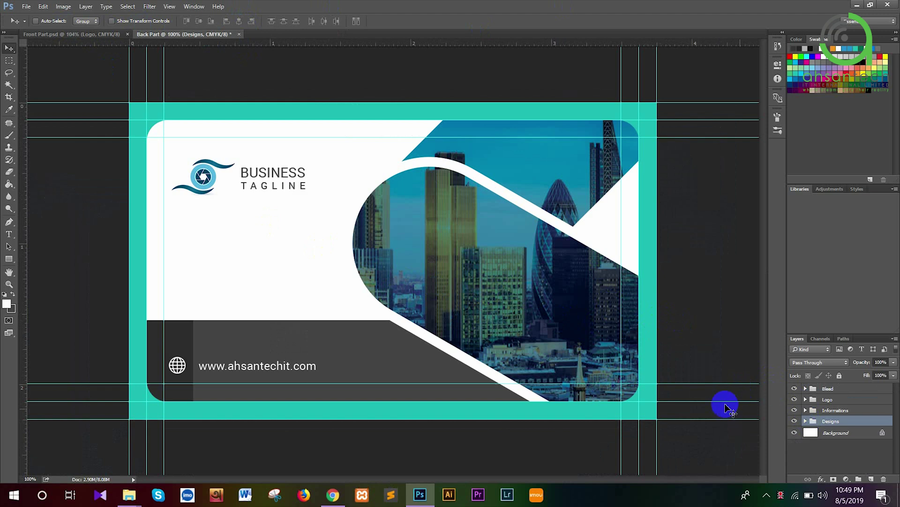
pyautogui.click(26, 7)
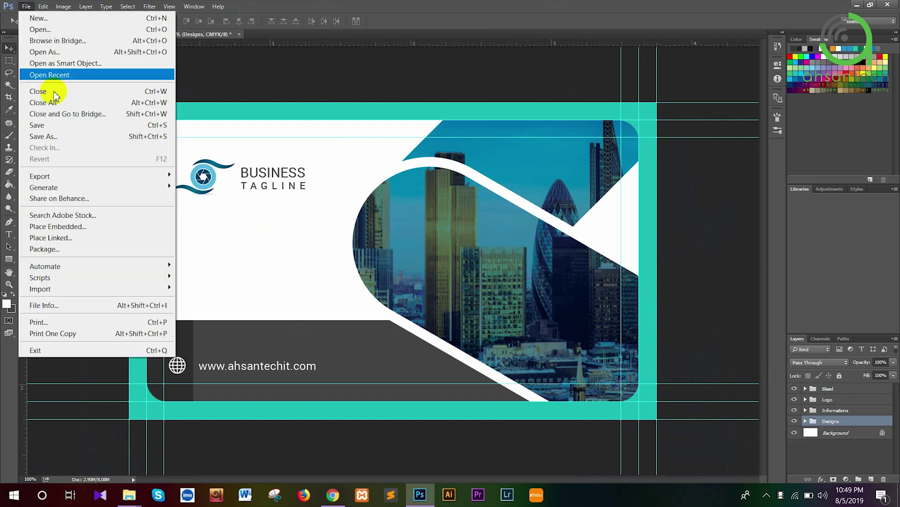
pyautogui.click(64, 126)
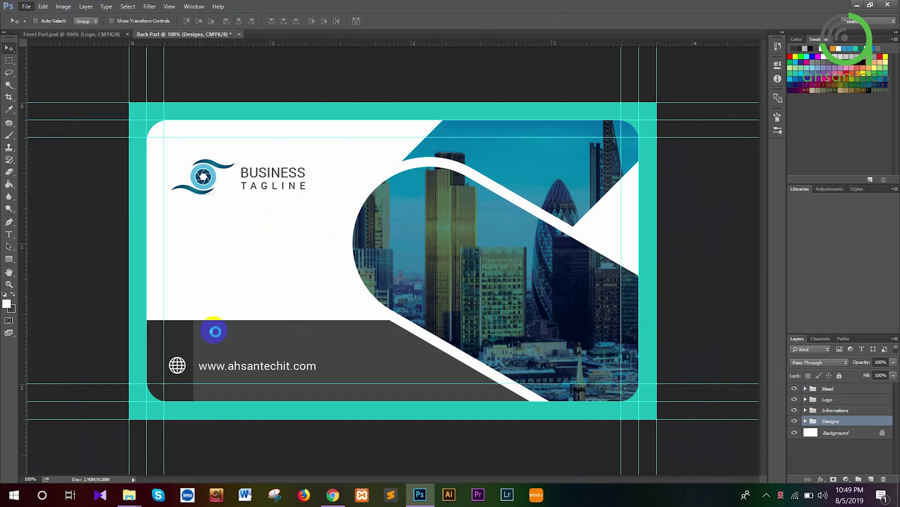
pyautogui.click(138, 92)
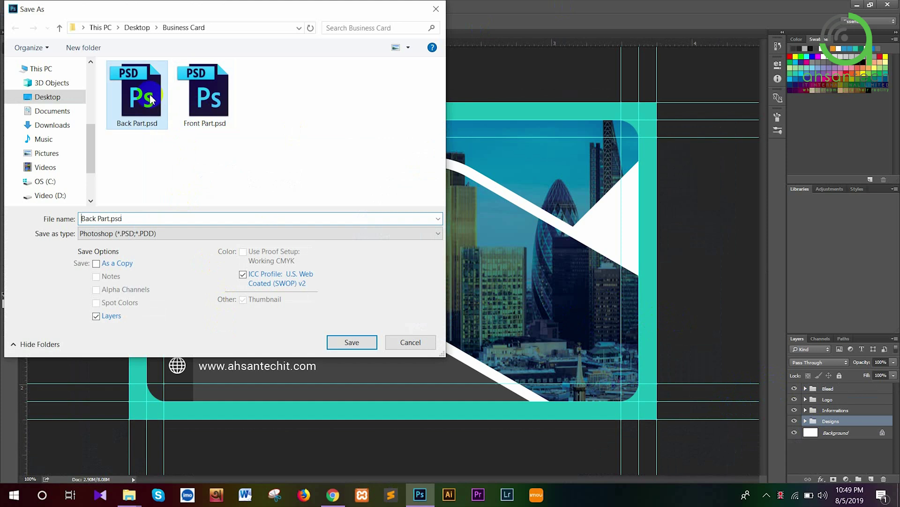
pyautogui.click(341, 343)
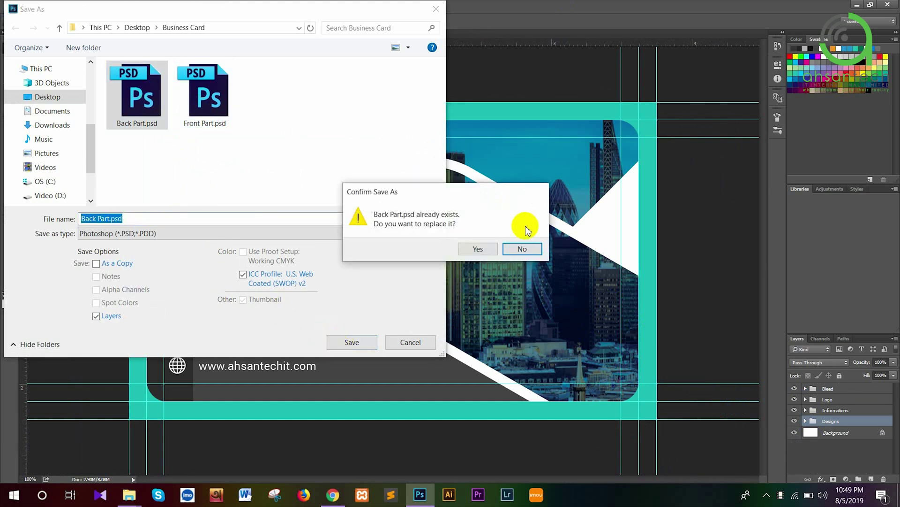
pyautogui.click(477, 248)
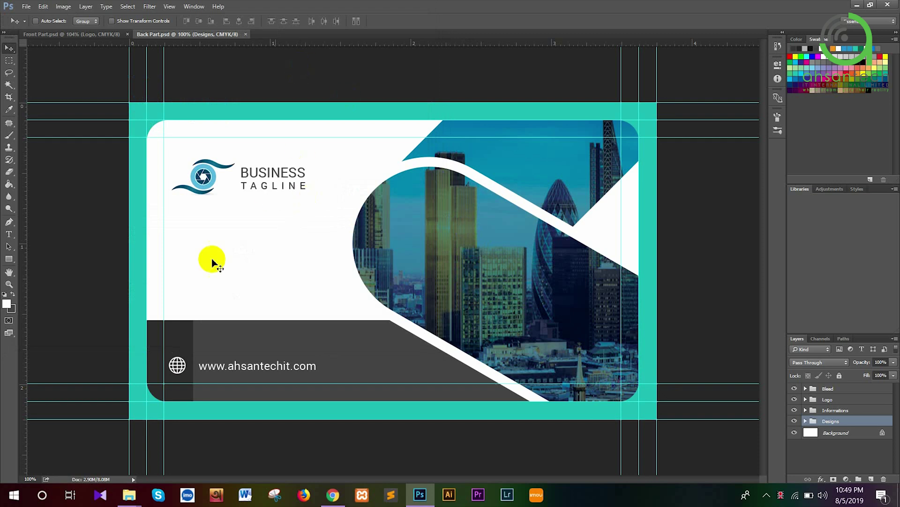
pyautogui.click(129, 495)
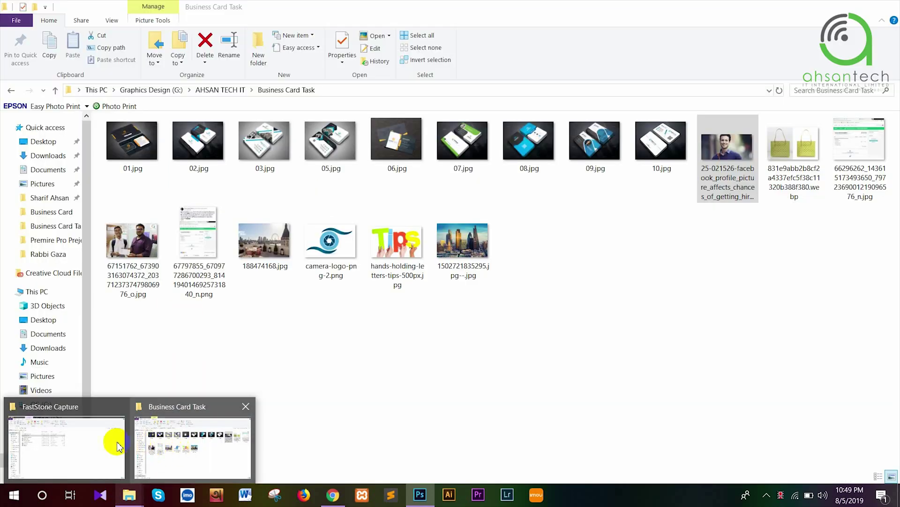
# Open the Business Card Mockup folder in Downloads in File Explorer
pyautogui.moveTo(108, 446)
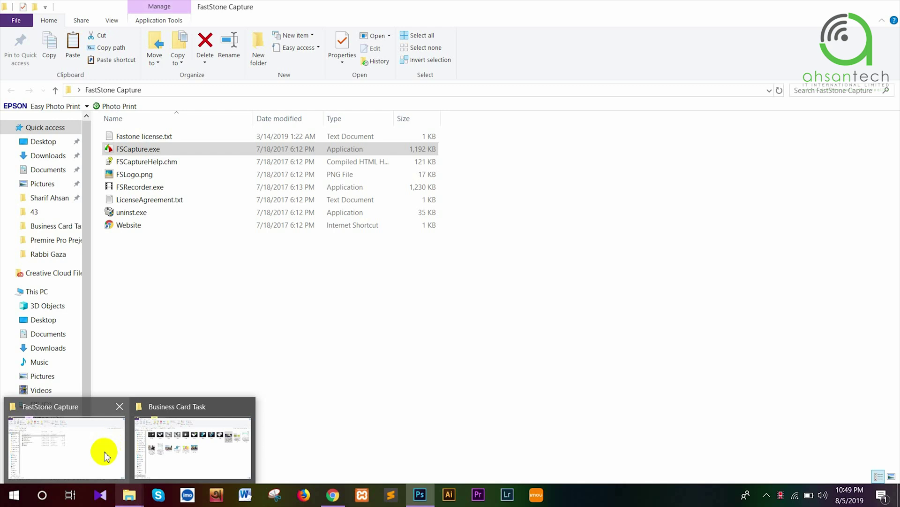
pyautogui.moveTo(181, 457)
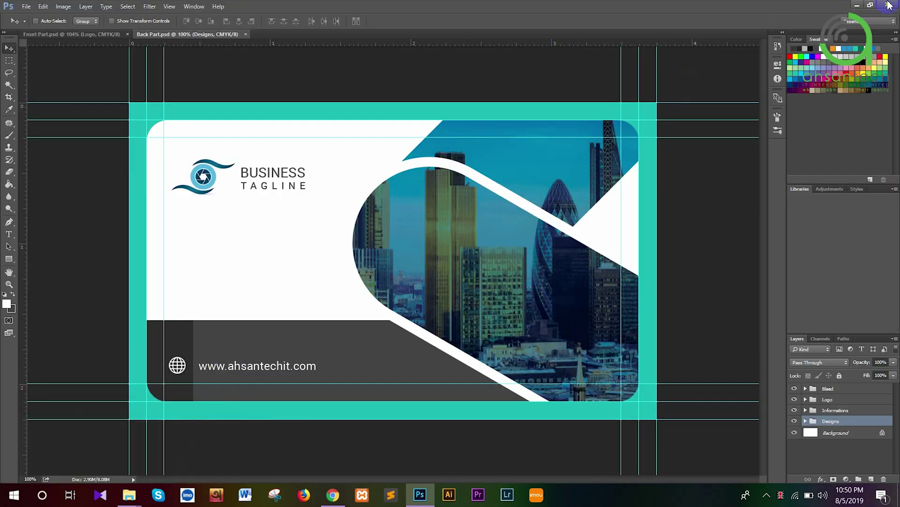
pyautogui.click(858, 6)
pyautogui.click(847, 5)
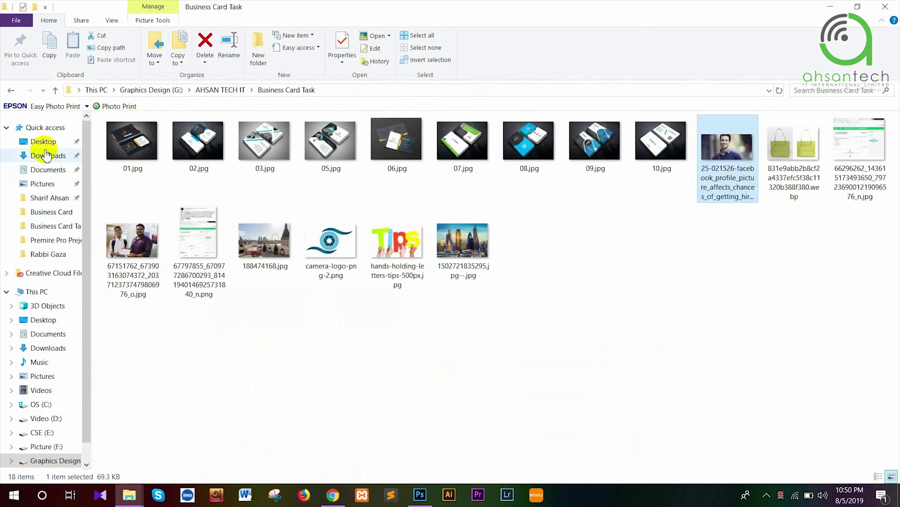
pyautogui.click(46, 155)
pyautogui.doubleClick(133, 149)
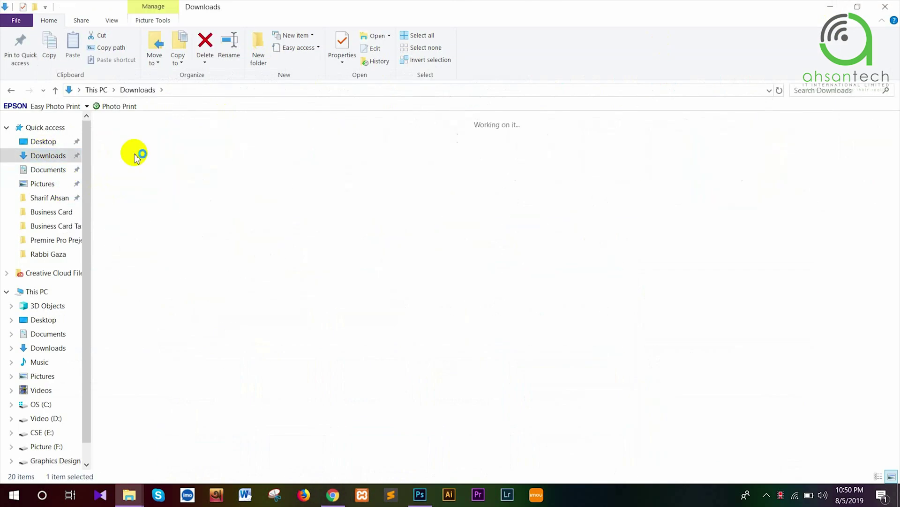
# Preview 02_ScreenShot.jpg, then open 02_ScreenShot.psd in Photoshop
pyautogui.doubleClick(134, 155)
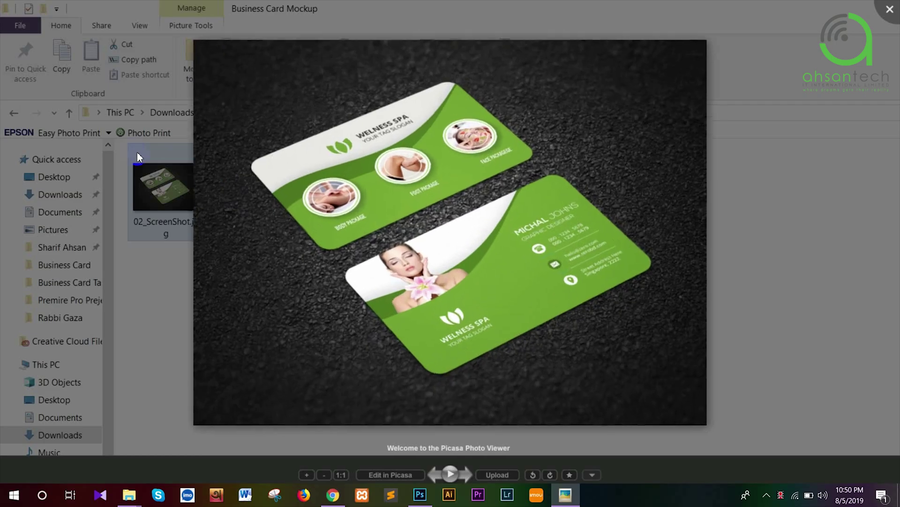
pyautogui.click(891, 12)
pyautogui.click(211, 173)
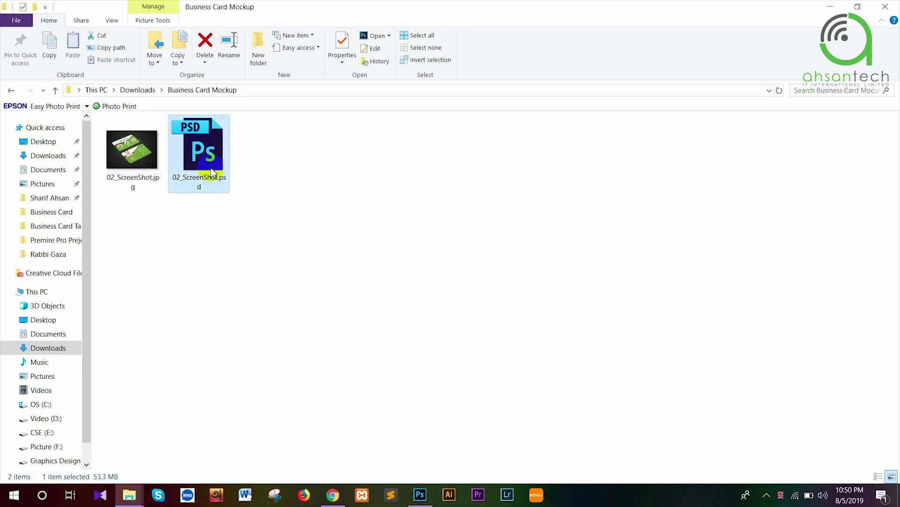
pyautogui.doubleClick(211, 173)
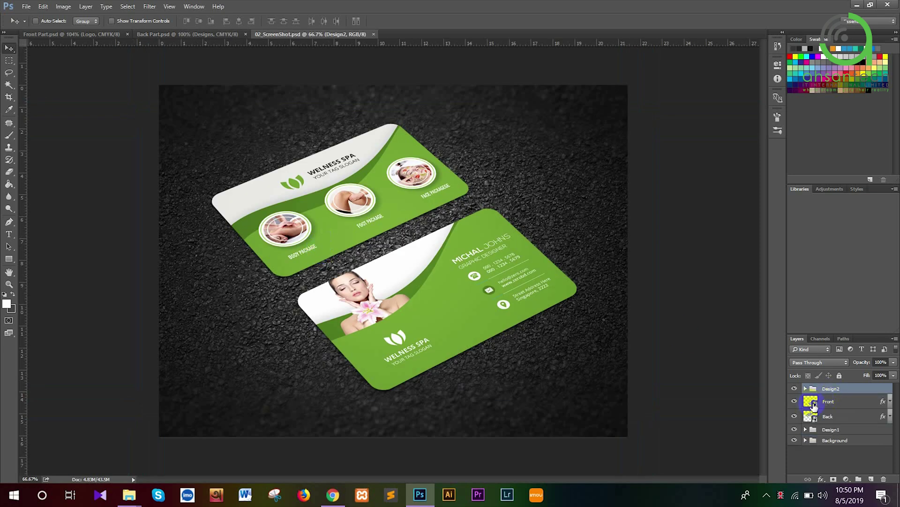
# Open the Front smart object and marquee-select the Front Part card without its bleed
pyautogui.click(815, 406)
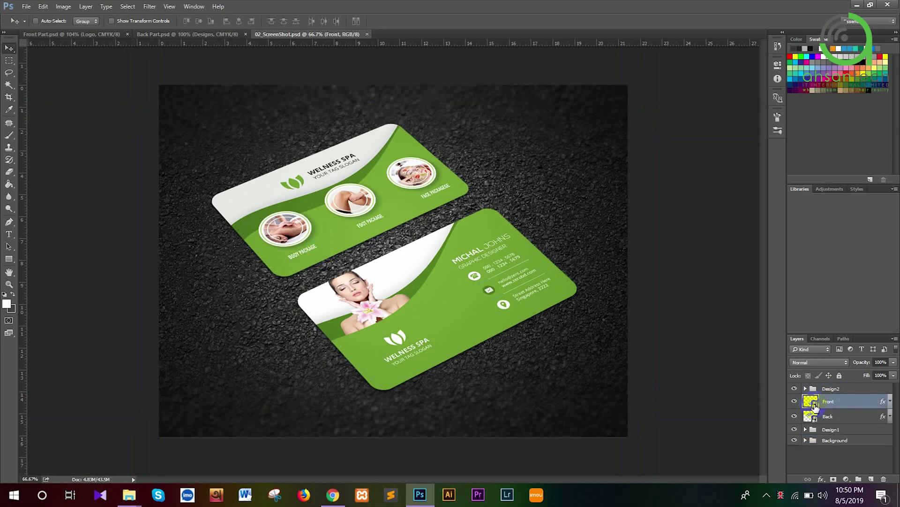
pyautogui.doubleClick(813, 402)
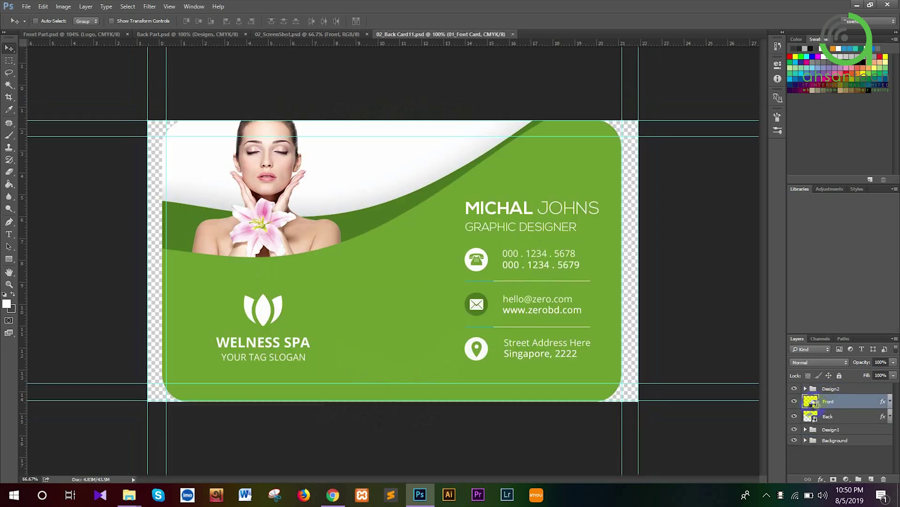
pyautogui.click(99, 33)
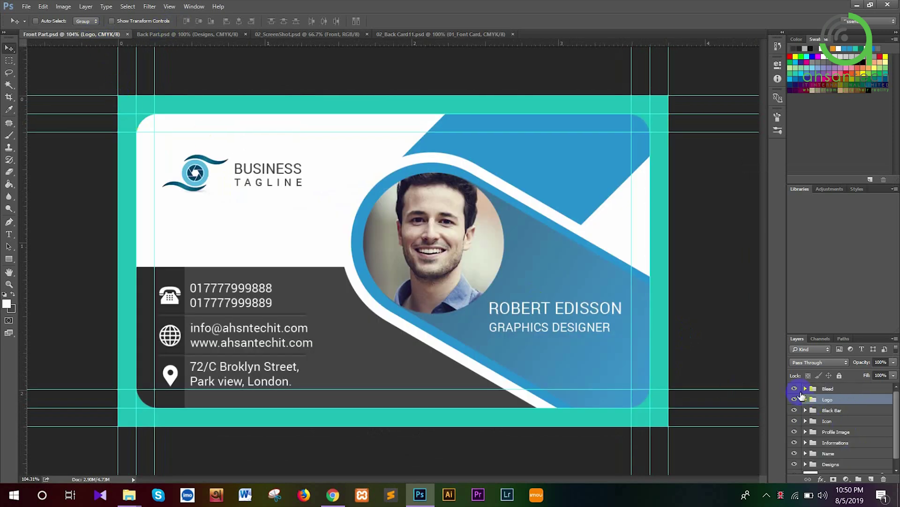
pyautogui.click(797, 391)
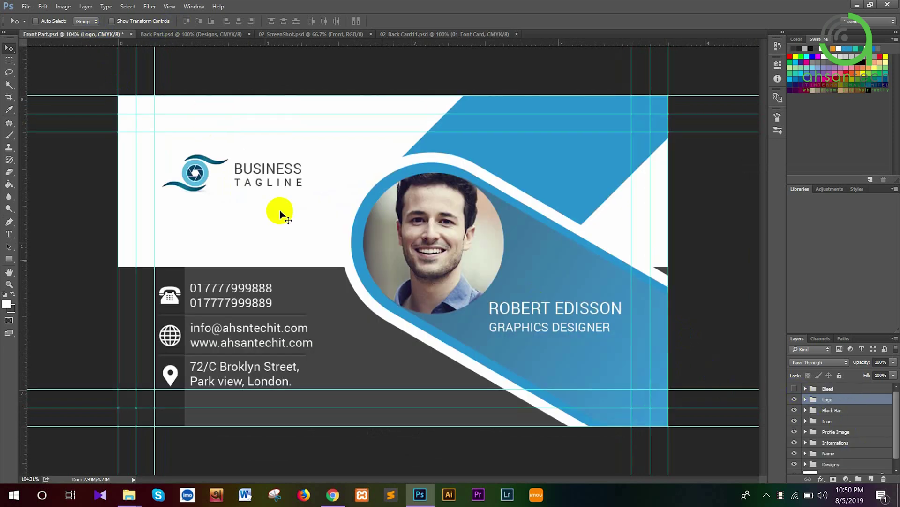
pyautogui.click(6, 61)
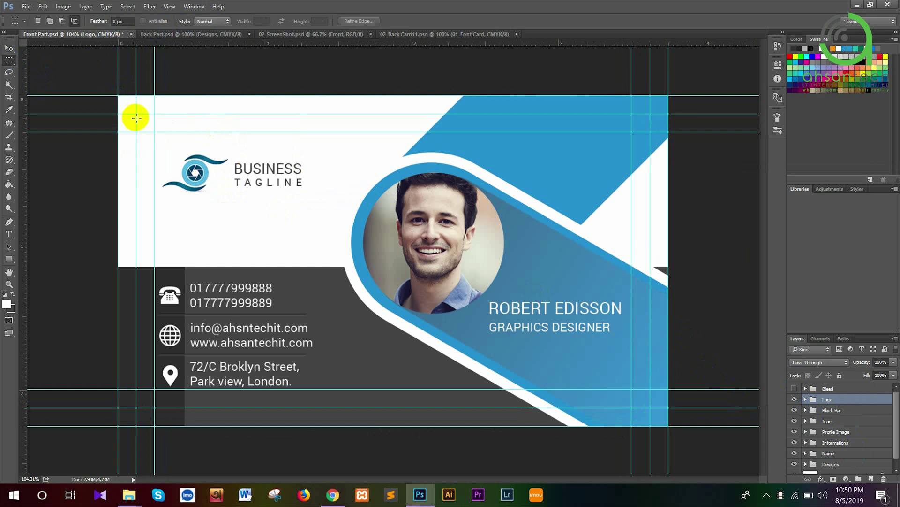
pyautogui.moveTo(136, 113); pyautogui.dragTo(651, 411)
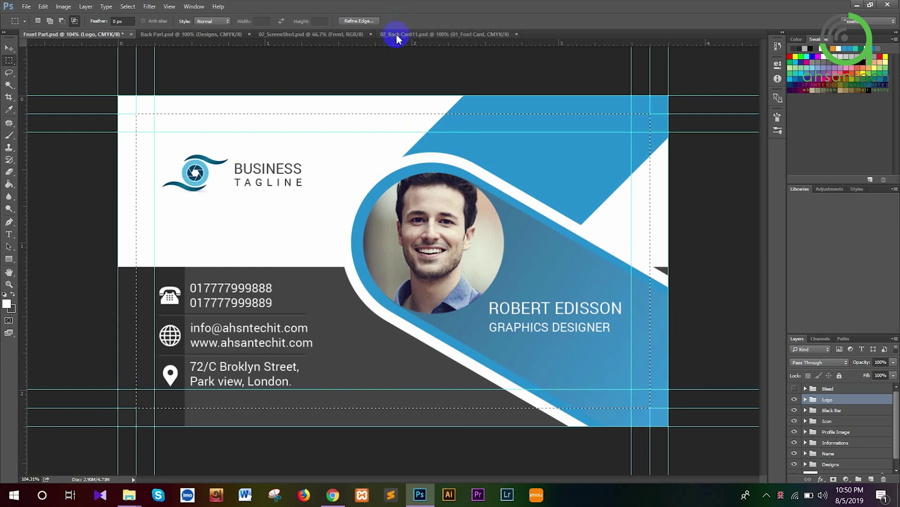
# Drop the card over the green spa card, clip it to the rounded shape, and save
pyautogui.click(395, 35)
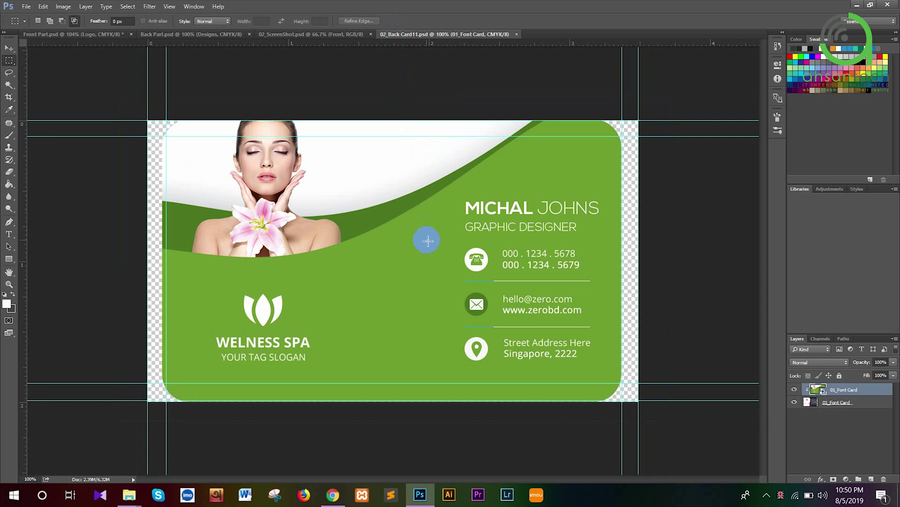
pyautogui.moveTo(429, 260); pyautogui.dragTo(430, 261)
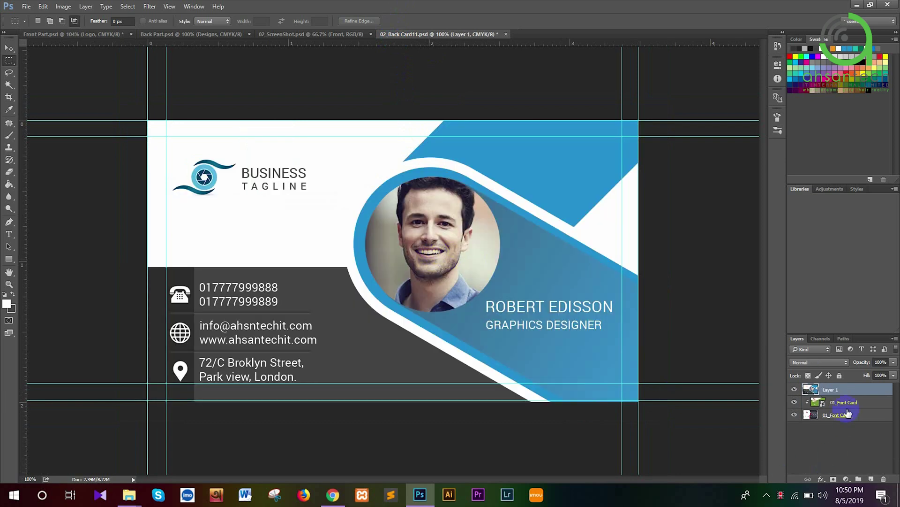
pyautogui.click(795, 391)
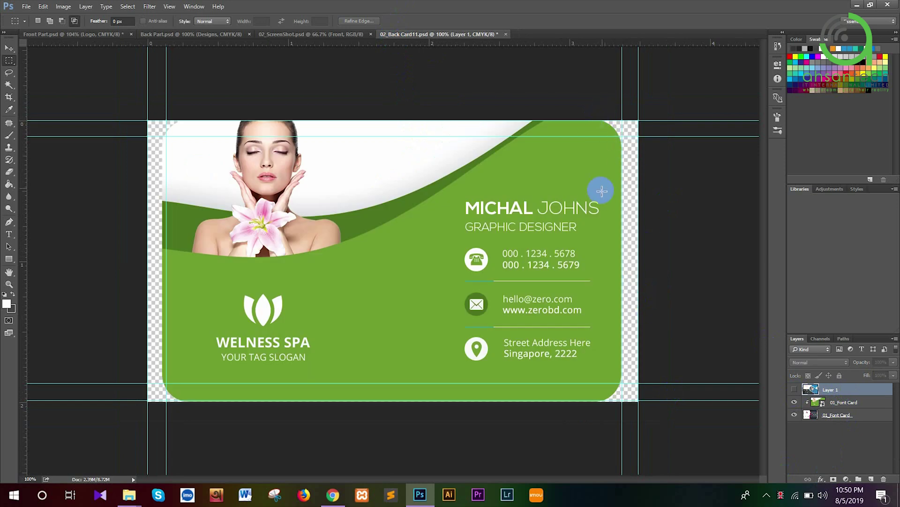
pyautogui.click(795, 389)
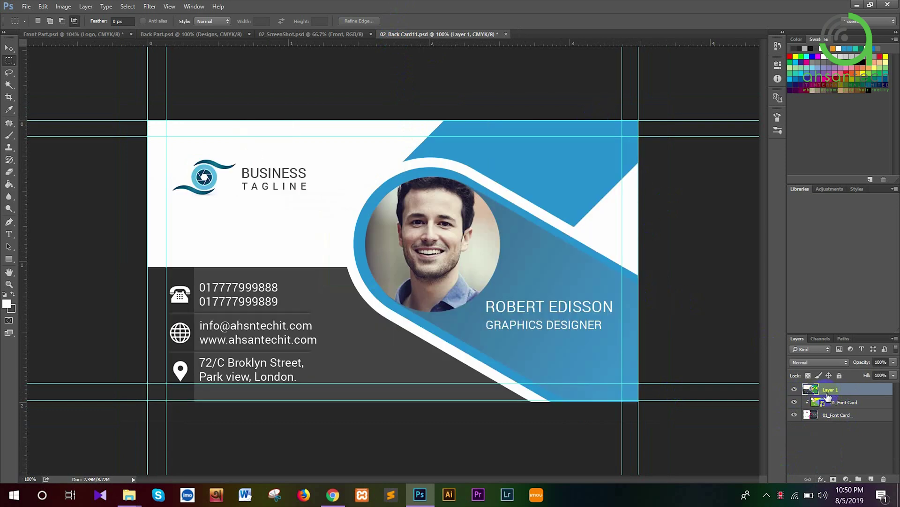
pyautogui.rightClick(826, 396)
pyautogui.click(721, 261)
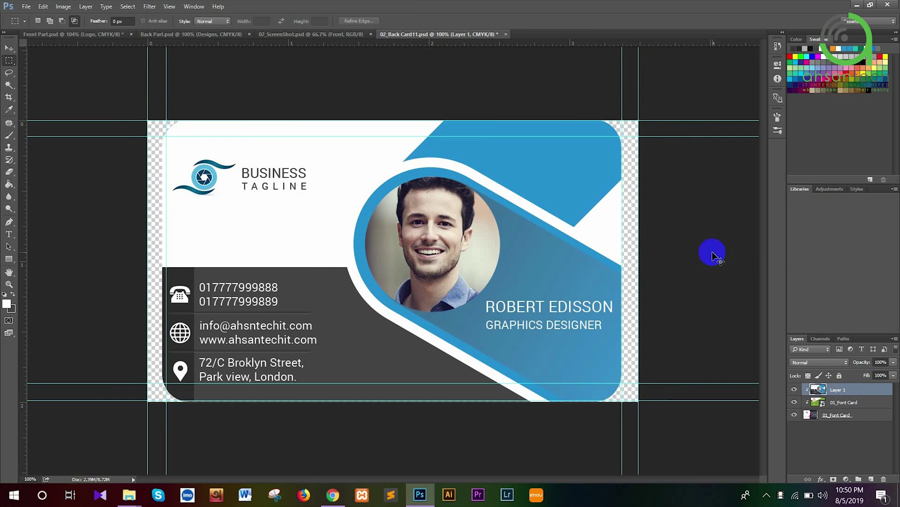
pyautogui.hotkey('ctrl', 's')
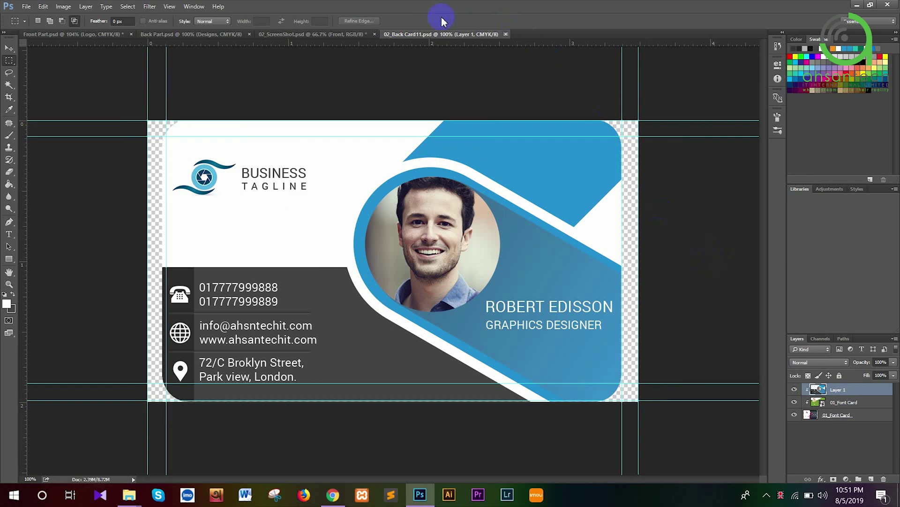
pyautogui.click(363, 35)
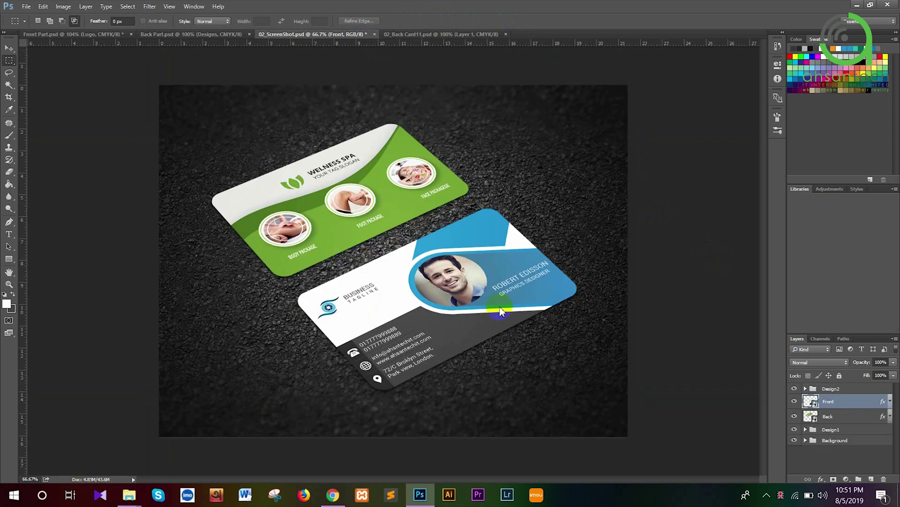
# Open the Back card's smart object and select the Back Part design area with Bleed hidden
pyautogui.click(506, 35)
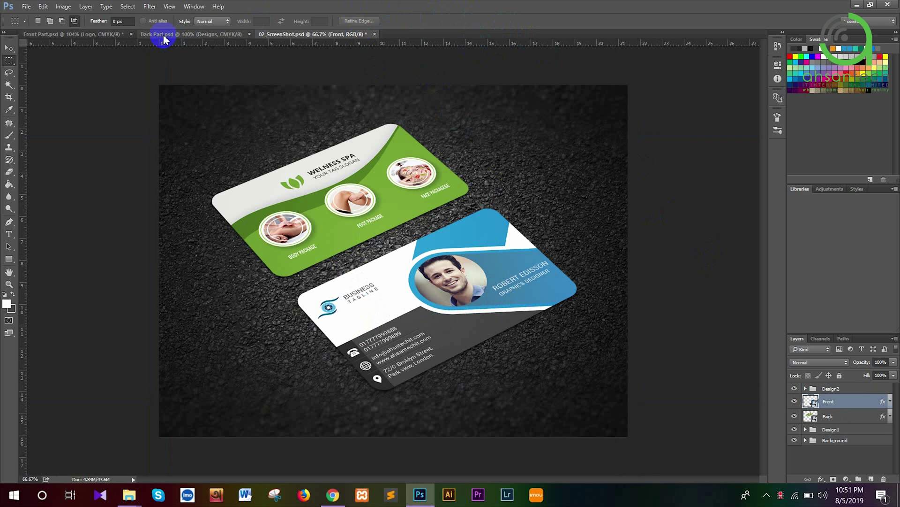
pyautogui.click(816, 419)
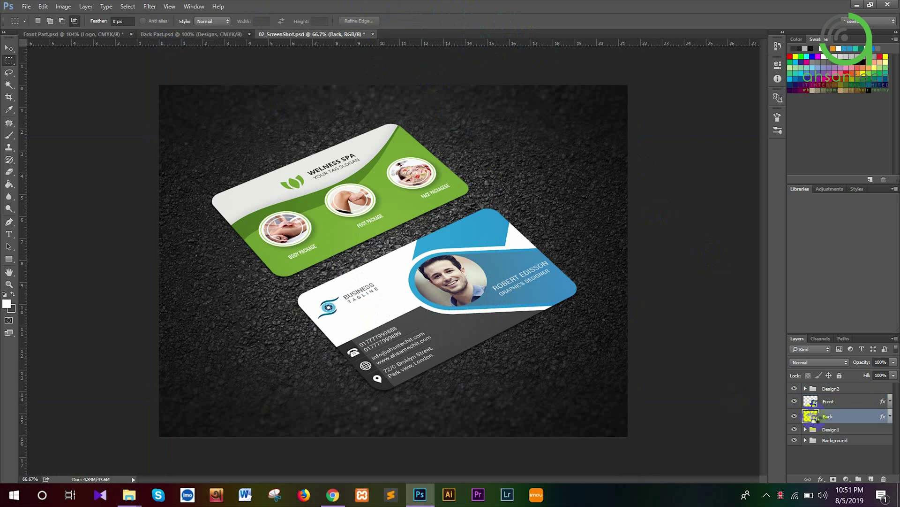
pyautogui.doubleClick(812, 416)
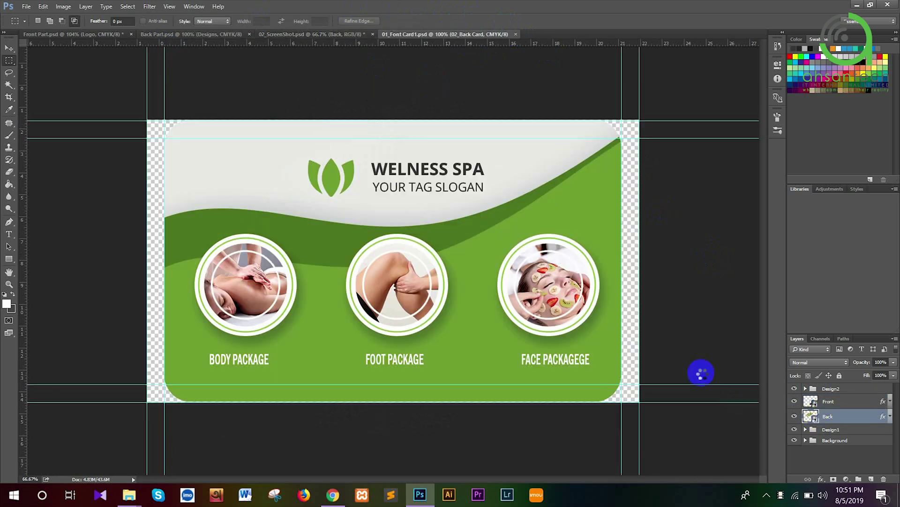
pyautogui.click(160, 36)
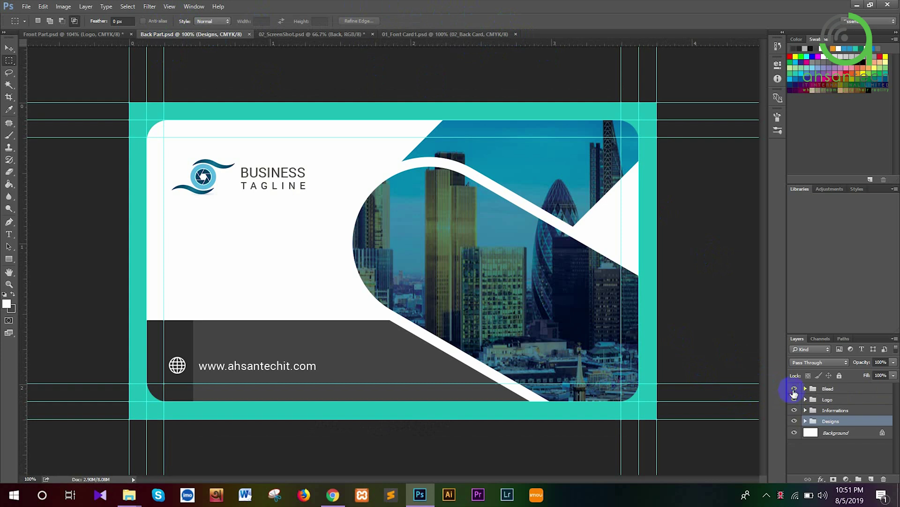
pyautogui.click(794, 389)
pyautogui.moveTo(147, 121); pyautogui.dragTo(639, 401)
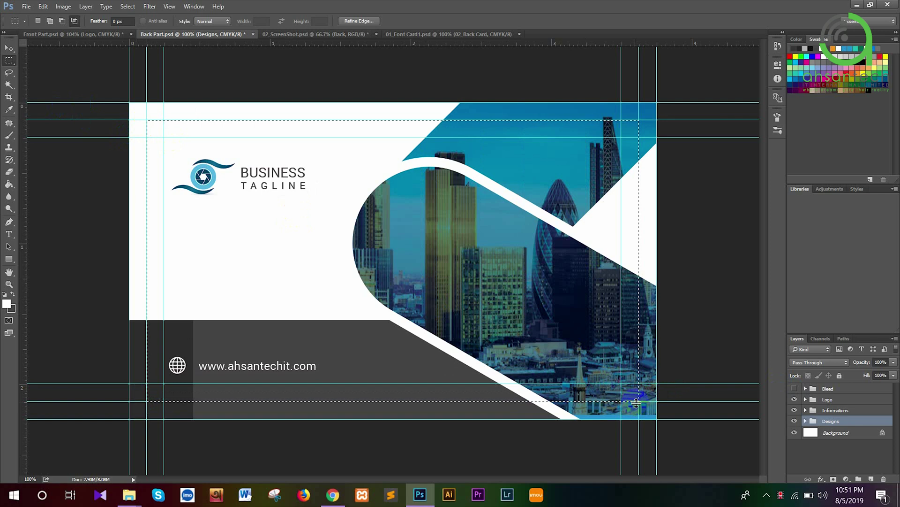
# Paste the Back Part design as Layer 1 on top and clip it to the rounded card shape
pyautogui.click(425, 34)
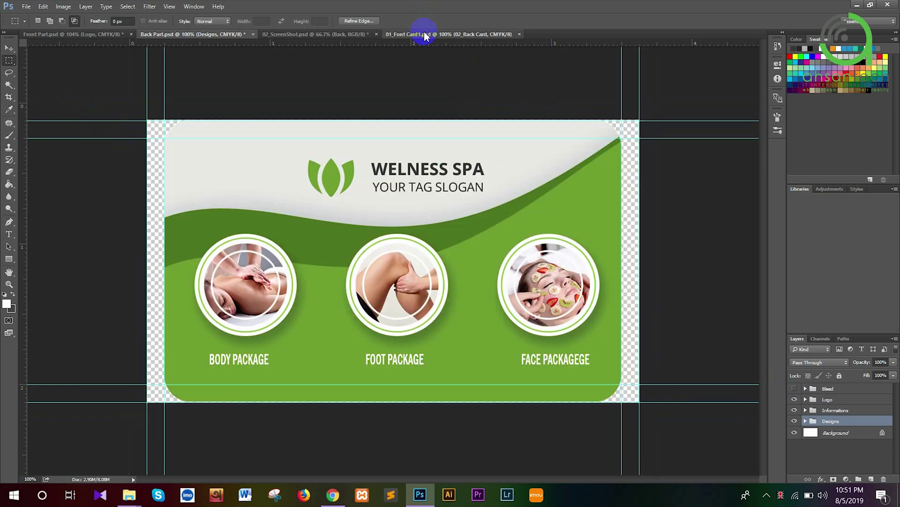
pyautogui.hotkey('ctrl', 'v')
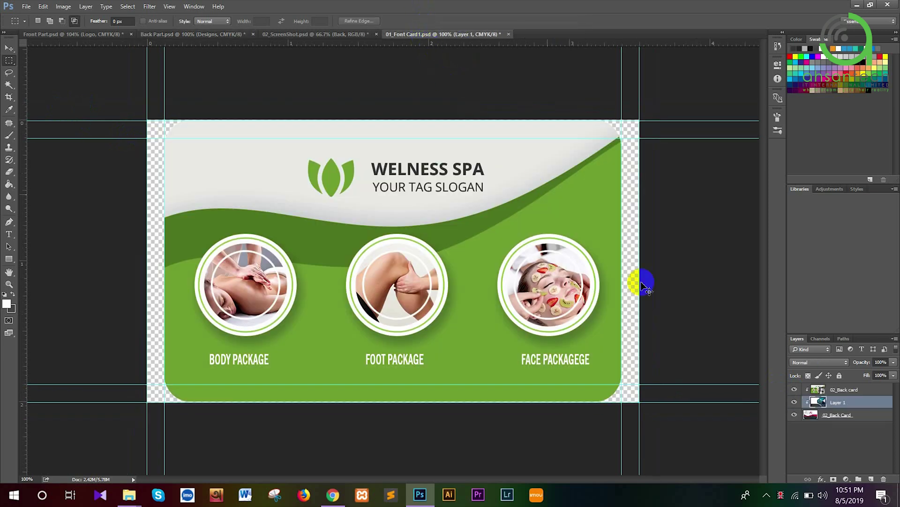
pyautogui.moveTo(839, 402); pyautogui.dragTo(839, 390)
pyautogui.rightClick(840, 393)
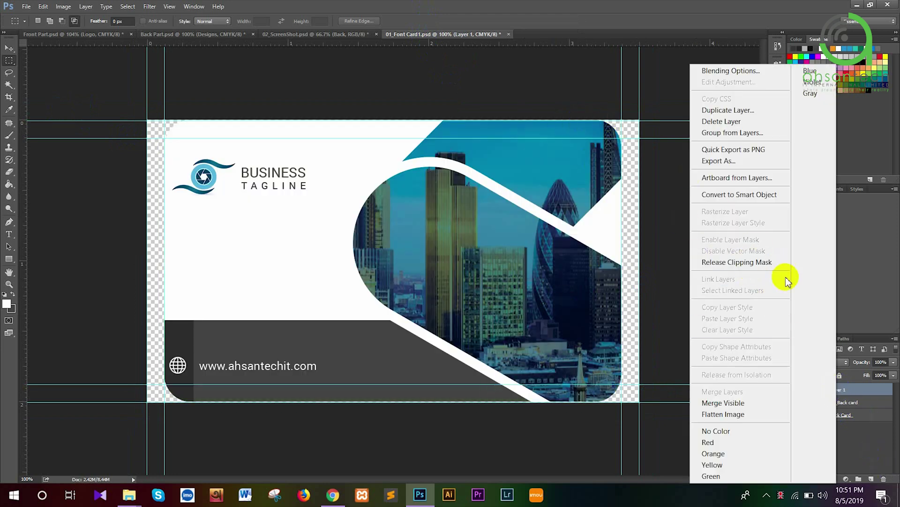
pyautogui.click(736, 262)
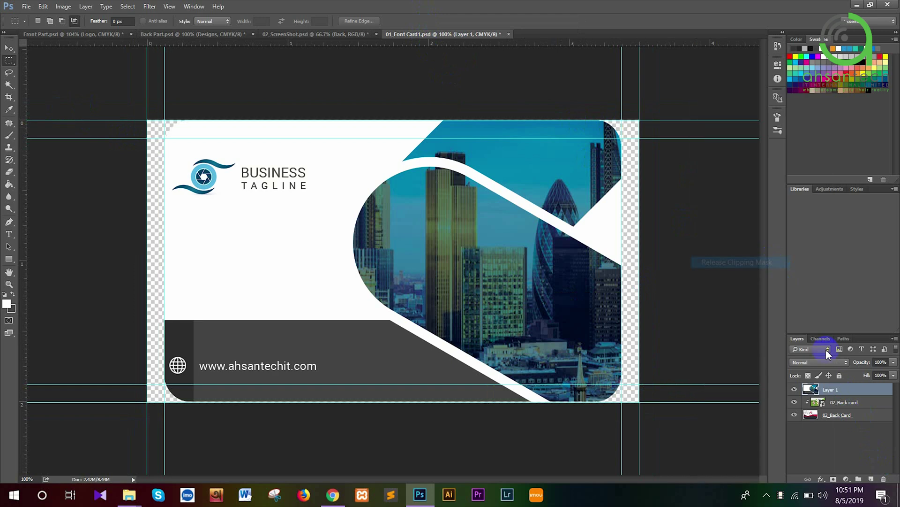
pyautogui.rightClick(839, 391)
pyautogui.click(762, 262)
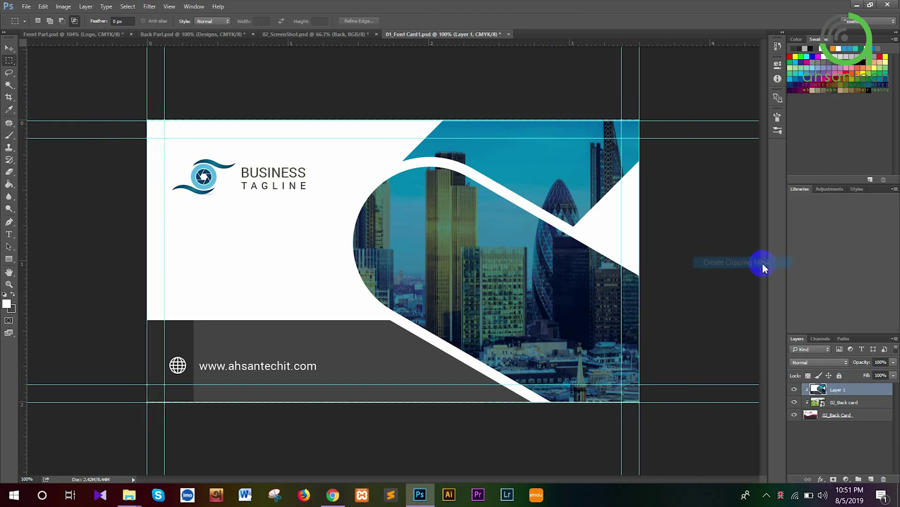
# Save and close the Back smart object, returning to the asphalt mockup
pyautogui.hotkey('ctrl', 's')
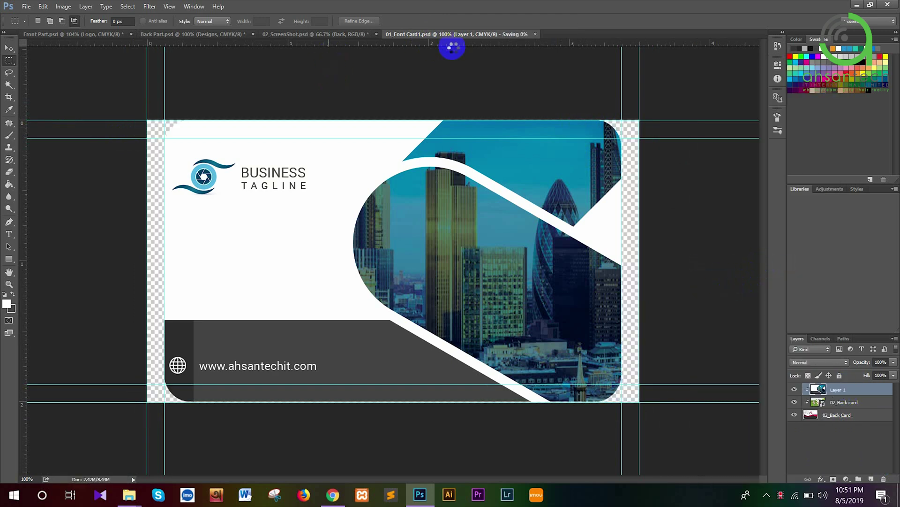
pyautogui.click(506, 34)
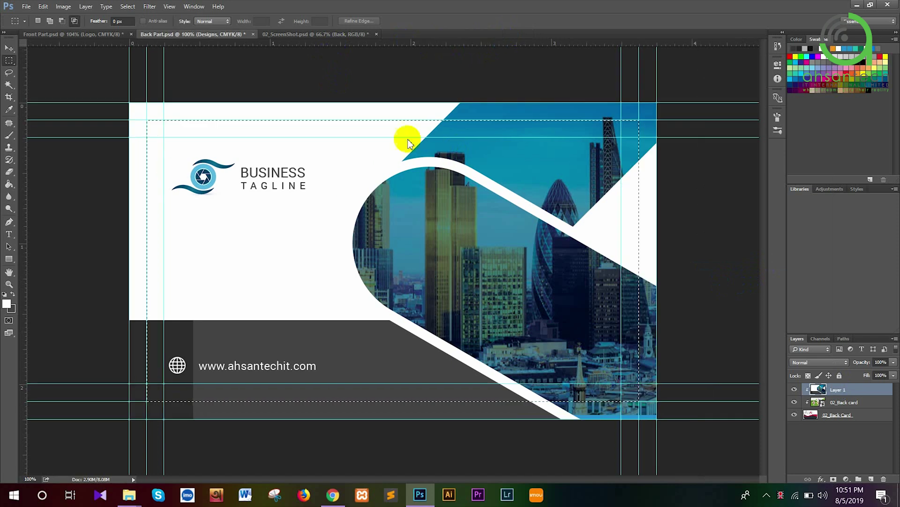
pyautogui.click(339, 37)
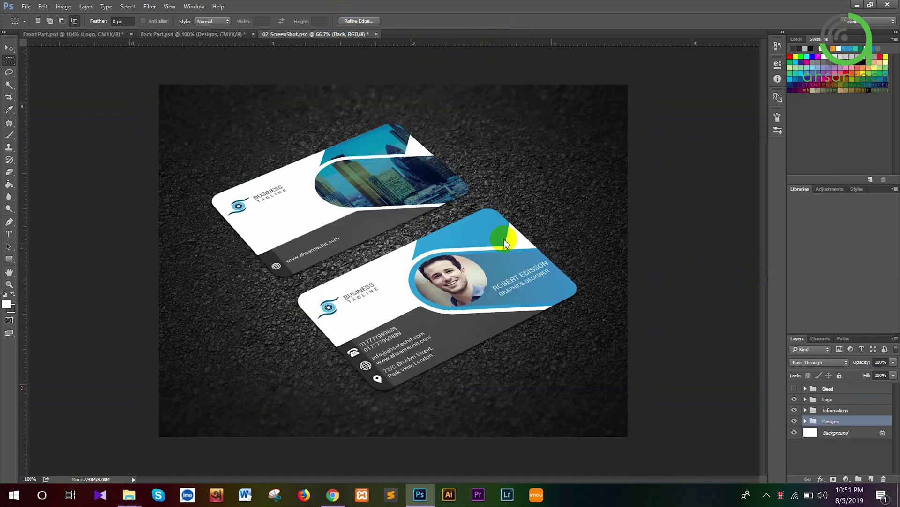
# In Save for Web (Legacy), set the output format to JPEG at quality 100
pyautogui.scroll(3, 348, 236)
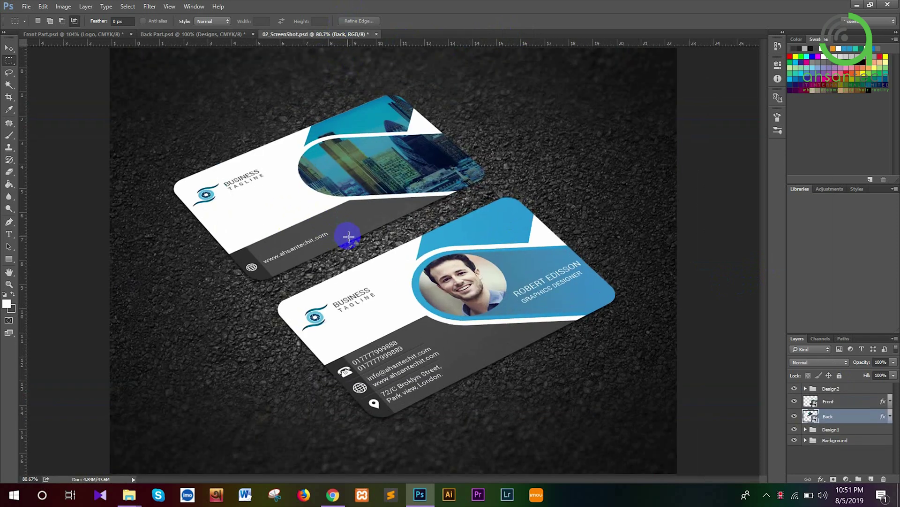
pyautogui.click(26, 7)
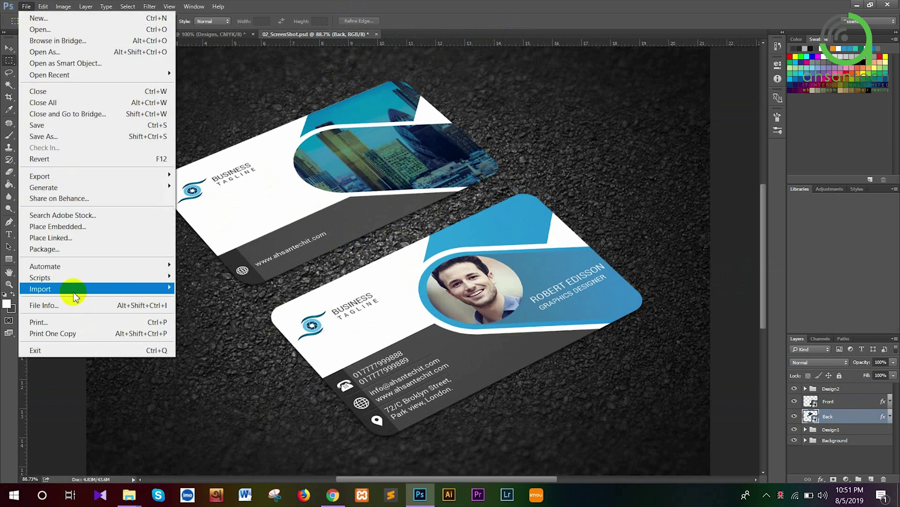
pyautogui.moveTo(73, 289)
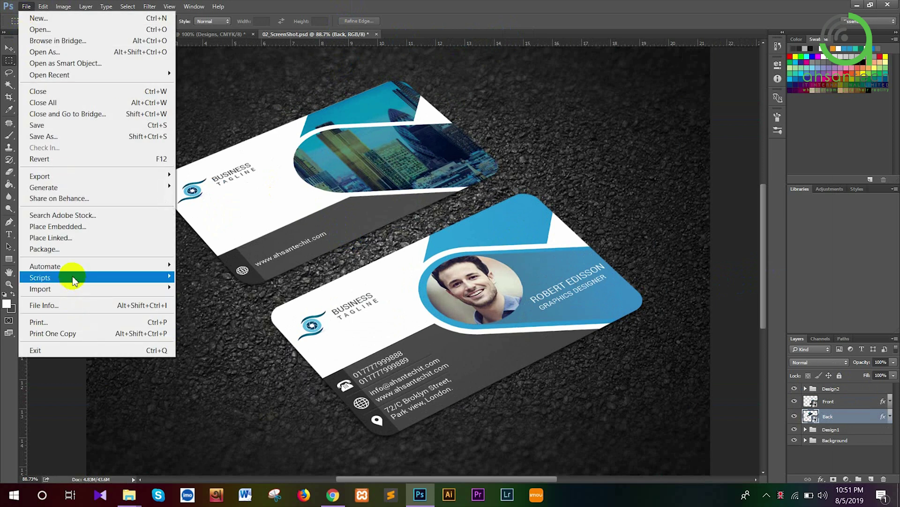
pyautogui.moveTo(85, 176)
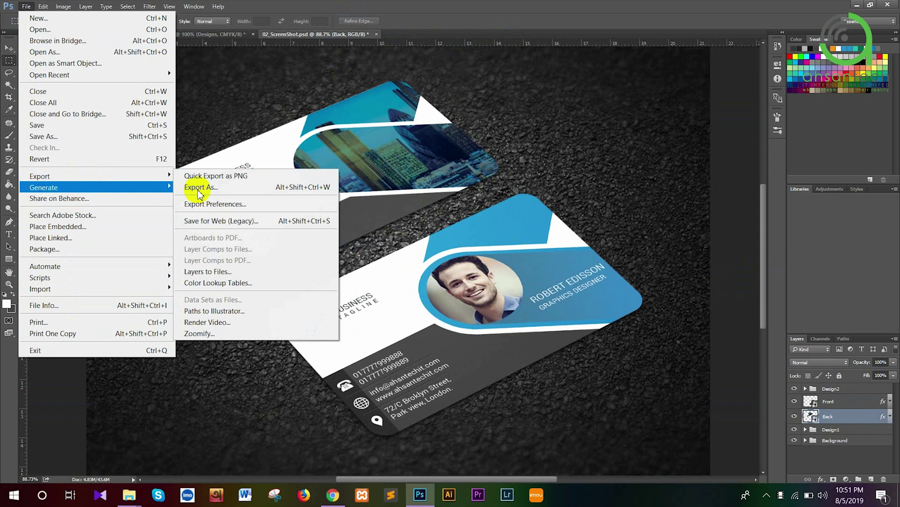
pyautogui.click(219, 221)
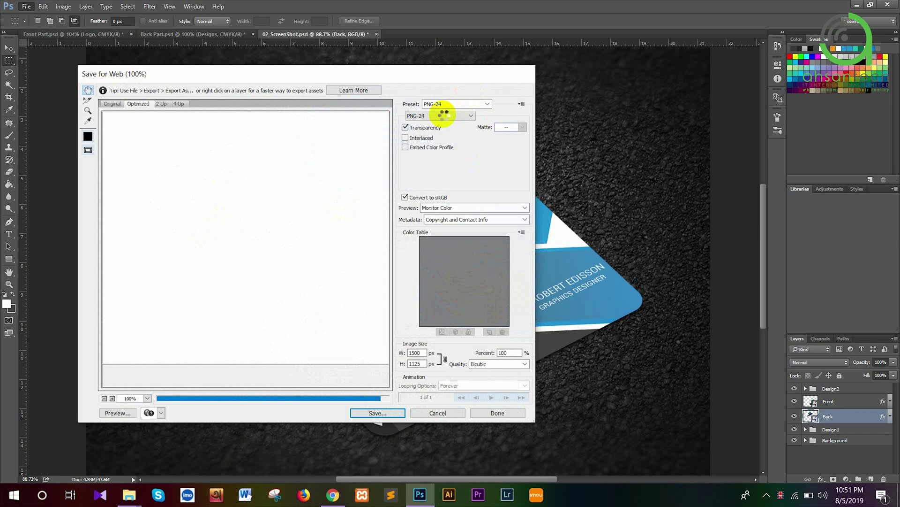
pyautogui.click(443, 115)
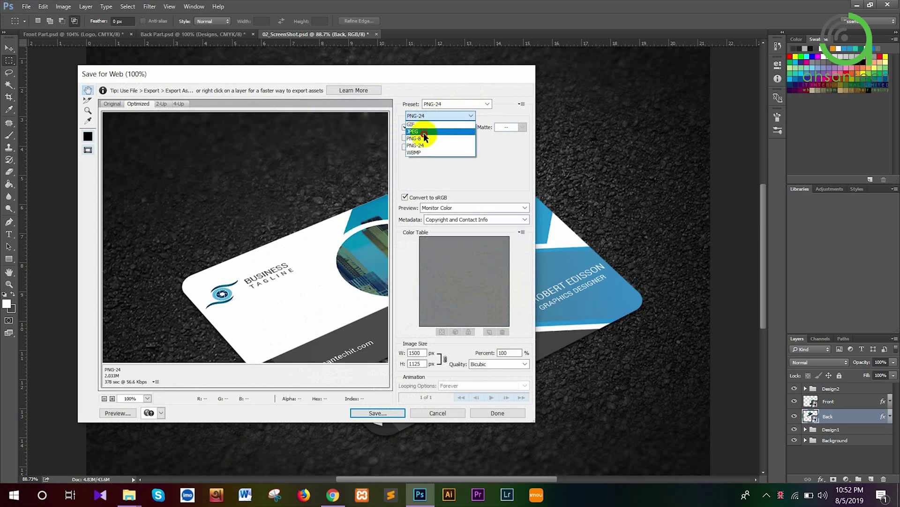
pyautogui.click(423, 133)
# Save the export as 02_ScreenShot.jpg on the Desktop and minimize Photoshop
pyautogui.click(377, 413)
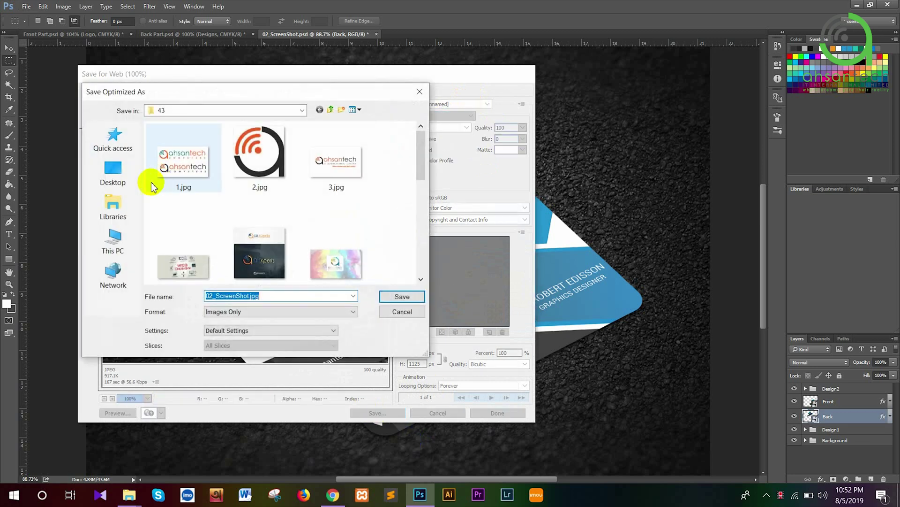
pyautogui.click(113, 173)
pyautogui.click(401, 295)
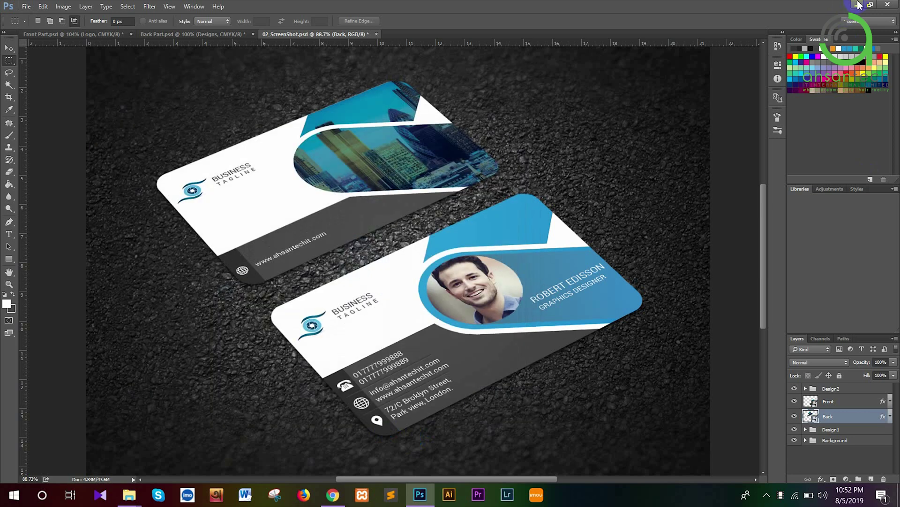
pyautogui.click(858, 5)
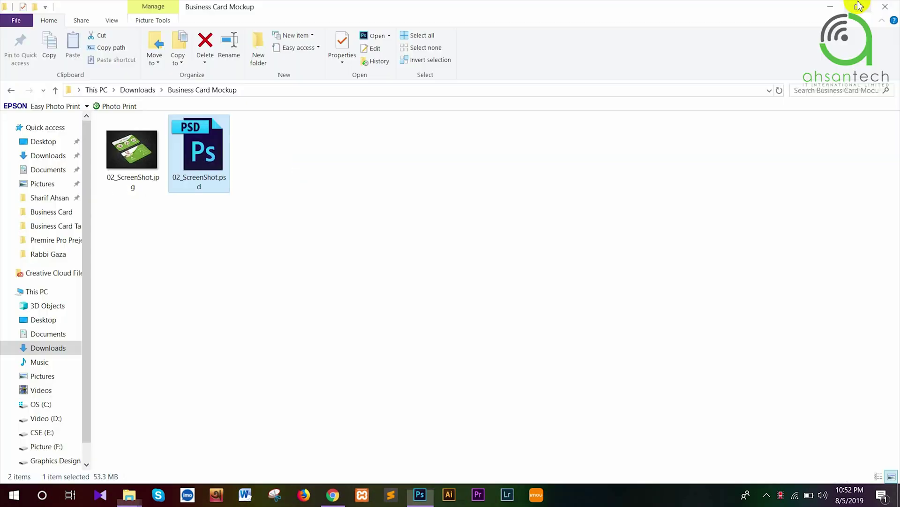
# View 02_ScreenShot.jpg from the desktop in Picasa, zooming and panning across both cards, then close it
pyautogui.click(859, 6)
pyautogui.click(23, 310)
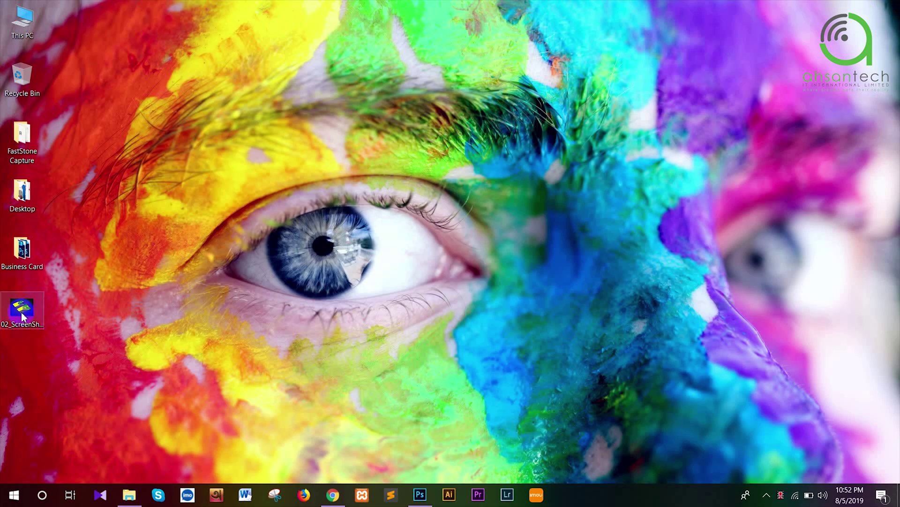
pyautogui.doubleClick(22, 314)
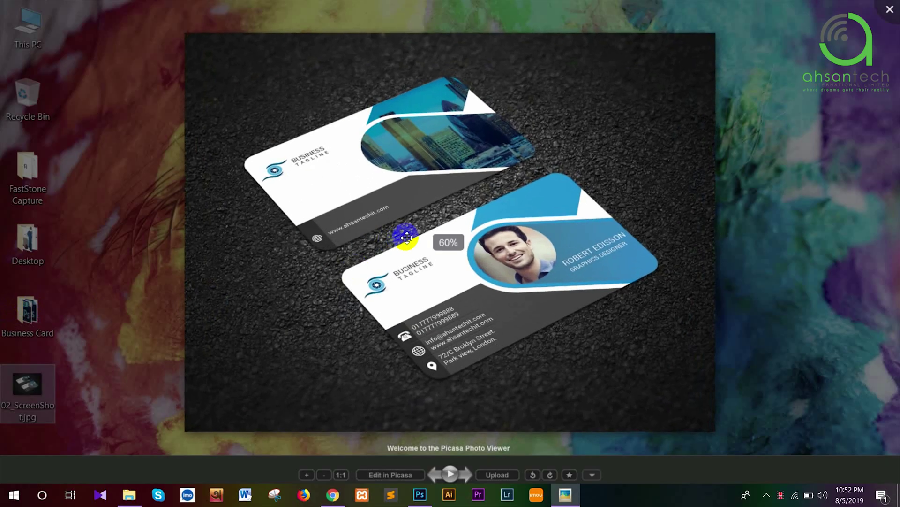
pyautogui.scroll(5, 406, 238)
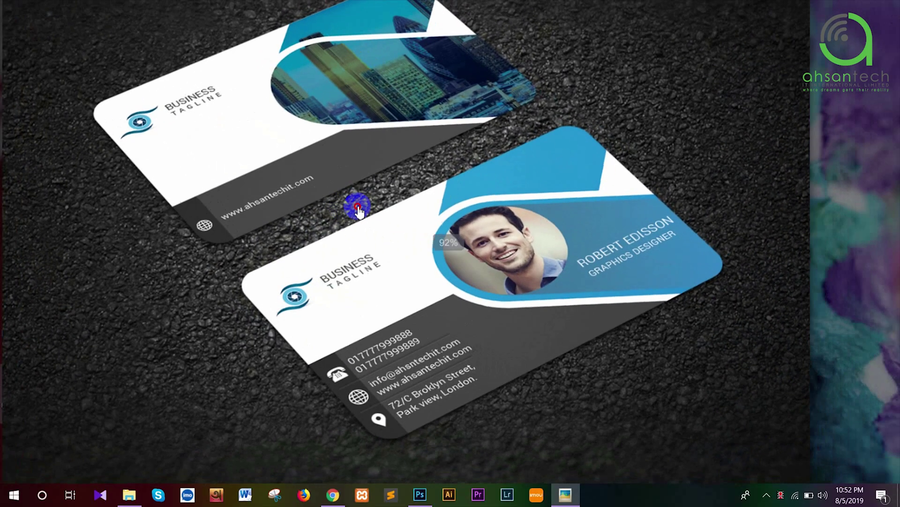
pyautogui.moveTo(358, 209); pyautogui.dragTo(350, 219)
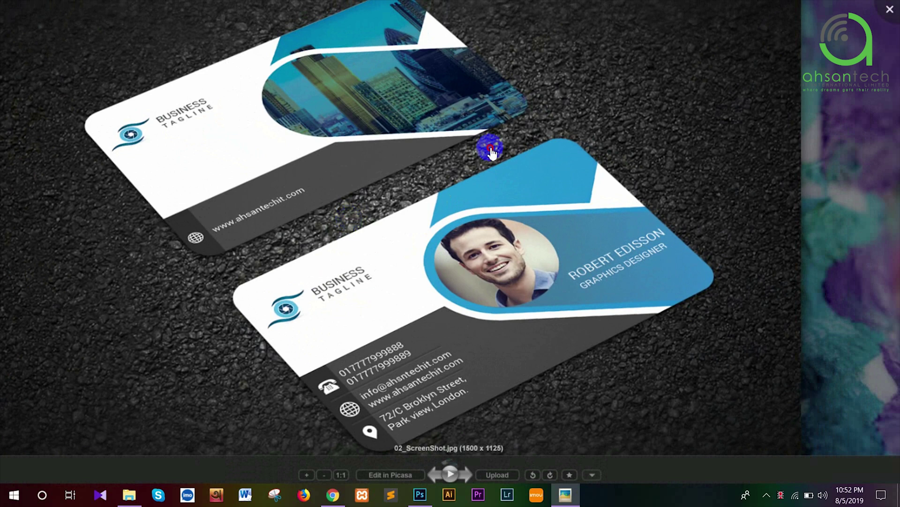
pyautogui.moveTo(488, 145); pyautogui.dragTo(526, 151)
pyautogui.click(890, 11)
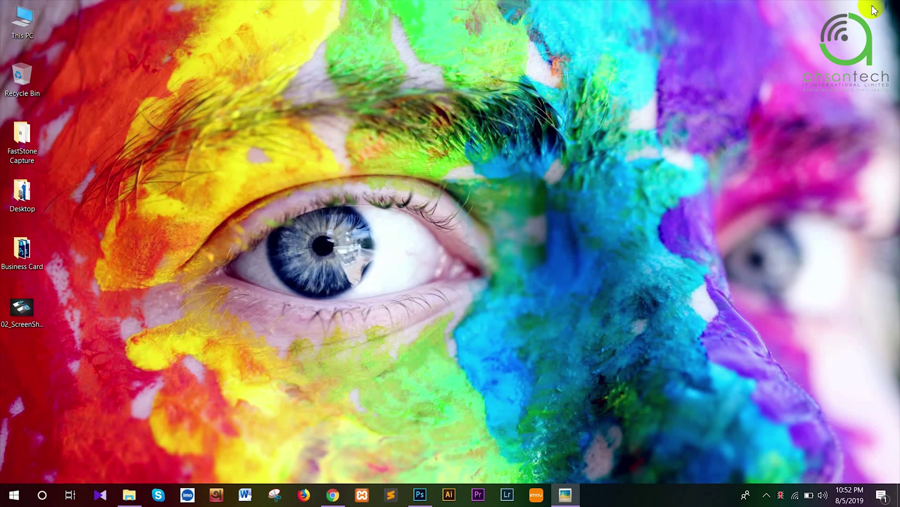
# Restore Photoshop and save the Back Part.psd design
pyautogui.click(421, 495)
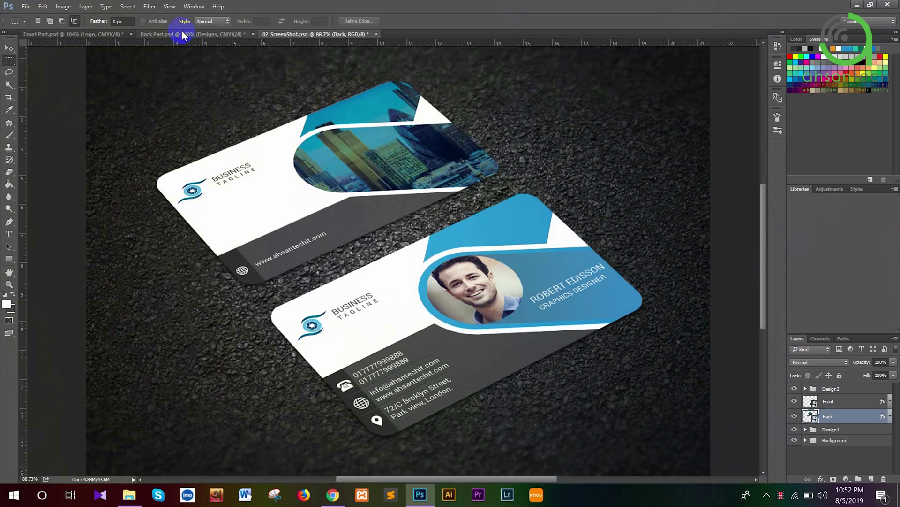
pyautogui.click(182, 36)
pyautogui.click(26, 6)
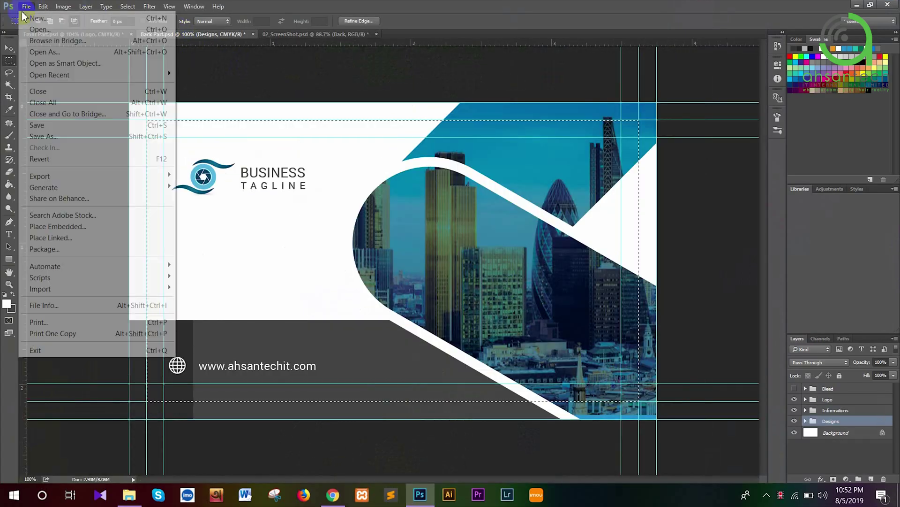
pyautogui.click(34, 125)
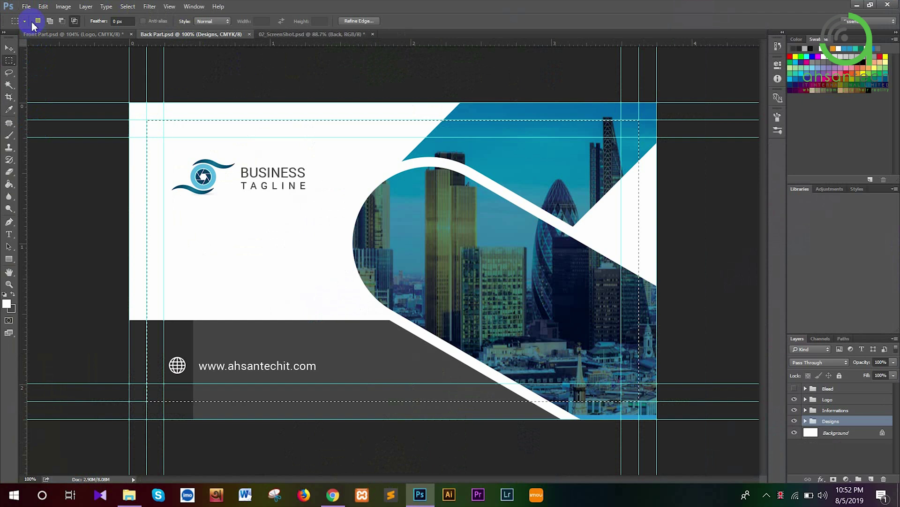
# Save the Front Part.psd design and minimize Photoshop to the desktop
pyautogui.click(31, 34)
pyautogui.click(25, 7)
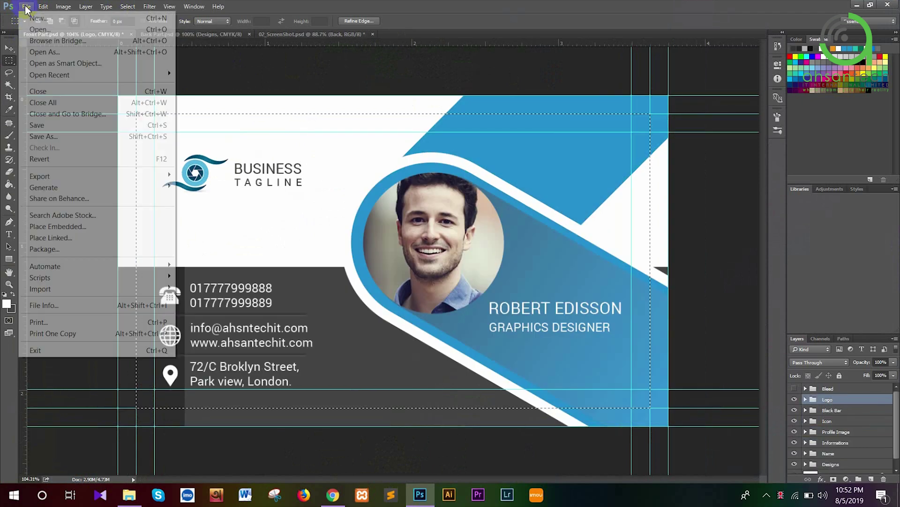
pyautogui.click(65, 125)
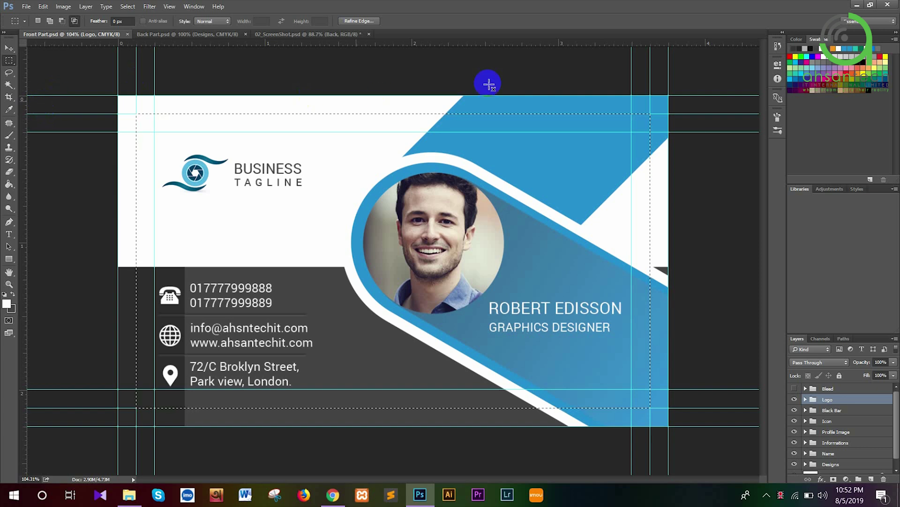
pyautogui.click(861, 5)
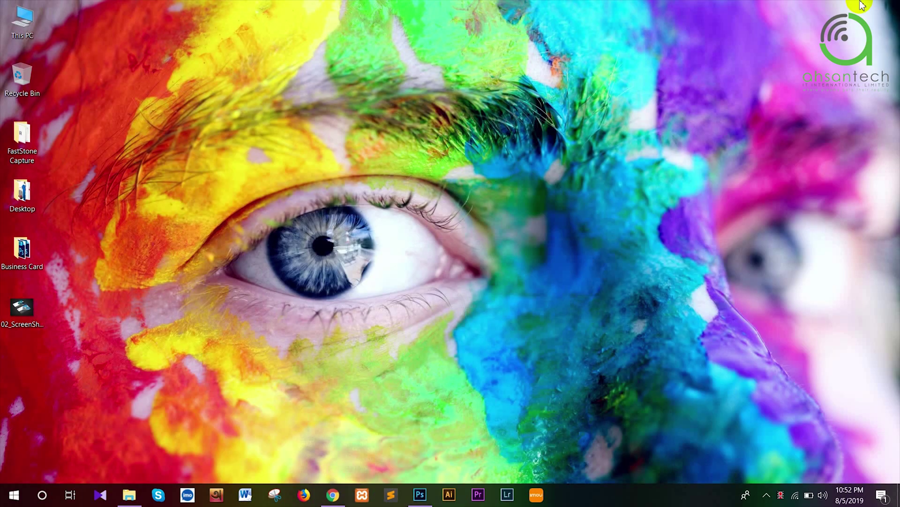